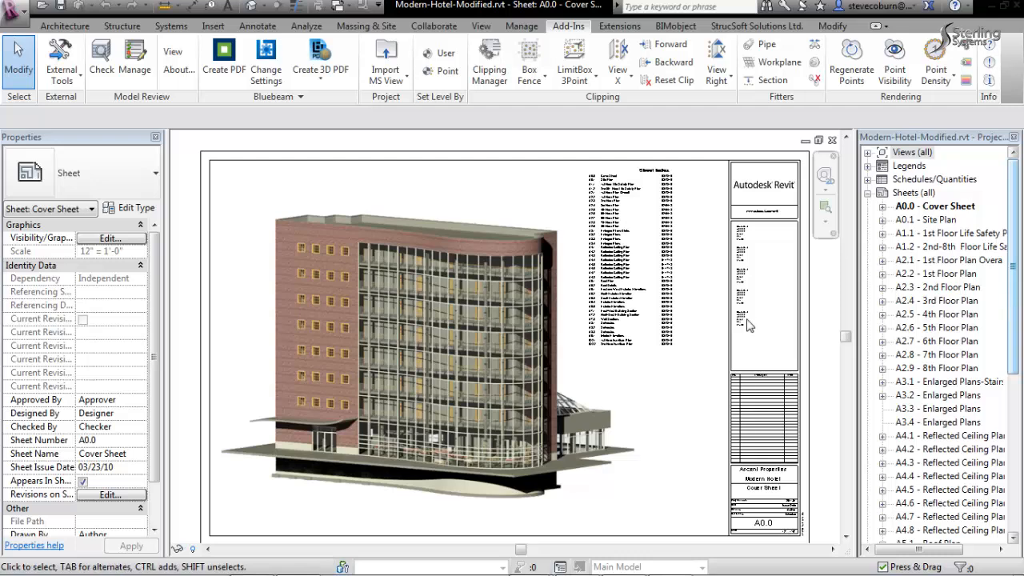
left_click(692, 323)
key("Escape")
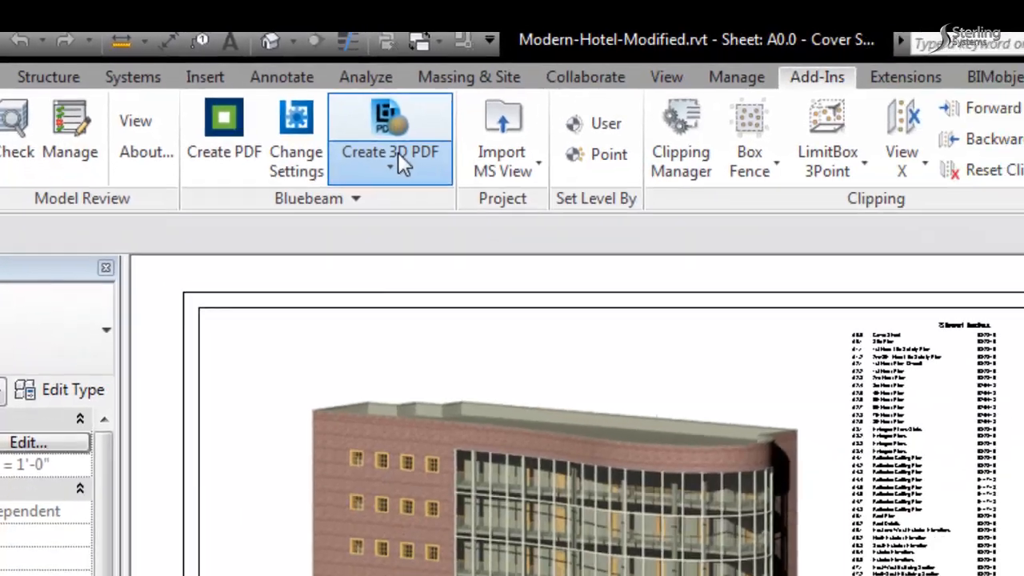
left_click(632, 243)
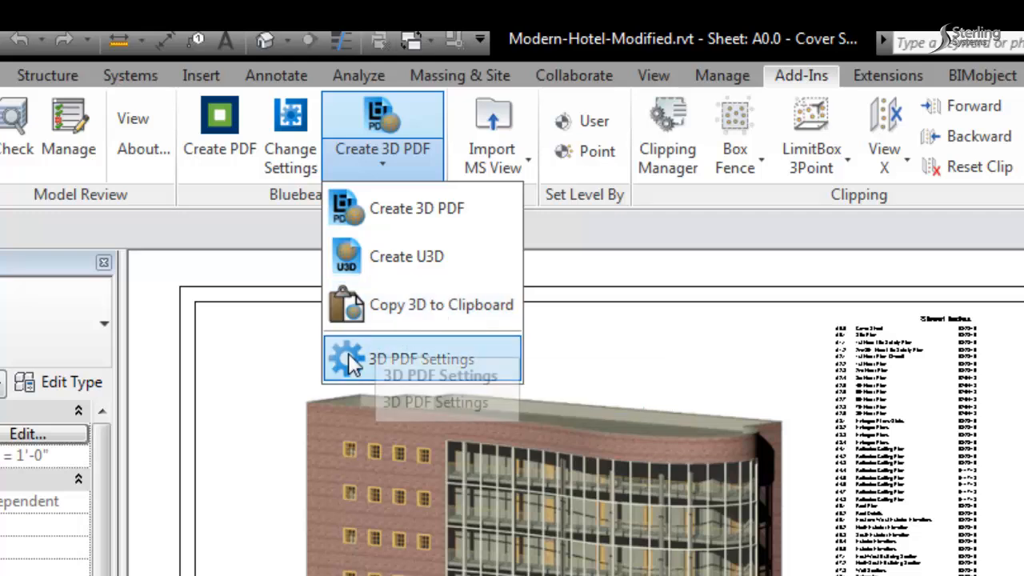
Open the Bluebeam conversion settings and examine the signature, file attachment, stamp, bookmark and PDF security options.
left_click(300, 156)
left_click(296, 152)
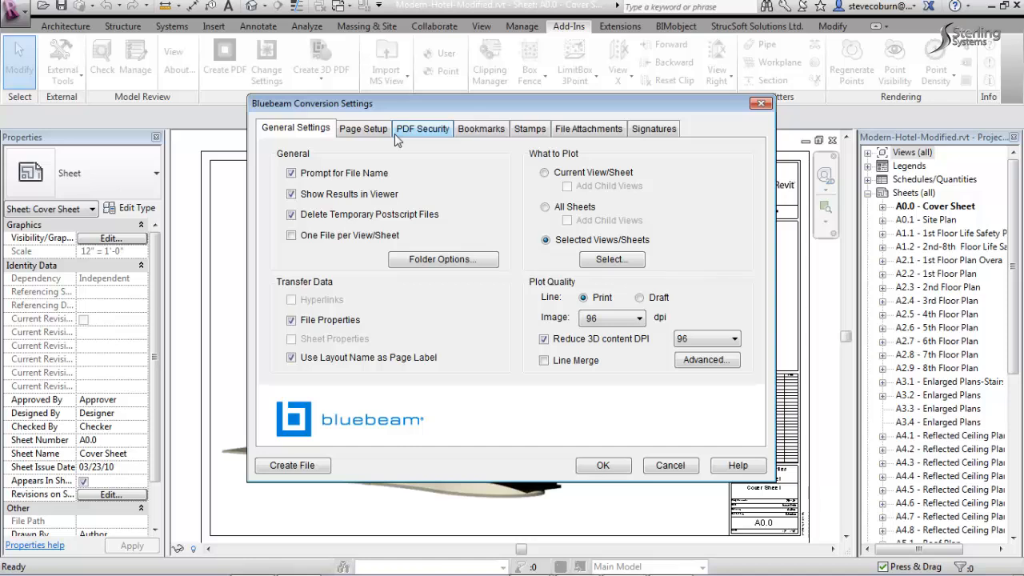
left_click(664, 132)
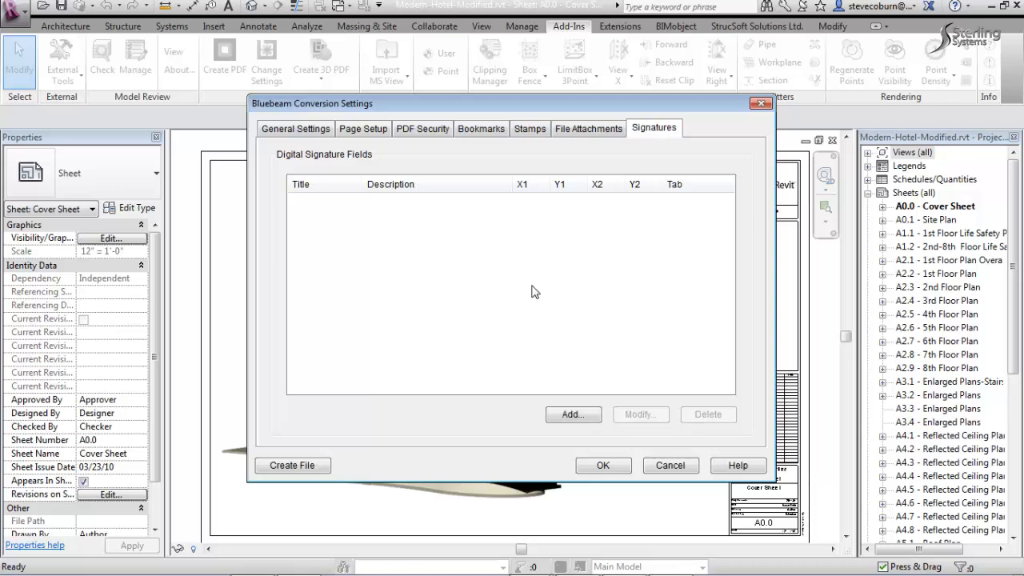
left_click(588, 132)
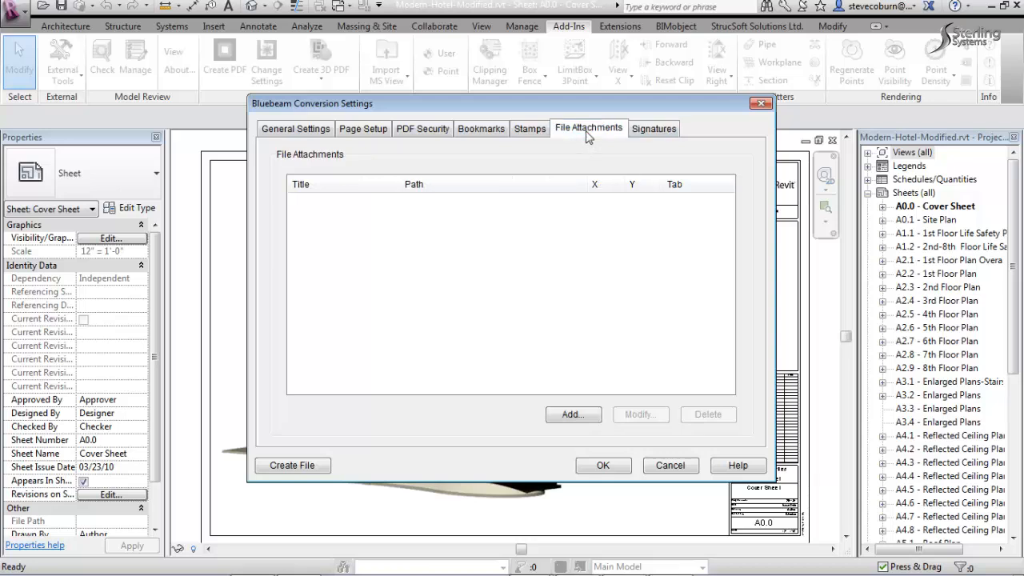
left_click(531, 130)
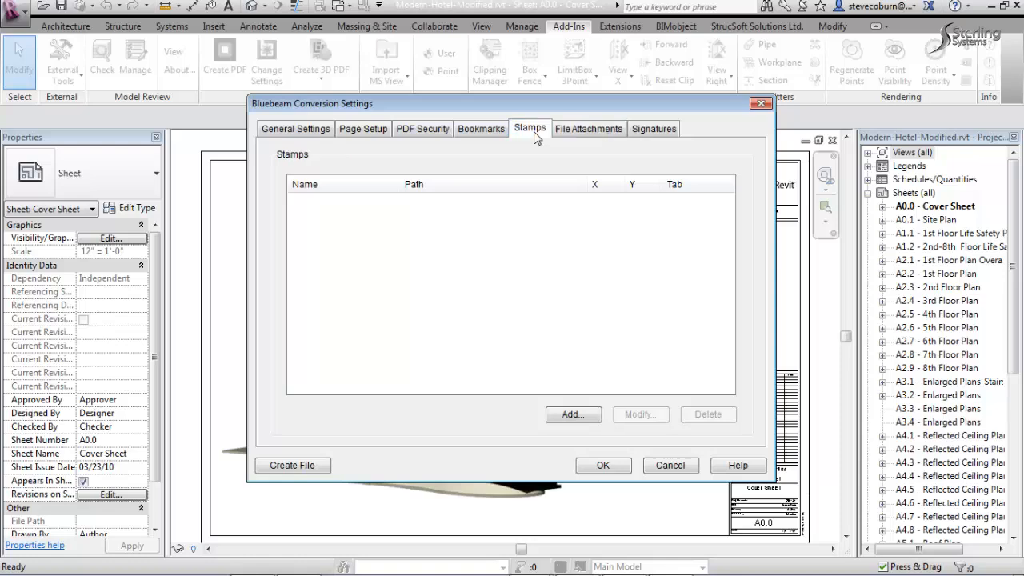
left_click(495, 131)
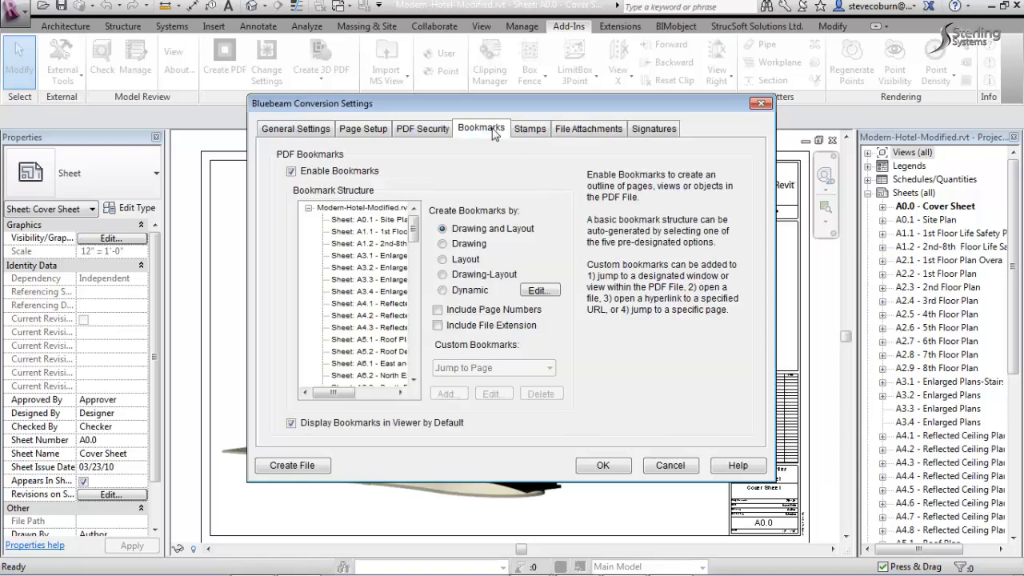
mouse_move(413, 228)
left_mouse_down()
mouse_move(422, 380)
mouse_move(422, 231)
left_mouse_up()
mouse_move(471, 229)
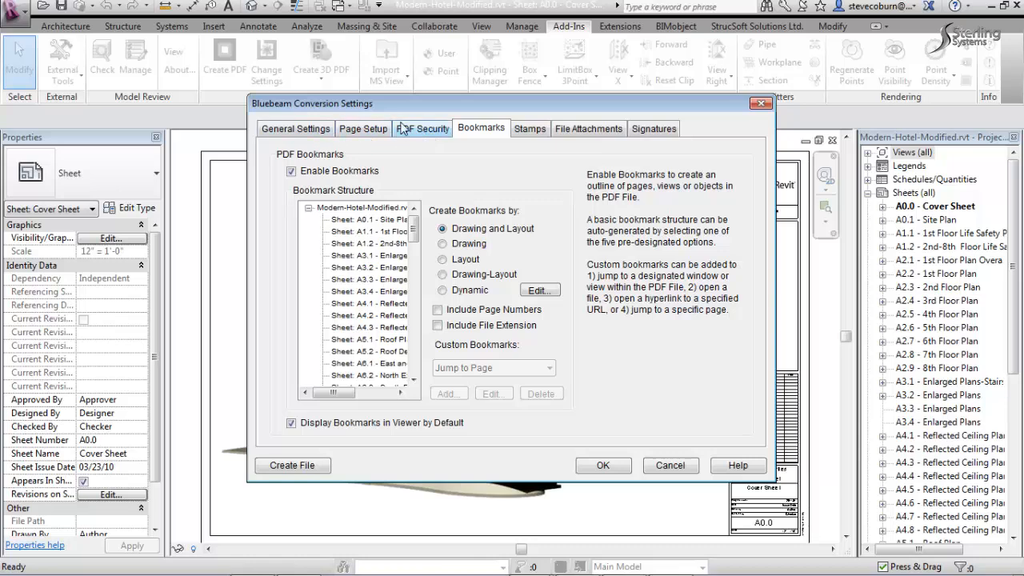
left_click(422, 131)
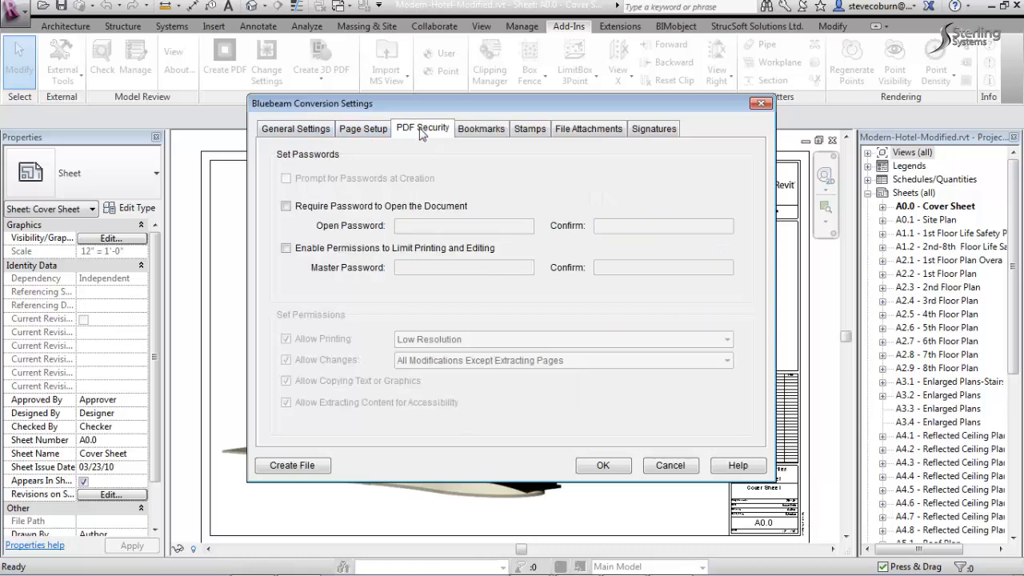
Set the PDF page setup to Revit 22x34 in the conversion settings.
left_click(367, 133)
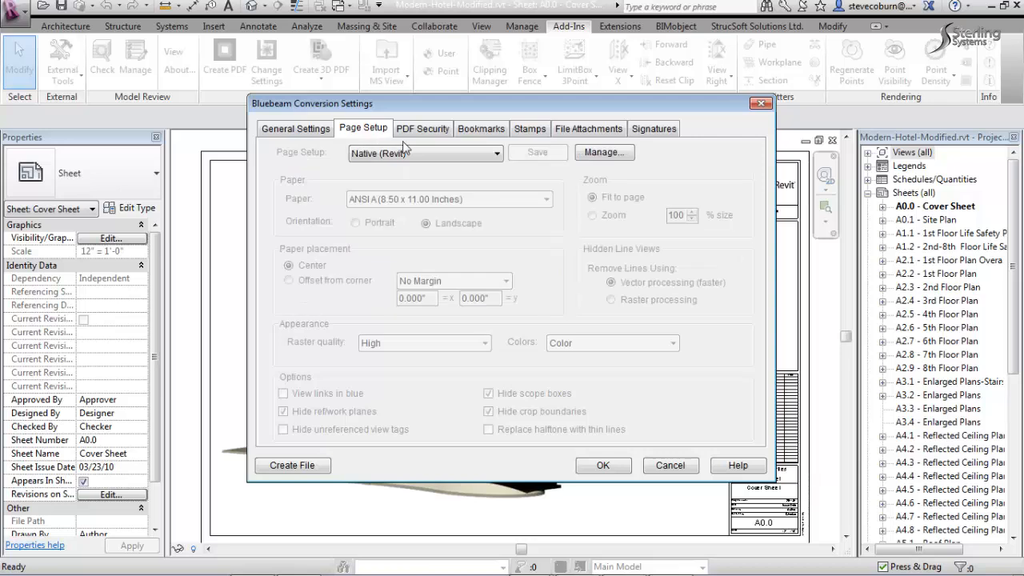
left_click(462, 155)
left_click(461, 159)
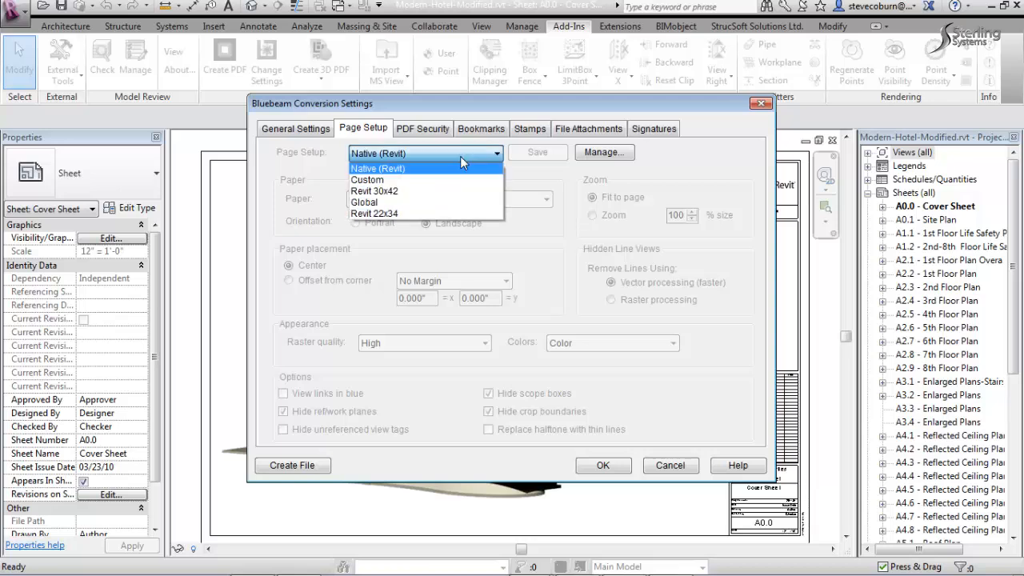
left_click(398, 214)
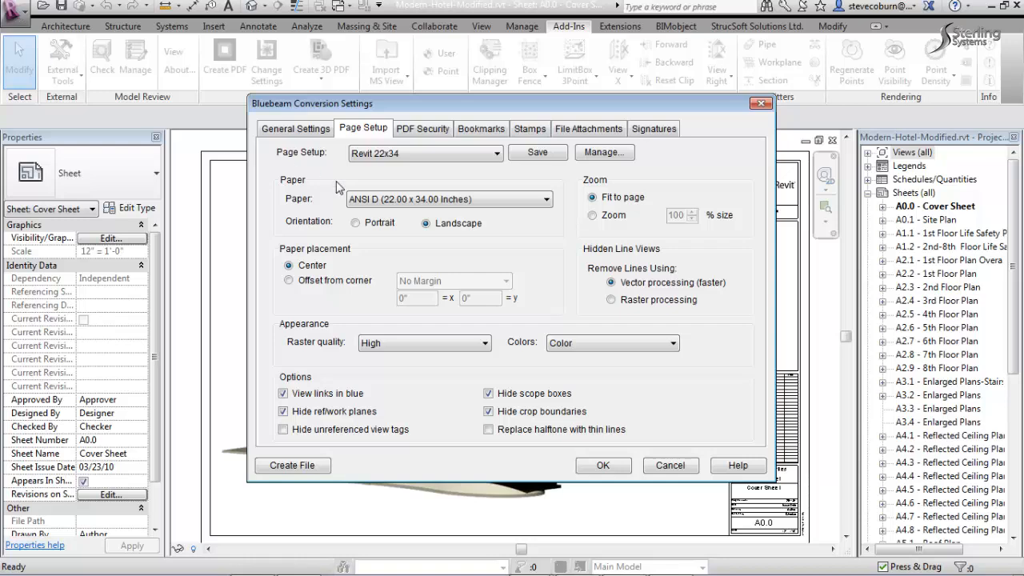
Open the view/sheet selection for plotting from the general conversion settings.
left_click(304, 129)
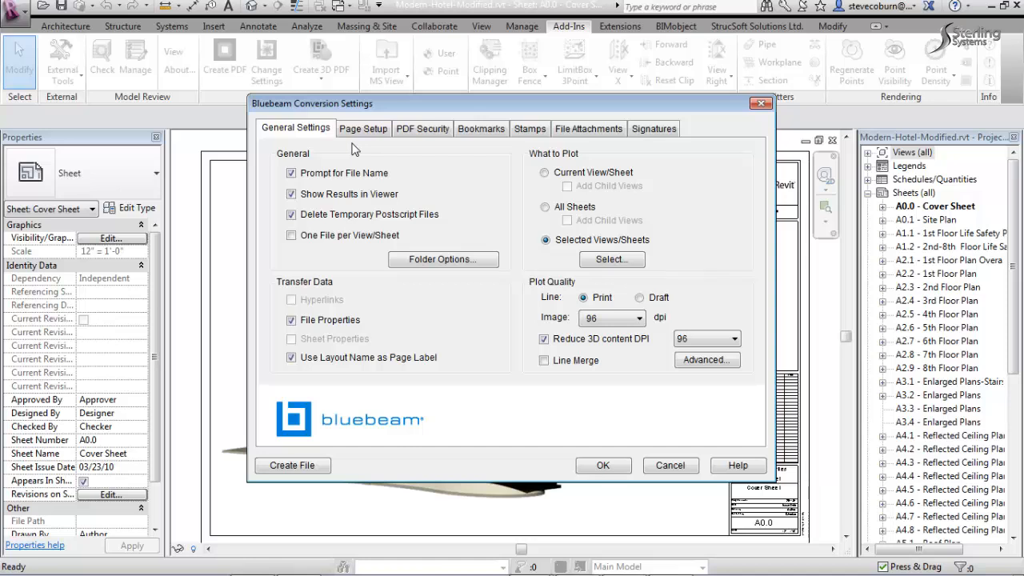
left_click(608, 262)
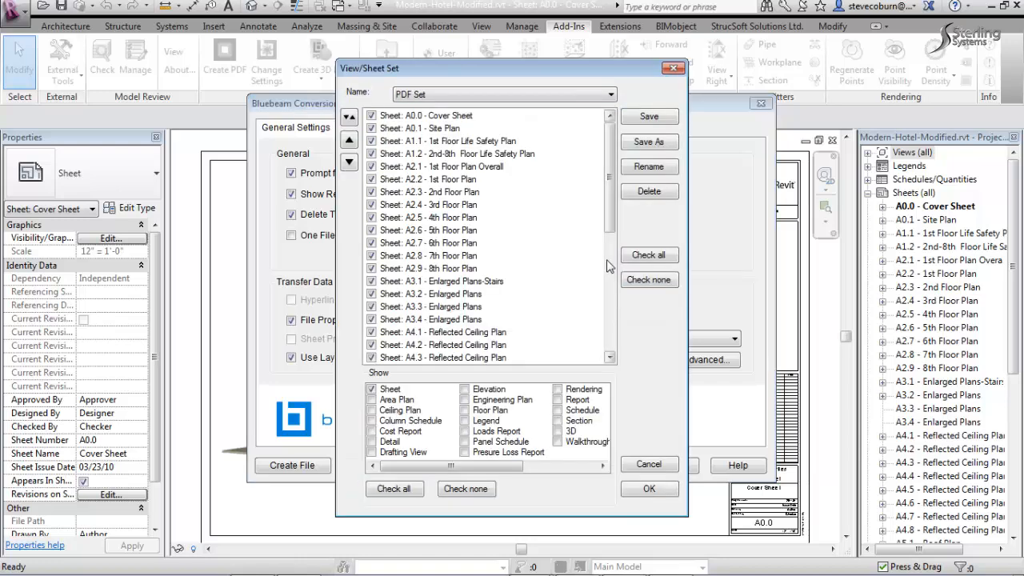
left_click_drag(611, 206, 620, 182)
Filter the view/sheet list to floor plans, then legends, to examine which other view types can be plotted.
left_click(372, 390)
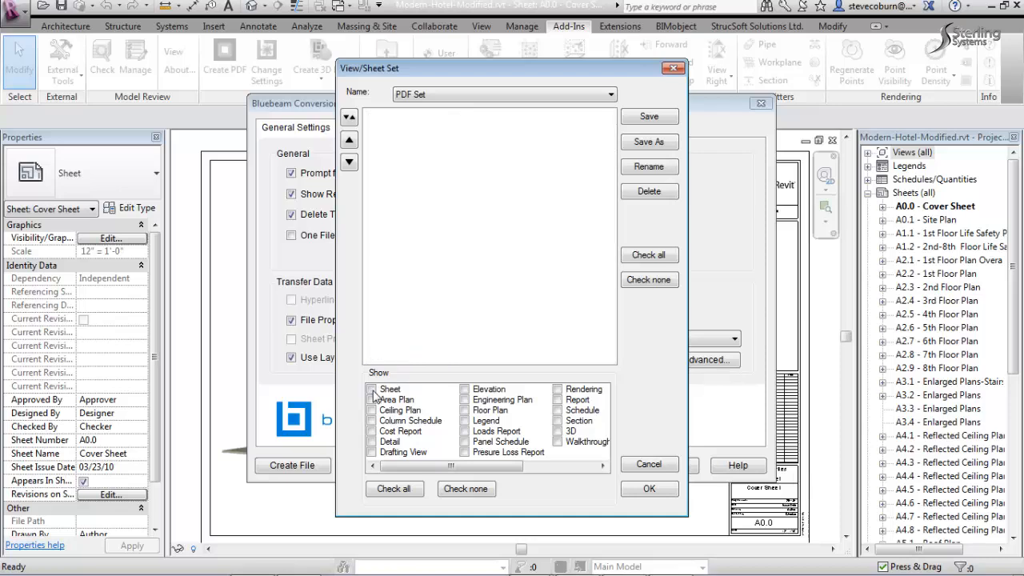
left_click(465, 410)
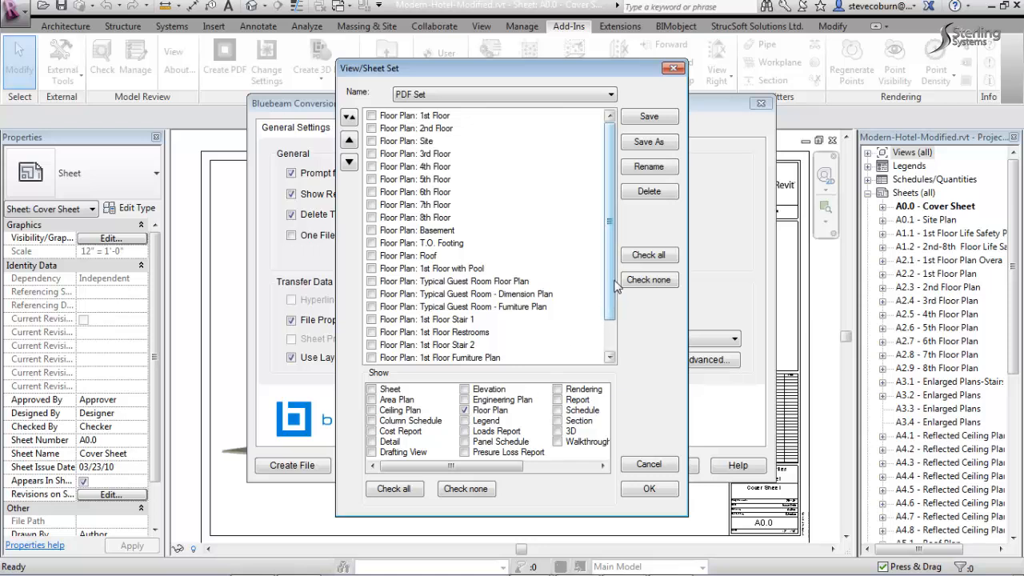
left_click_drag(615, 281, 609, 328)
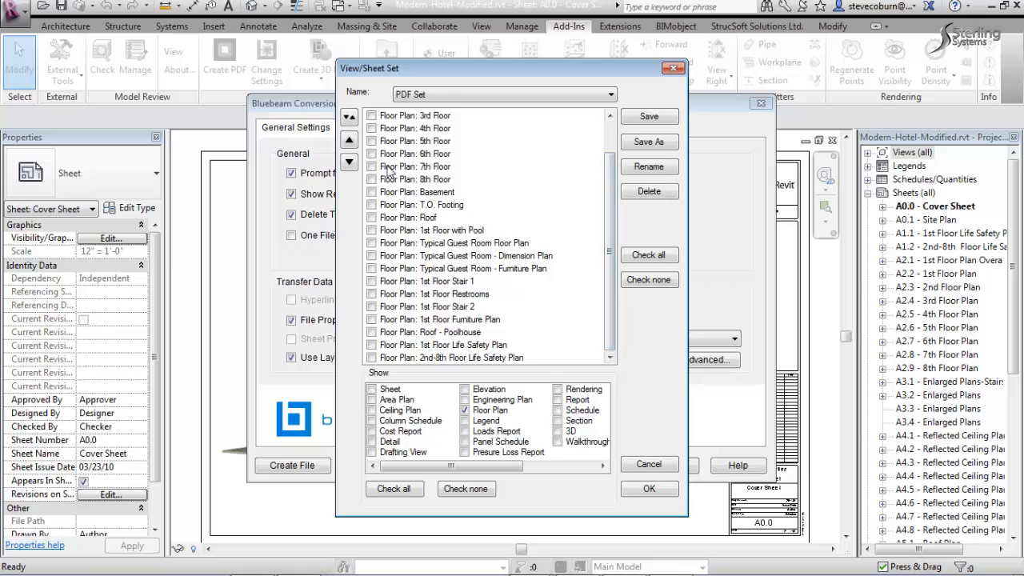
left_click(464, 410)
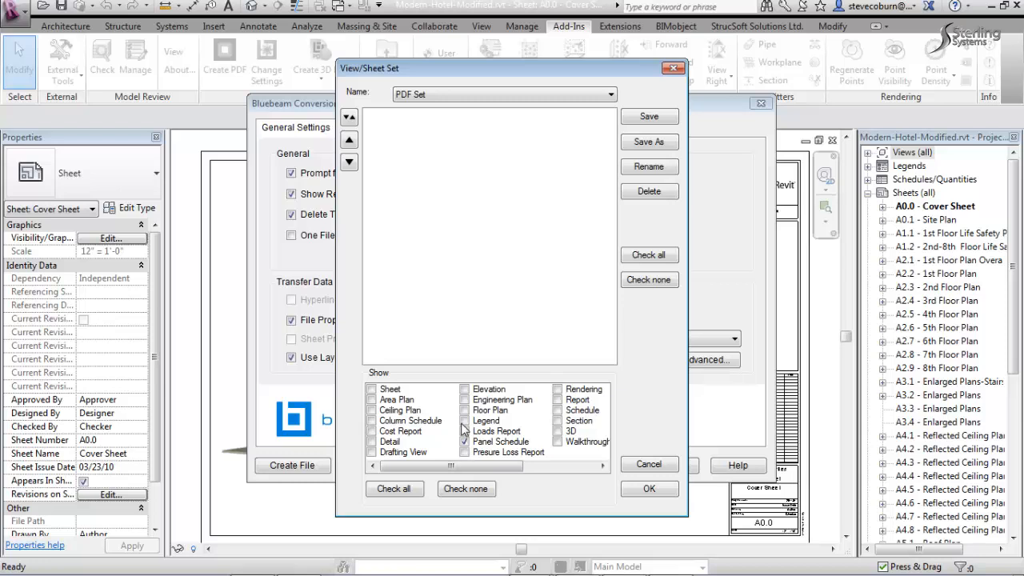
left_click(463, 421)
left_click(465, 441)
left_click(464, 441)
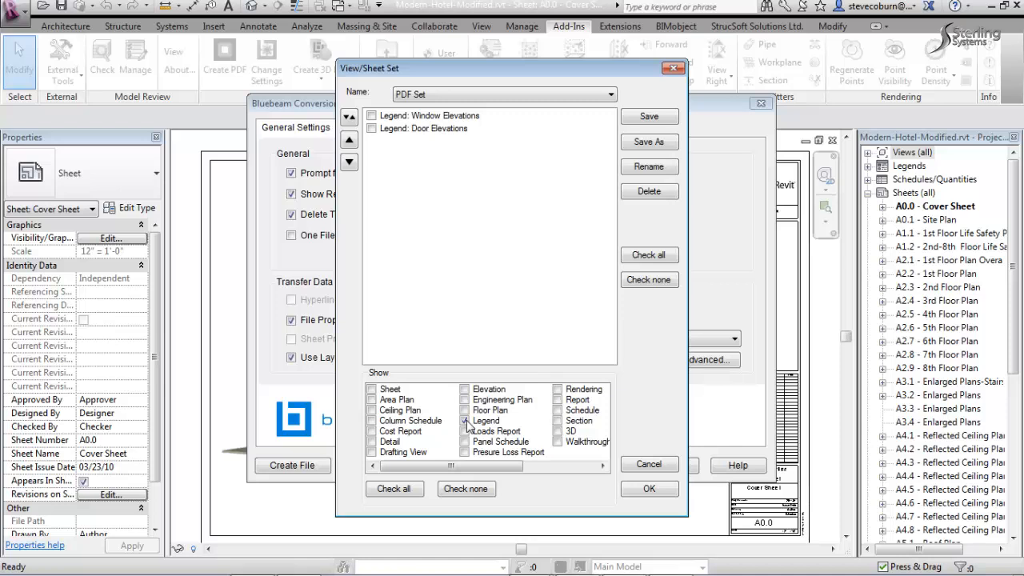
left_click(466, 423)
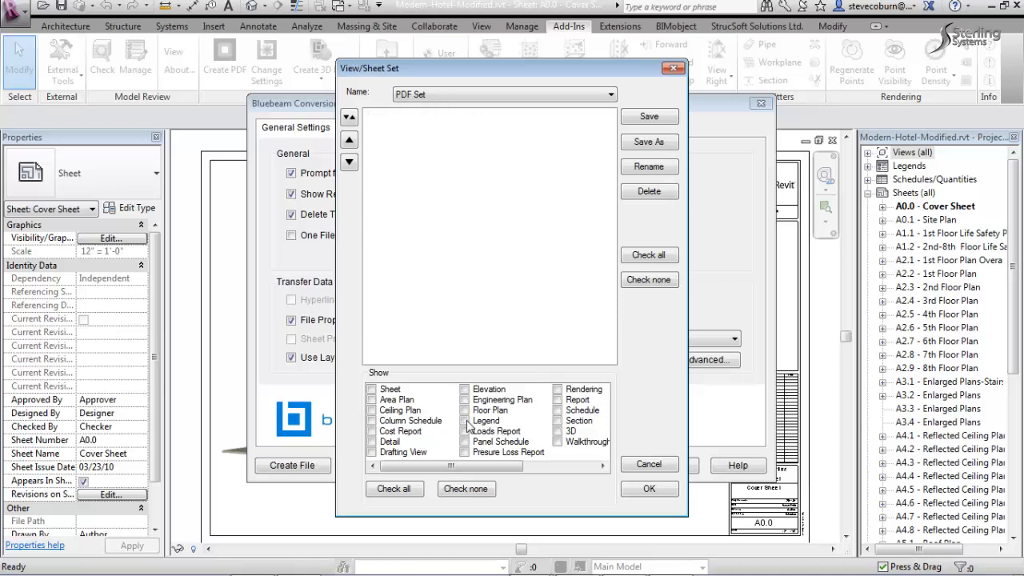
List only sheets in the PDF Set, look through them and accept the selection.
left_click(372, 390)
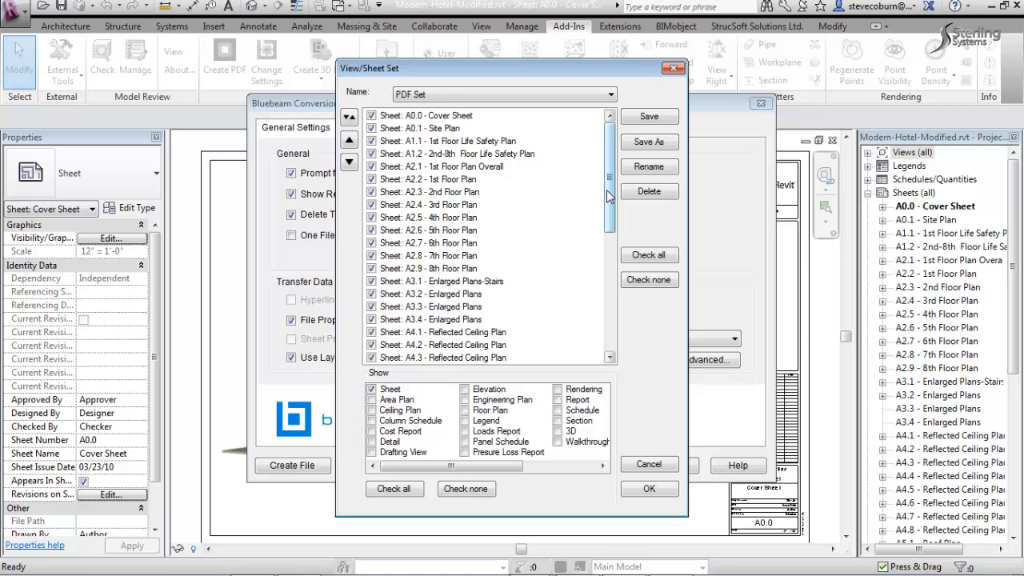
left_click_drag(607, 193, 607, 244)
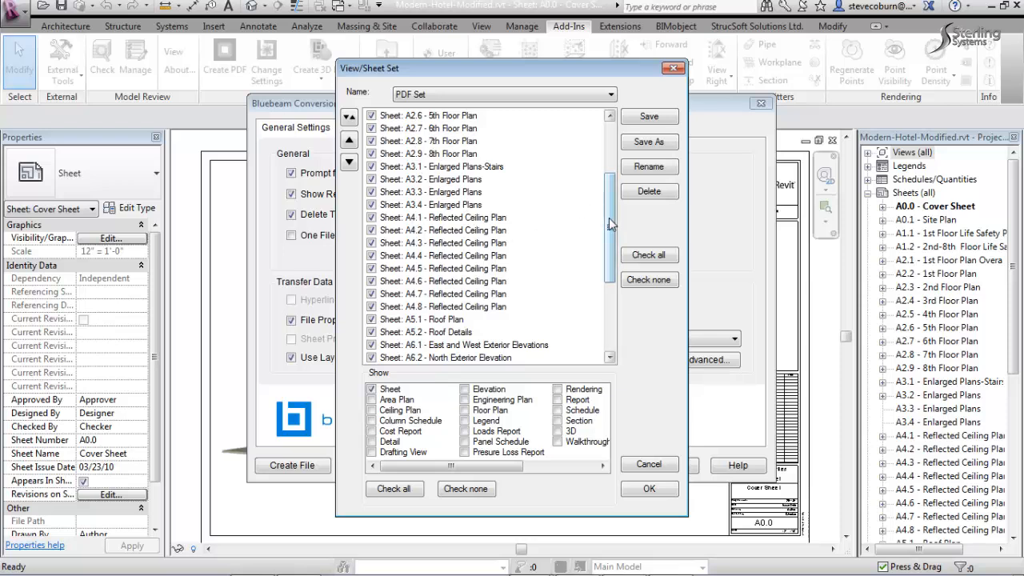
left_click_drag(611, 226, 624, 170)
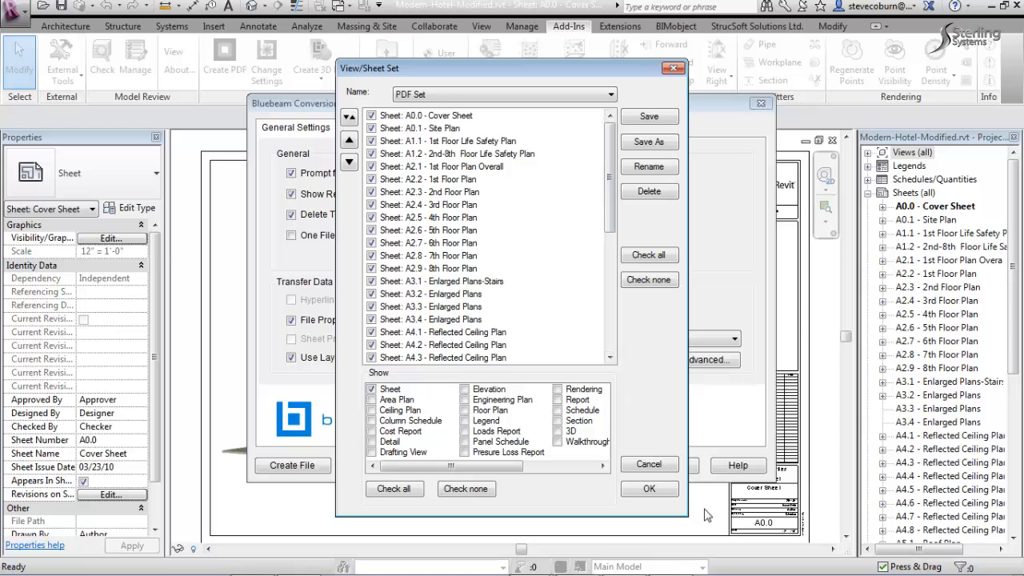
left_click(649, 489)
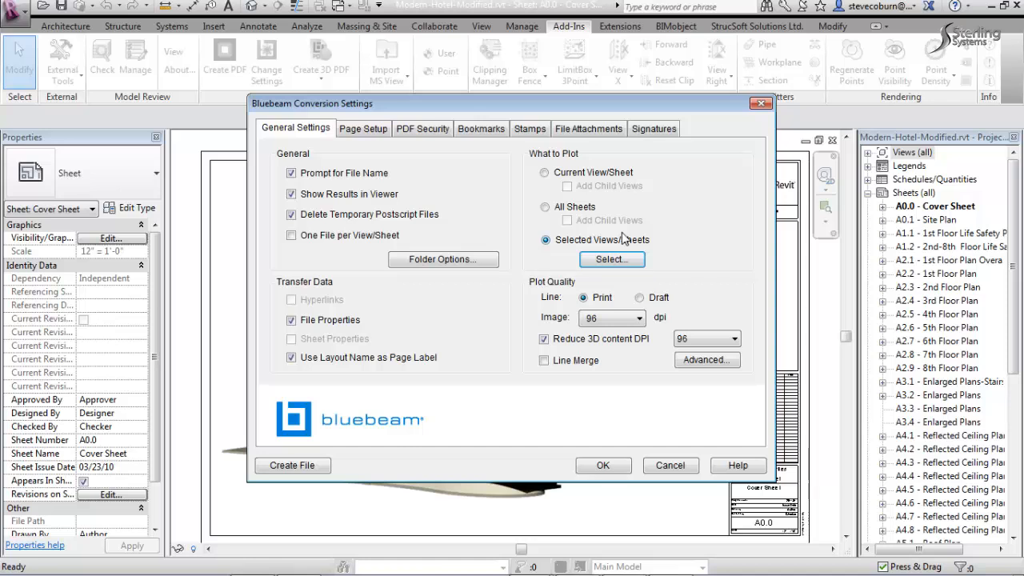
Review the output folder options, keeping Source Folder as the default, and accept the conversion settings.
left_click(444, 259)
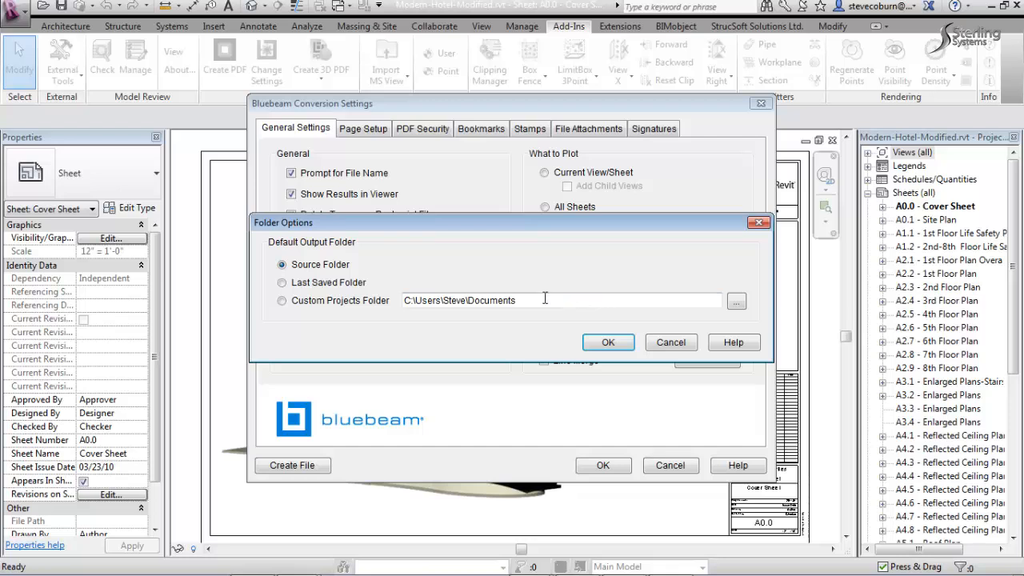
left_click(620, 342)
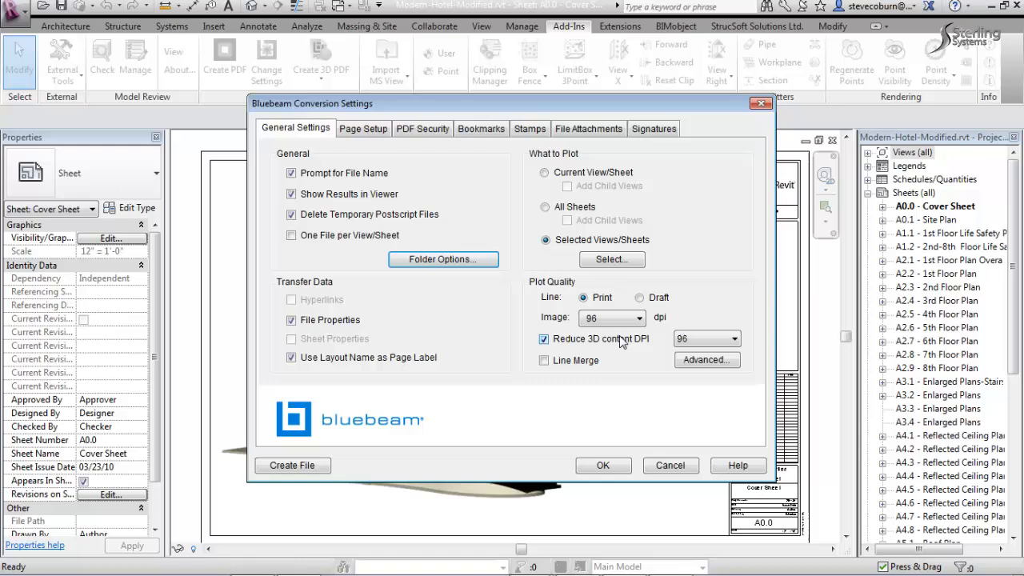
left_click(605, 469)
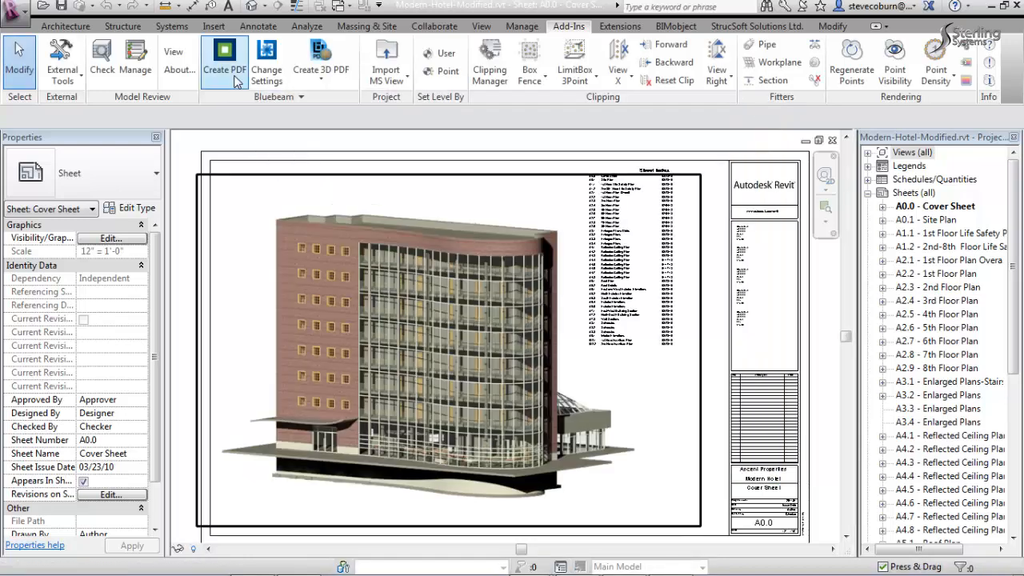
Start creating a PDF of the selected sheets and cancel before saving the file.
left_click(236, 80)
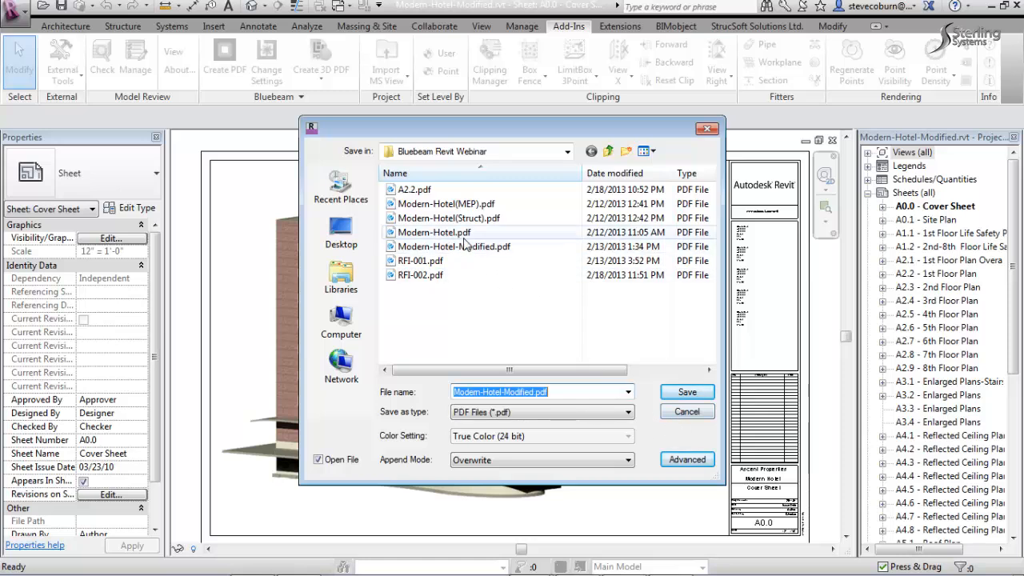
left_click(686, 412)
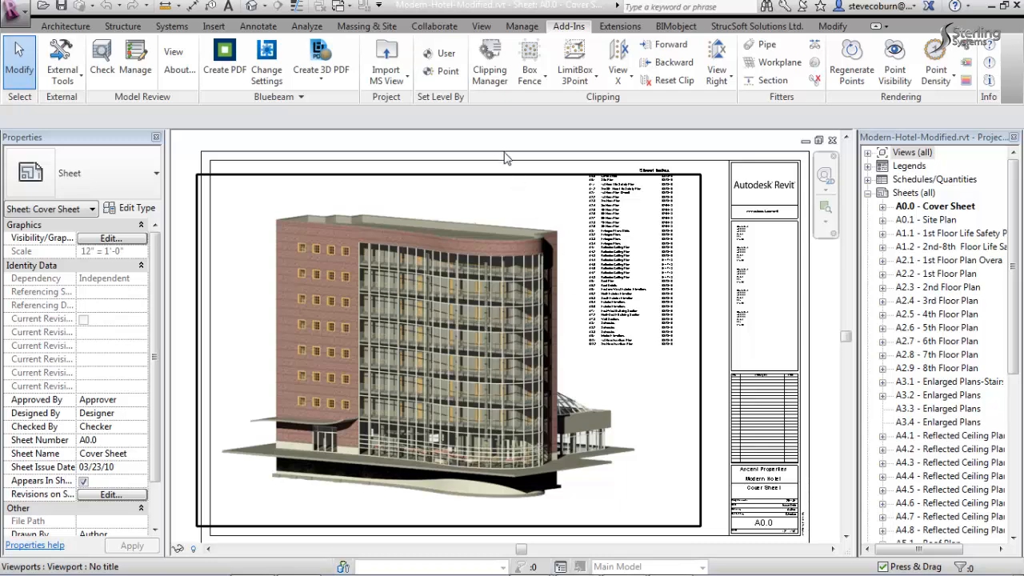
Switch to Bluebeam Revu and display the document tools.
key("alt+Tab")
key("alt+Tab")
key("alt+Tab")
key("alt+Tab")
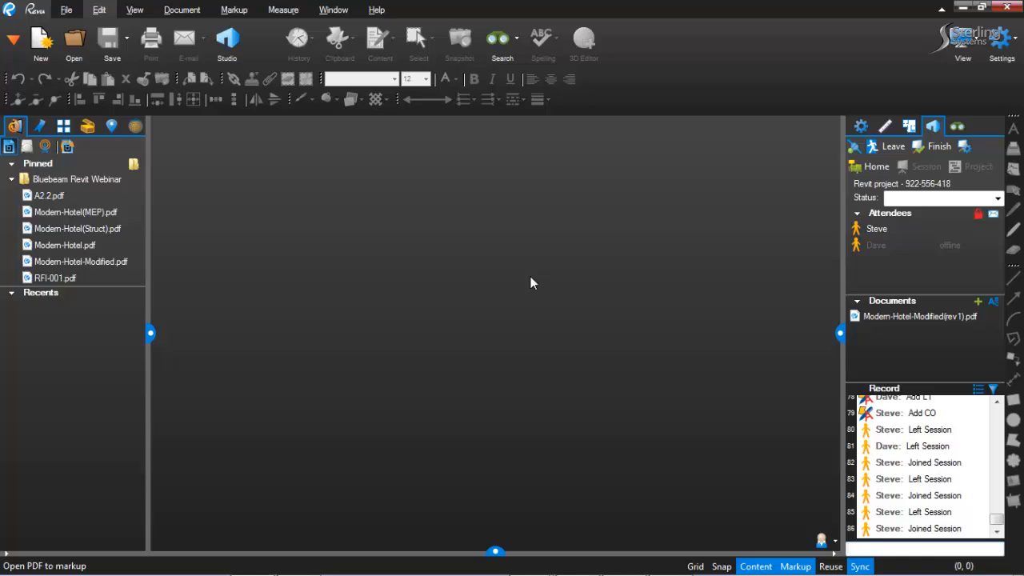
left_click(182, 11)
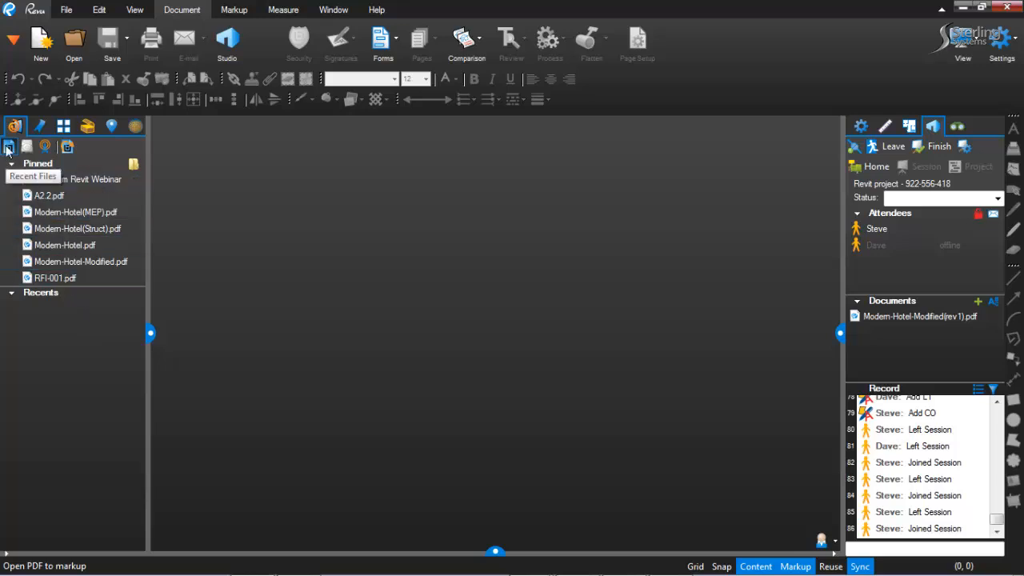
Look through the pinned PDFs, the Desktop folder, the webinar folder's PDF files and the bFX File Exchange and Bookmarks views.
mouse_move(90, 261)
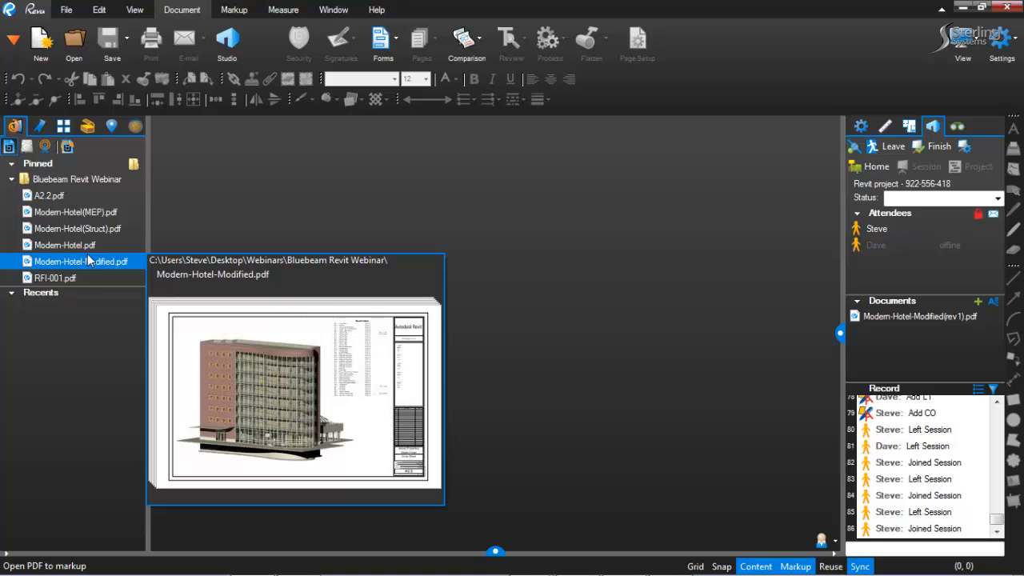
mouse_move(92, 215)
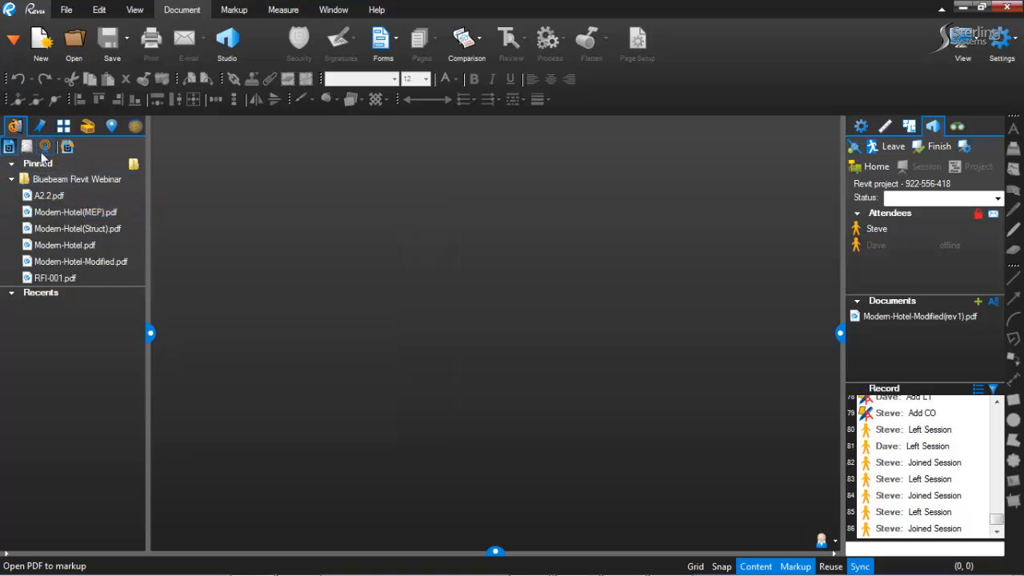
left_click(28, 150)
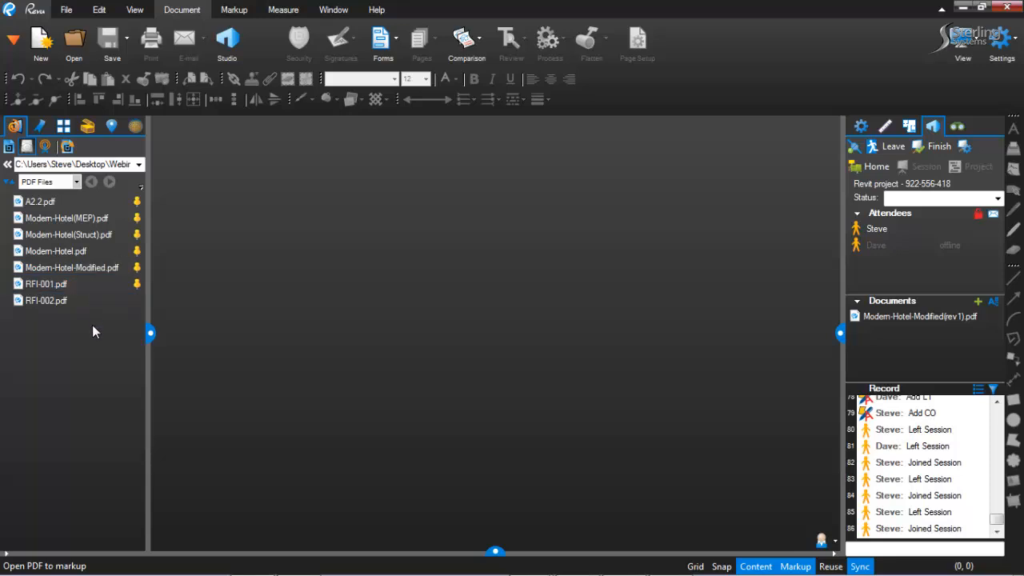
left_click(138, 164)
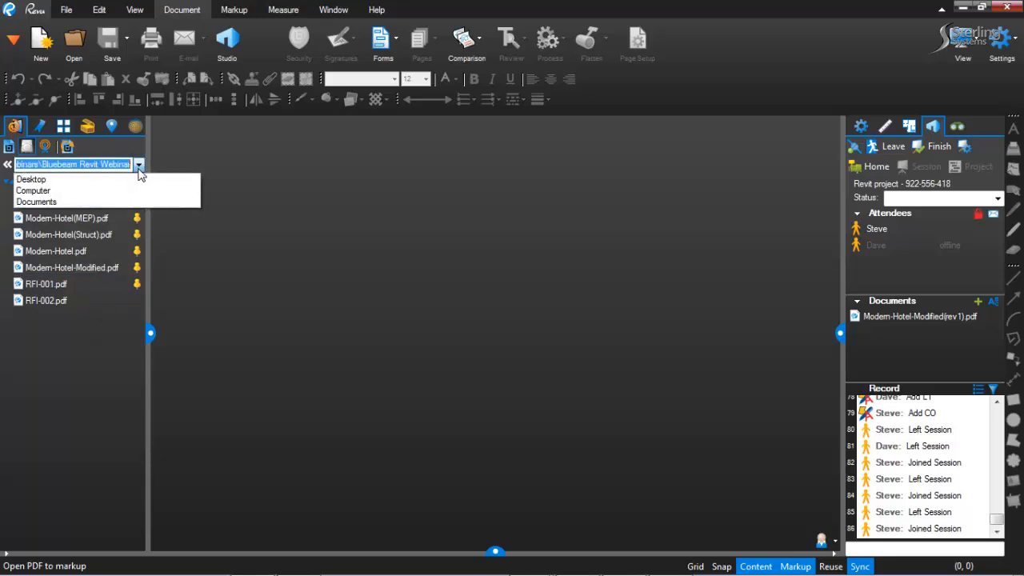
left_click(70, 182)
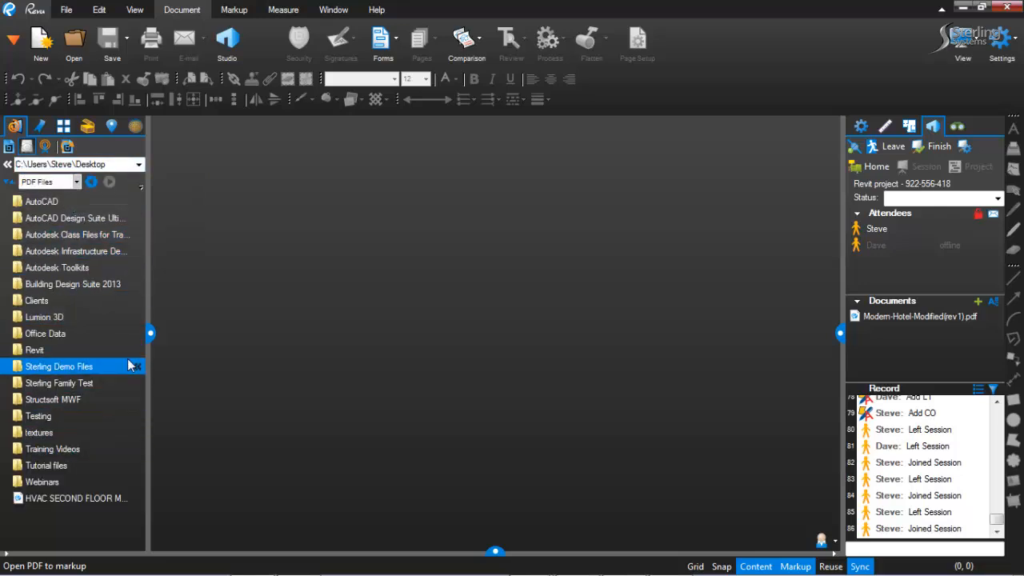
left_click(92, 182)
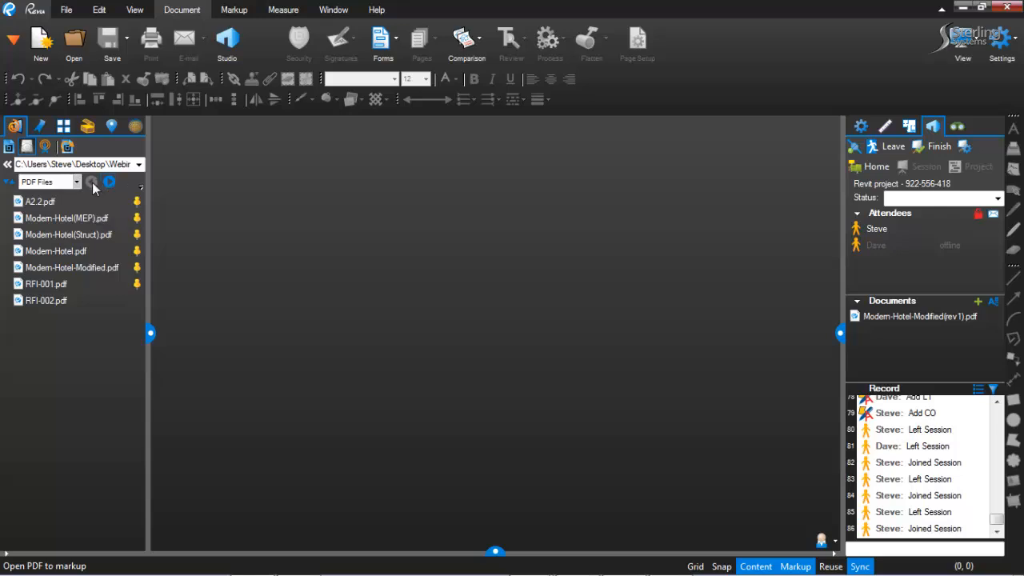
left_click(45, 147)
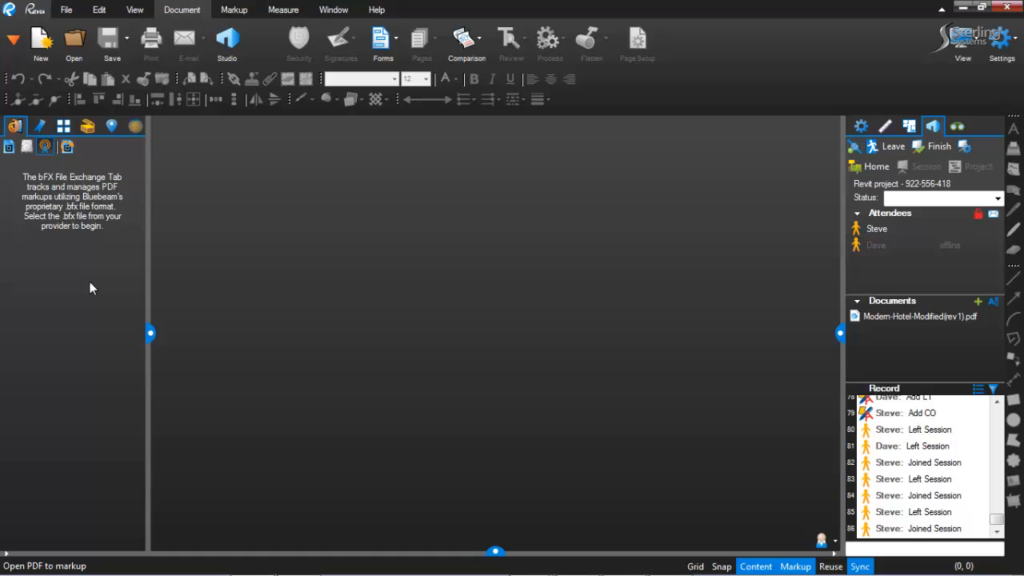
left_click(40, 127)
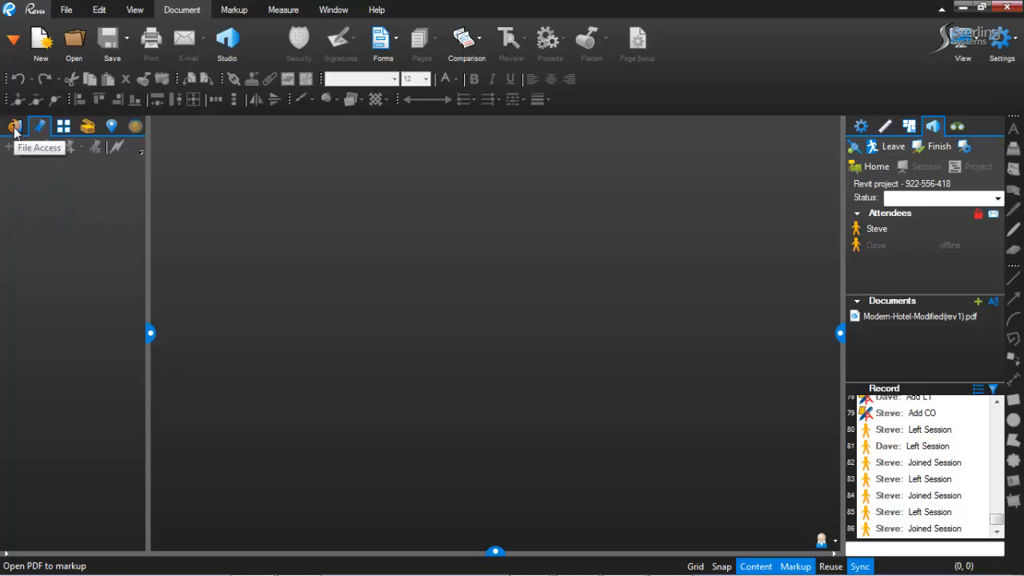
Open Modern-Hotel.pdf from the pinned Bluebeam Revit Webinar files.
left_click(14, 128)
left_click(8, 147)
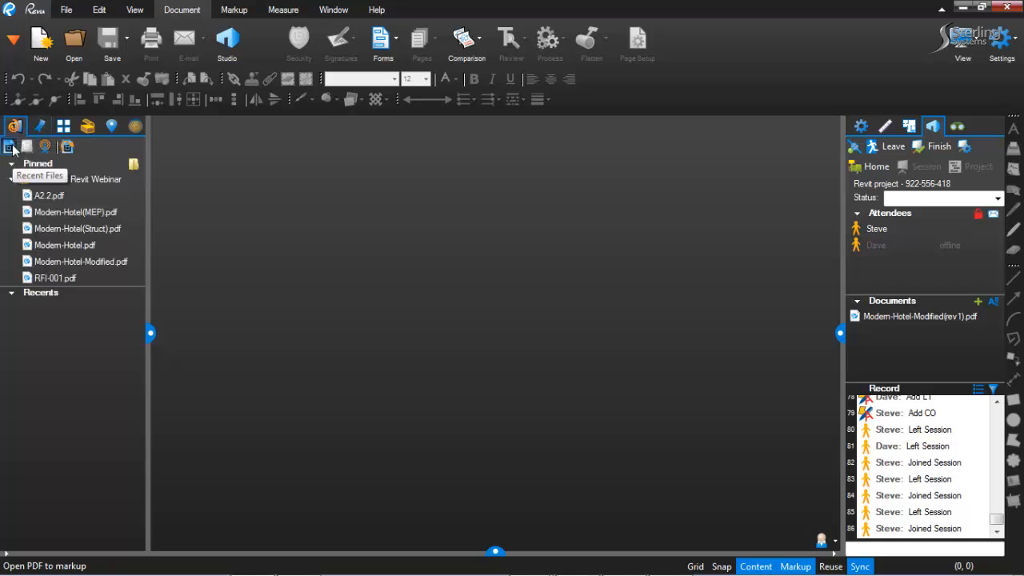
left_click(76, 212)
left_click(103, 247)
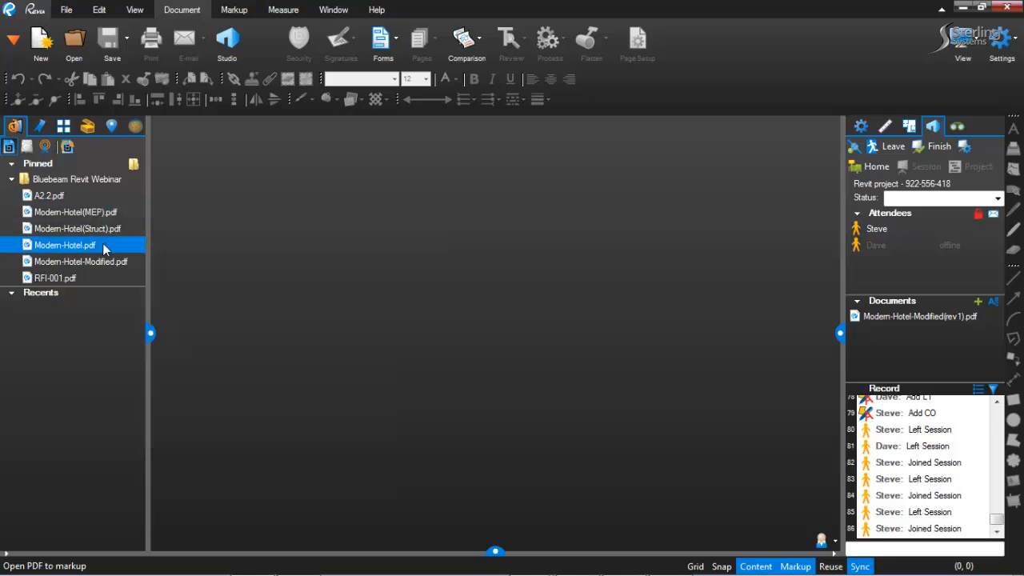
double_click(103, 247)
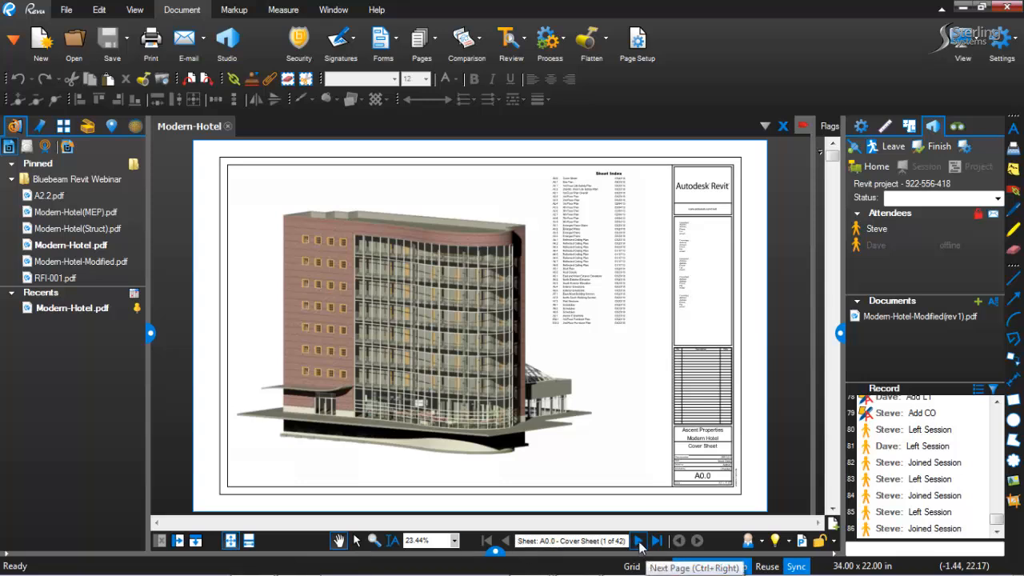
Check the available interface profiles, page forward to sheet A1.1 and return to sheet A0.1 - Site Plan.
left_click(762, 542)
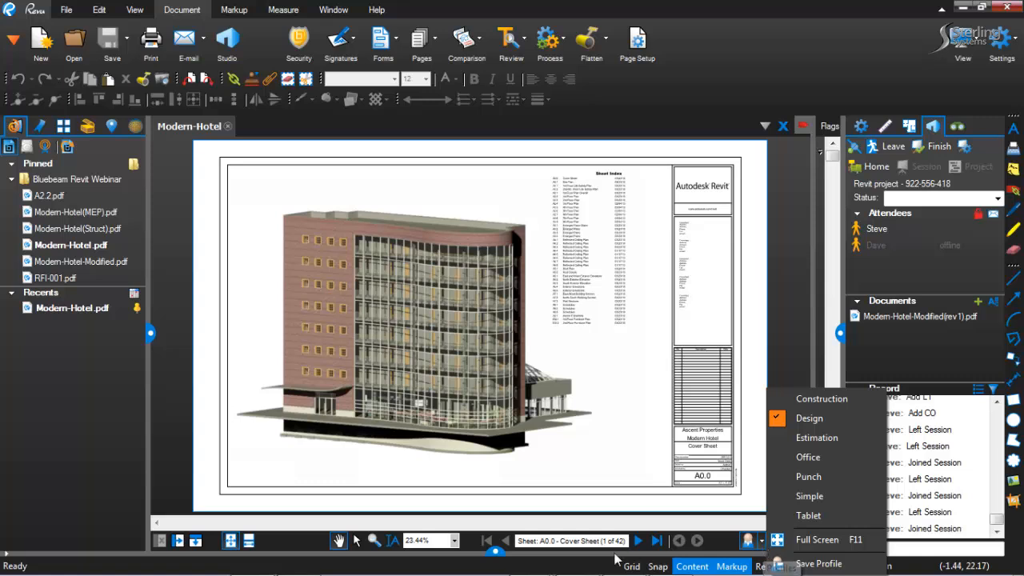
left_click(762, 544)
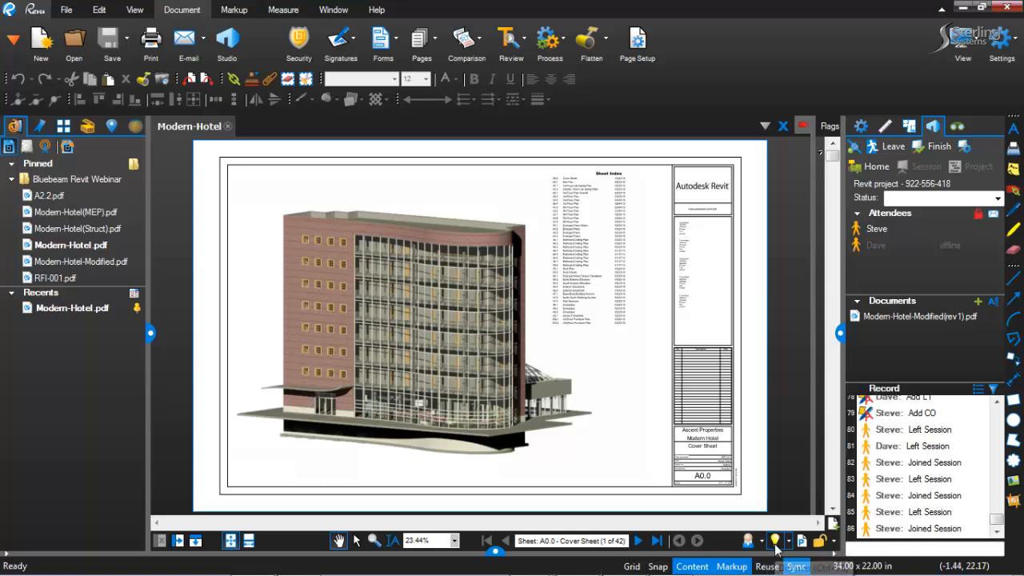
left_click(638, 541)
left_click(627, 540)
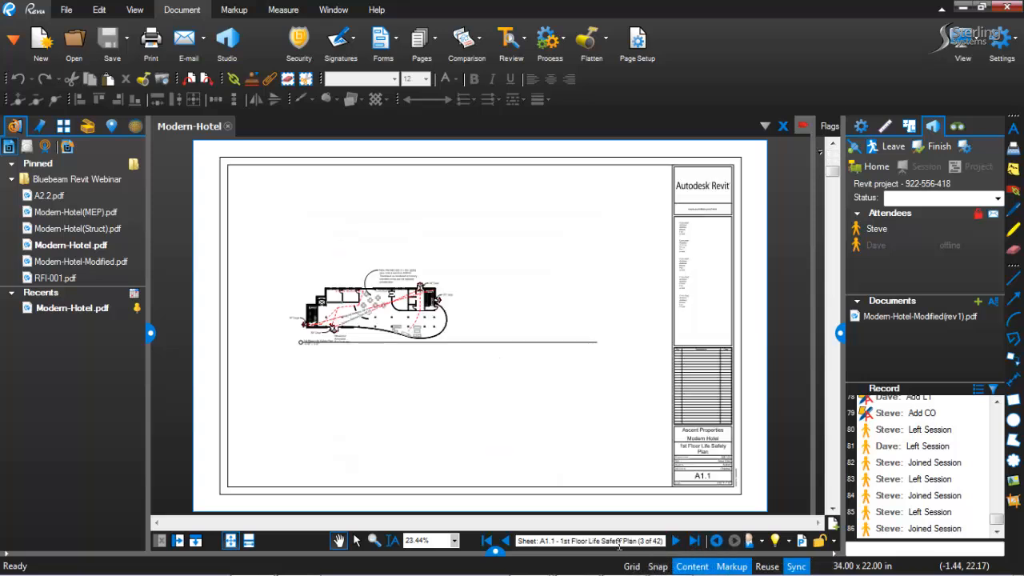
left_click(505, 541)
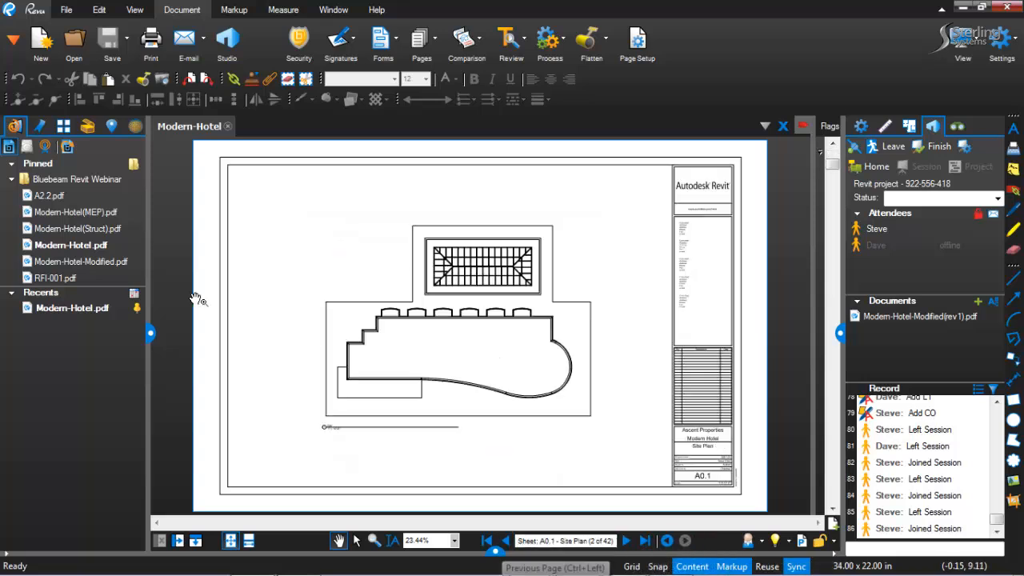
Go to sheet A2.2 - 1st Floor Plan through its bookmark and display the page thumbnails.
left_click(41, 129)
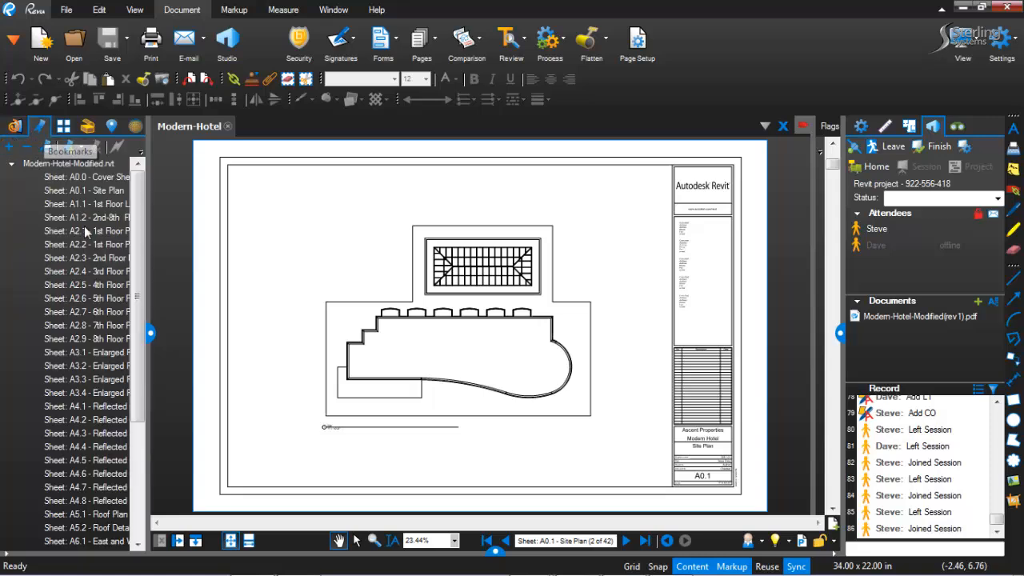
left_click(74, 243)
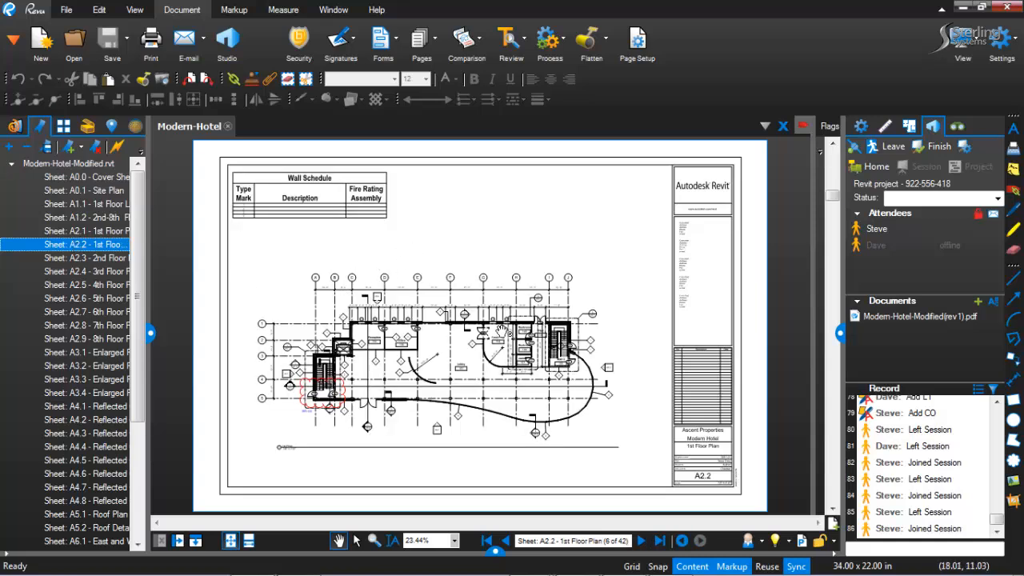
left_click(64, 128)
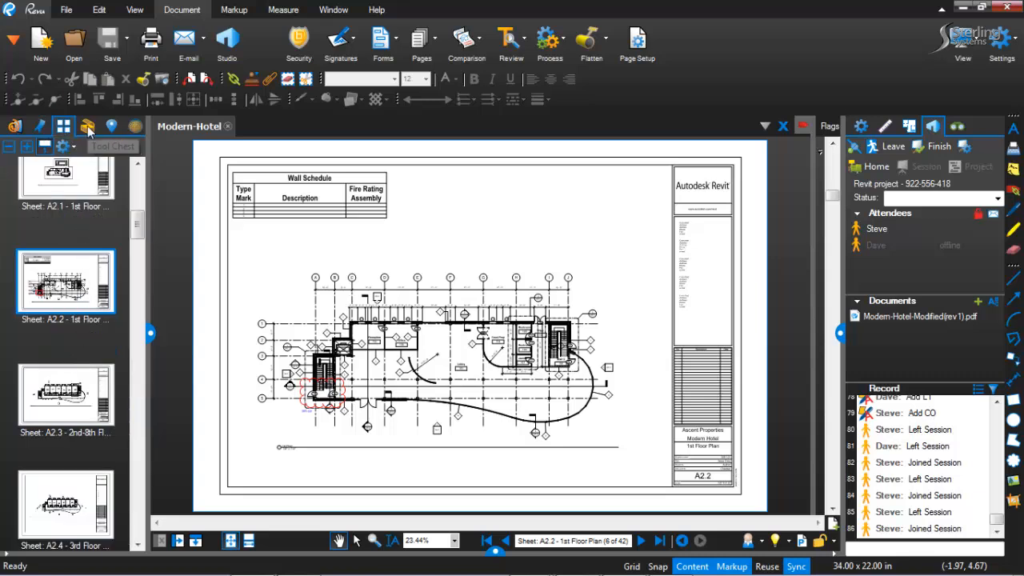
Place a saved handwritten signature from the Tool Chest above the 1st floor plan and enlarge it.
left_click(88, 128)
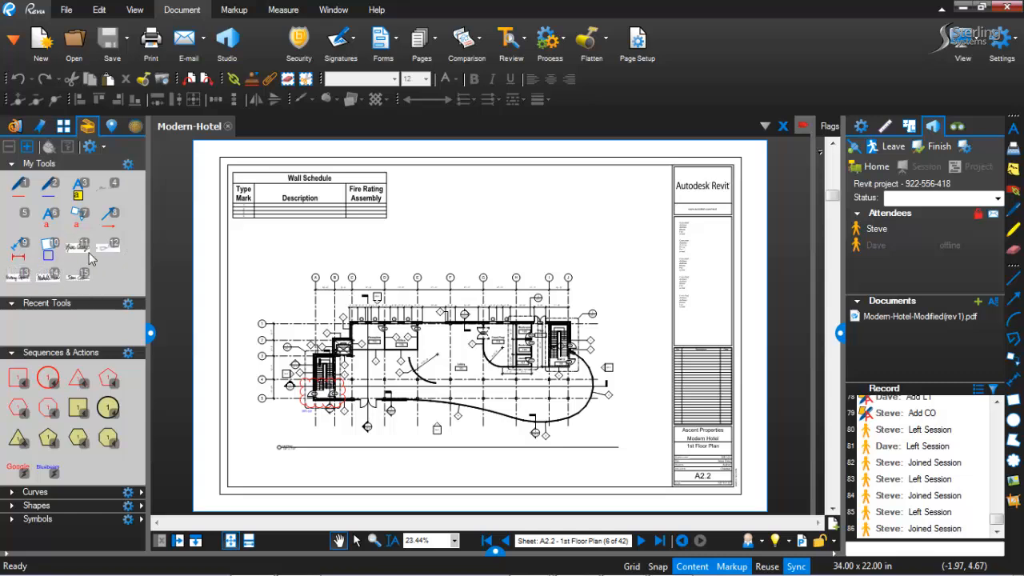
left_click(86, 276)
left_click(378, 252)
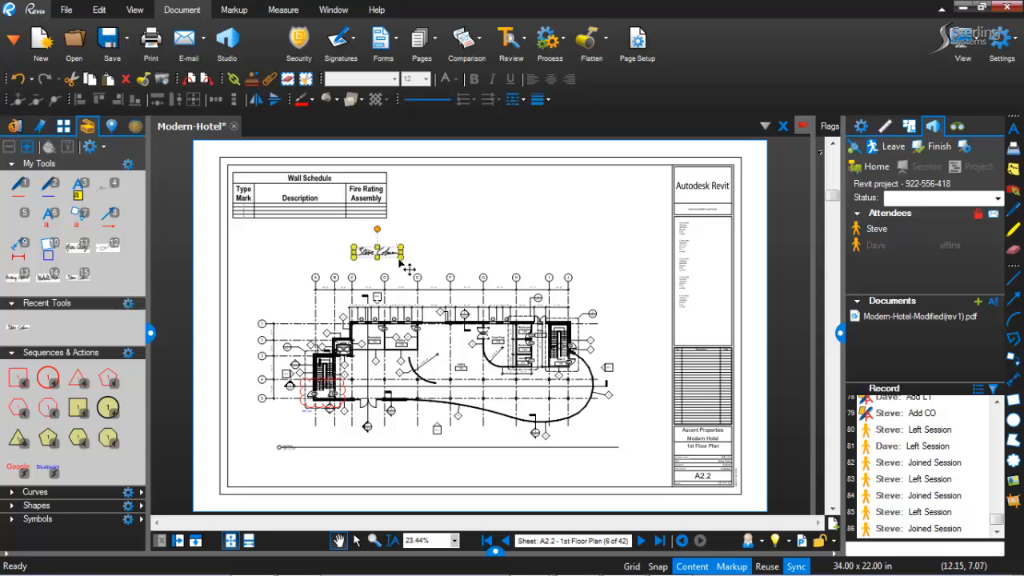
left_click_drag(403, 257, 505, 288)
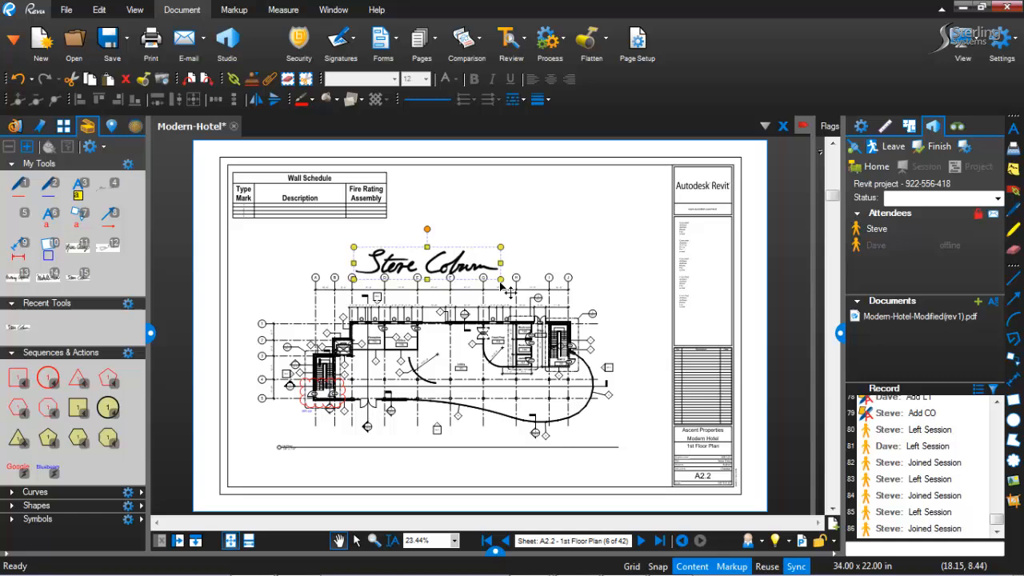
left_click(512, 228)
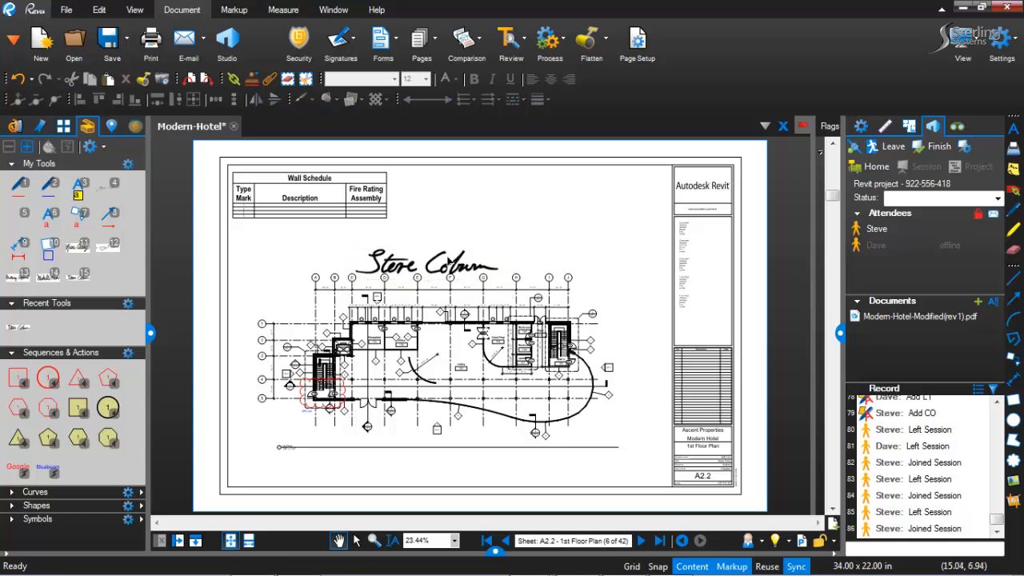
Delete the handwritten signature from sheet A2.2.
left_click(450, 261)
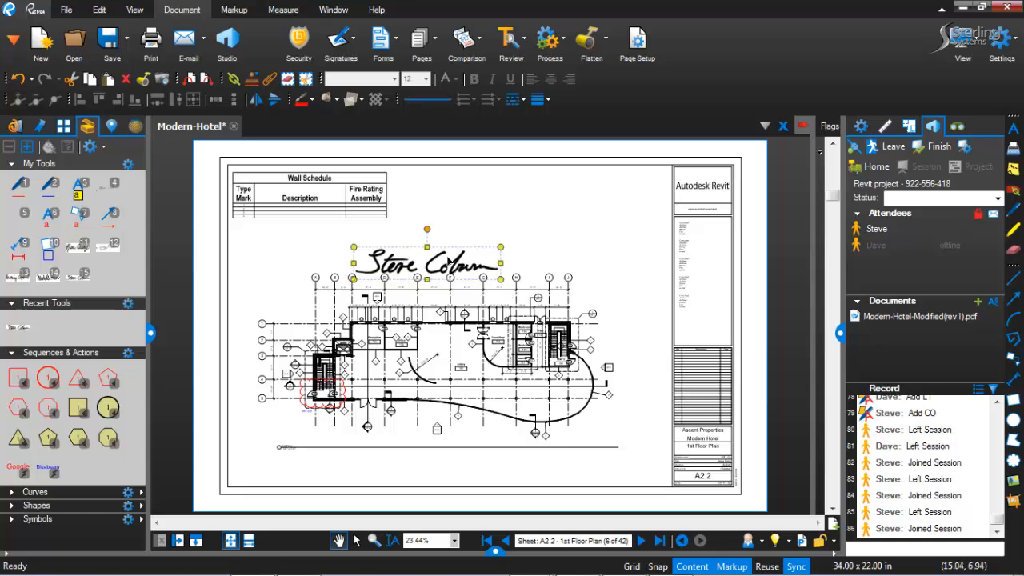
key("Delete")
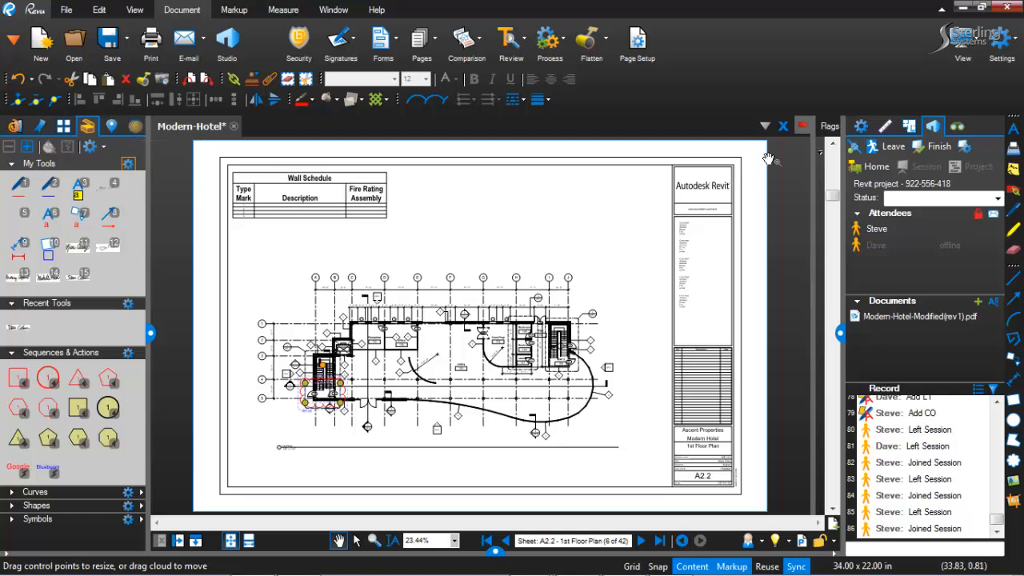
Review the selected cloud's properties, the measurement tools, the spaces defined on the sheets and the Studio session.
left_click(863, 127)
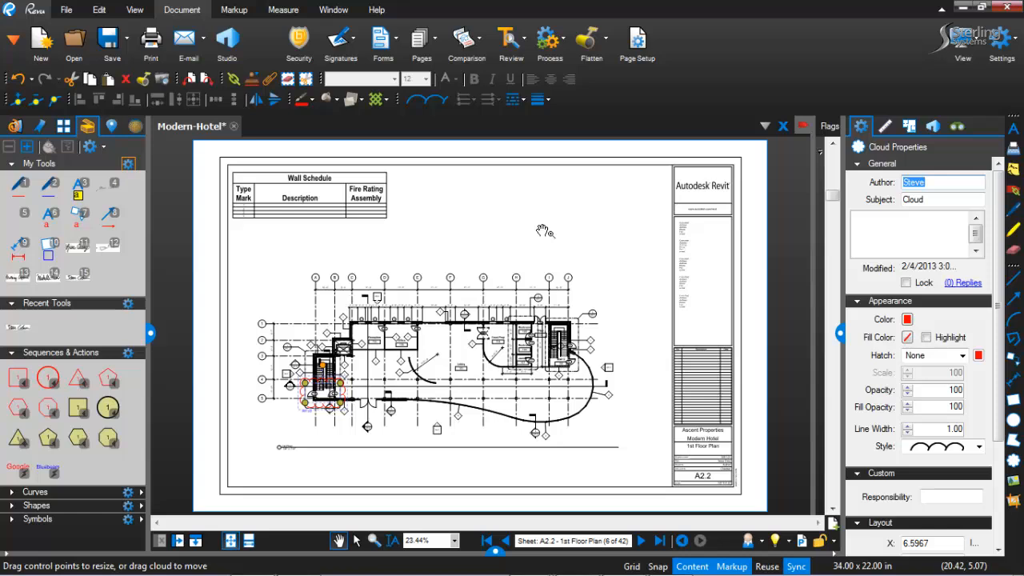
left_click(885, 127)
left_click(910, 128)
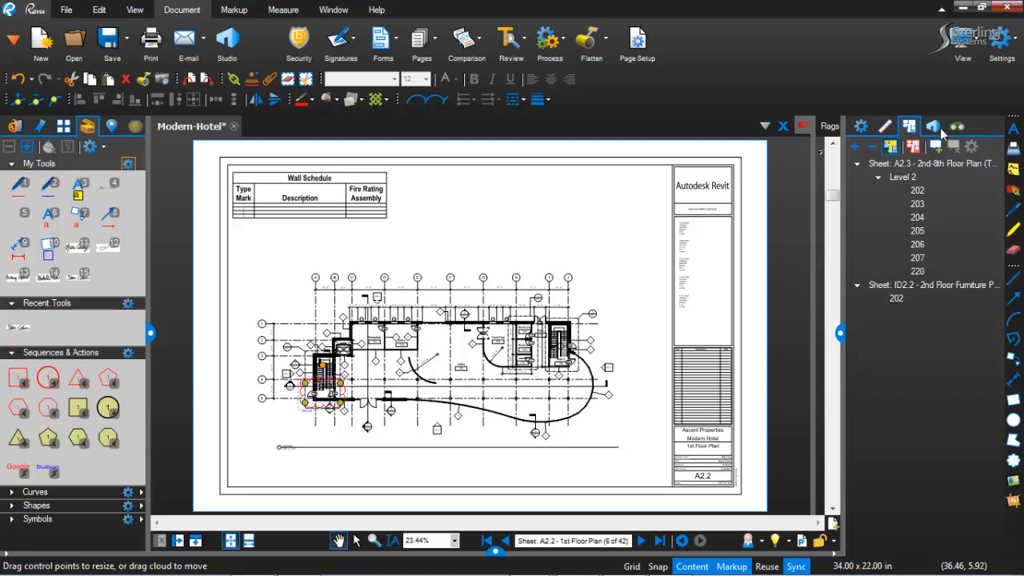
left_click(933, 128)
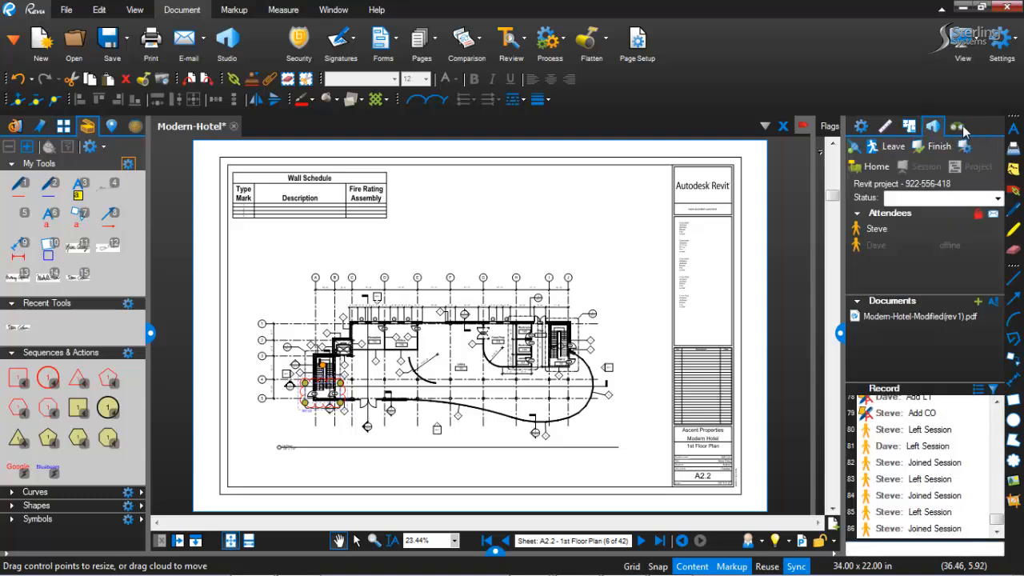
key("alt+l")
key("alt+l")
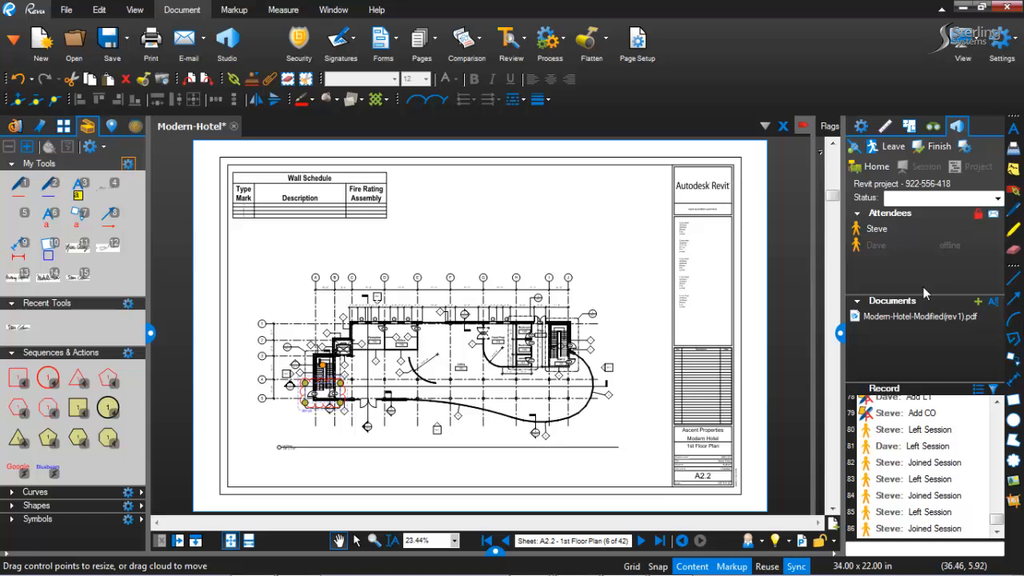
Leave the Revit project Studio session and open the Bluebeam Integration project to show its shared files.
left_click(905, 318)
mouse_move(894, 318)
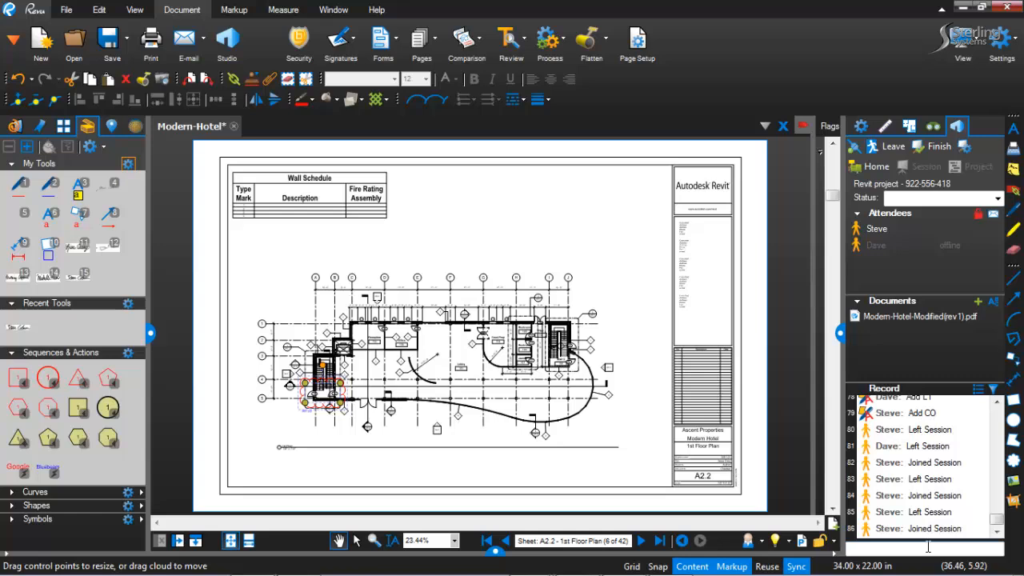
left_click(894, 146)
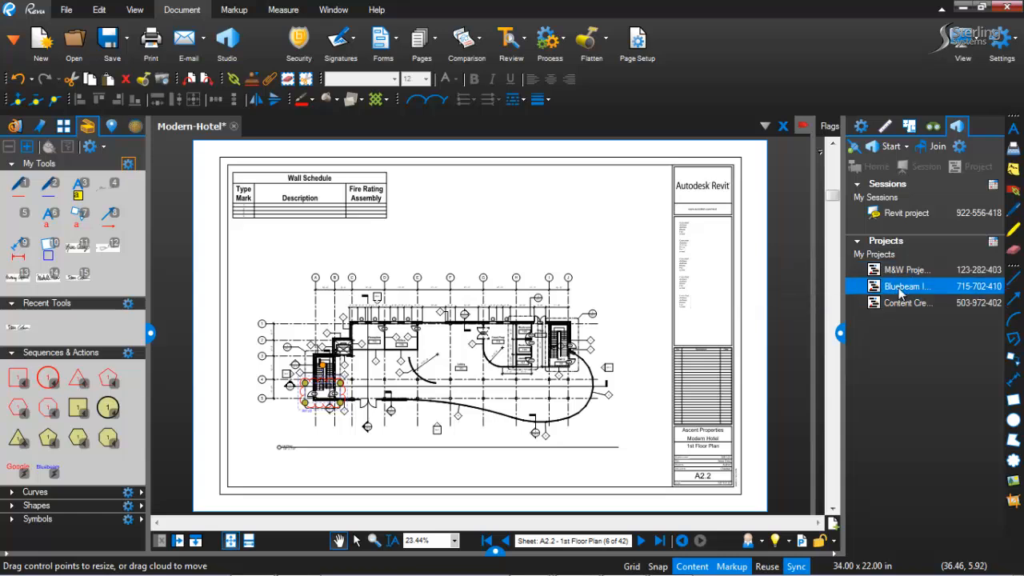
double_click(900, 287)
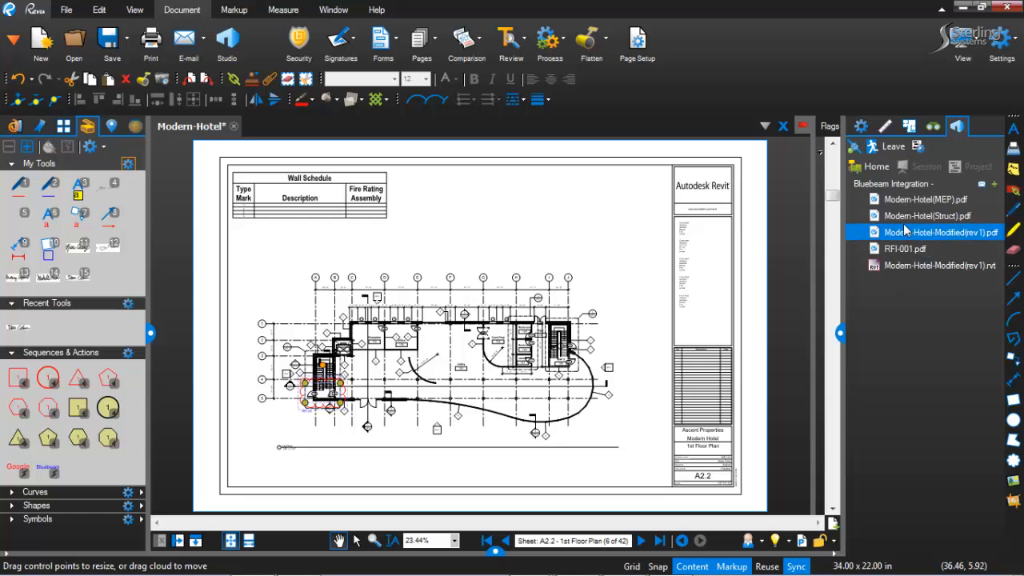
mouse_move(904, 231)
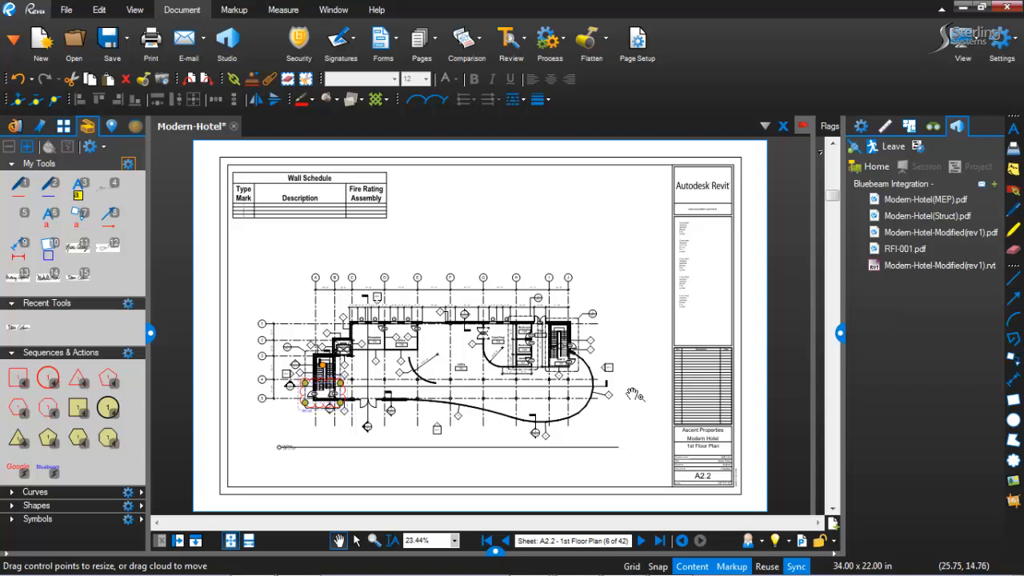
Display the markups list, reduce its height and zoom in on the RFI-001 cloud around the stair on sheet A2.2.
left_click(496, 552)
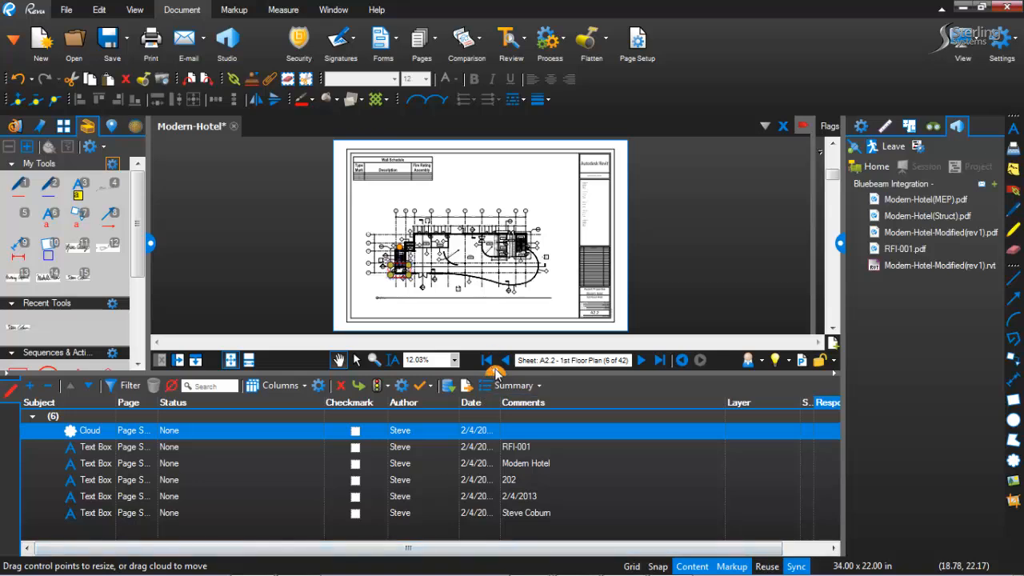
mouse_move(496, 372)
left_mouse_down()
mouse_move(494, 358)
mouse_move(491, 386)
left_mouse_up()
left_click_drag(491, 387, 493, 394)
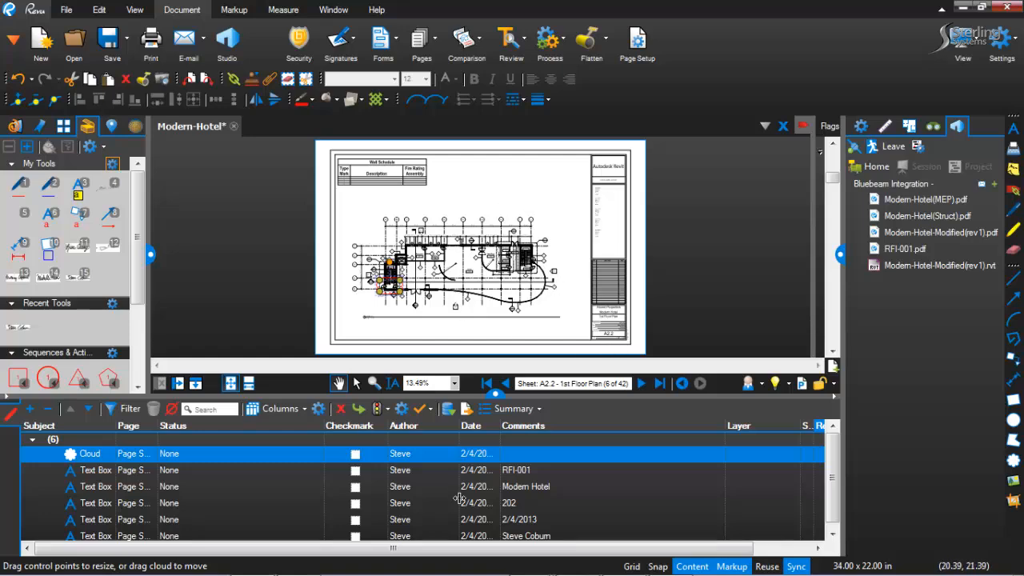
left_click(374, 308)
scroll(384, 305, "up", 7)
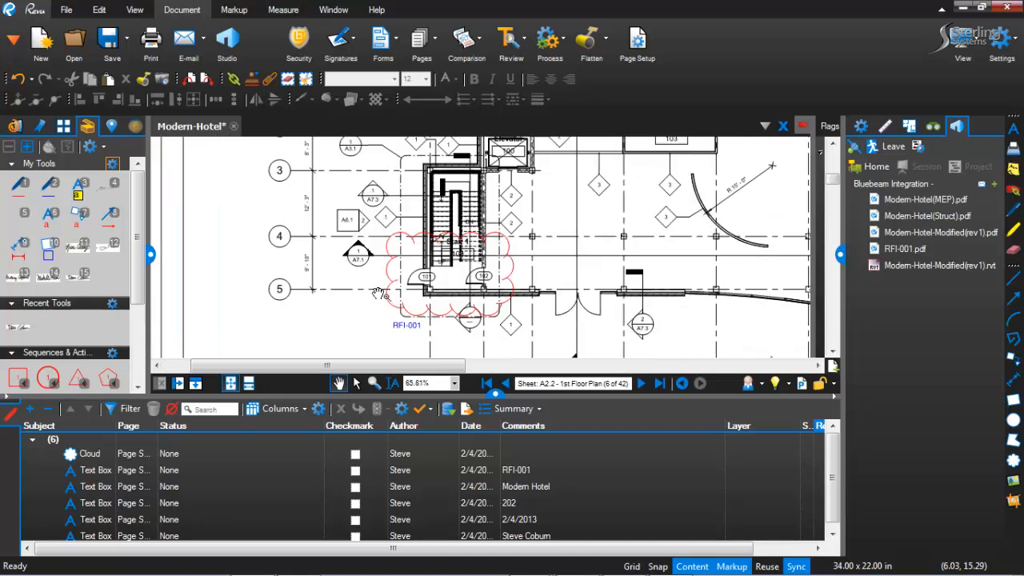
Select the RFI-001 cloud around the stair, widen the markups list's Date column and set the cloud's status to Accepted.
left_click(391, 306)
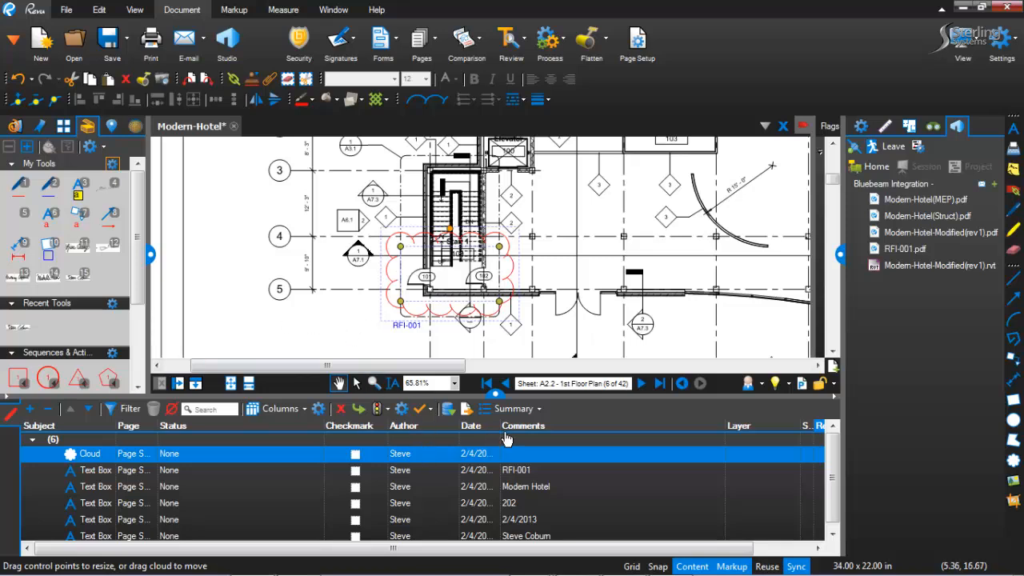
left_click_drag(499, 426, 583, 433)
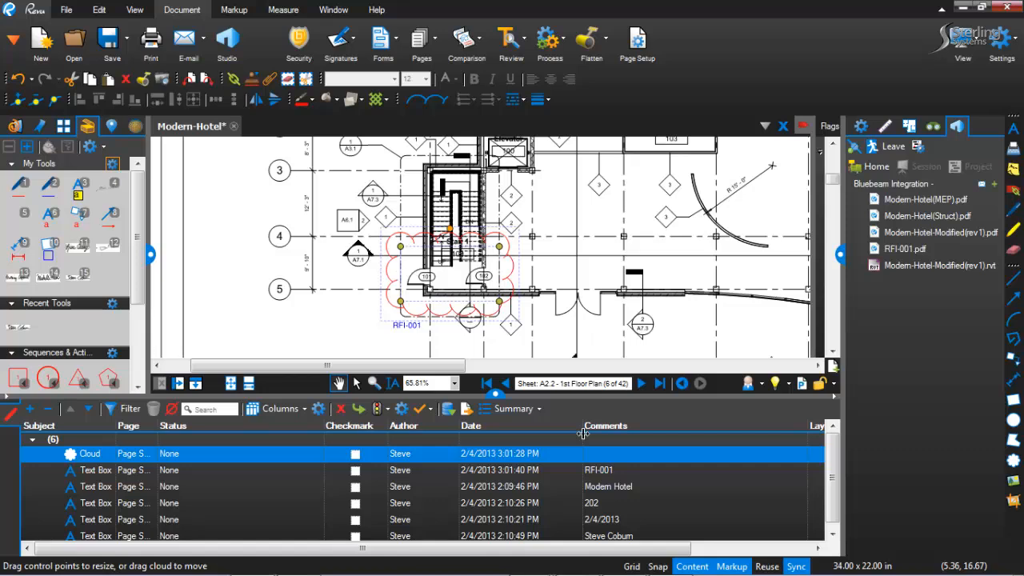
left_click(315, 455)
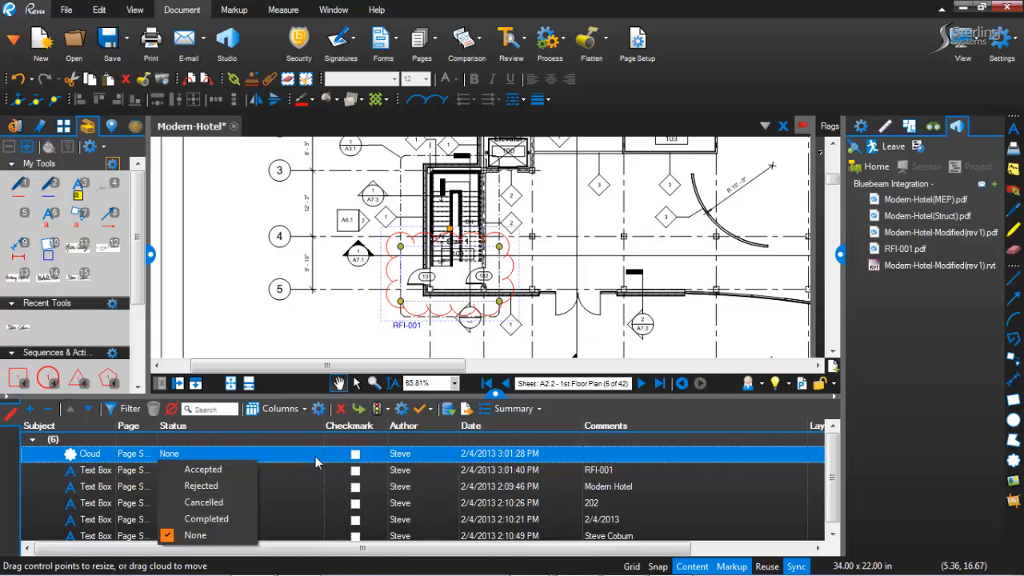
left_click(209, 471)
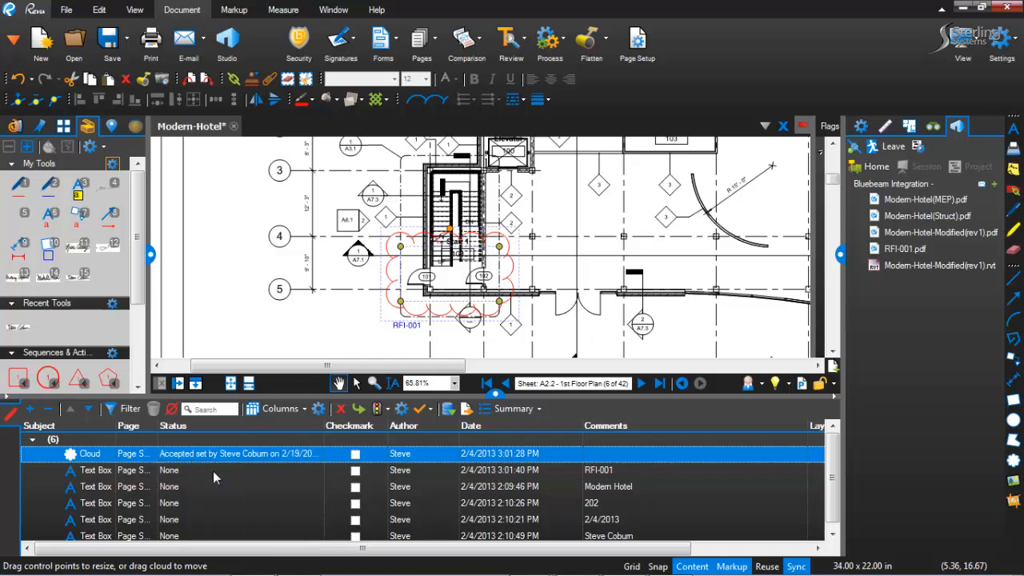
Set the RFI-001 cloud's status to Rejected, hide the markups list and deselect the cloud.
left_click(319, 455)
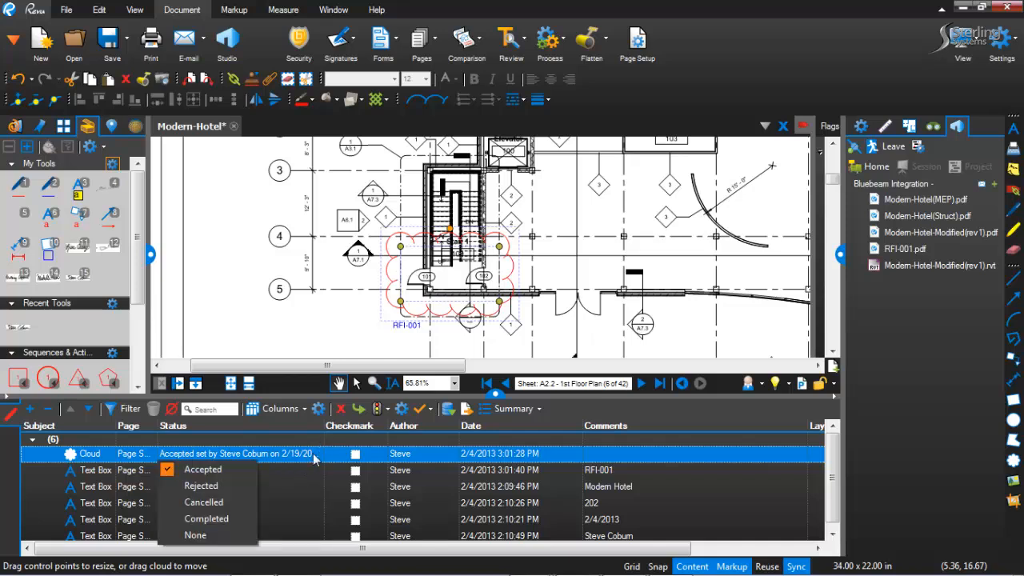
left_click(208, 483)
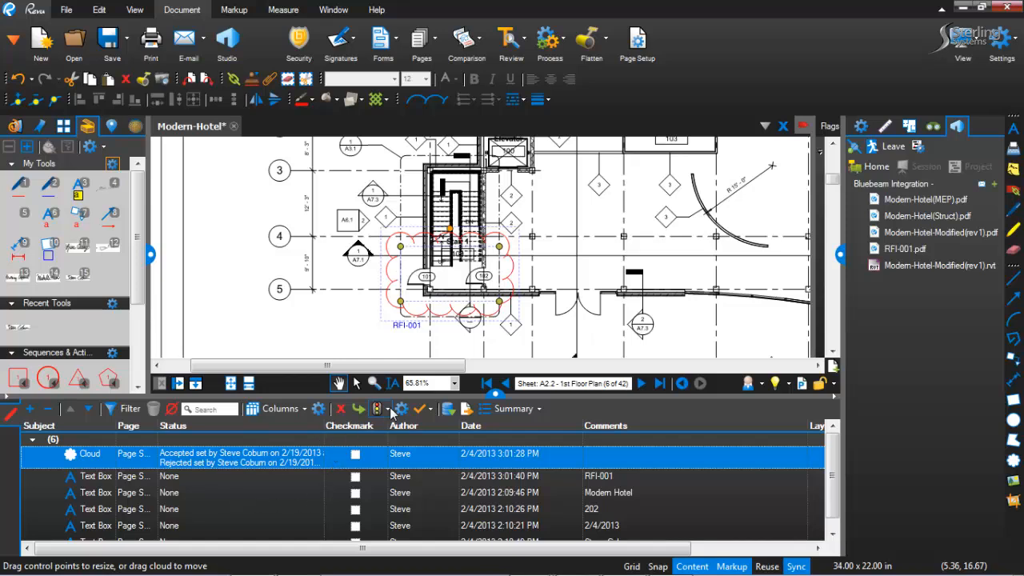
left_click(495, 397)
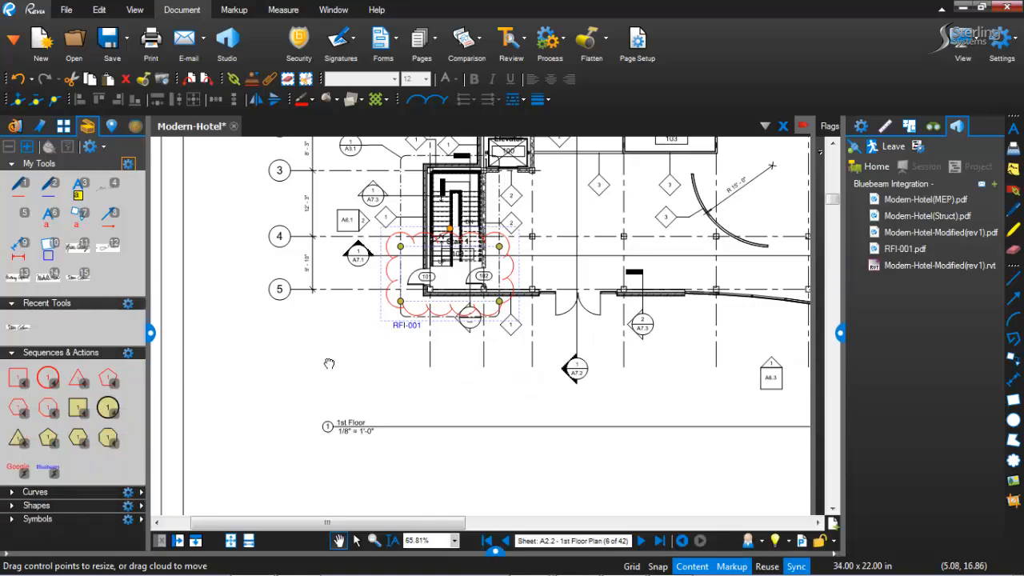
left_click(331, 366)
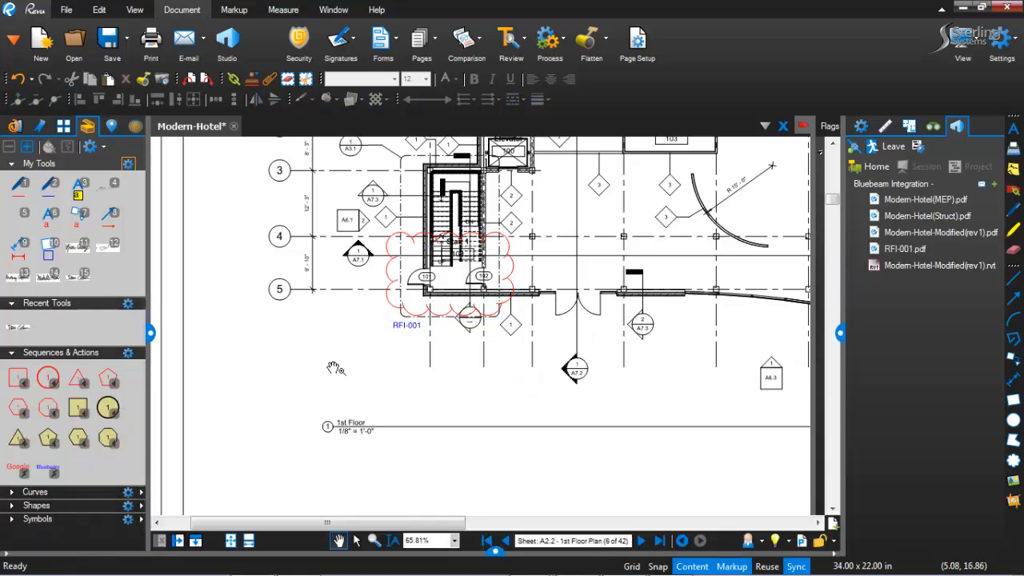
Draw a revision cloud around the Food Prep, Restroom, Janitor, Hall and Stair 2 rooms on sheet A2.2.
scroll(334, 368, "down", 4)
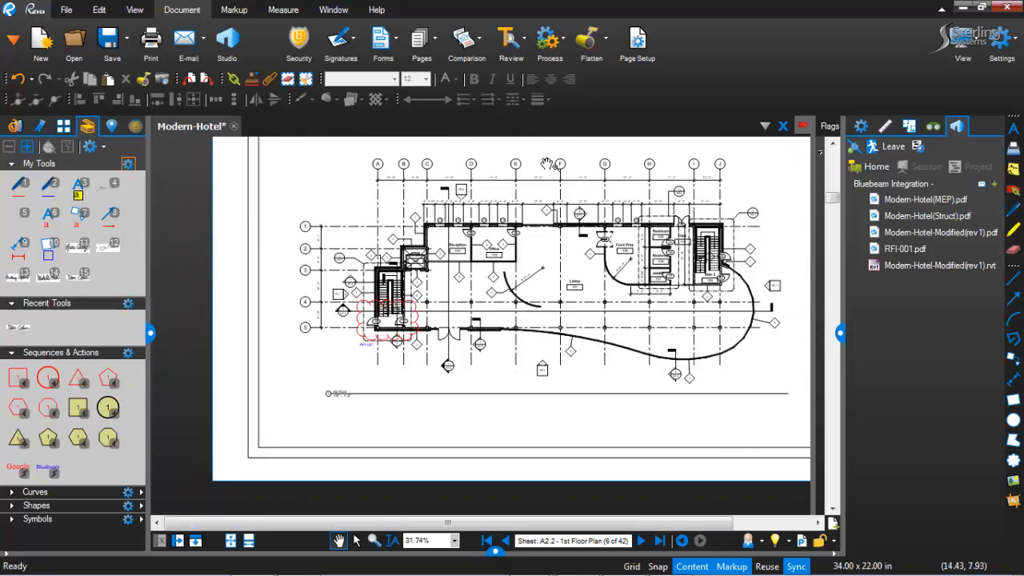
left_click_drag(550, 163, 425, 274)
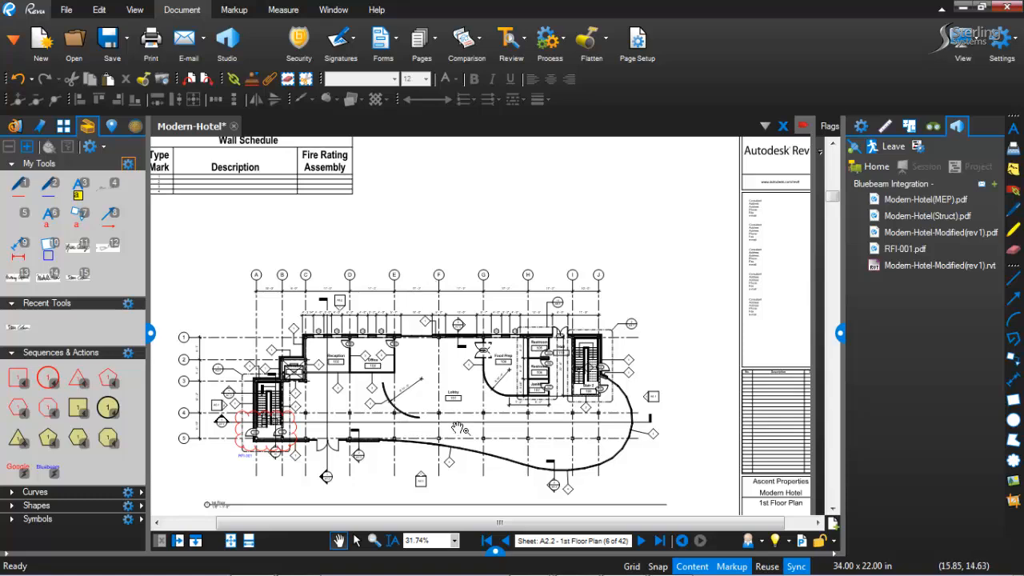
left_click_drag(408, 394, 353, 352)
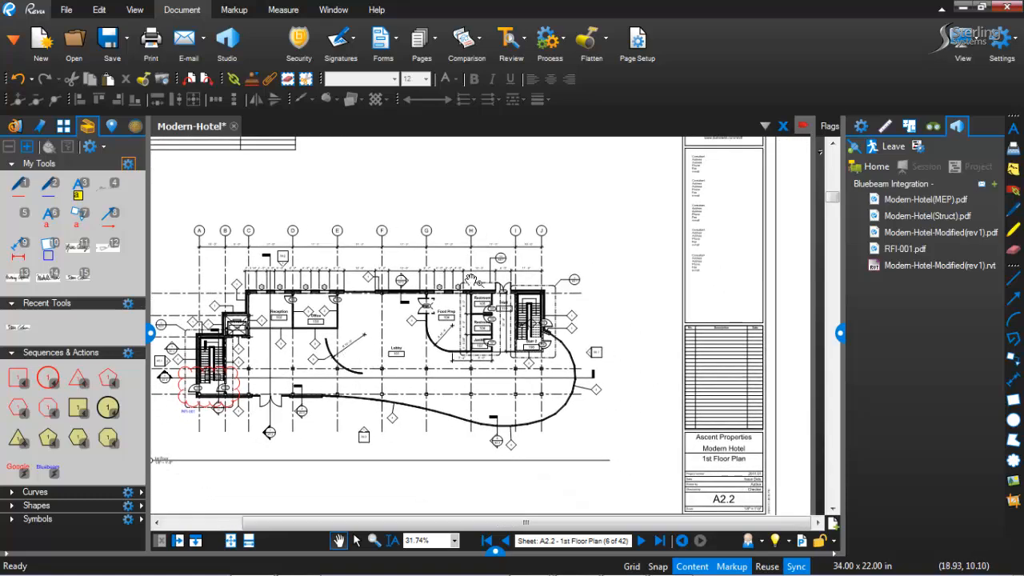
scroll(497, 338, "up", 2)
scroll(497, 338, "up", 2)
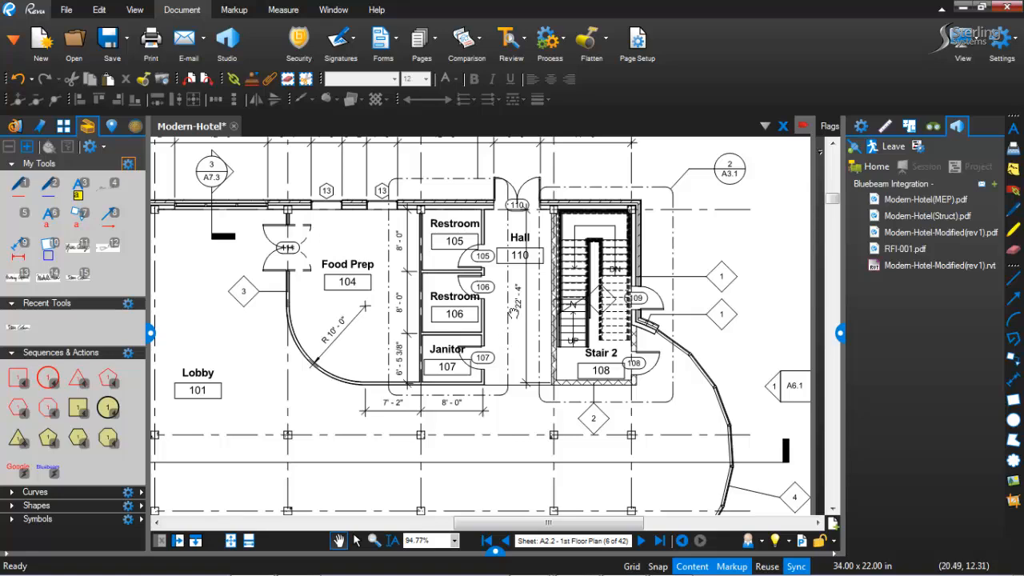
scroll(489, 360, "up", 2)
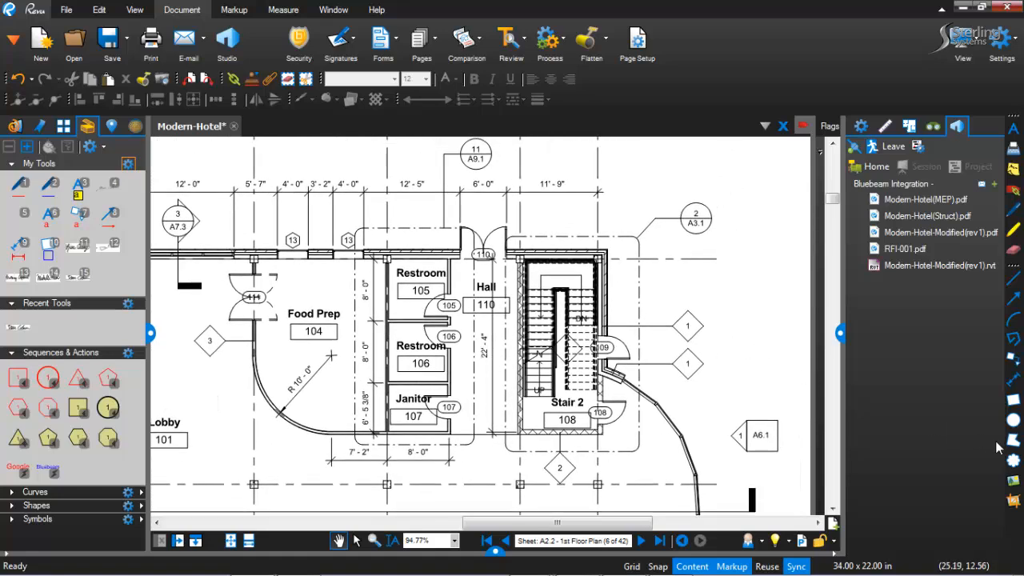
left_click(1013, 460)
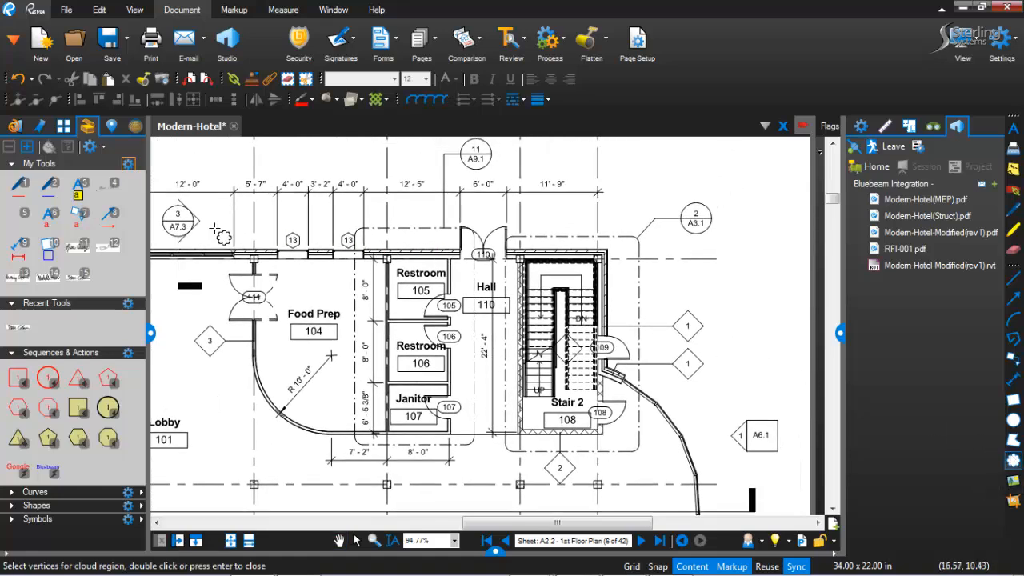
left_click_drag(214, 230, 636, 446)
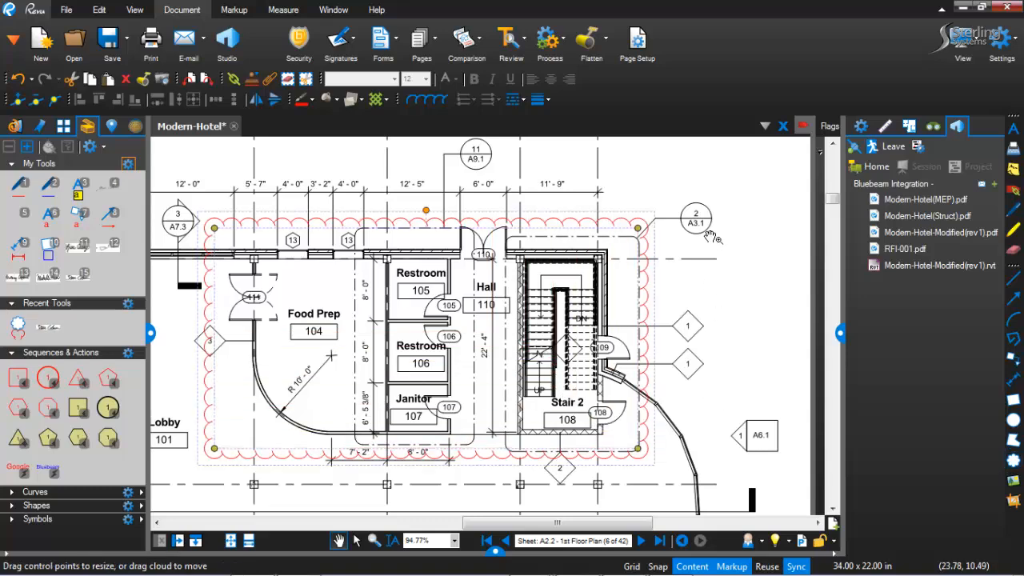
Add a callout pointing to the new cloud's upper-right corner with the text "Please layout your mech design and struct supports.".
scroll(663, 342, "up", 3)
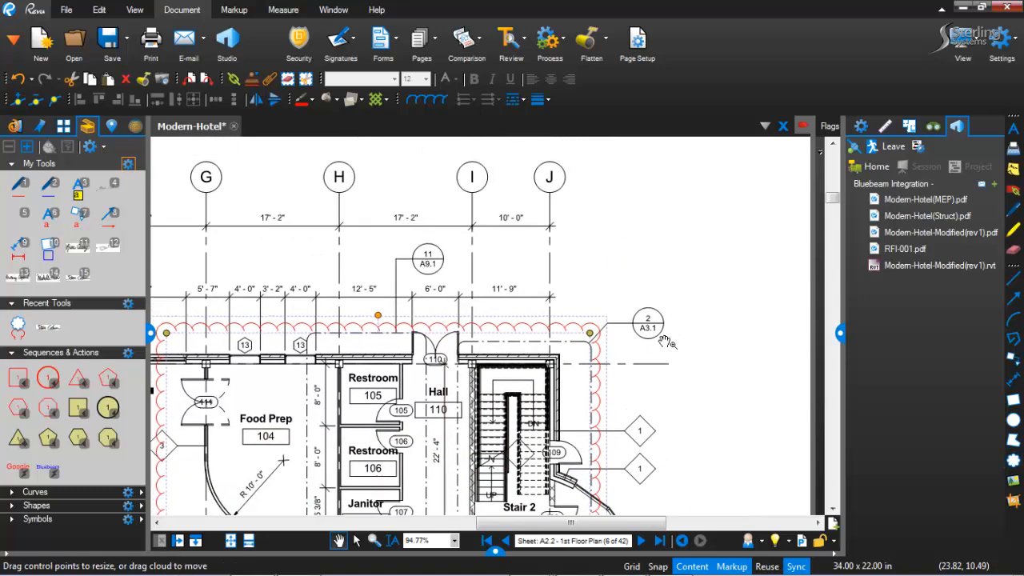
left_click(1013, 358)
left_click_drag(588, 338, 620, 266)
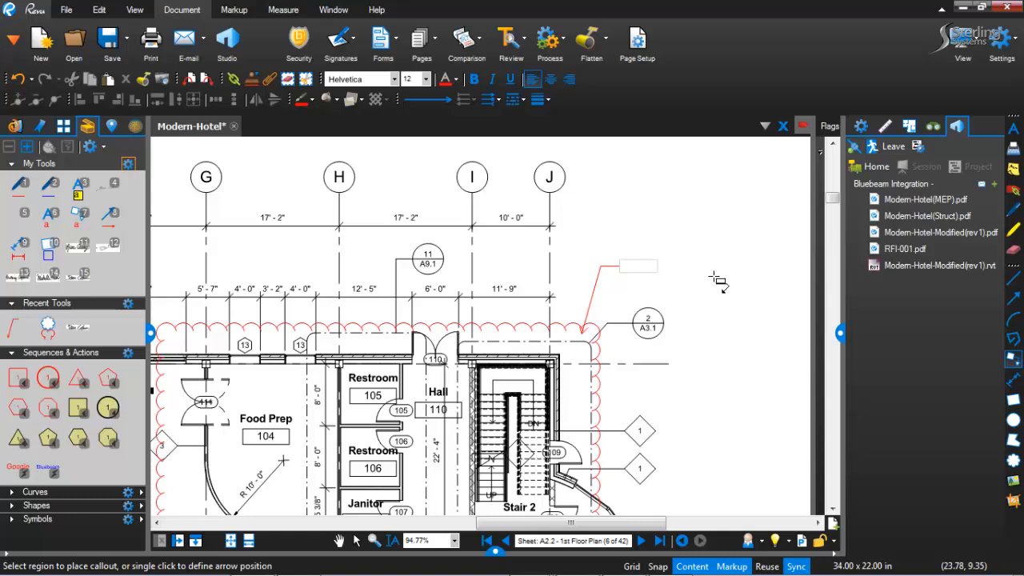
type("Pleas")
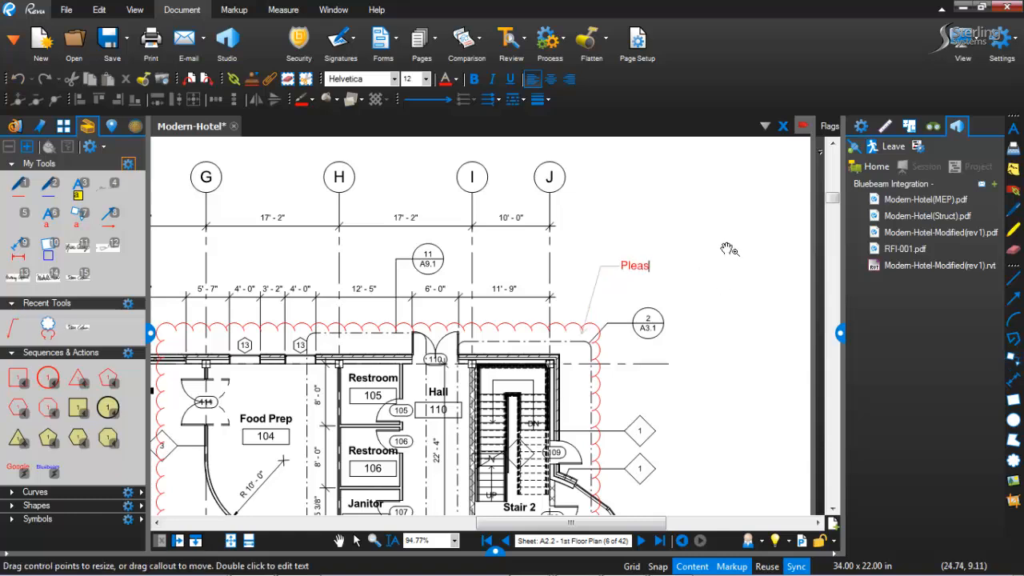
type("e layout your mech desi")
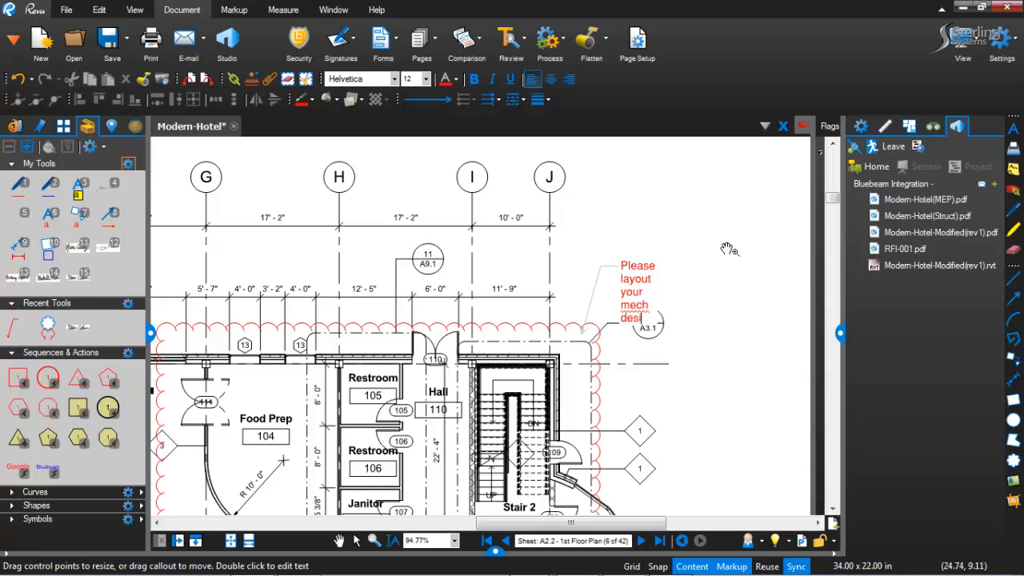
type("gn and streuct")
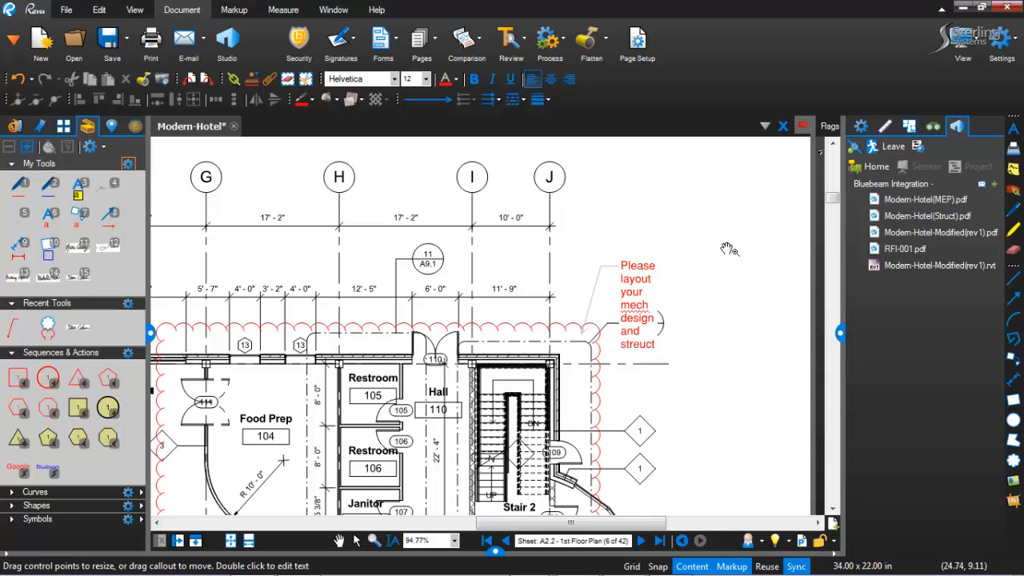
key("BackSpace")
key("BackSpace")
type("uct supports.")
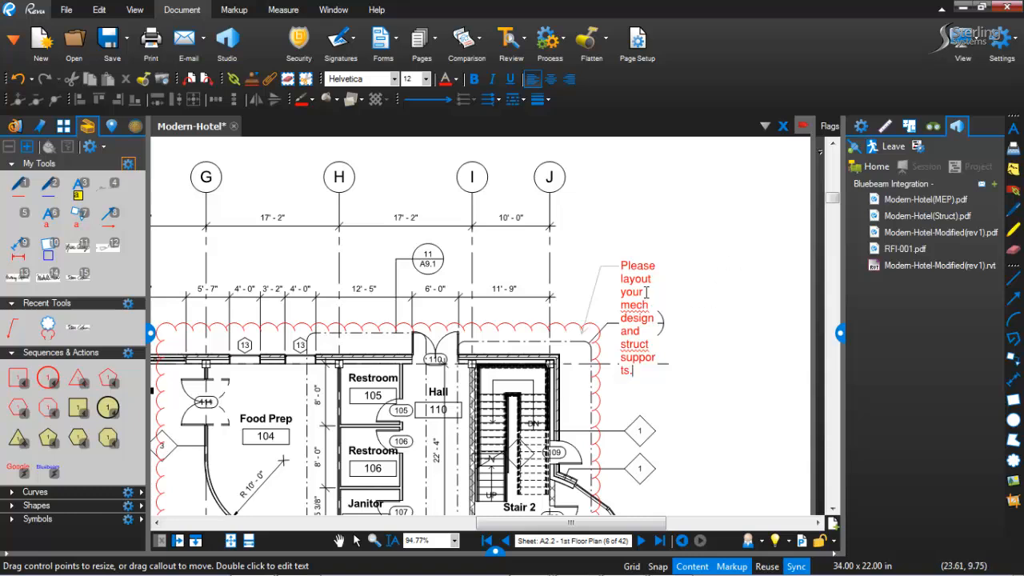
left_click(688, 227)
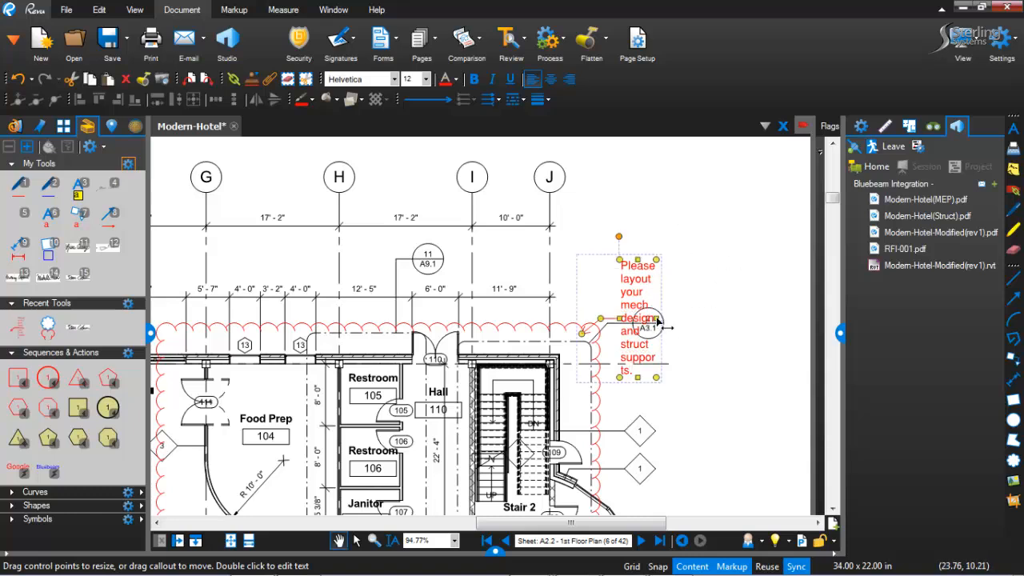
Widen the callout's text box and autosize it to fit its text.
left_click_drag(656, 319, 728, 318)
right_click(679, 292)
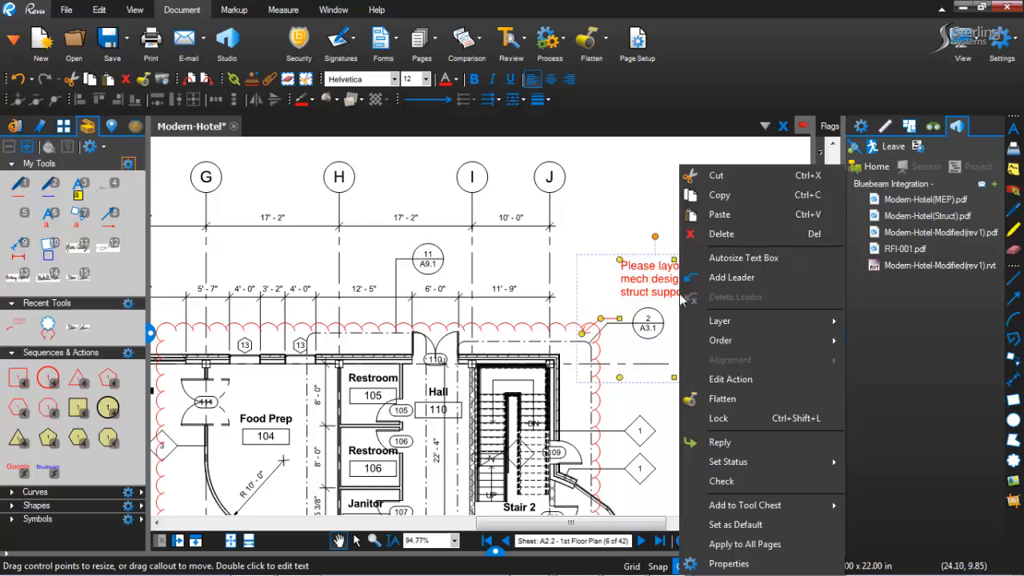
left_click(740, 257)
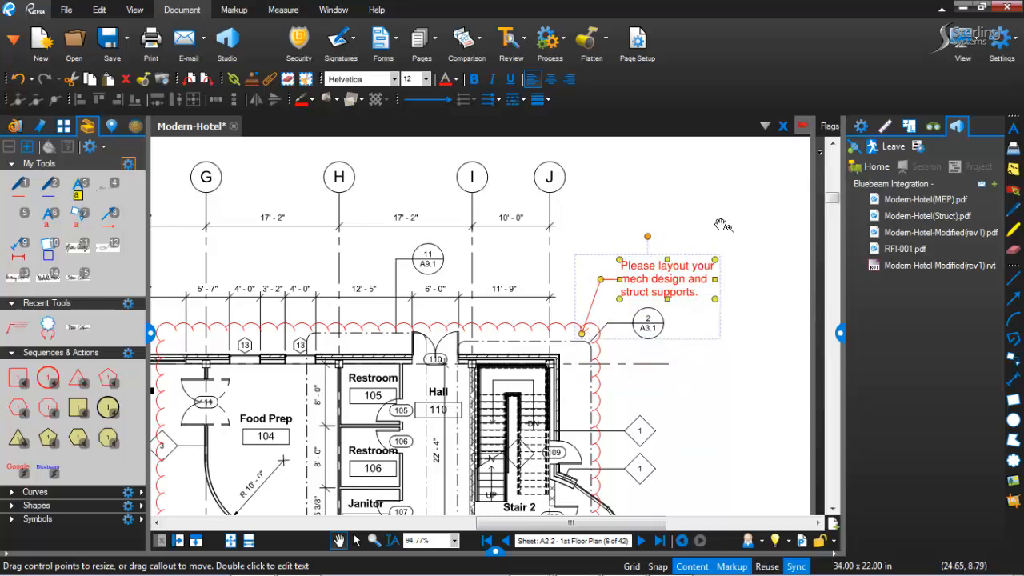
left_click(613, 207)
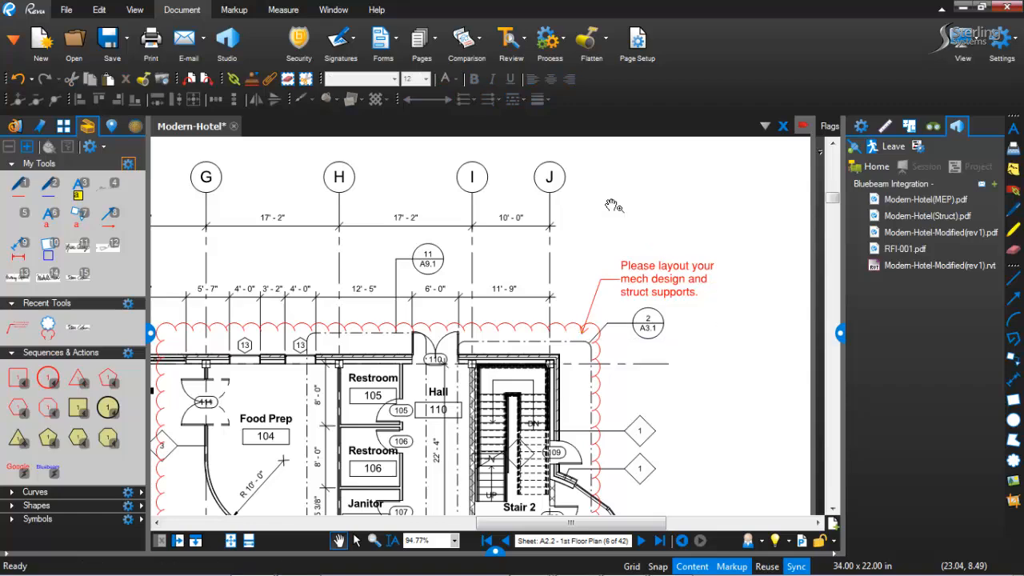
Check the entries for the new cloud and callout in the markups list, including author, date and comments.
scroll(612, 206, "down", 3)
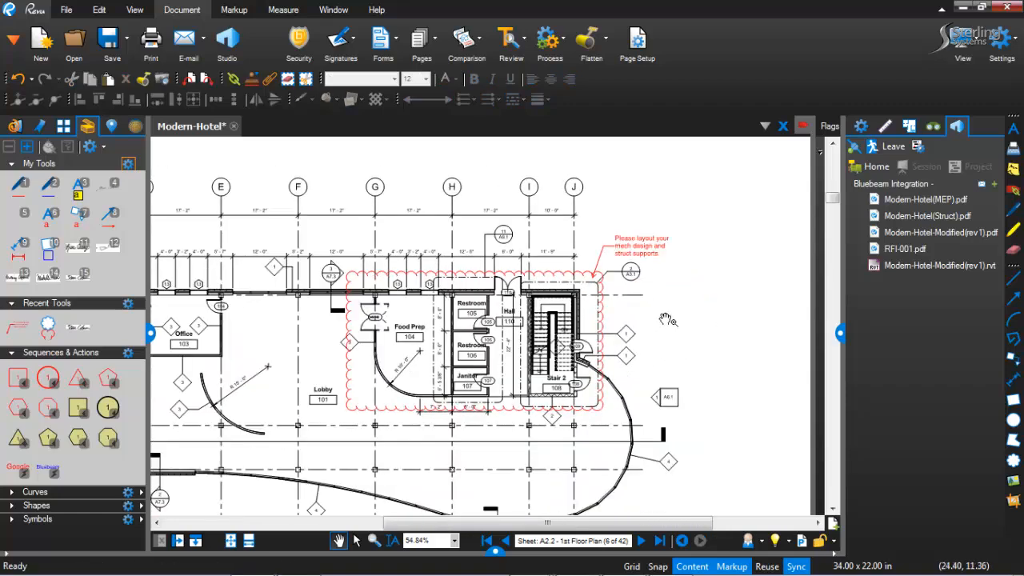
scroll(660, 342, "down", 1)
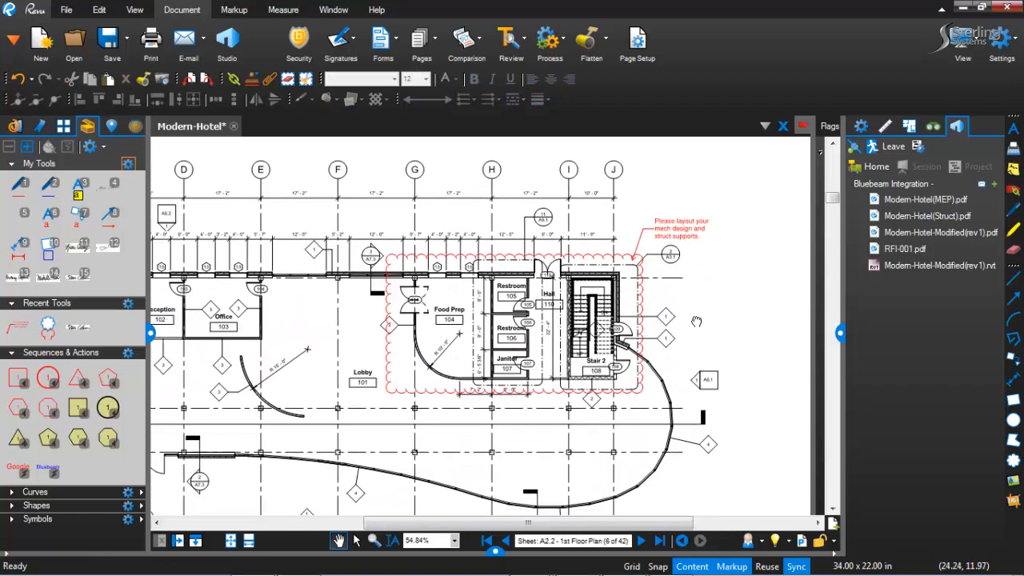
scroll(700, 325, "down", 1)
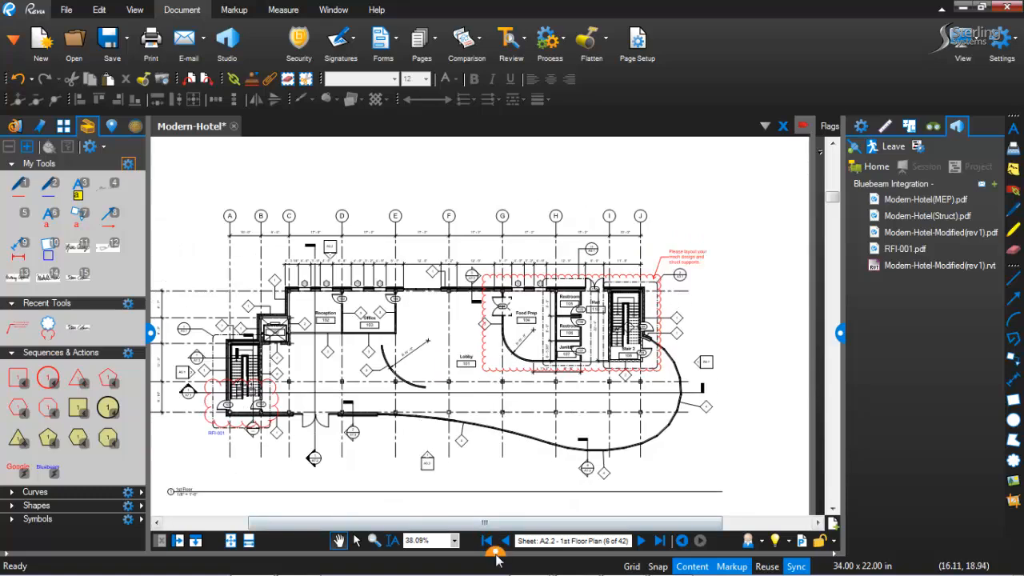
left_click(496, 551)
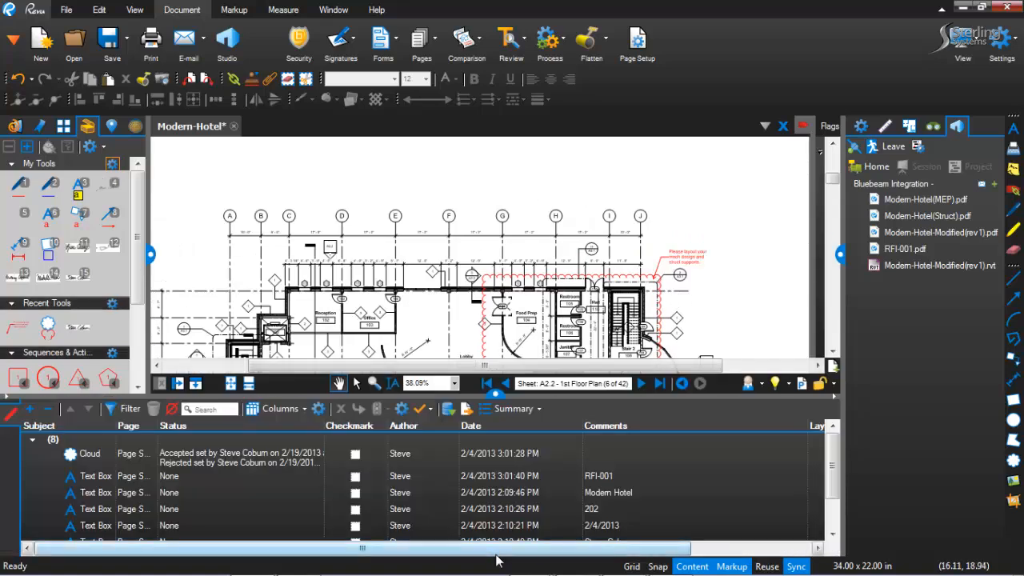
left_click(658, 280)
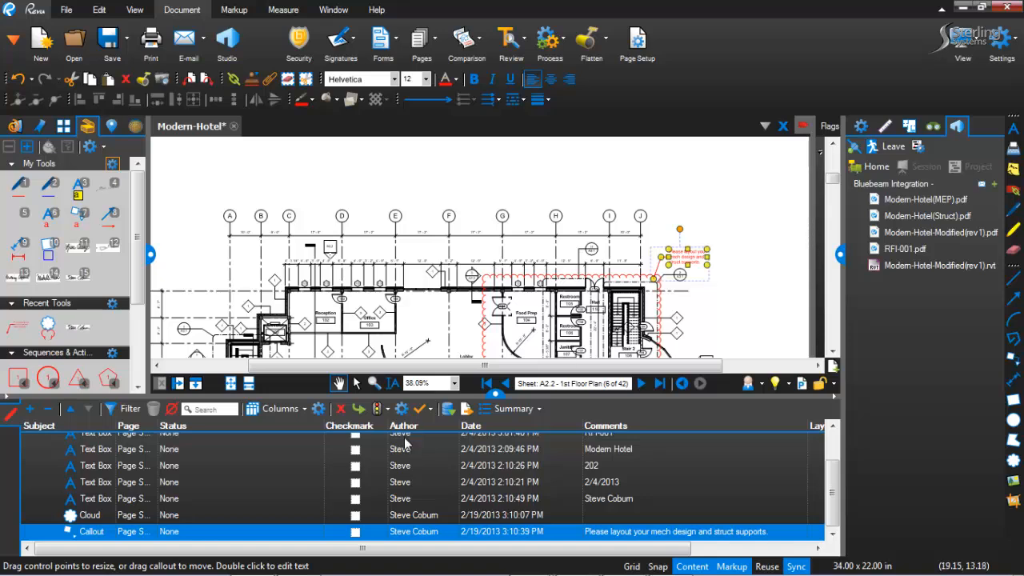
scroll(833, 508, "down", 1)
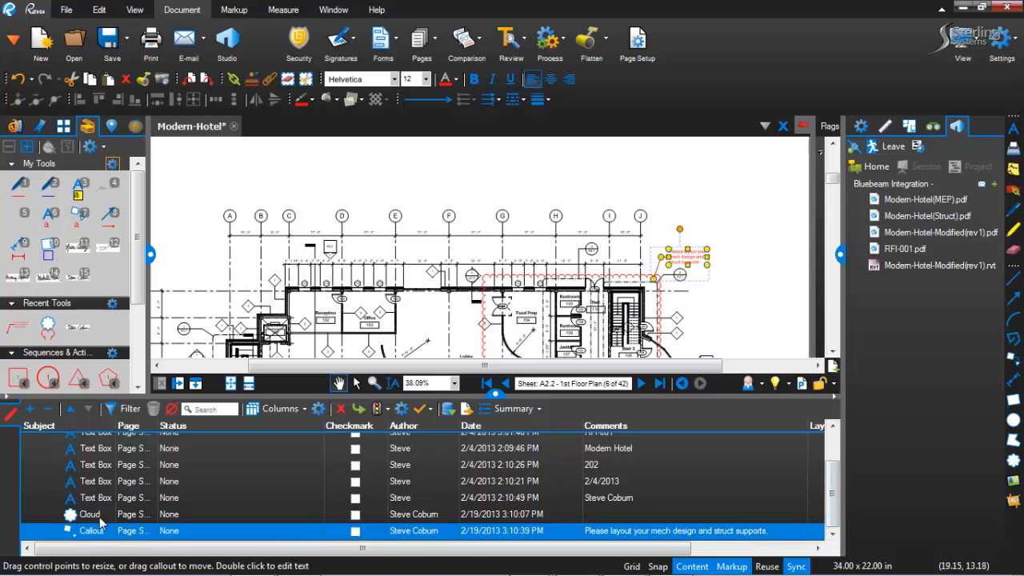
left_click(495, 395)
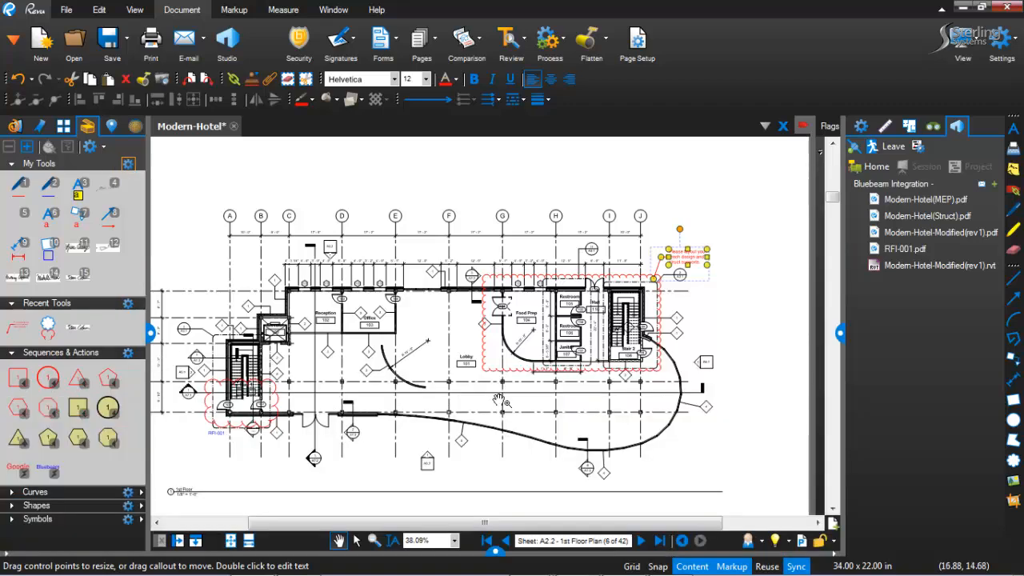
left_click(426, 317)
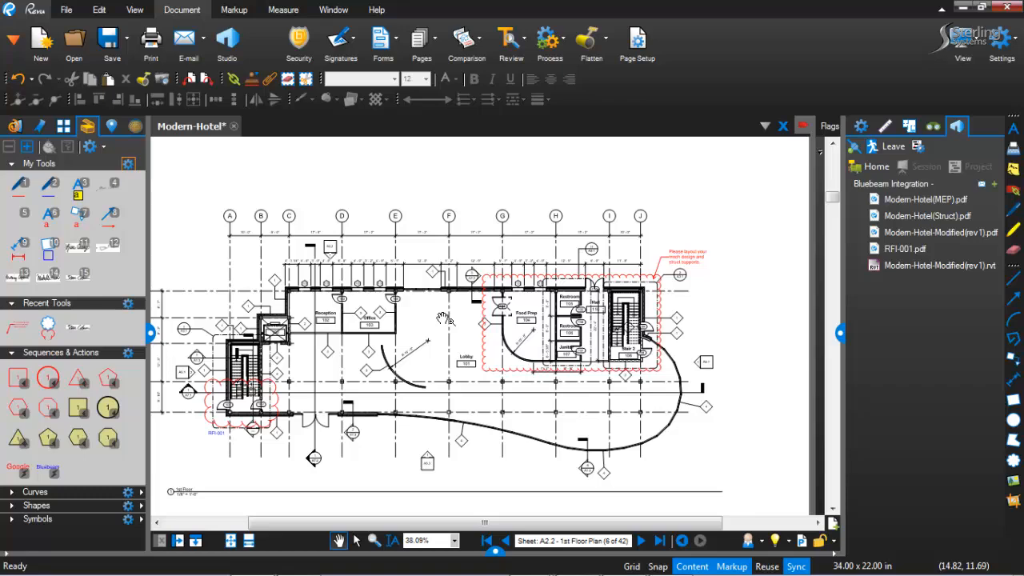
Calibrate the measurement scale on sheet A2.2 using the window opening between grids E and F as 12'-0".
scroll(394, 310, "up", 3)
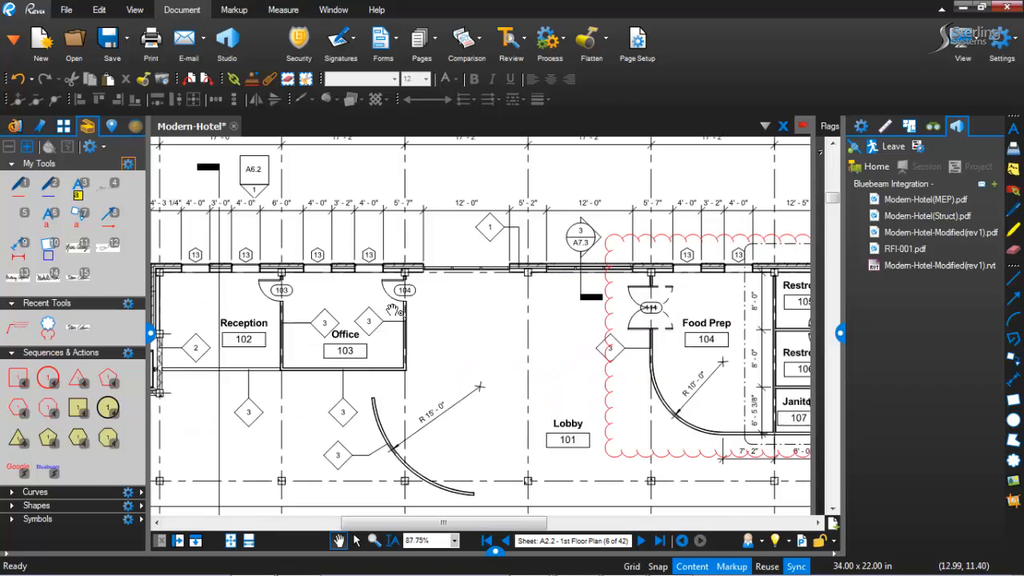
scroll(394, 310, "up", 1)
left_click_drag(417, 303, 382, 416)
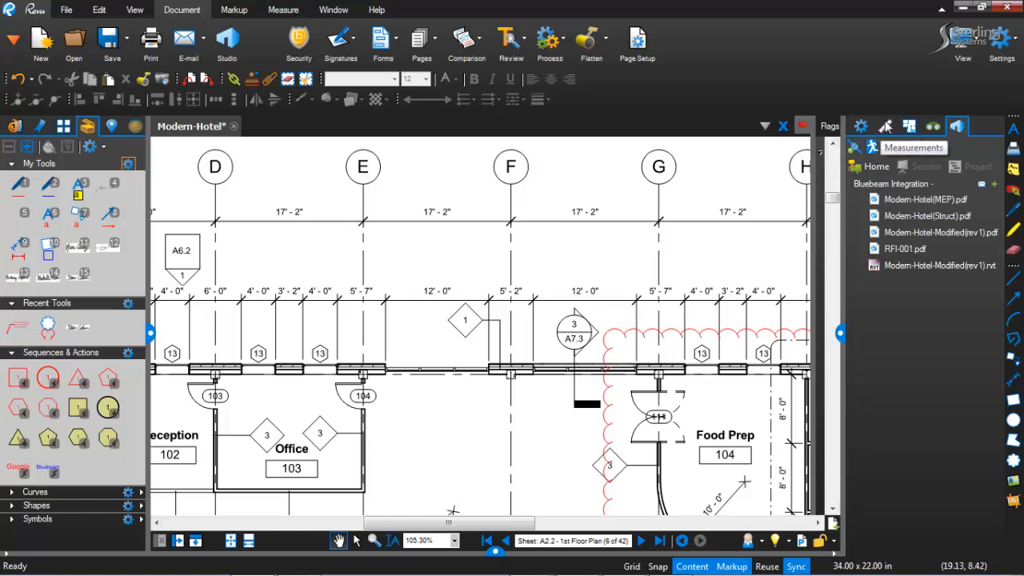
left_click(885, 128)
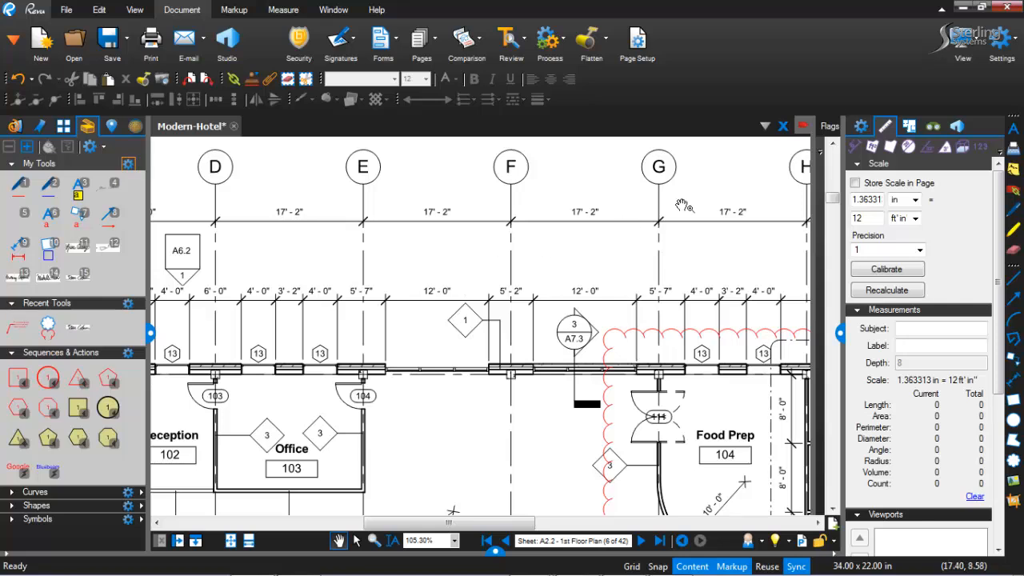
left_click(886, 270)
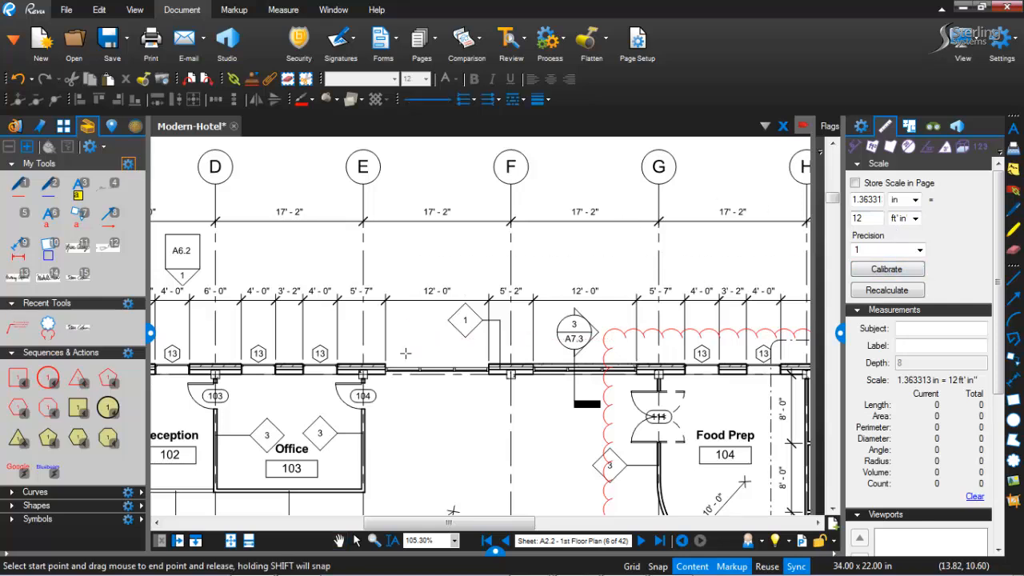
scroll(406, 352, "up", 3)
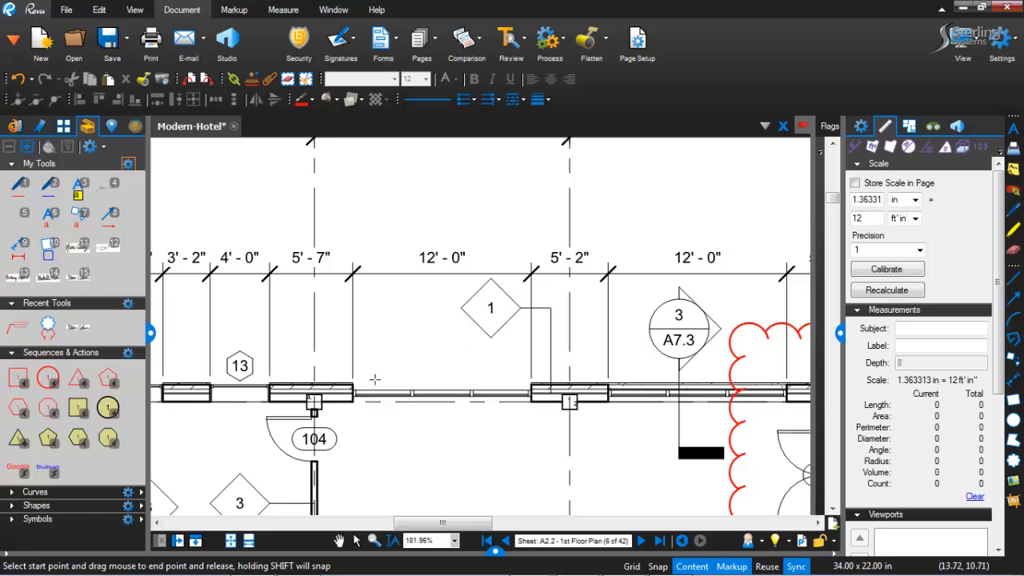
left_click_drag(353, 377, 530, 377)
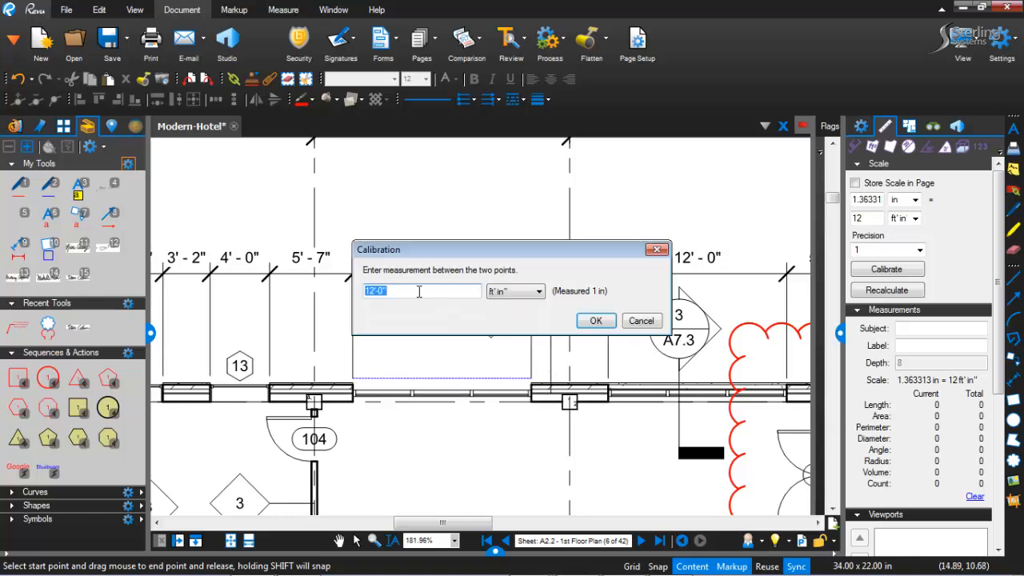
left_click(596, 321)
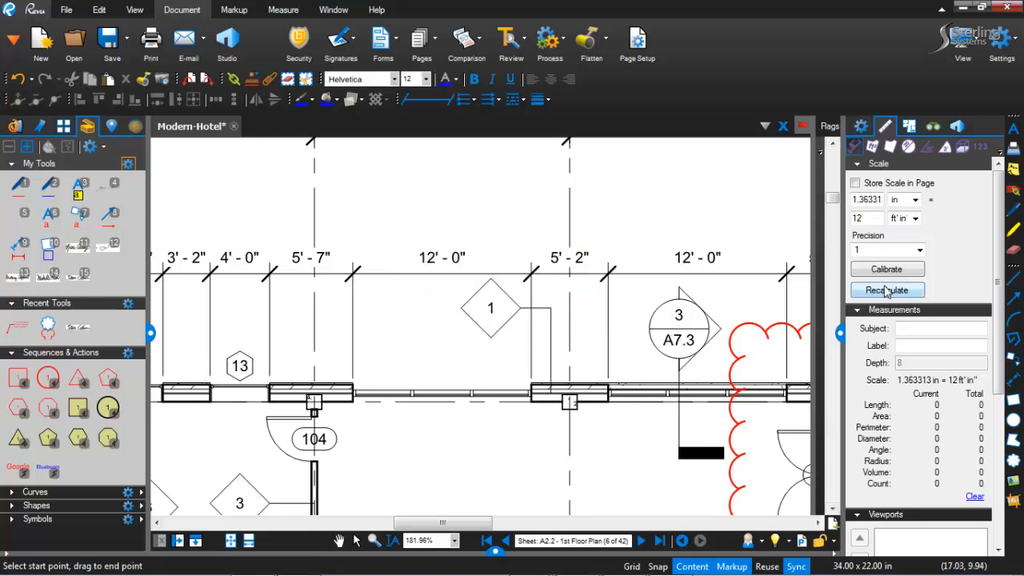
Measure the calibrated window opening with a length dimension, move the dimension above the printed one, and delete it.
left_click(859, 150)
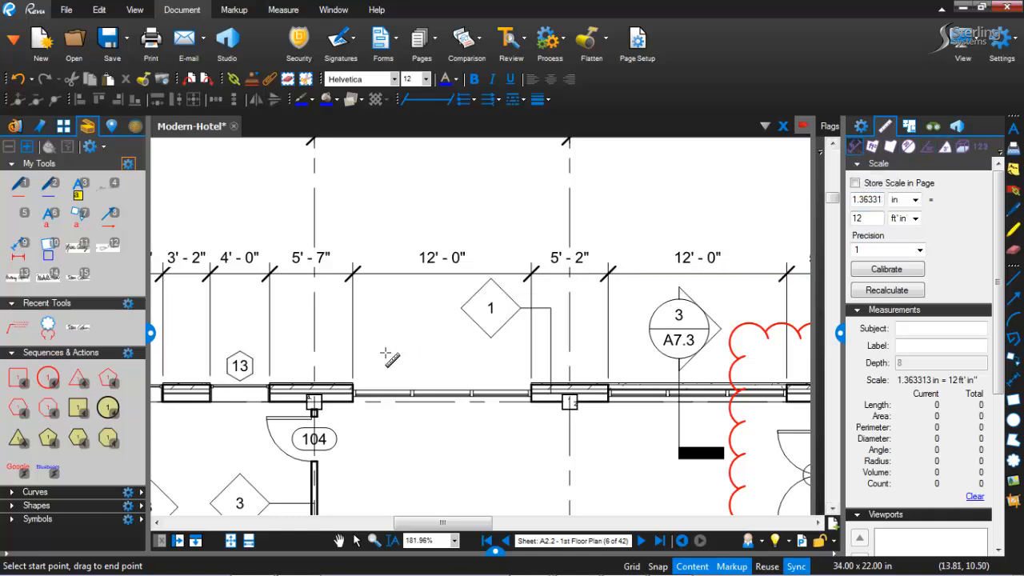
left_click(353, 378)
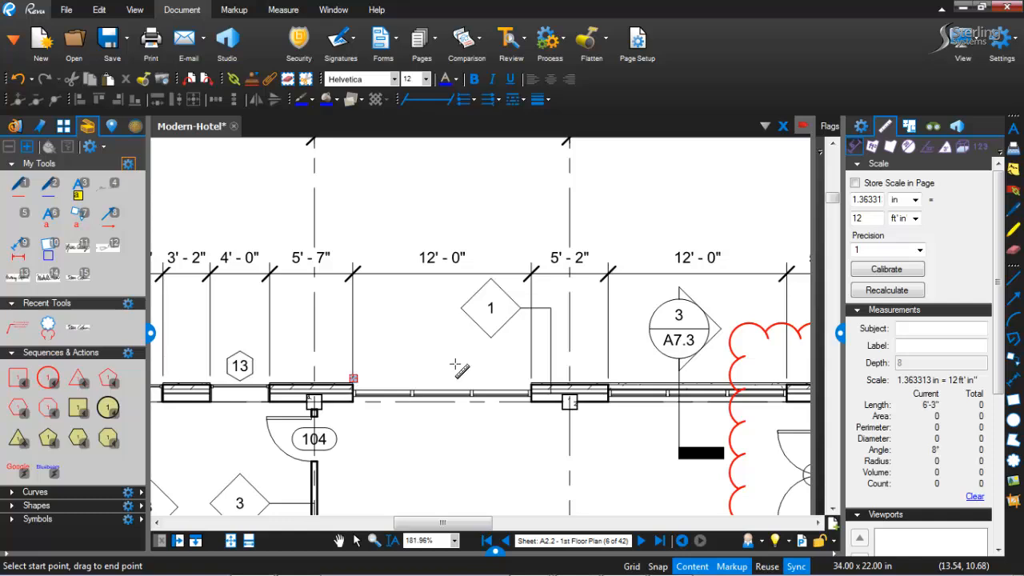
left_click(531, 377)
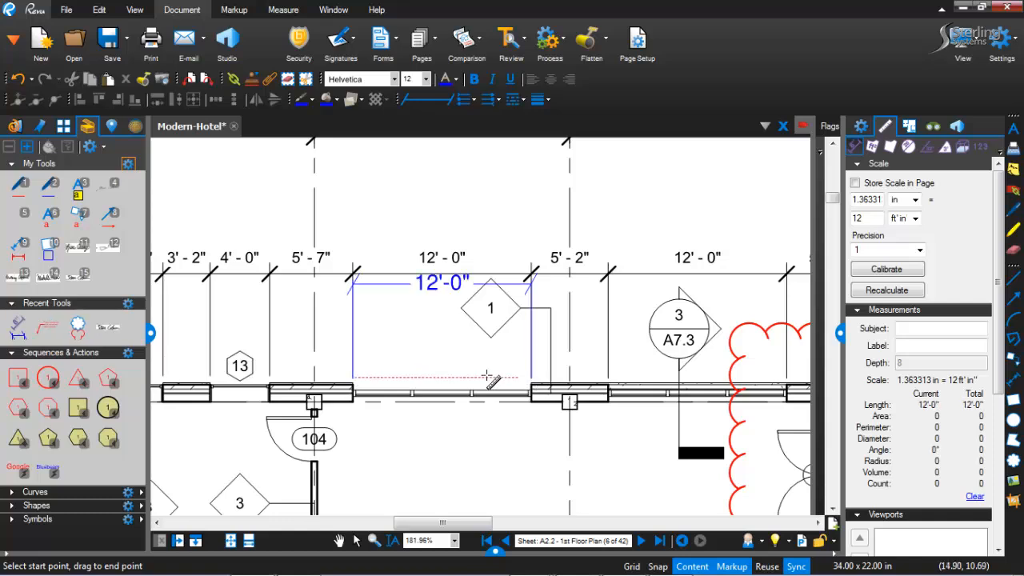
left_click(439, 324)
left_click_drag(439, 324, 457, 219)
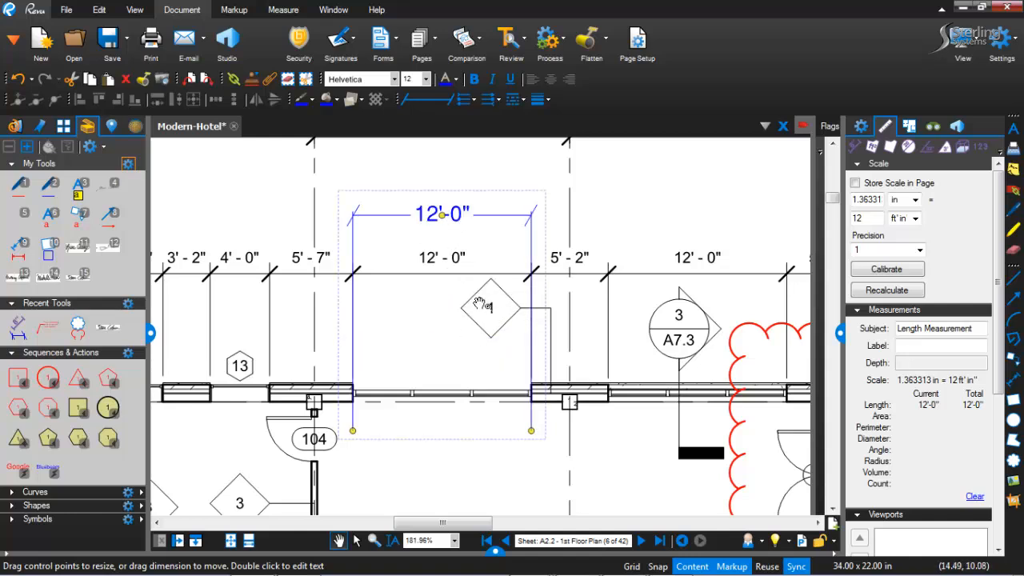
left_click(482, 240)
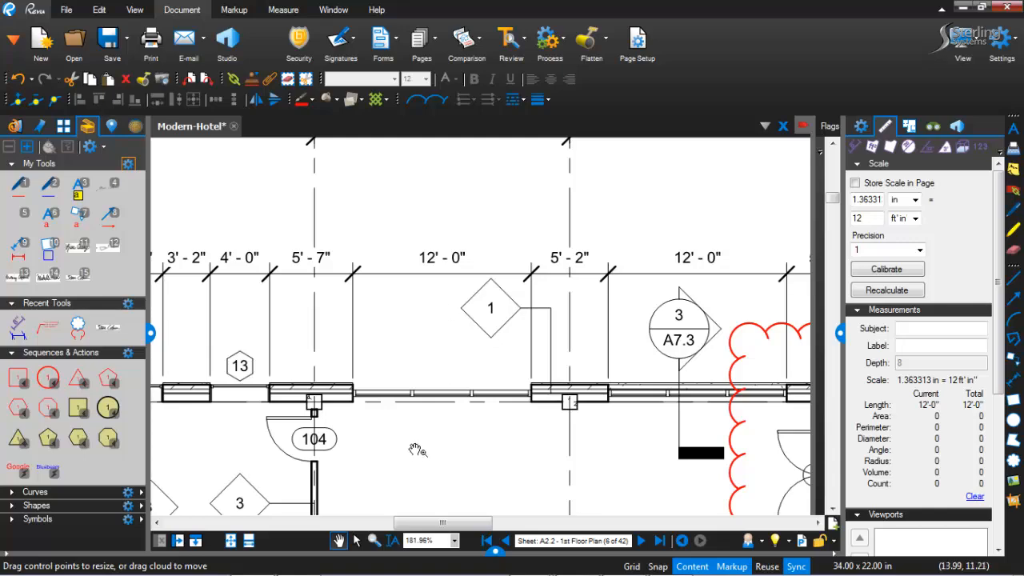
Measure the depth of Office 103 with a vertical length dimension placed on its Lobby side, and remove the dimension.
mouse_move(418, 450)
left_mouse_down()
mouse_move(487, 274)
mouse_move(483, 291)
left_mouse_up()
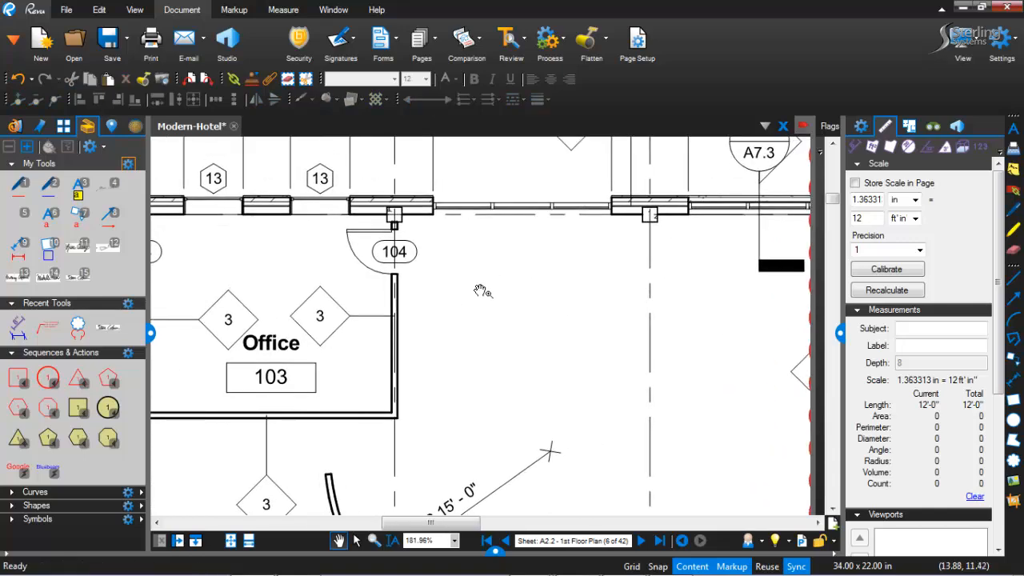
scroll(456, 317, "down", 5)
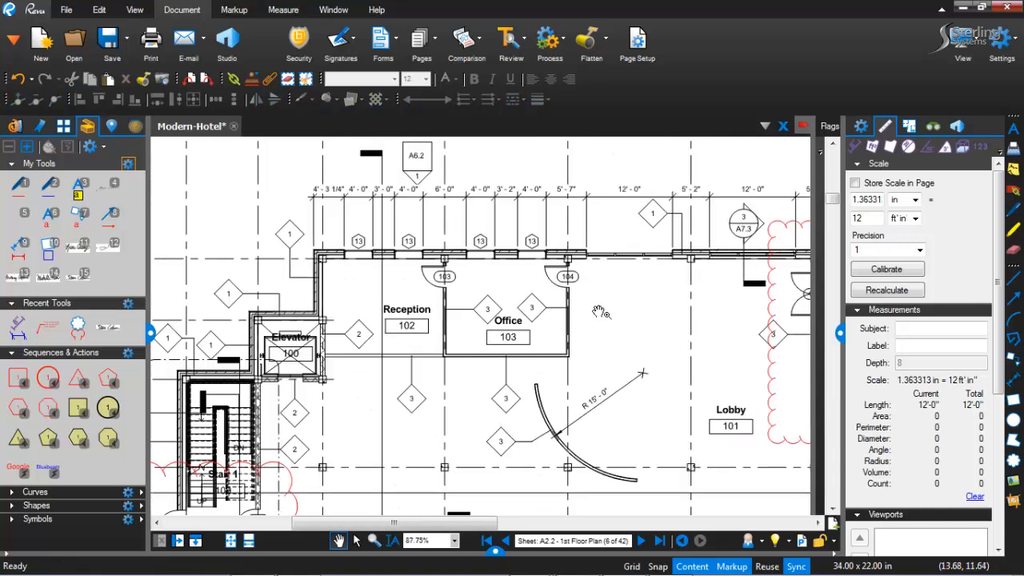
left_click_drag(602, 321, 491, 324)
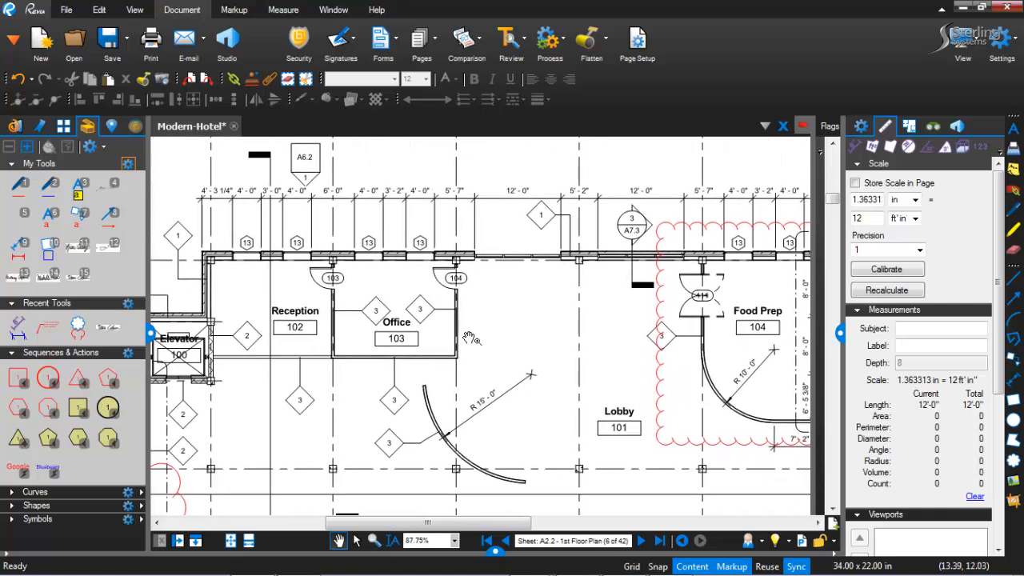
left_click_drag(489, 338, 479, 368)
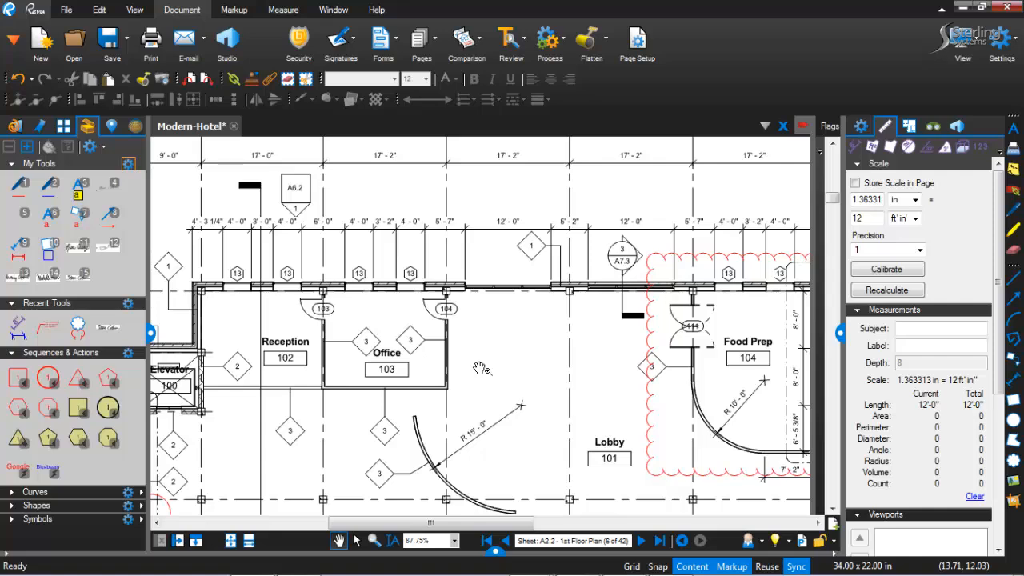
scroll(480, 368, "up", 5)
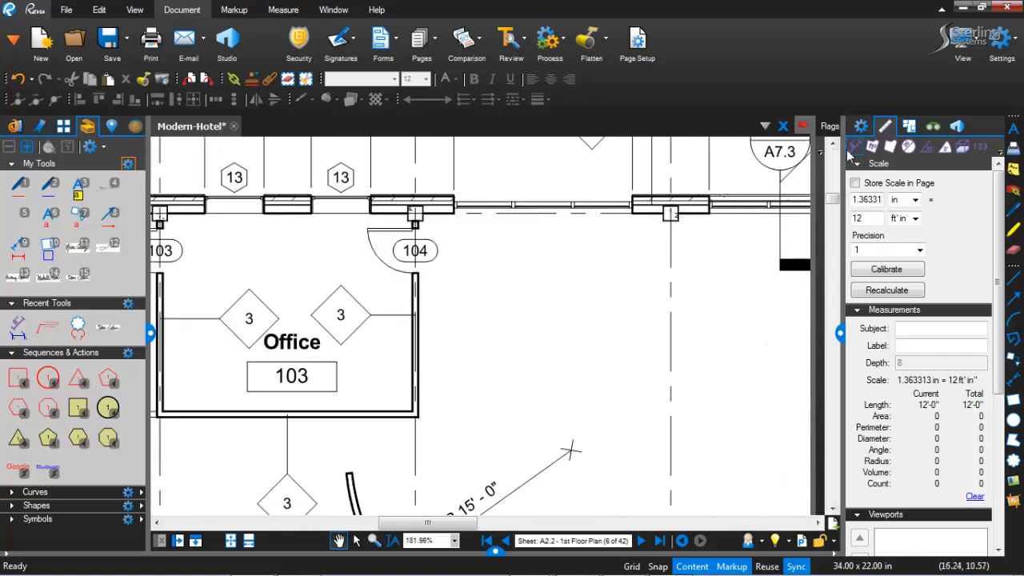
left_click(851, 148)
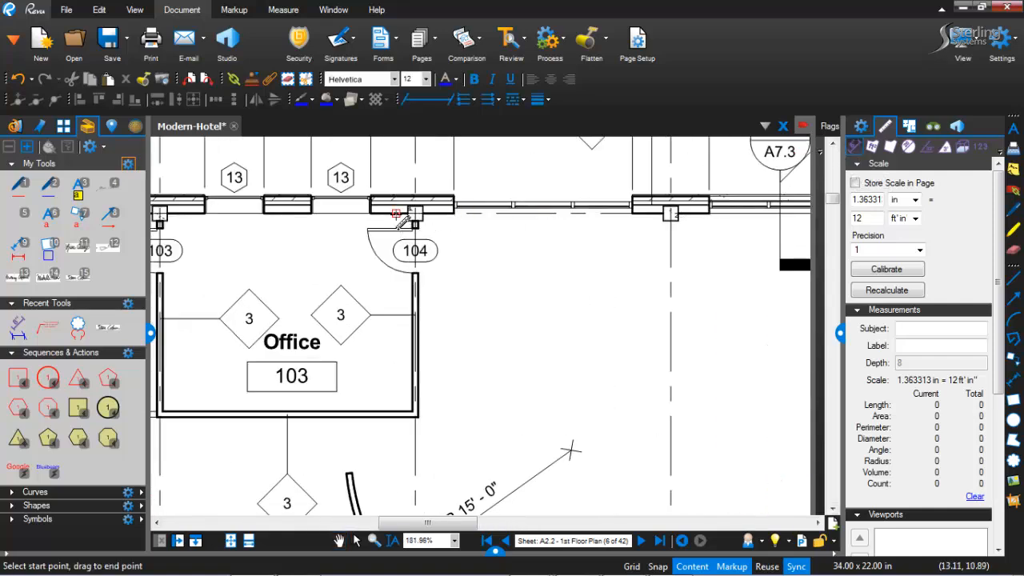
left_click_drag(400, 221, 396, 414)
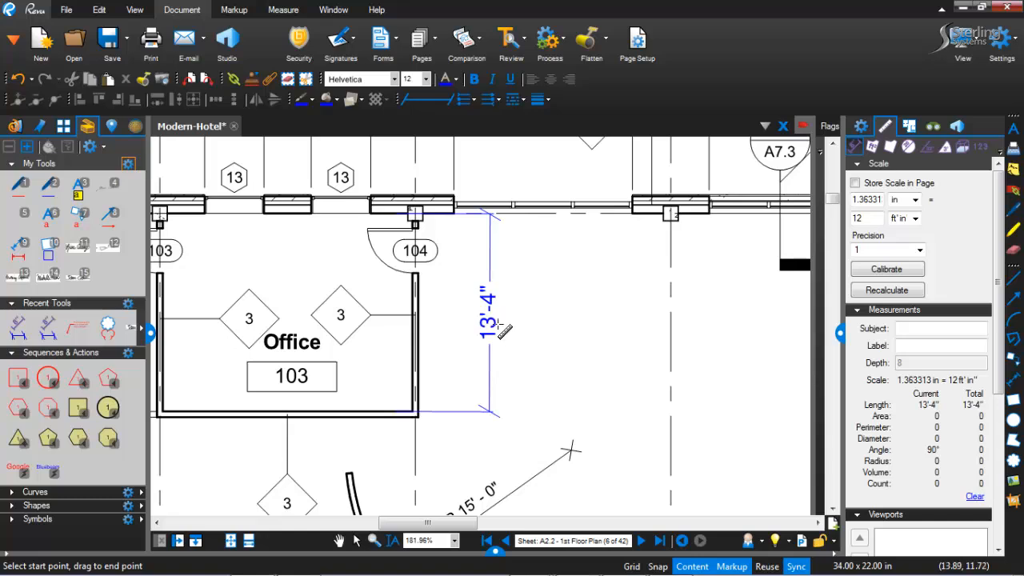
key("Escape")
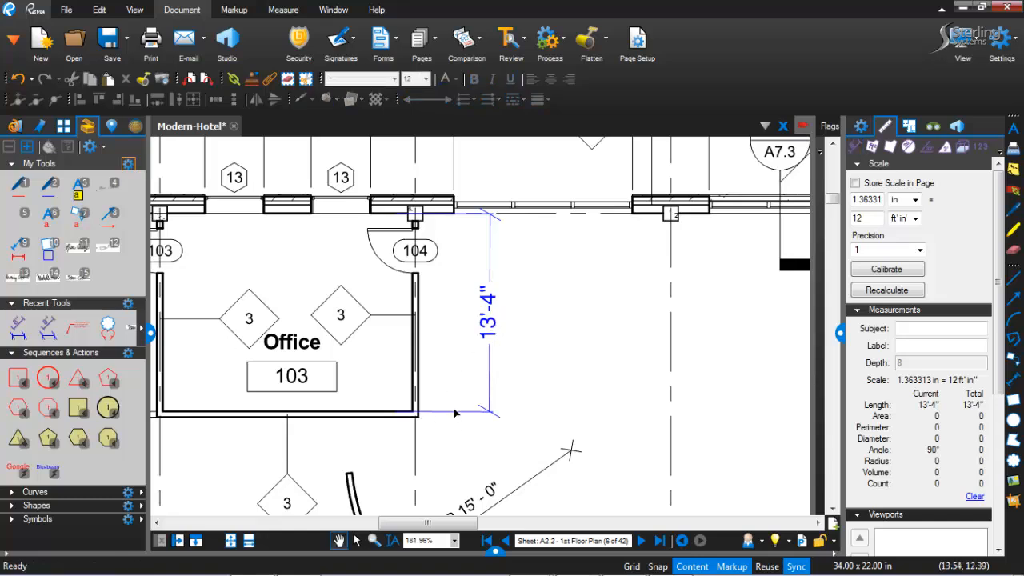
left_click(489, 347)
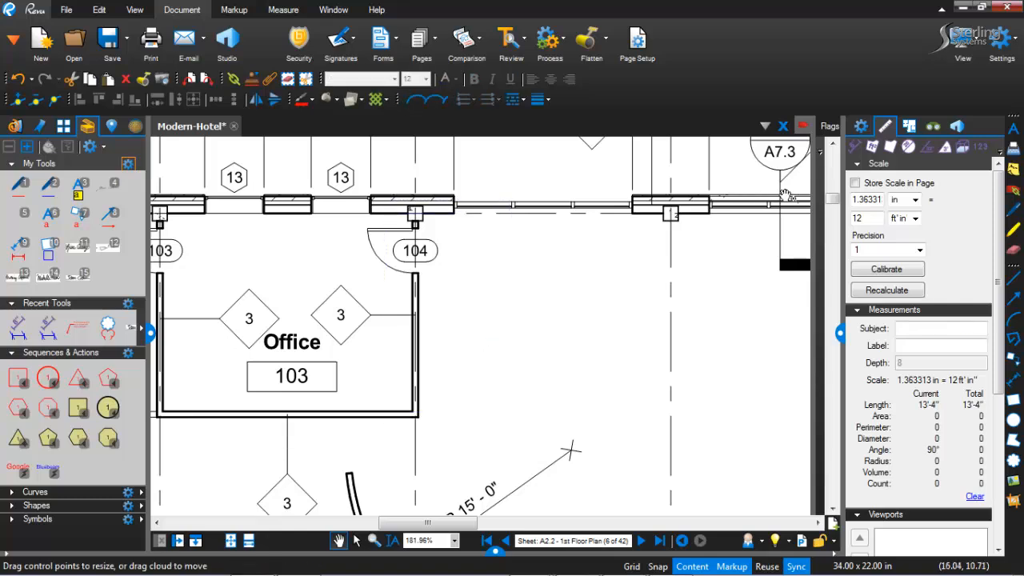
Remeasure Office 103 from the column by door 104 to the inner face of the opposite wall, and delete the dimension.
left_click(854, 147)
scroll(415, 223, "up", 1)
scroll(415, 224, "up", 5)
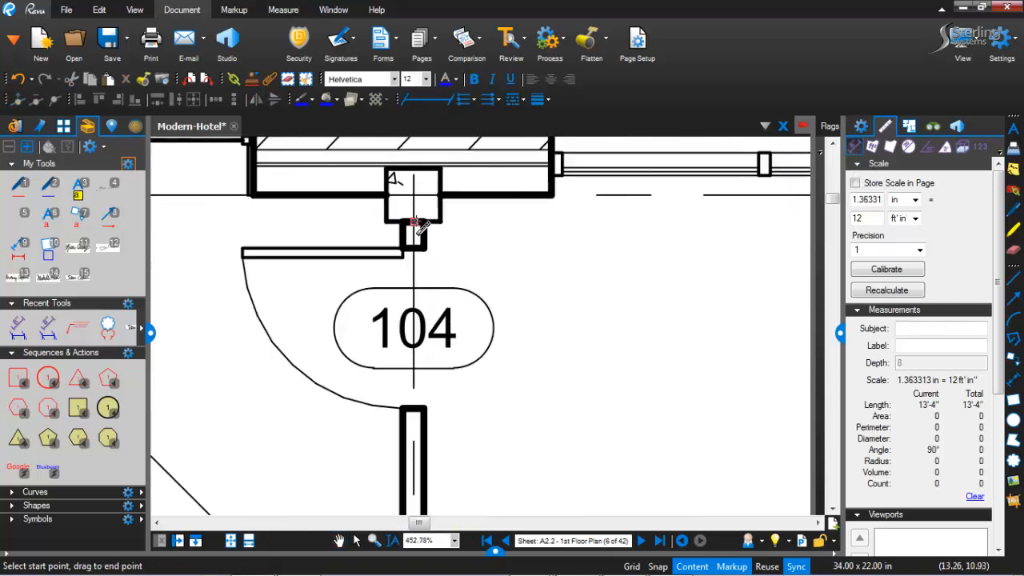
mouse_move(372, 188)
left_mouse_down()
mouse_move(368, 268)
mouse_move(440, 264)
mouse_move(435, 443)
mouse_move(477, 416)
mouse_move(479, 433)
left_mouse_up()
scroll(366, 257, "down", 3)
scroll(368, 268, "up", 2)
scroll(620, 364, "down", 4)
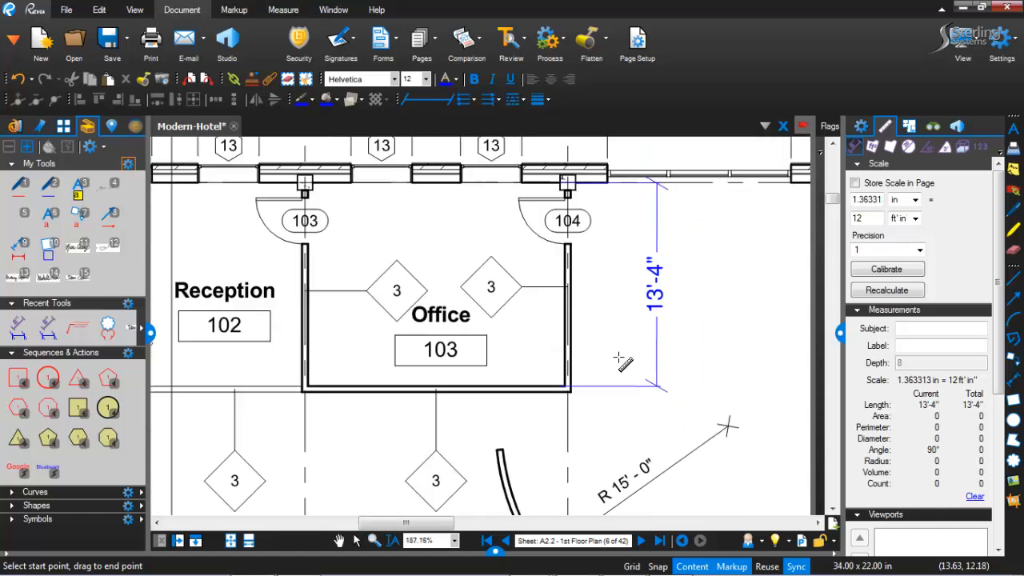
left_click_drag(659, 309, 563, 361)
key("Escape")
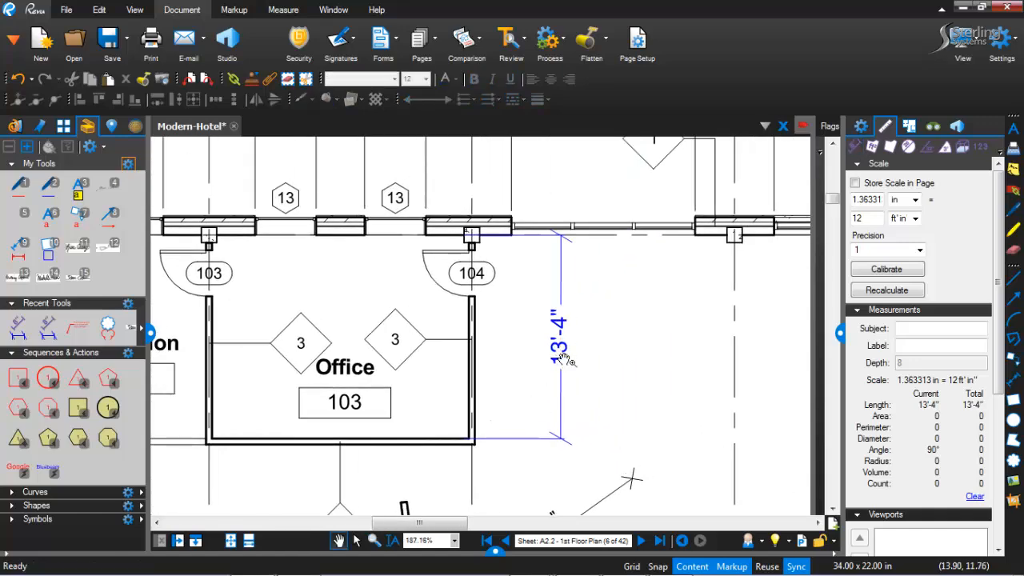
left_click(561, 358)
key("Delete")
Try a rectangle markup in the Lobby beside Office 103 and delete it.
scroll(498, 344, "down", 6)
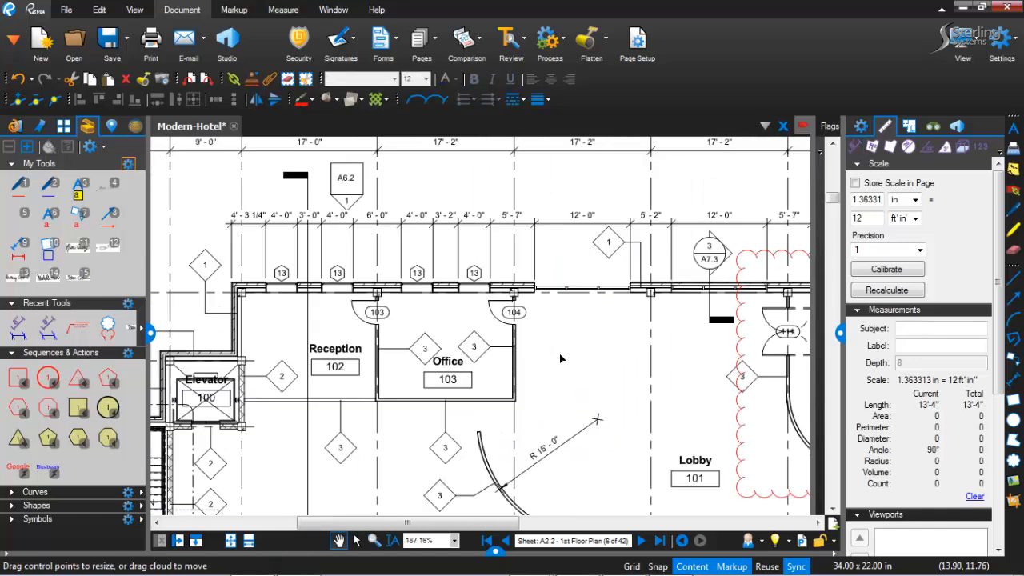
scroll(497, 343, "up", 3)
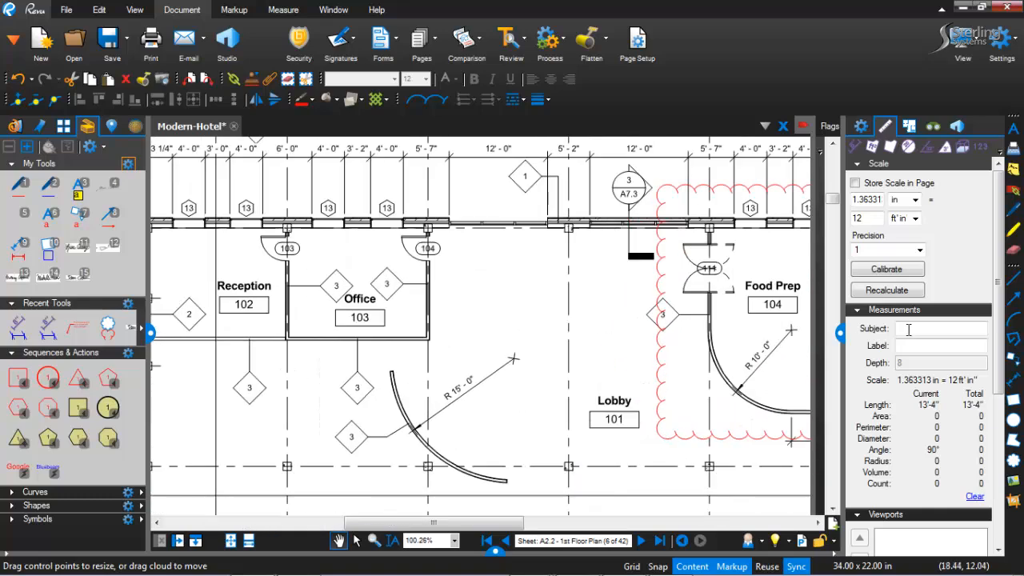
left_click(1012, 400)
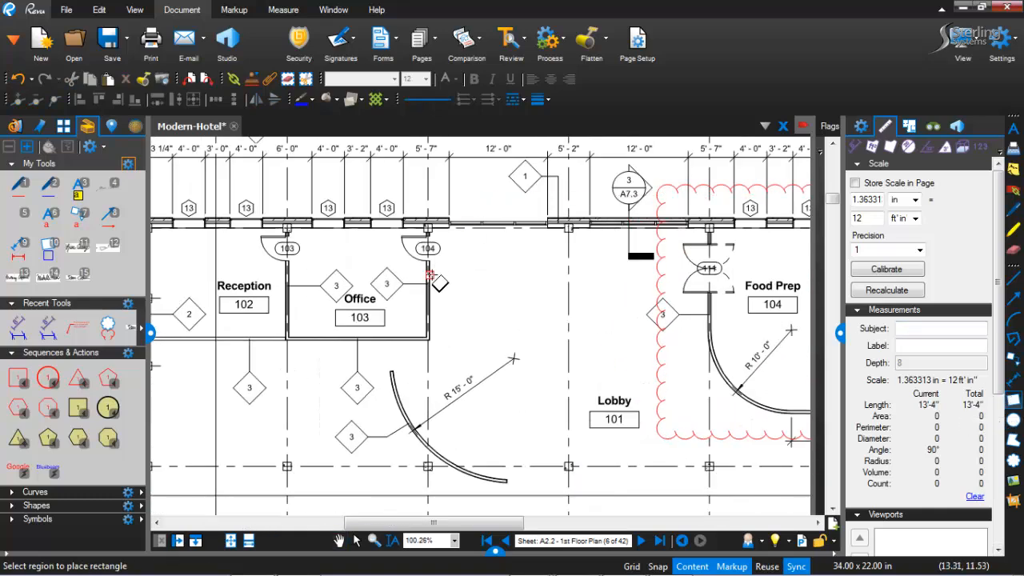
left_click_drag(441, 274, 536, 325)
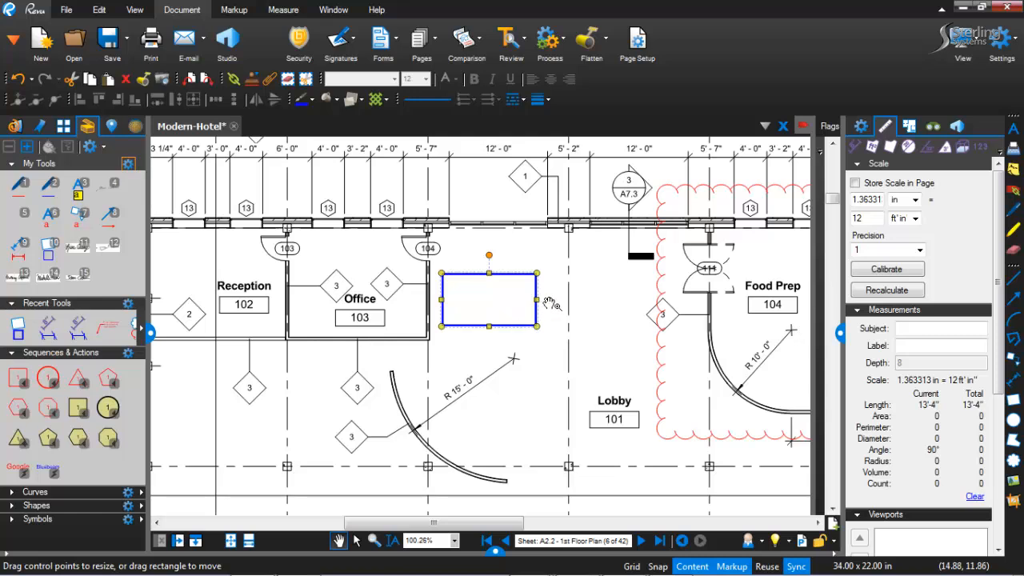
Add a text box in the Lobby beside Office 103 reading "Make sure this room stays the same.".
left_click(1012, 128)
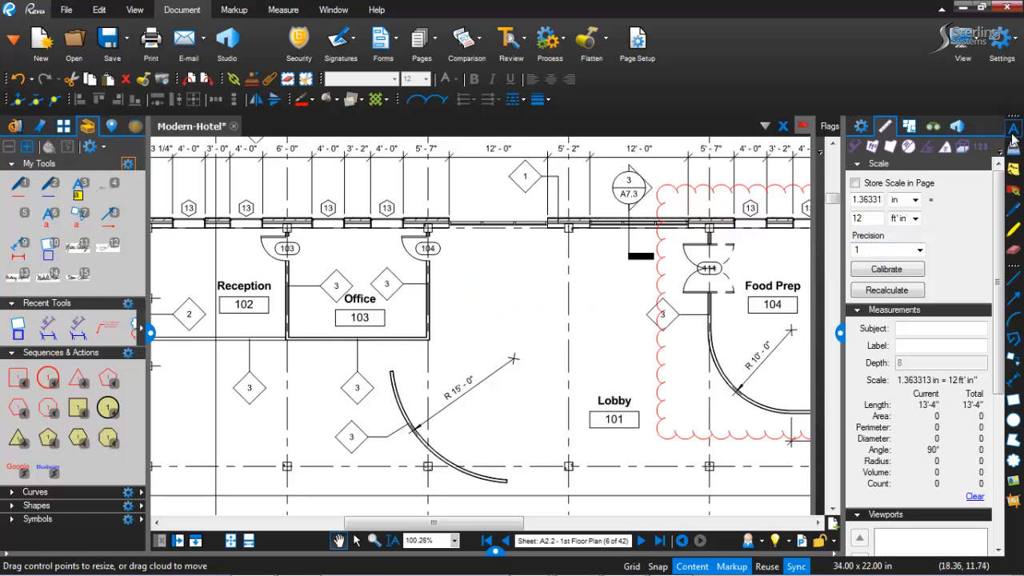
left_click_drag(528, 322, 568, 342)
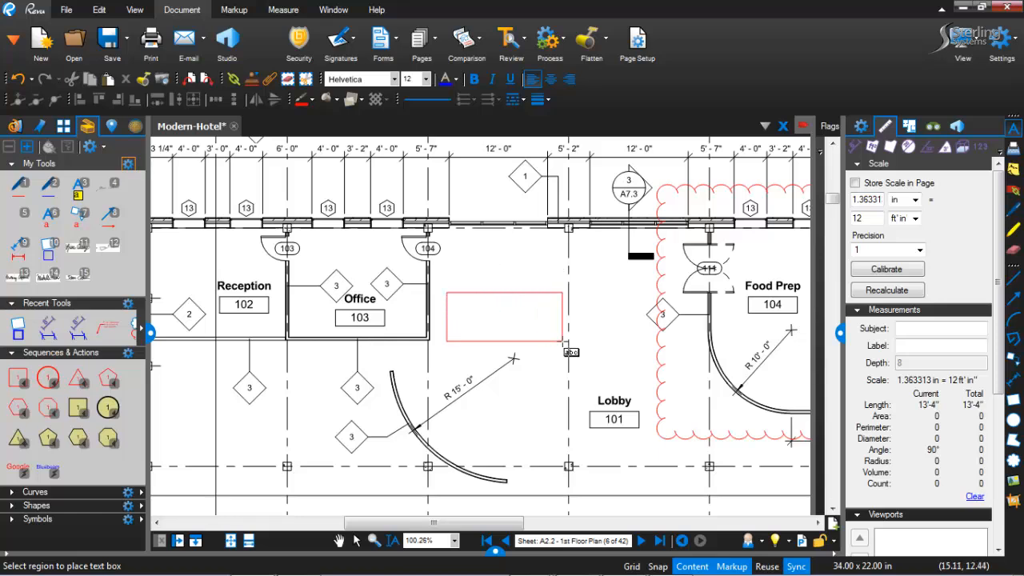
type("Make sure this room")
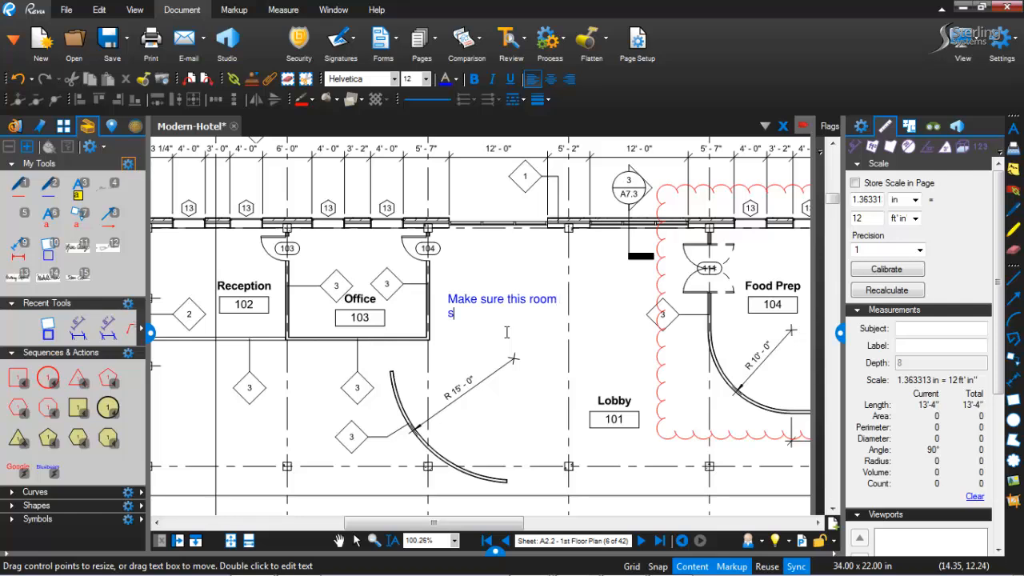
type("same.")
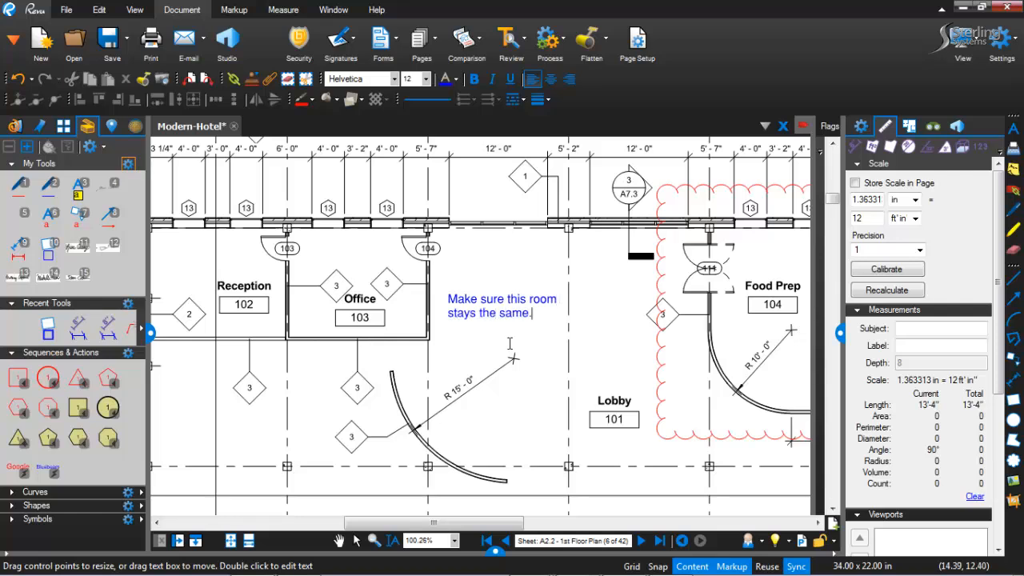
key("Escape")
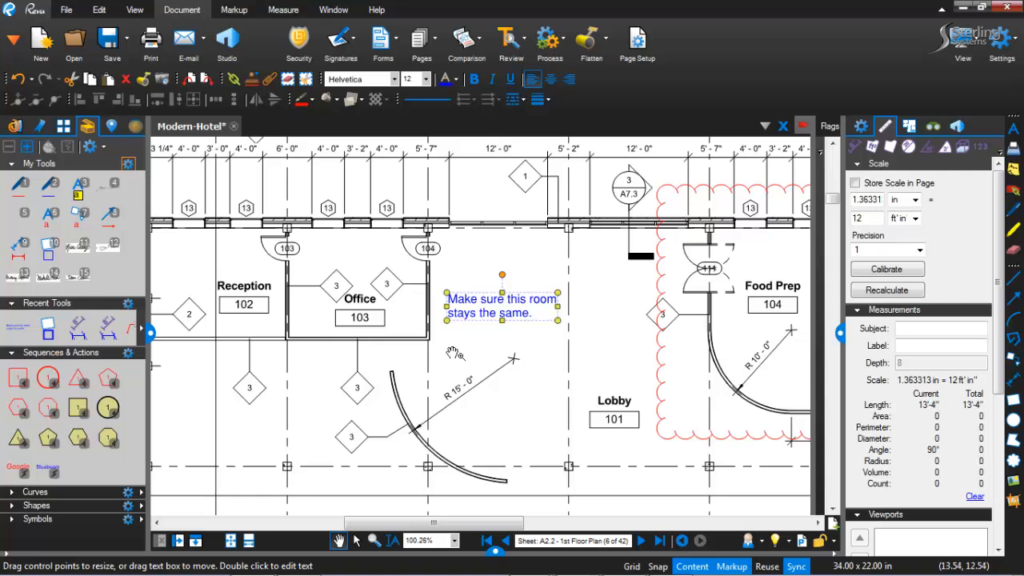
scroll(453, 353, "down", 2)
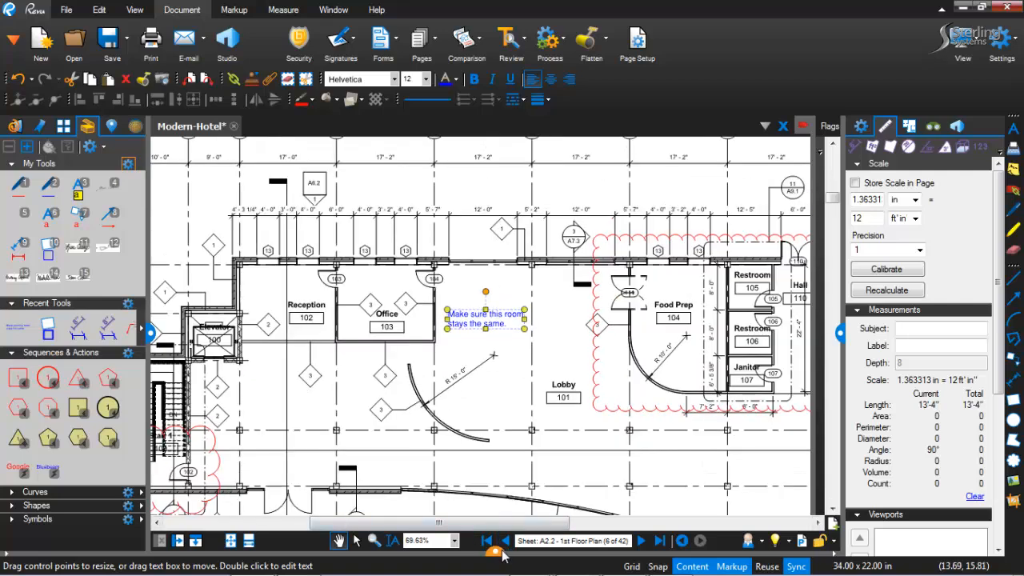
left_click(491, 388)
scroll(491, 389, "down", 2)
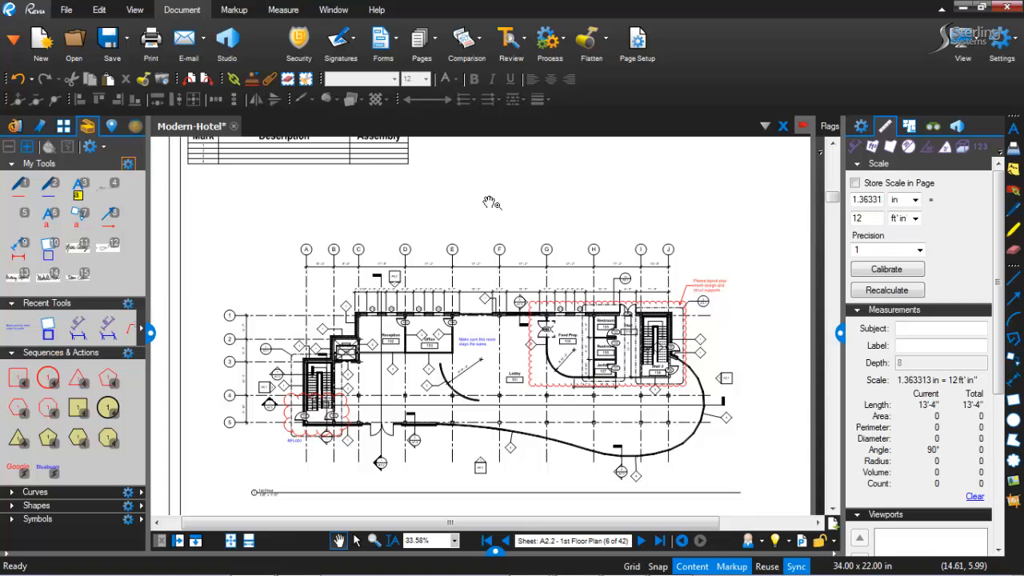
Go to the A0.0 Cover Sheet through its bookmark and examine the Sheet Index.
scroll(363, 204, "up", 2)
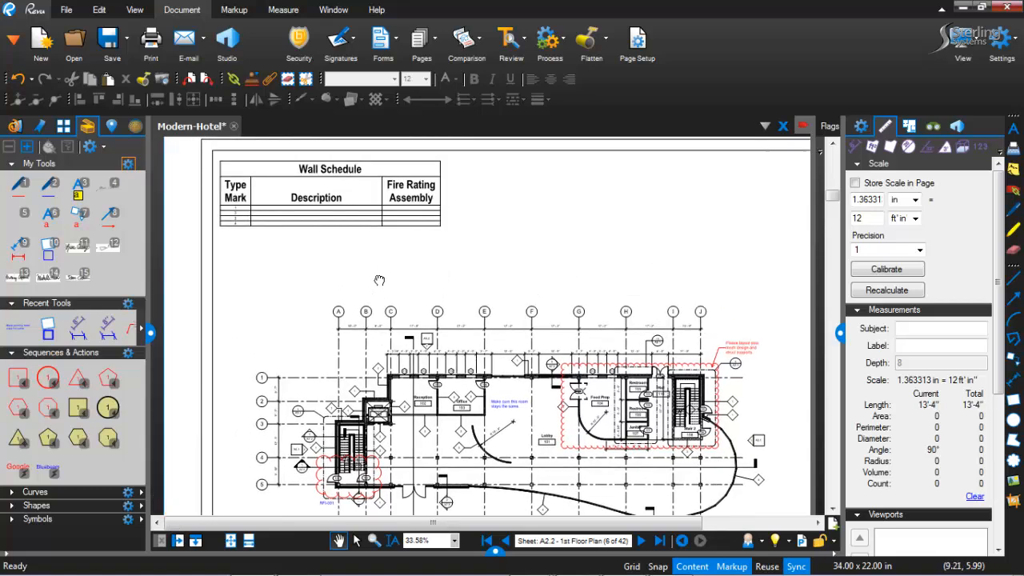
scroll(494, 245, "down", 3)
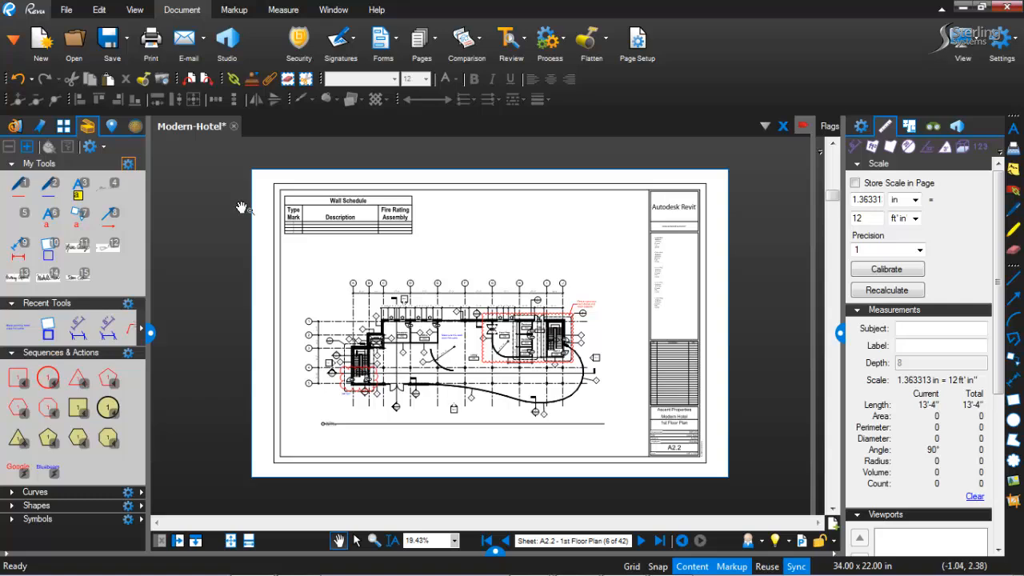
left_click(42, 126)
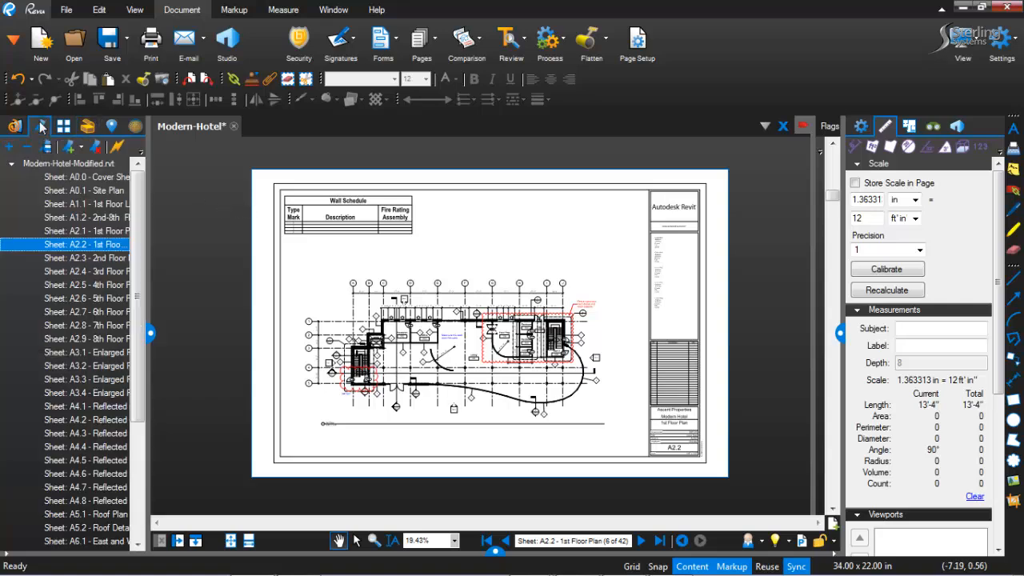
left_click(78, 177)
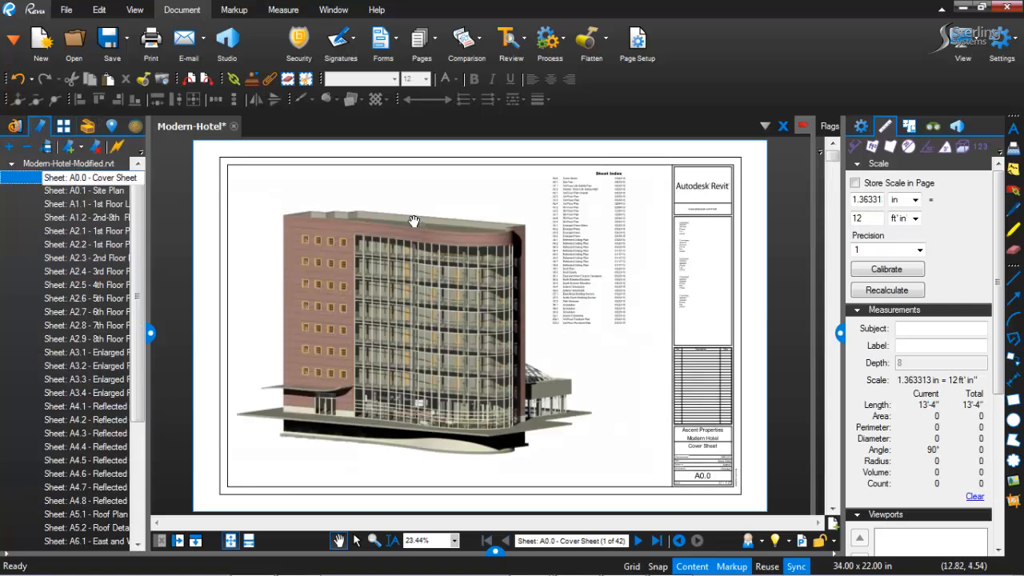
left_click(454, 206)
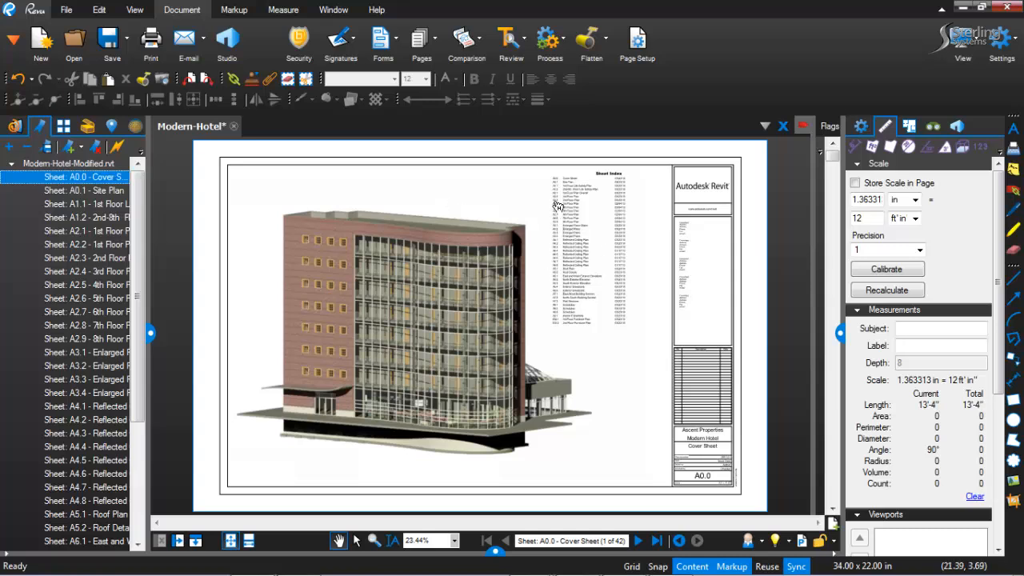
scroll(588, 226, "up", 4)
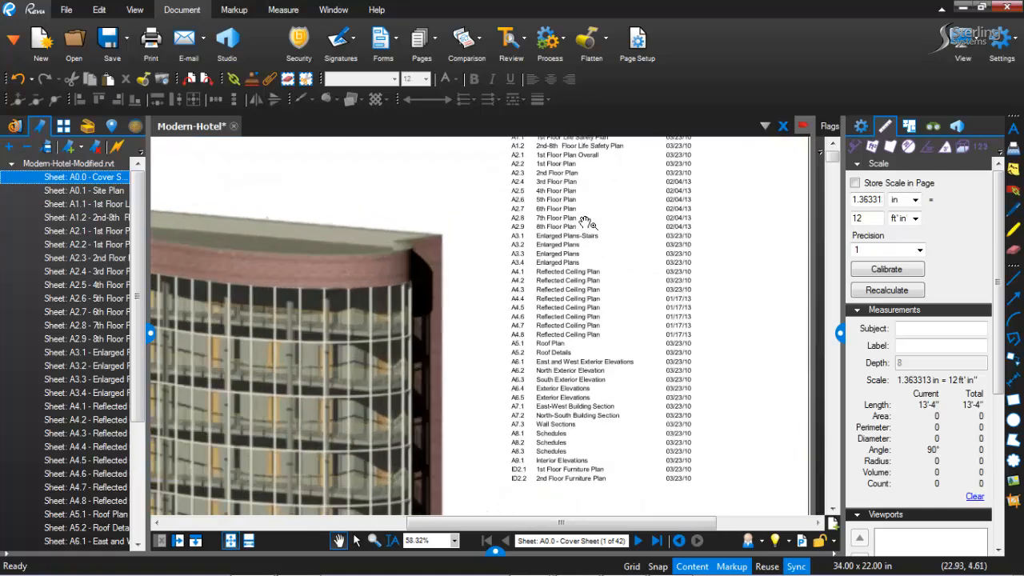
left_click_drag(618, 196, 556, 349)
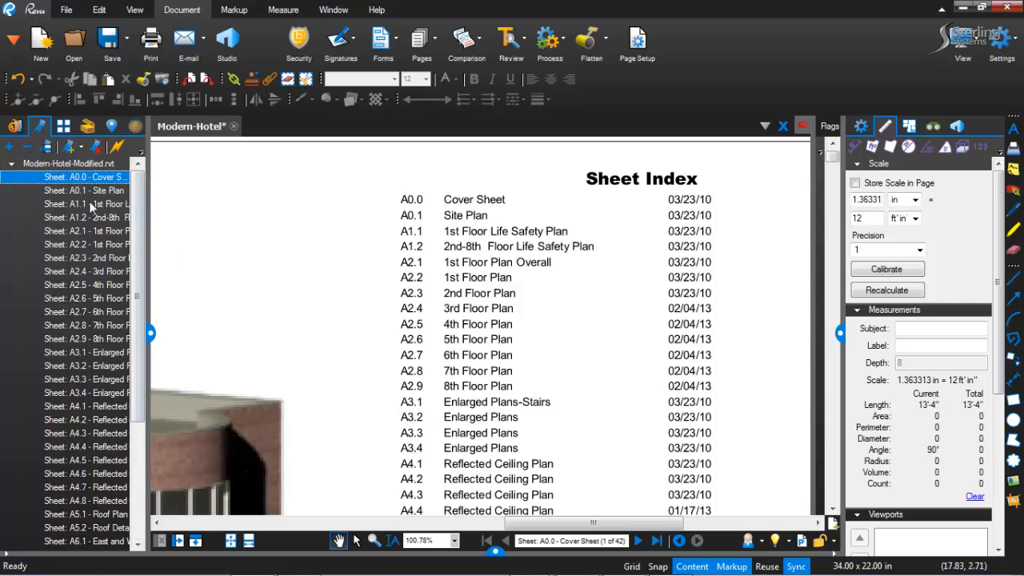
Show the pinned project files, then follow the Sheet Index's A1.1 link and examine the 1st Floor Life Safety Plan.
left_click(15, 125)
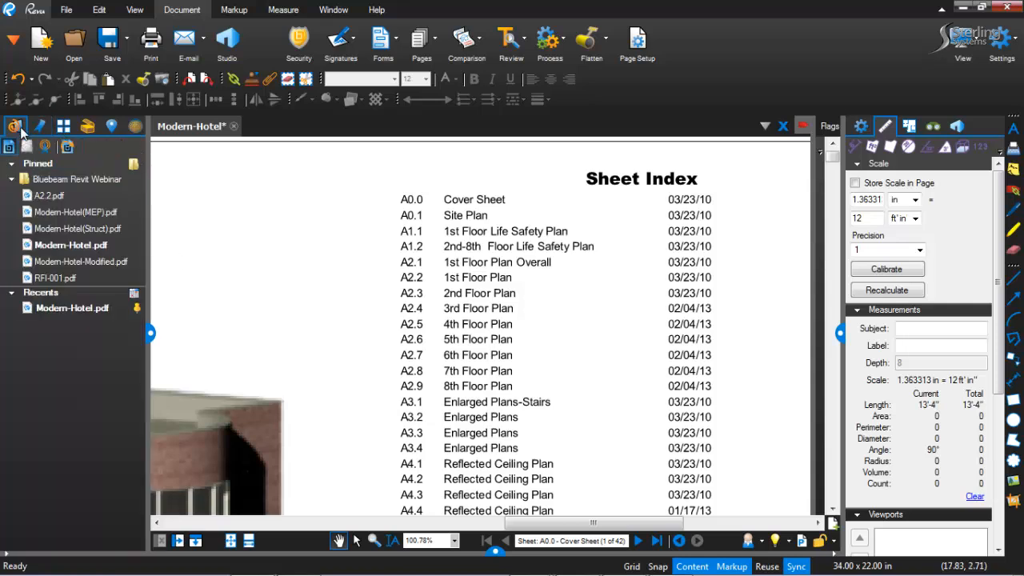
left_click(70, 244)
left_click(413, 232)
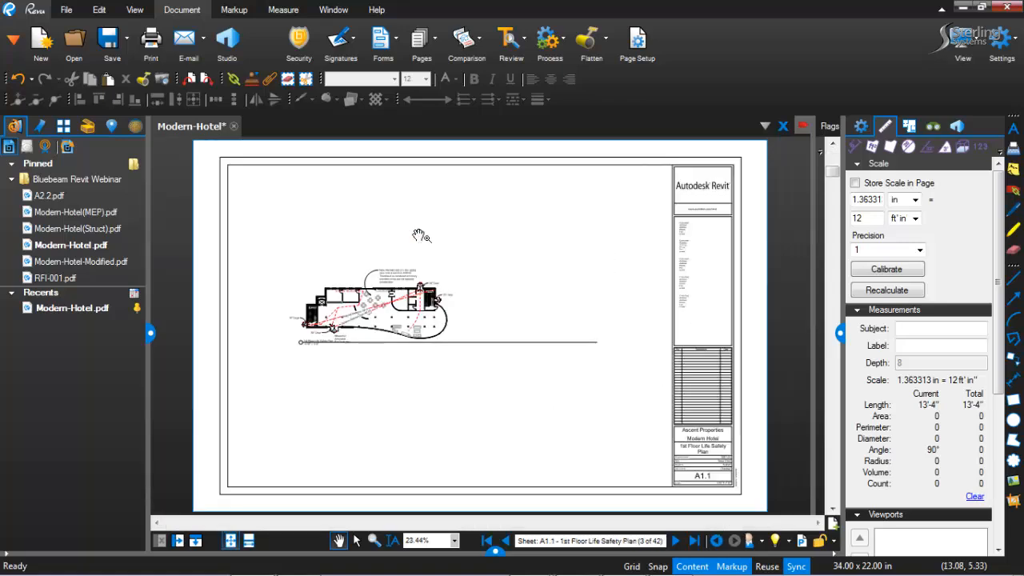
scroll(352, 304, "up", 5)
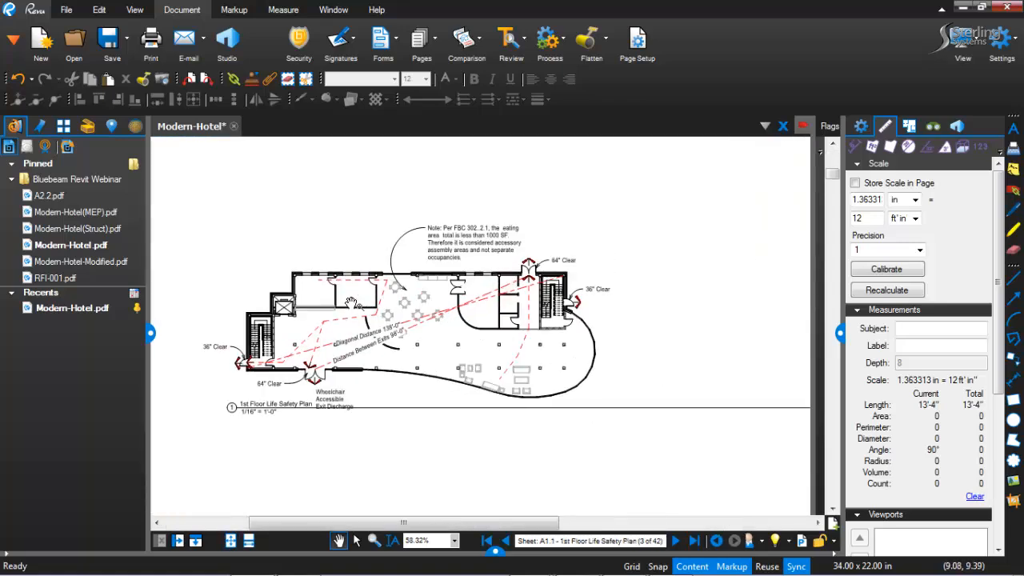
scroll(352, 304, "down", 1)
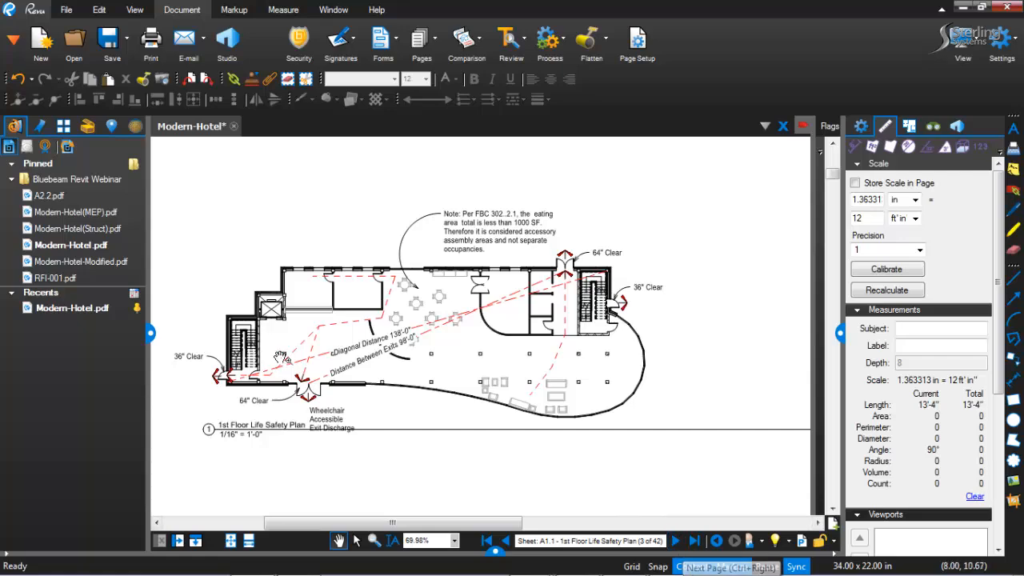
Return to the cover sheet and bring the floor plan entries of the Sheet Index into close view.
left_click(486, 541)
scroll(569, 312, "down", 3)
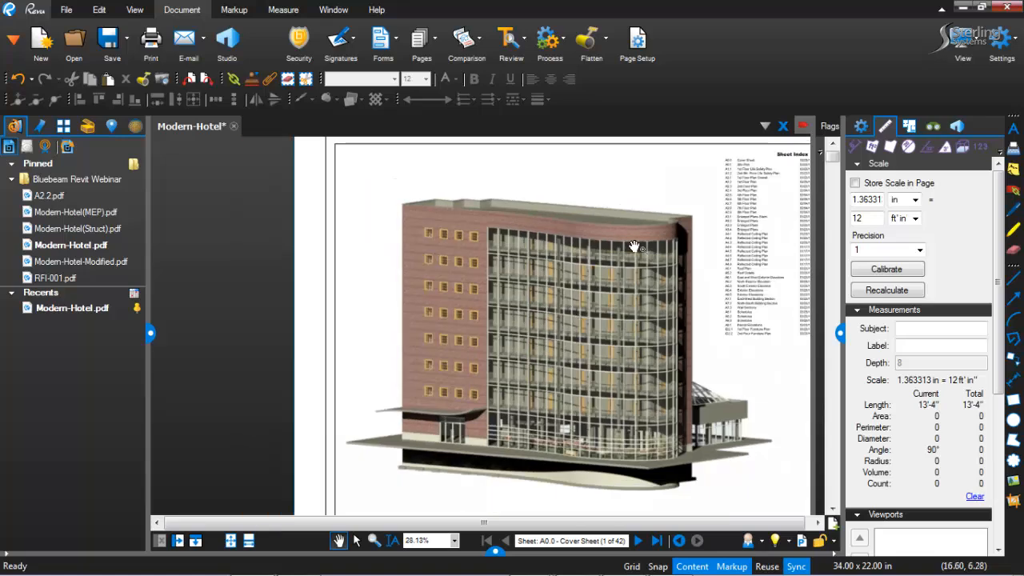
scroll(567, 208, "down", 2)
scroll(569, 219, "up", 8)
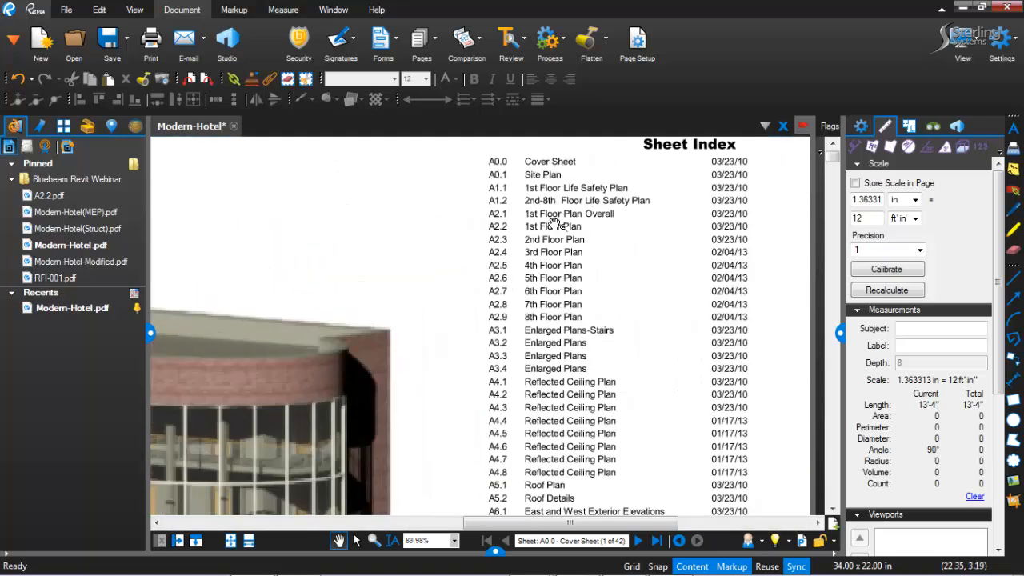
scroll(411, 368, "right", 2)
scroll(430, 347, "up", 2)
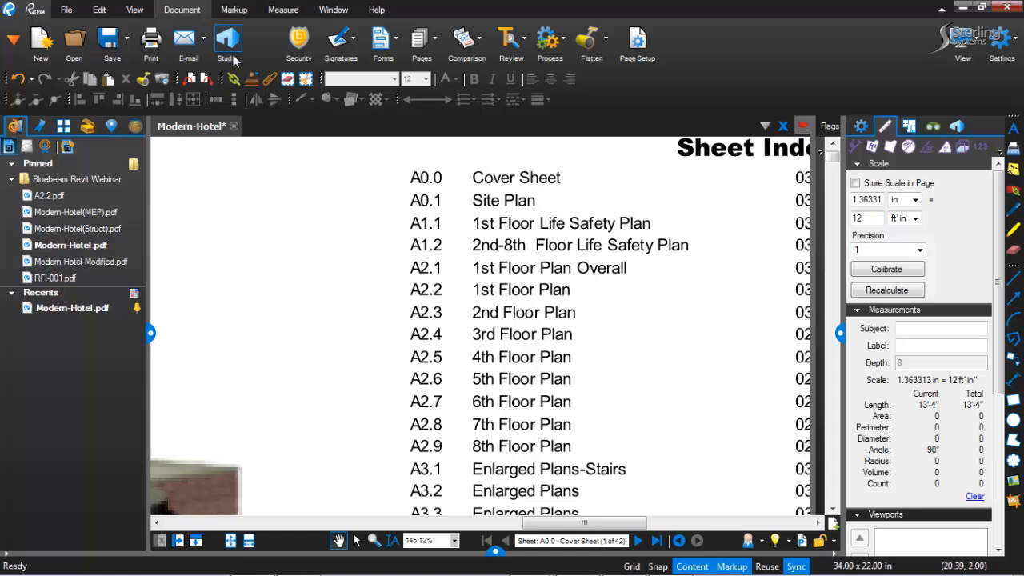
Add a hyperlink over A2.7 in the Sheet Index that jumps to page 11 of Modern-Hotel.pdf at Fit Page scale.
left_click(135, 10)
left_click(79, 11)
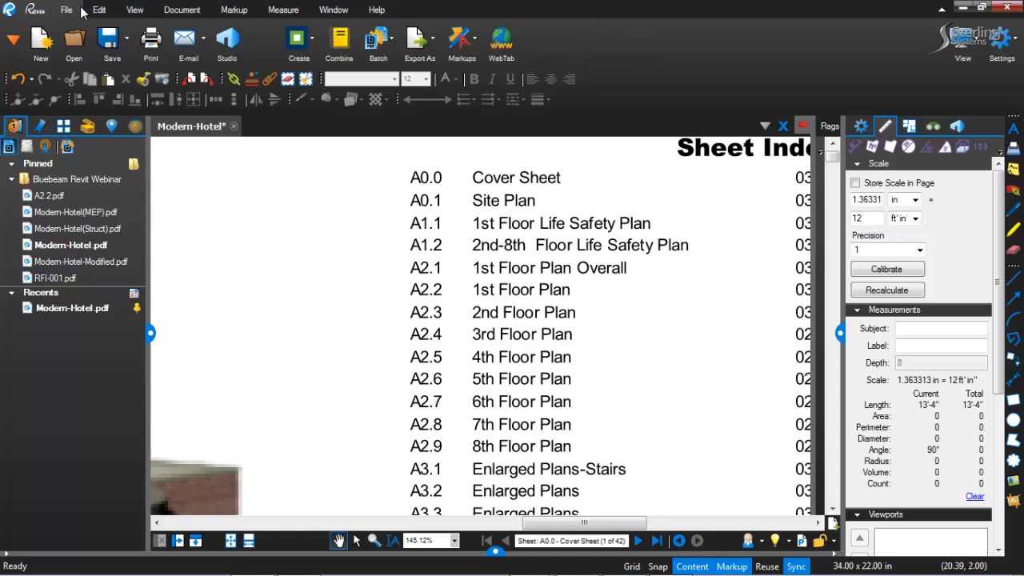
left_click(192, 13)
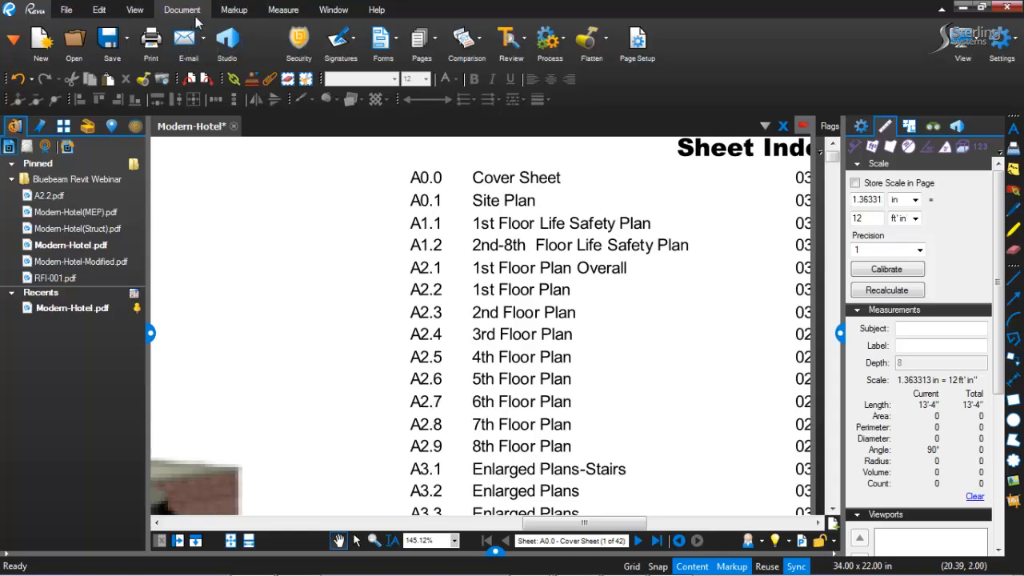
left_click(227, 9)
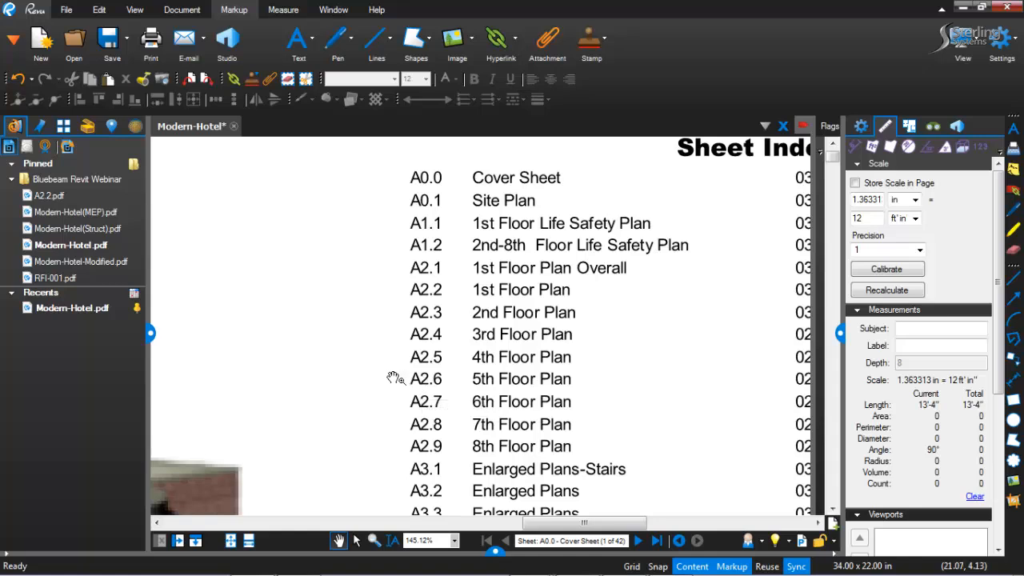
key("alt+shift+l")
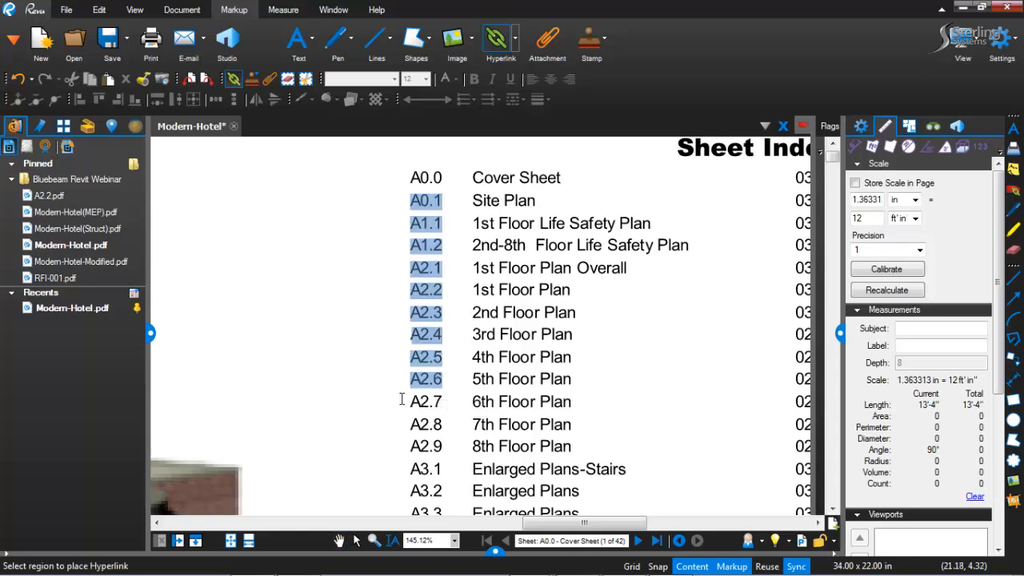
left_click_drag(403, 395, 447, 410)
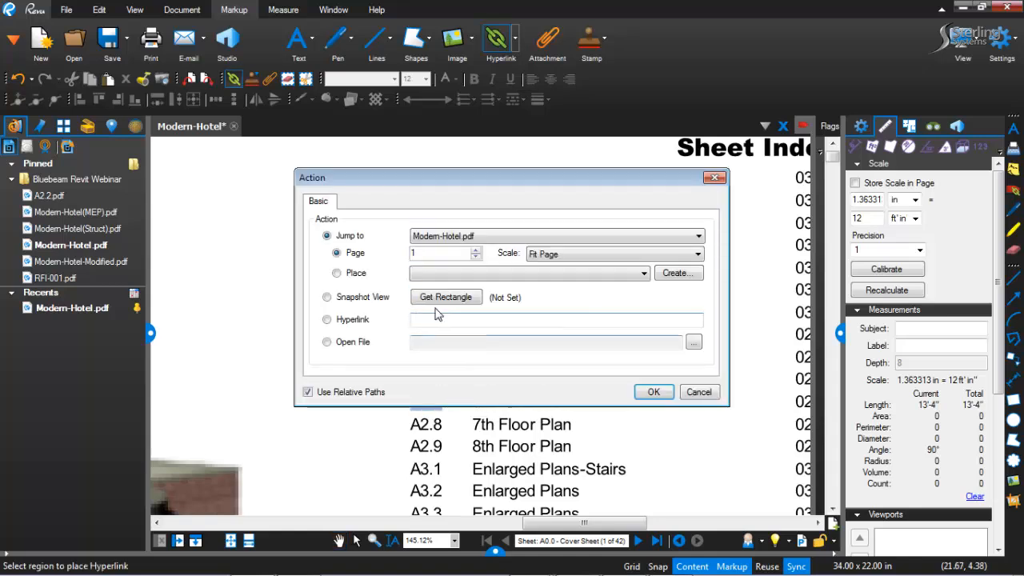
left_click_drag(474, 183, 631, 190)
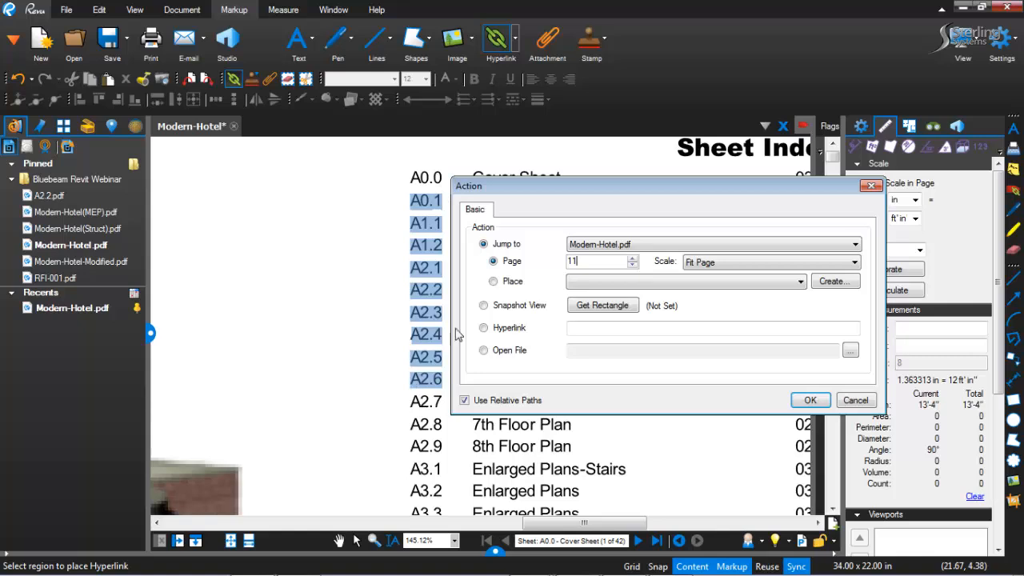
left_click_drag(528, 188, 325, 179)
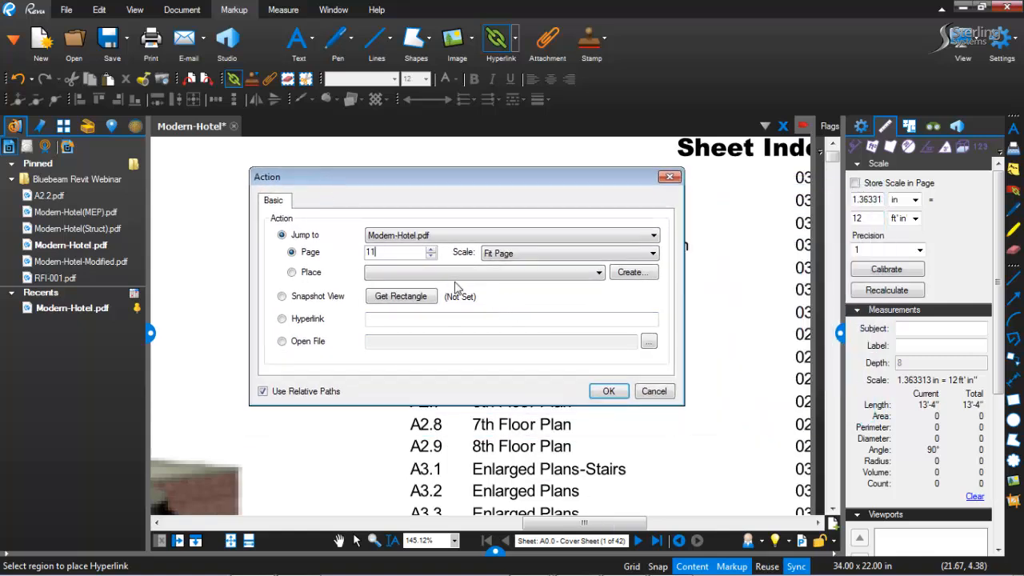
left_click(608, 390)
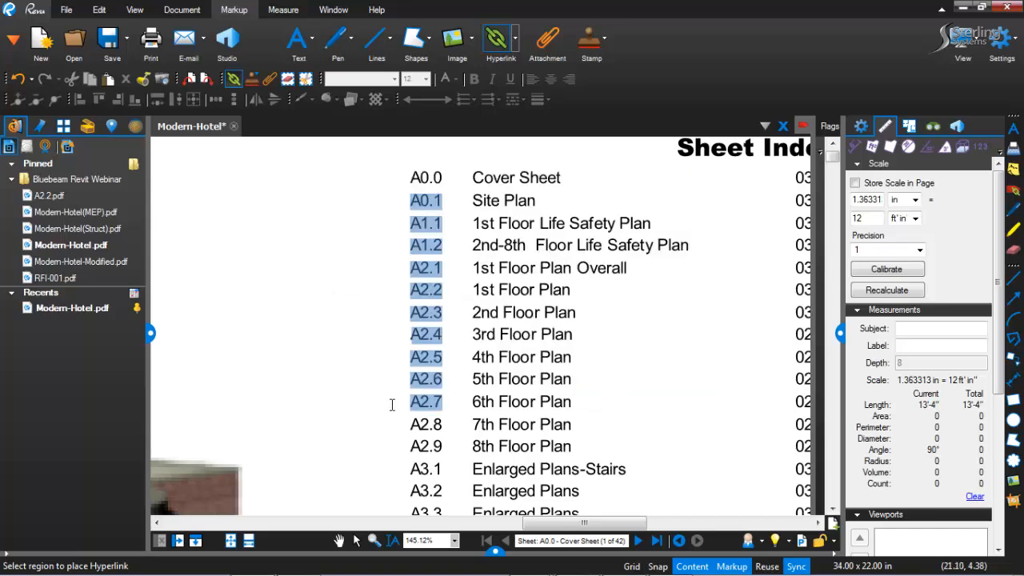
Leave hyperlink placement, follow the new A2.7 link and check the destination sheet's title block.
key("Escape")
left_click(424, 402)
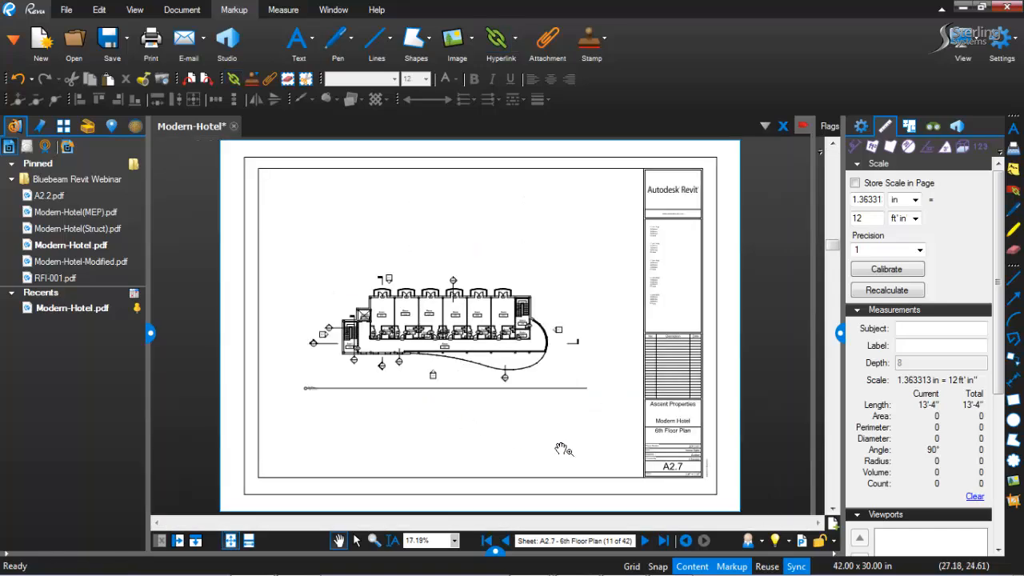
scroll(635, 466, "up", 3)
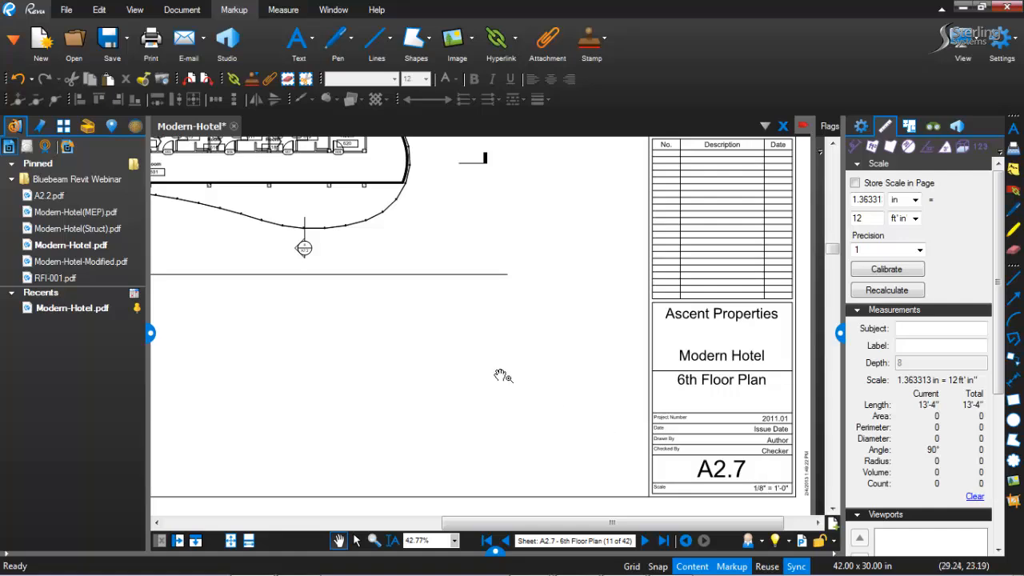
scroll(500, 376, "down", 3)
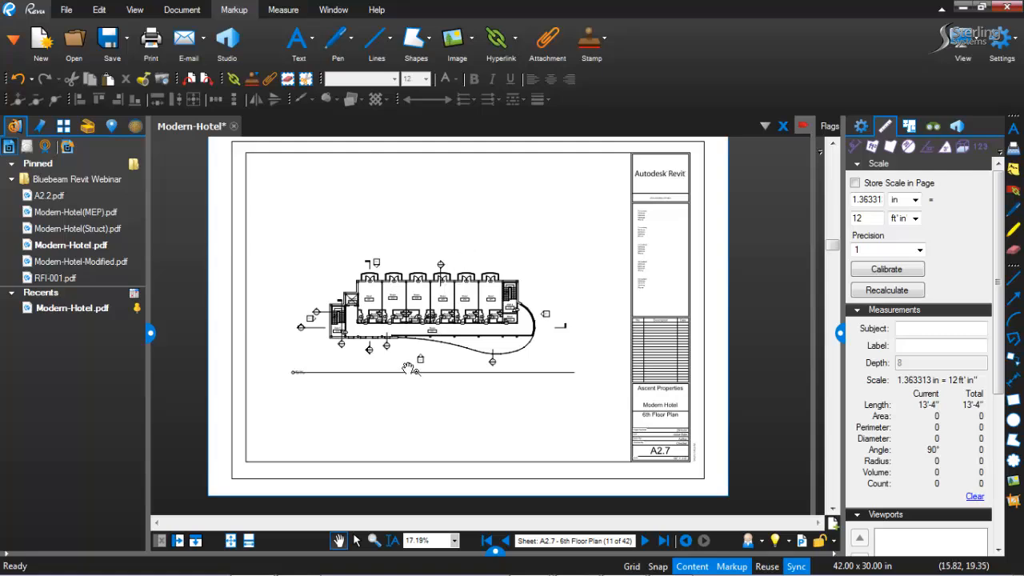
Examine the section and elevation callouts along the curved wall of the 6th Floor Plan, including 4/A7.3.
scroll(409, 368, "up", 6)
scroll(385, 342, "down", 3)
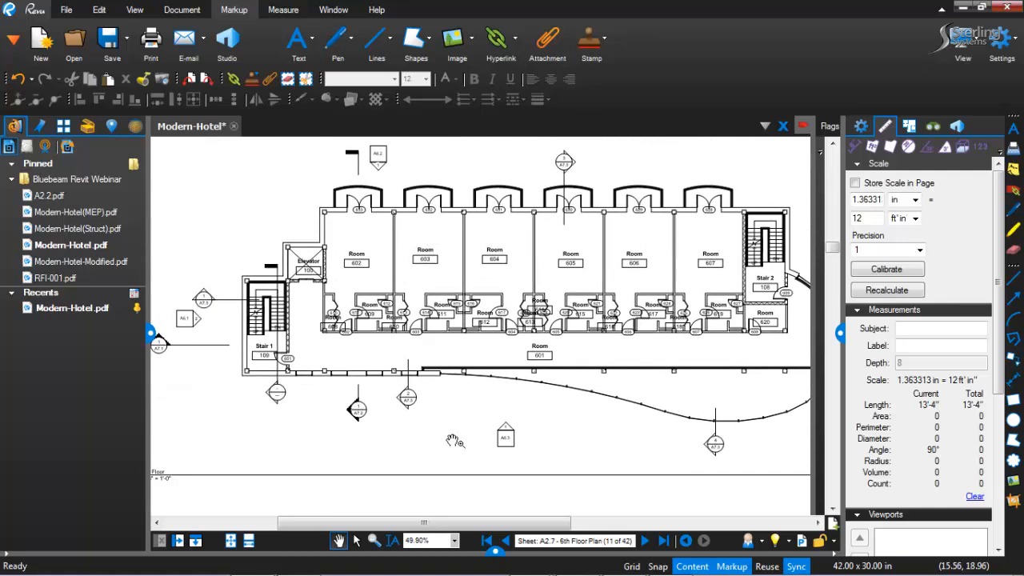
scroll(420, 419, "up", 5)
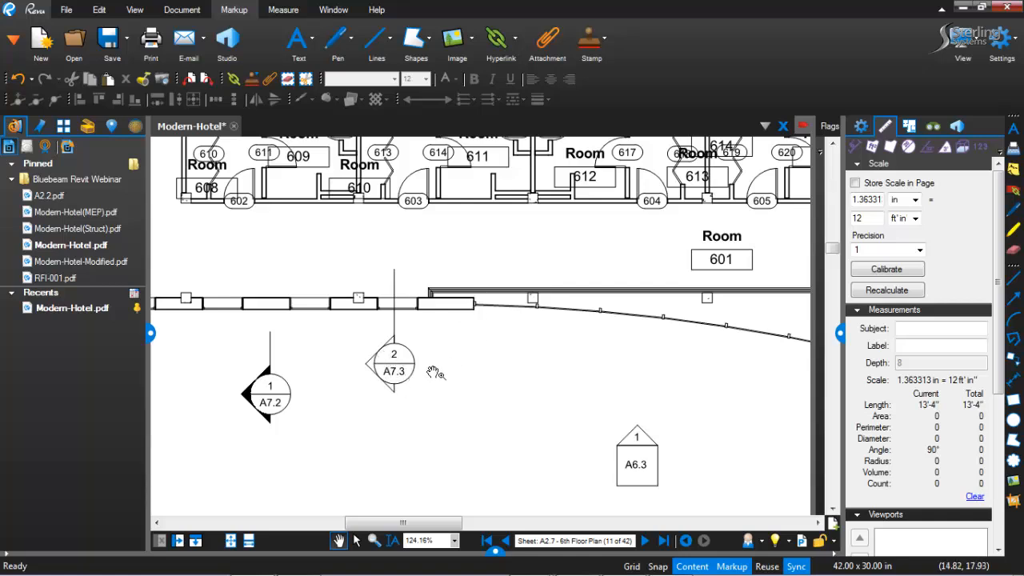
scroll(432, 373, "down", 3)
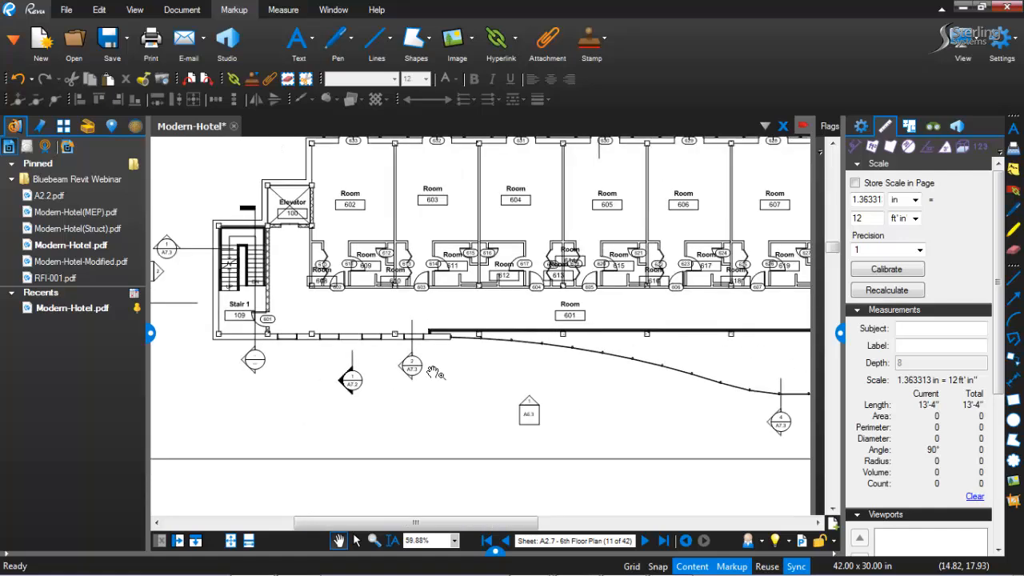
scroll(718, 421, "up", 2)
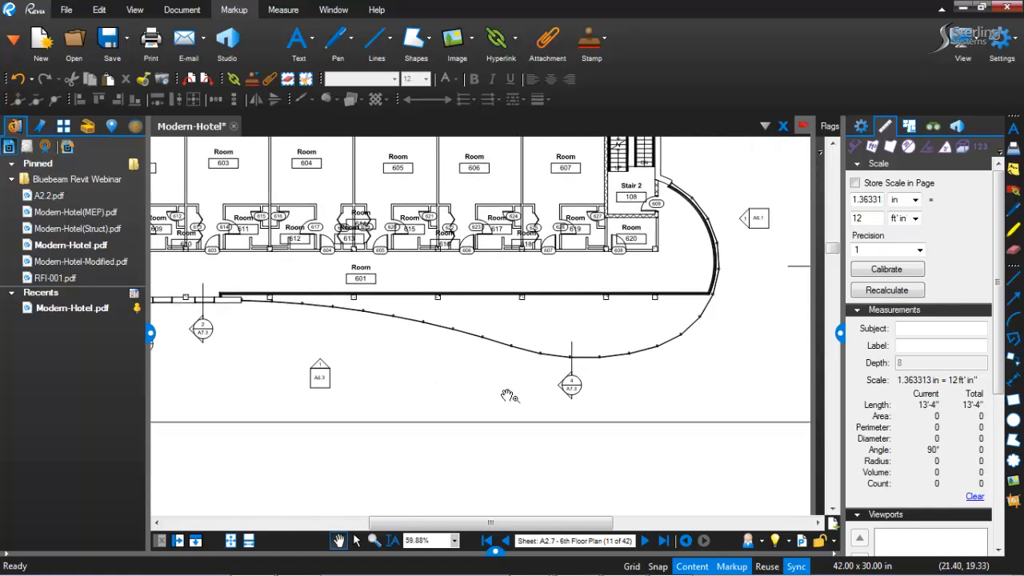
scroll(596, 400, "up", 1)
scroll(595, 400, "up", 2)
left_click_drag(607, 369, 587, 371)
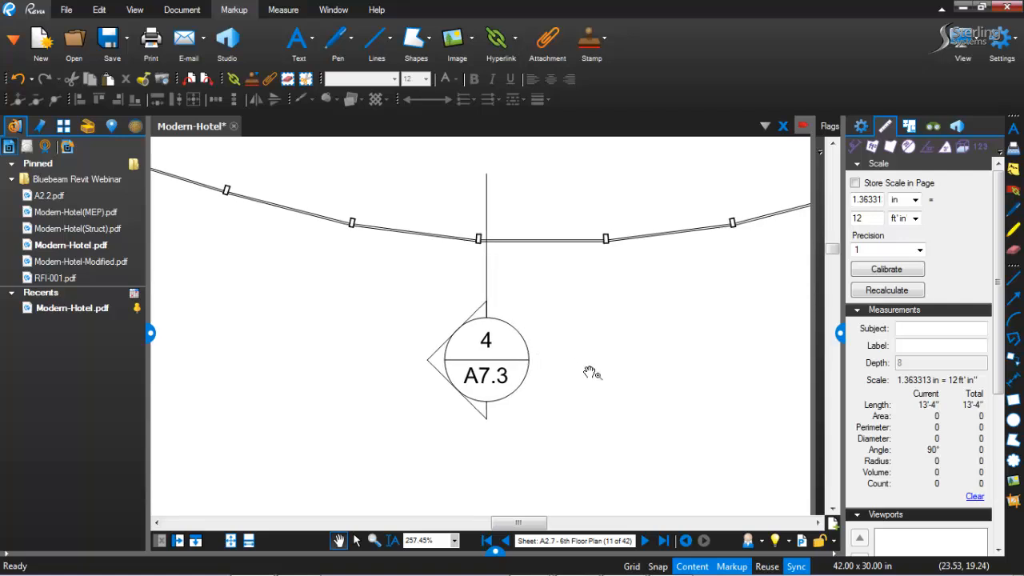
Set up a visual search using the 4/A7.3 section callout on the 6th Floor Plan as the pattern.
left_click(933, 126)
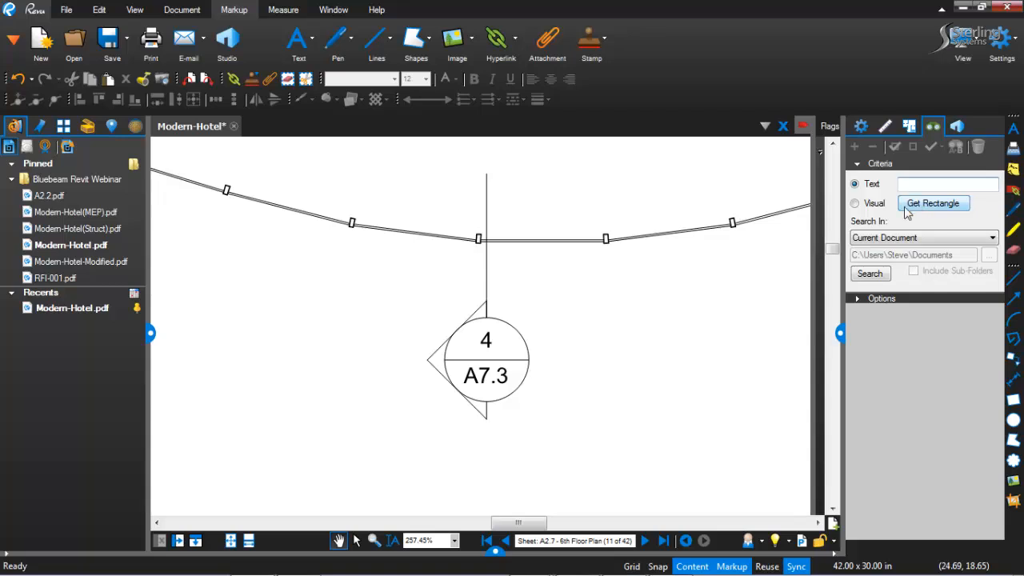
left_click(854, 203)
left_click(905, 207)
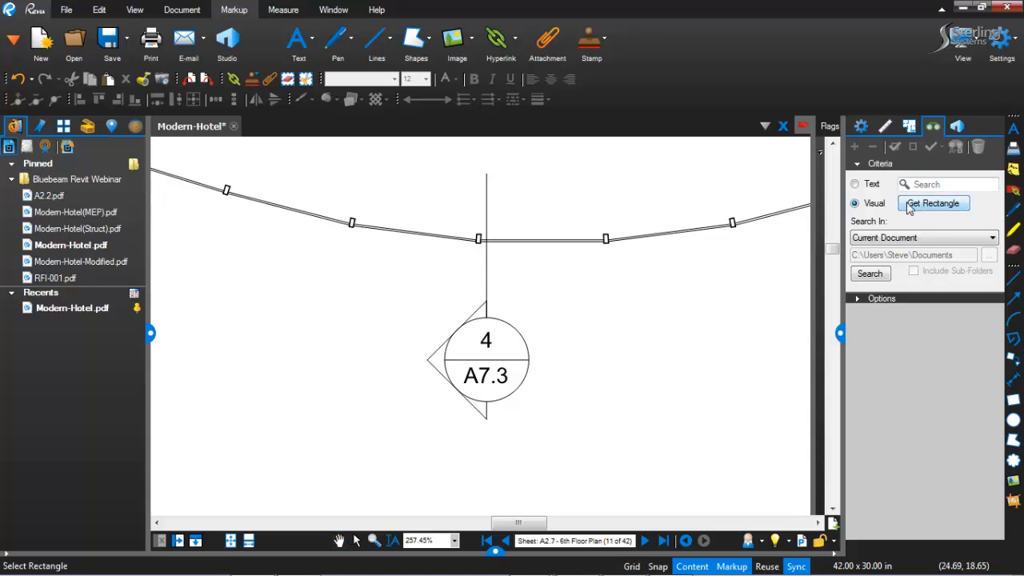
scroll(520, 390, "up", 3)
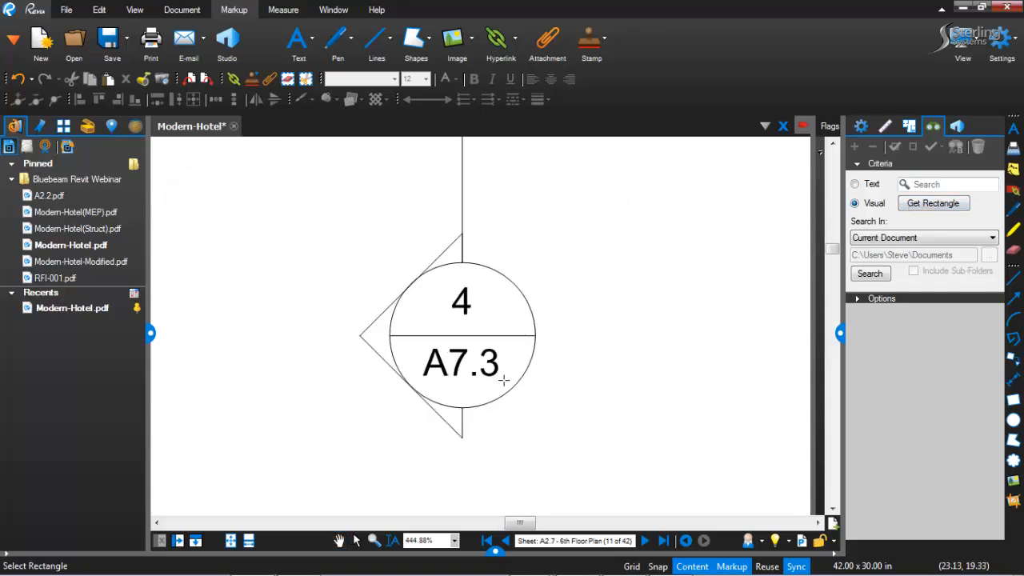
left_click_drag(503, 380, 423, 282)
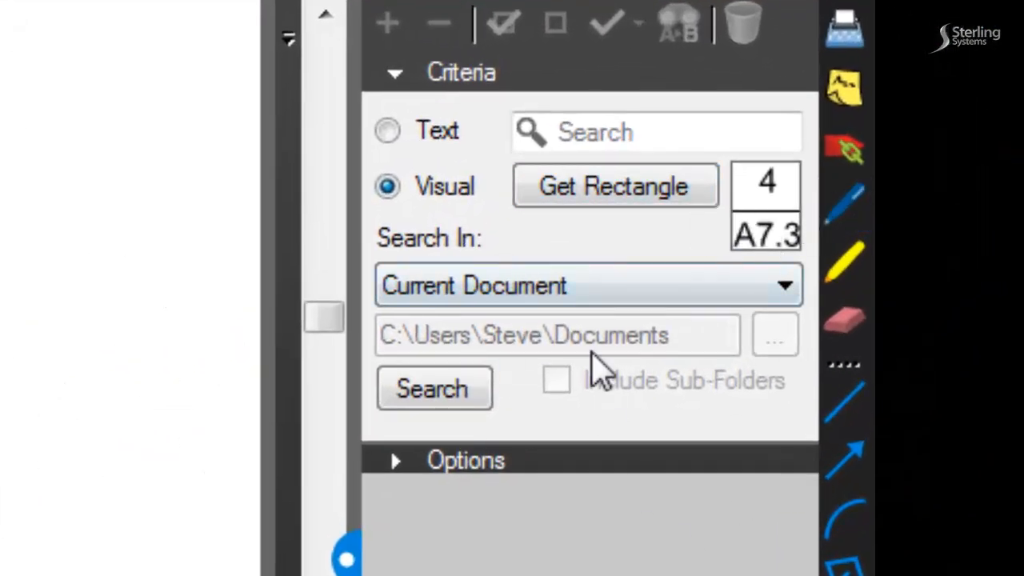
Run the visual search for the callout in the Current Document and stop it before it has scanned every page.
left_click(575, 293)
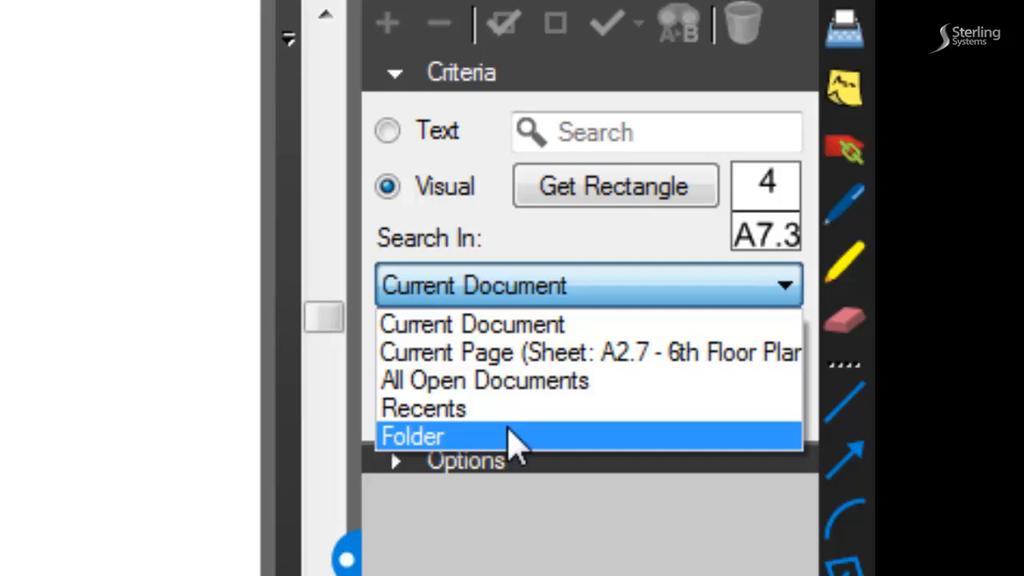
left_click(520, 332)
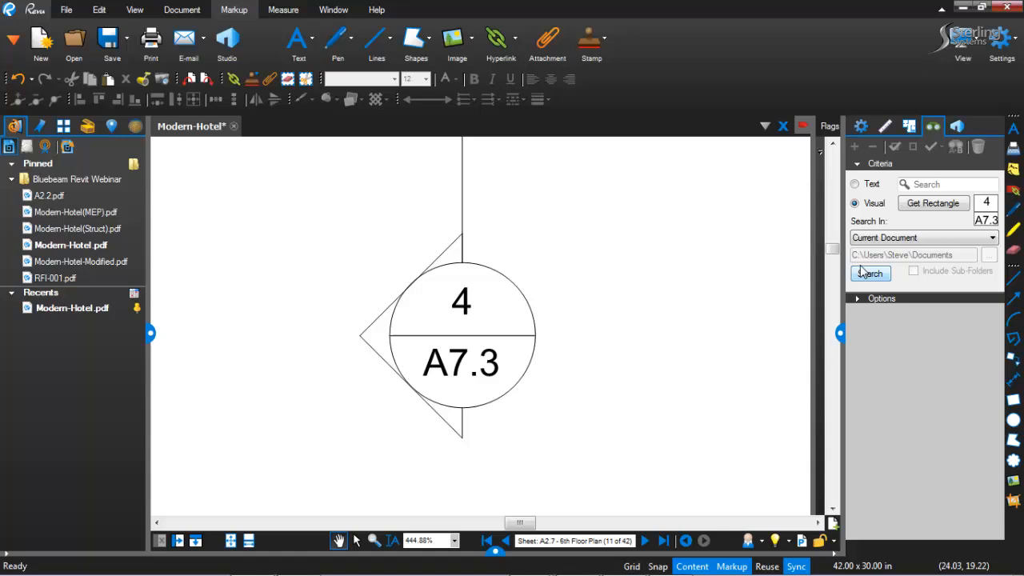
left_click(862, 272)
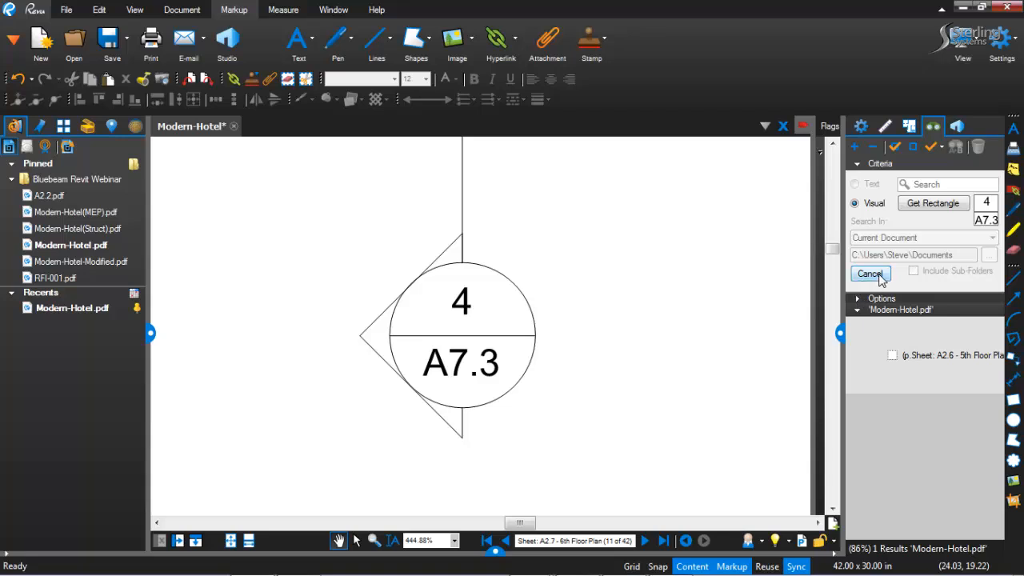
left_click(880, 276)
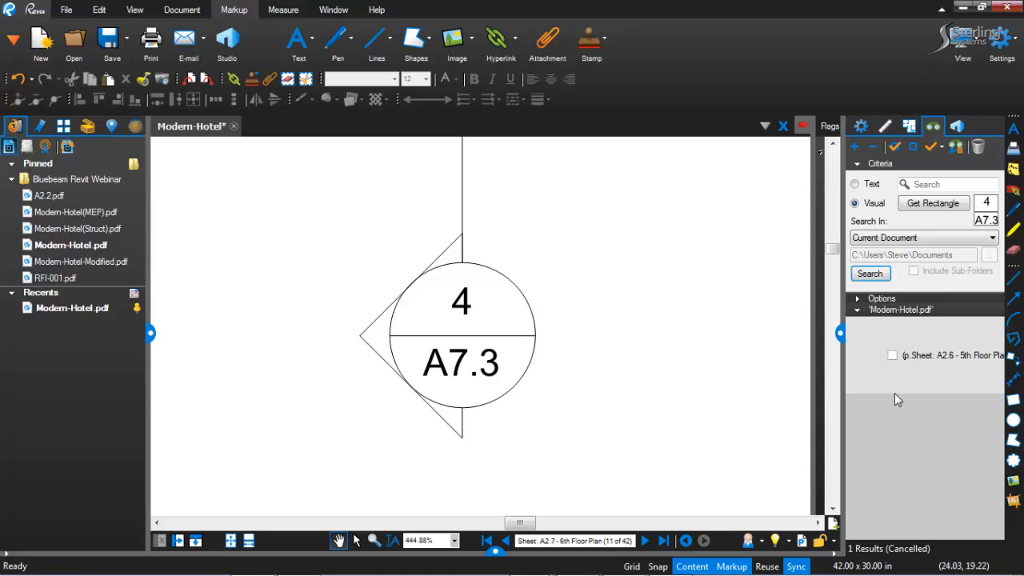
Check all search results and start a hyperlink action for them that jumps to a newly created place in Modern-Hotel.pdf.
left_click(894, 147)
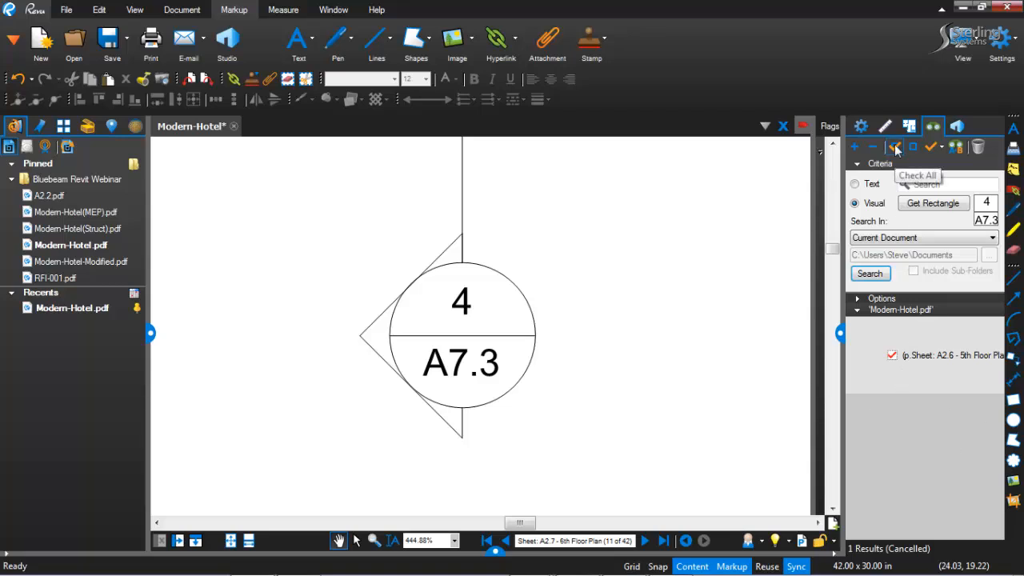
left_click(939, 146)
left_click(938, 169)
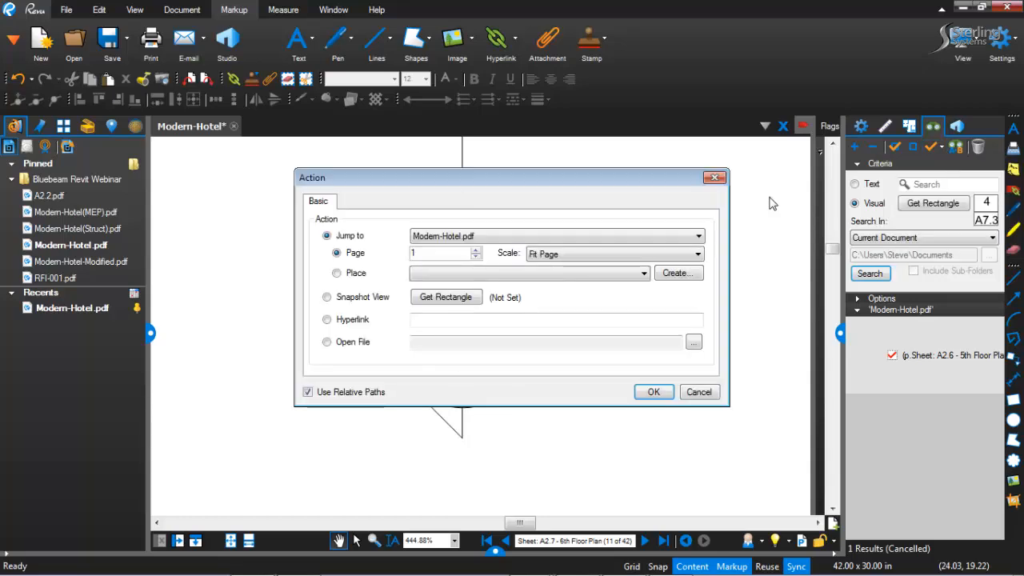
mouse_move(454, 179)
left_mouse_down()
mouse_move(605, 302)
mouse_move(369, 192)
mouse_move(435, 185)
left_mouse_up()
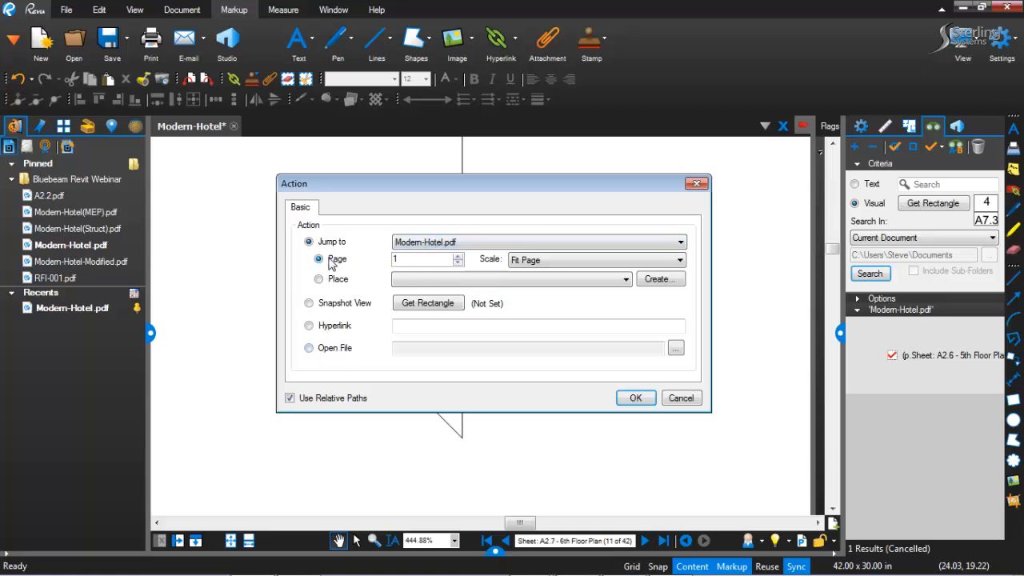
left_click(319, 279)
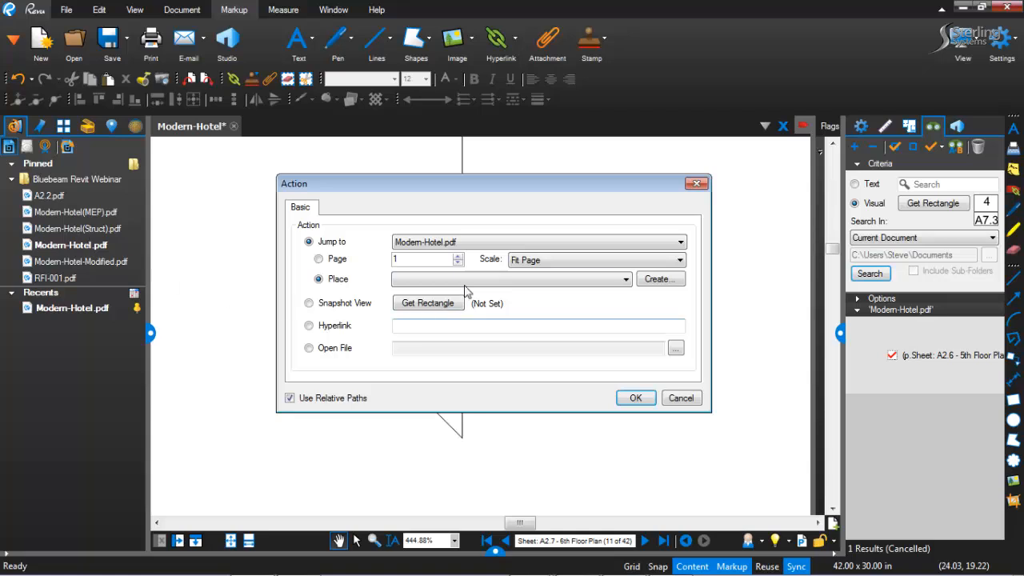
left_click(656, 278)
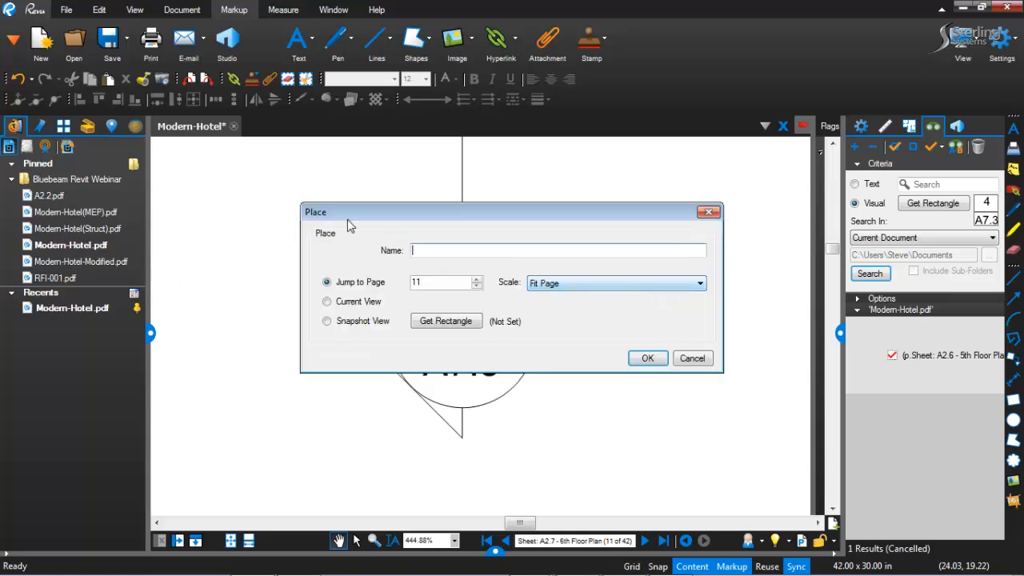
Define the place as a snapshot view framing the full height of Section 4 on sheet A7.3 - Wall Sections.
left_click(364, 326)
left_click(436, 321)
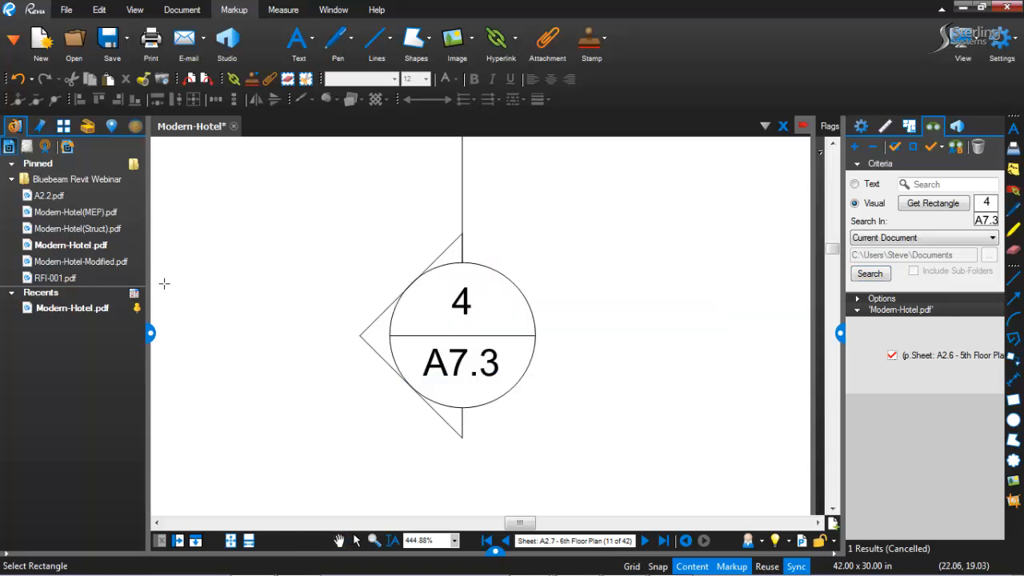
left_click(40, 128)
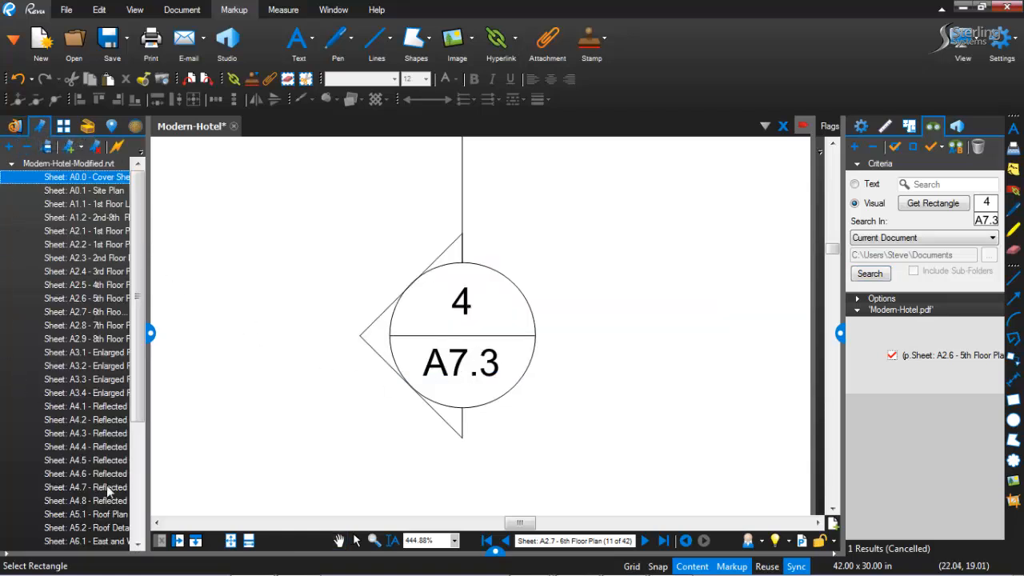
left_click_drag(142, 364, 134, 449)
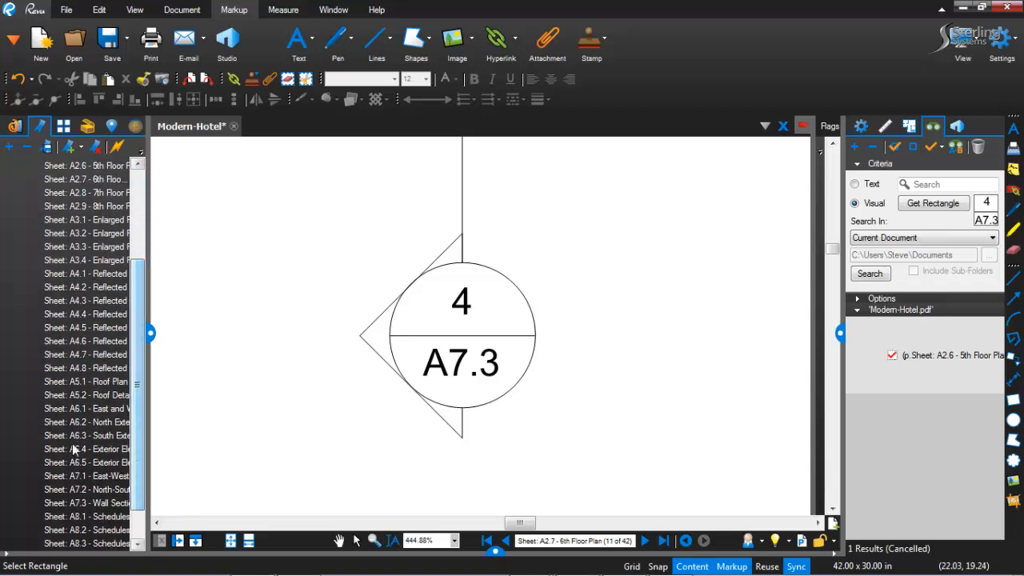
left_click(80, 502)
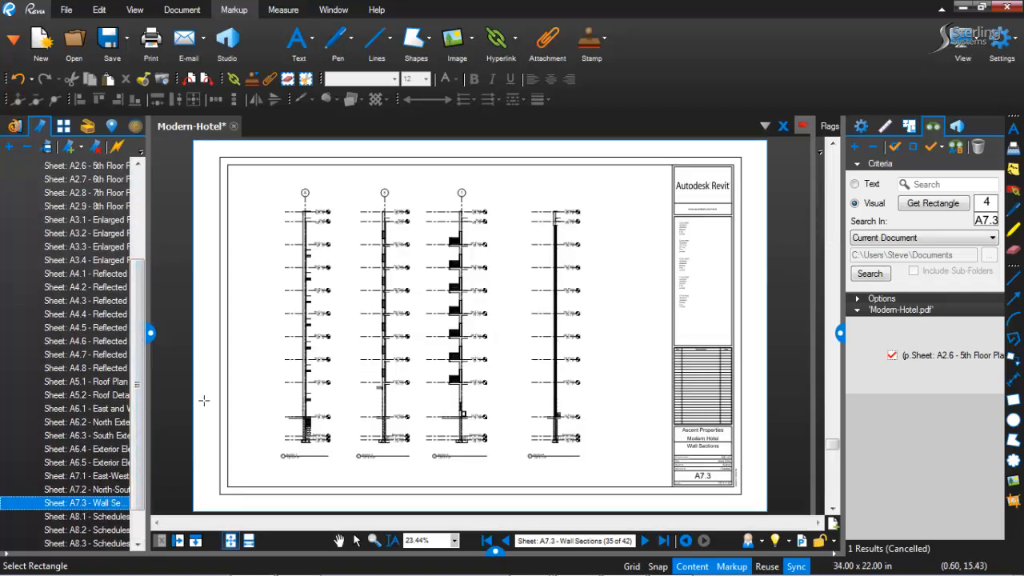
scroll(548, 454, "up", 5)
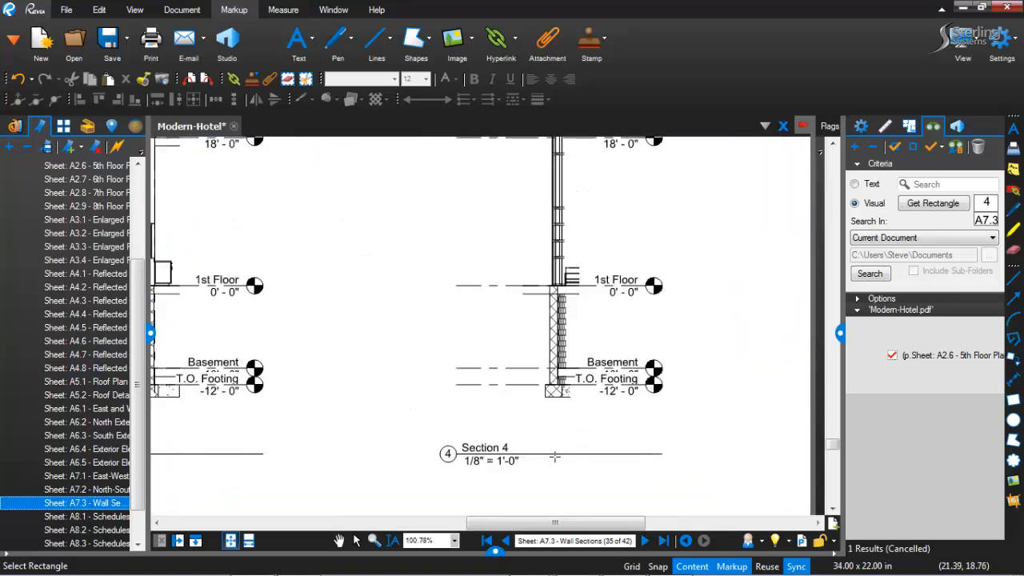
mouse_move(435, 466)
left_mouse_down()
mouse_move(587, 395)
mouse_move(701, 265)
mouse_move(706, 138)
mouse_move(694, 157)
mouse_move(685, 263)
left_mouse_up()
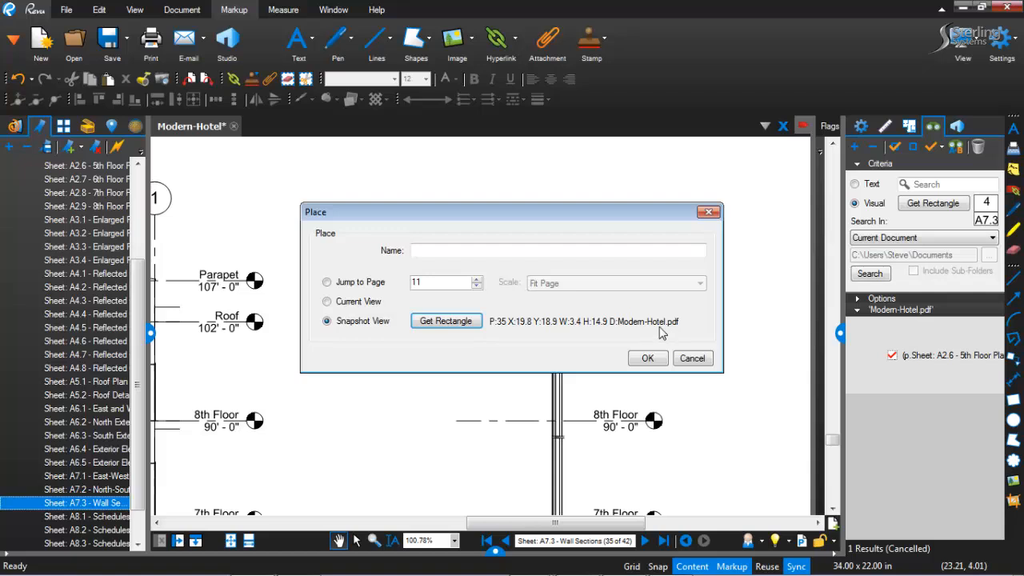
Name the place "Section 4 on 7.3" and apply it as the hyperlink destination for the checked search result.
left_click(647, 359)
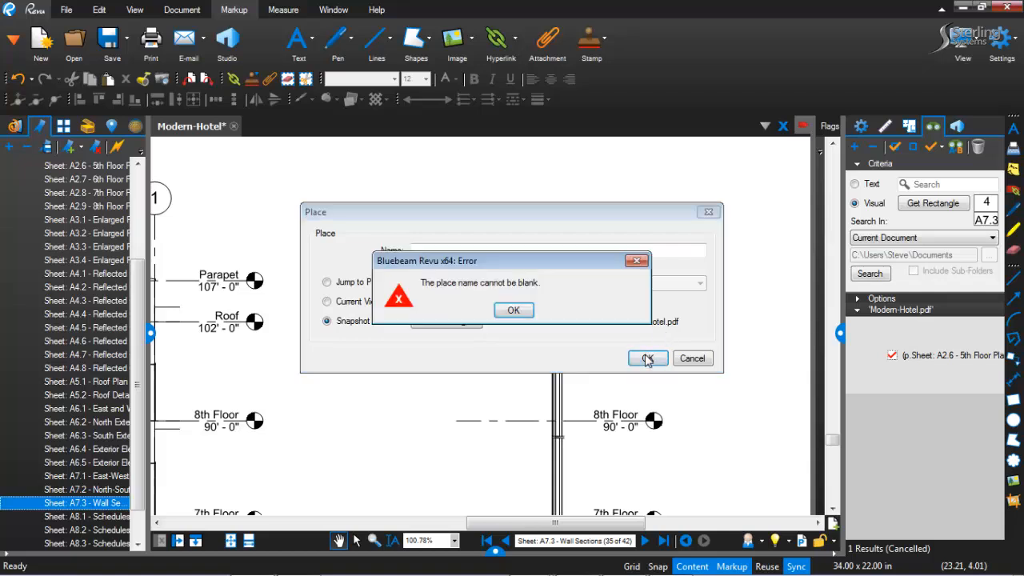
left_click(514, 312)
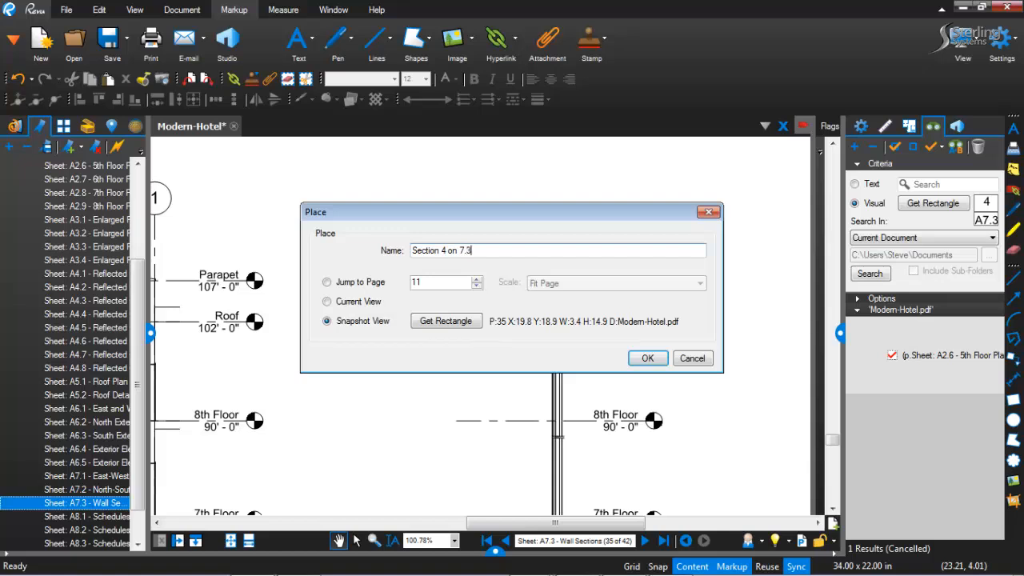
left_click(644, 359)
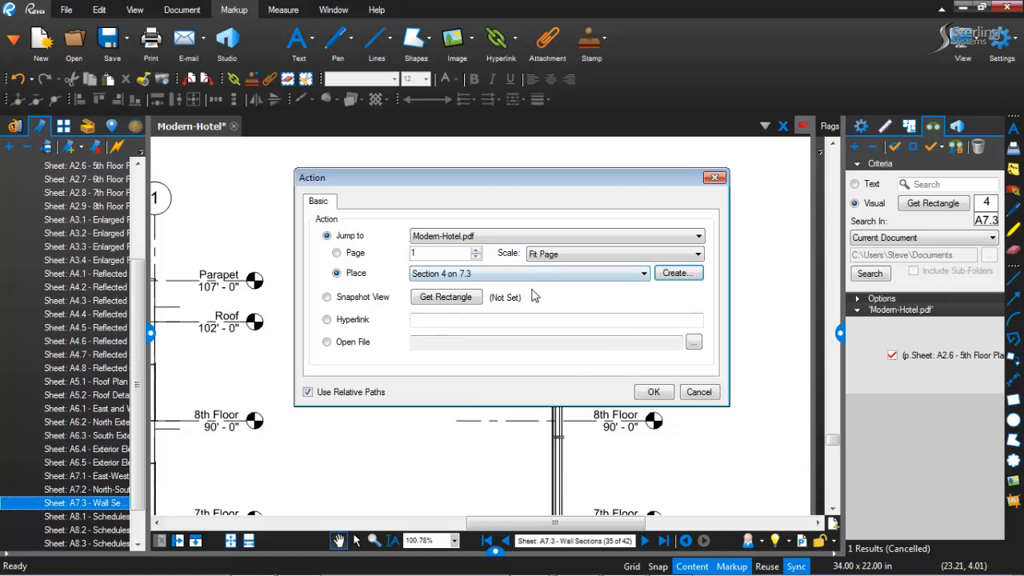
left_click(653, 392)
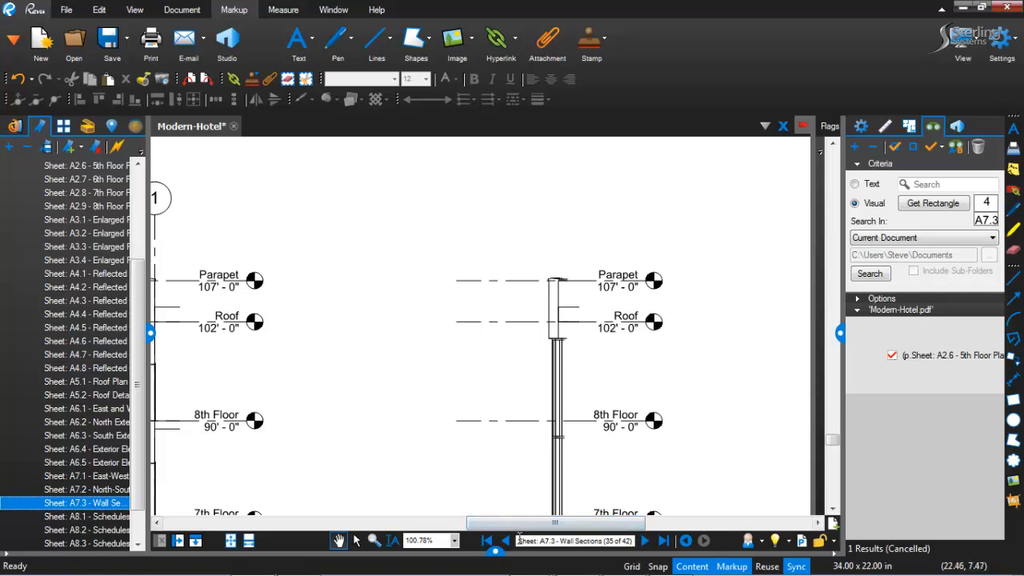
Return through the previous views to the 4/A7.3 callout on the A2.7 6th Floor Plan.
left_click(685, 541)
left_click(685, 542)
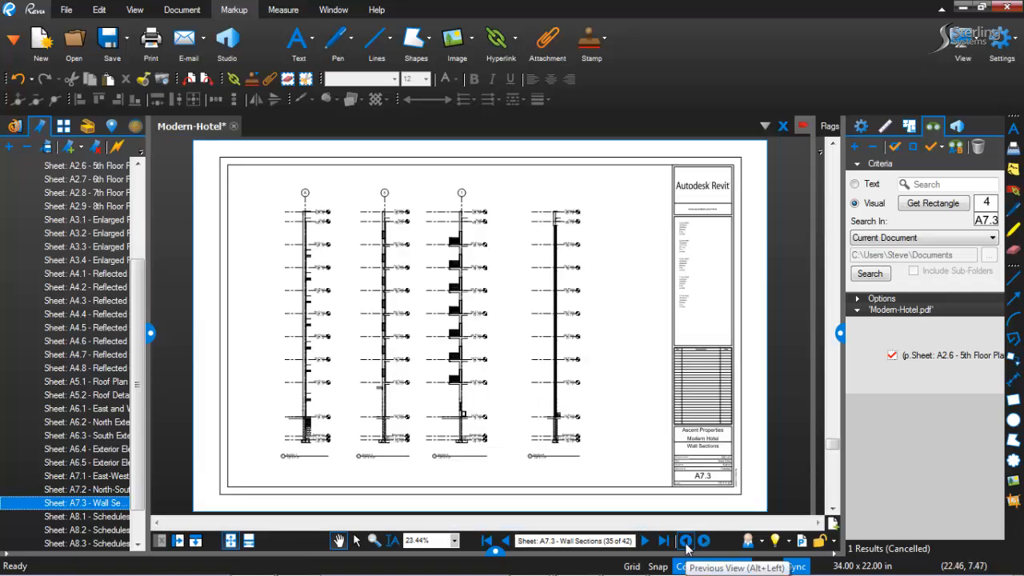
left_click(686, 541)
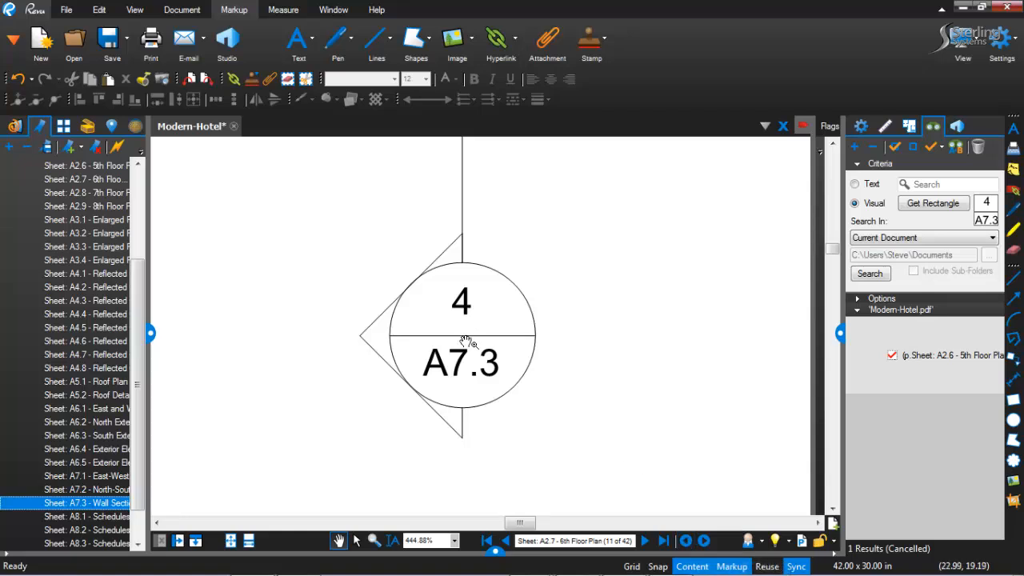
scroll(459, 304, "down", 3)
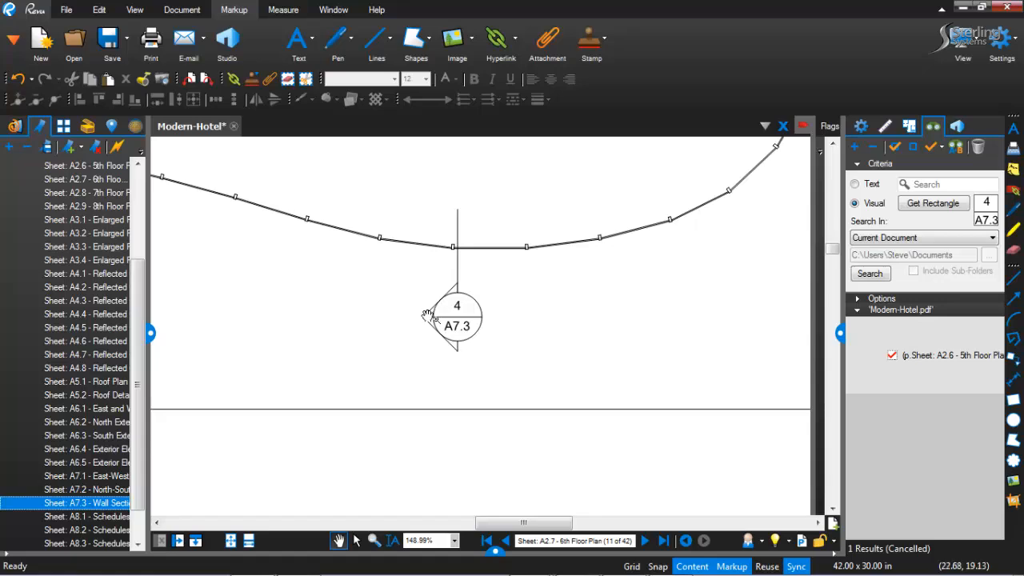
Open sheet A2.6 - 5th Floor Plan, follow the hyperlink on its 4/A7.3 callout and inspect the wall sections at the destination.
left_click(86, 166)
scroll(525, 374, "up", 10)
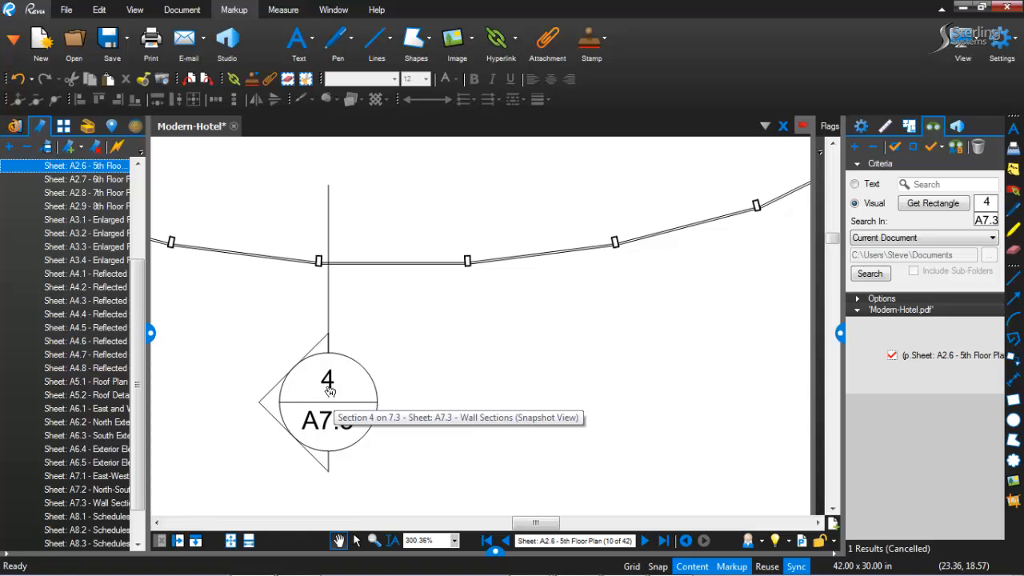
left_click(329, 391)
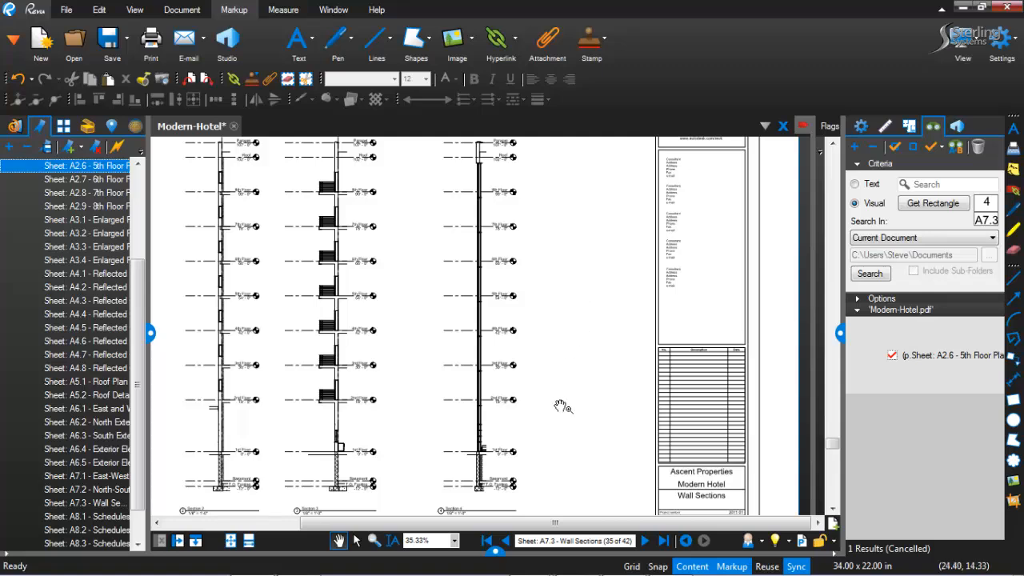
scroll(539, 331, "down", 3)
left_click_drag(415, 348, 560, 370)
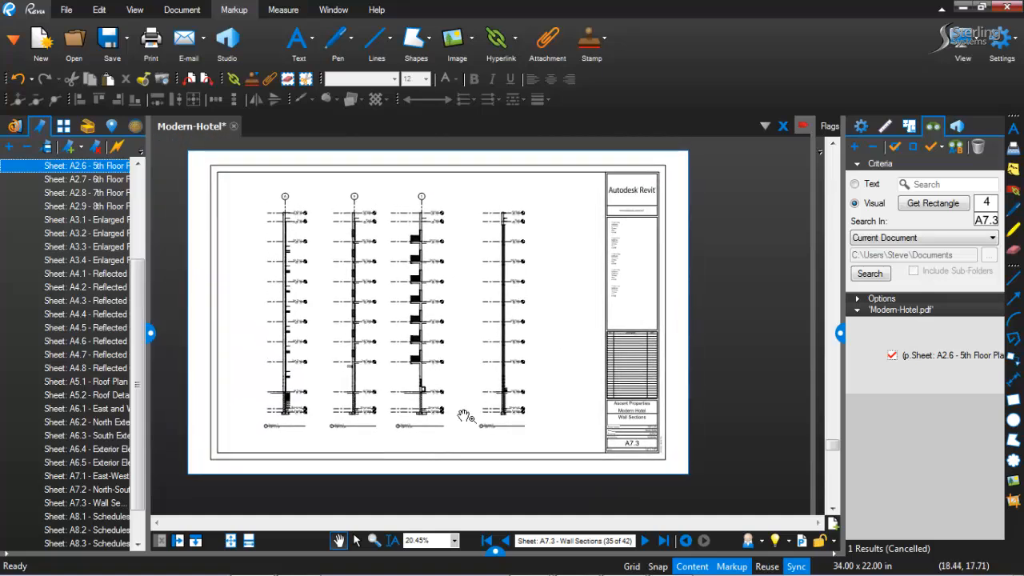
scroll(462, 418, "up", 3)
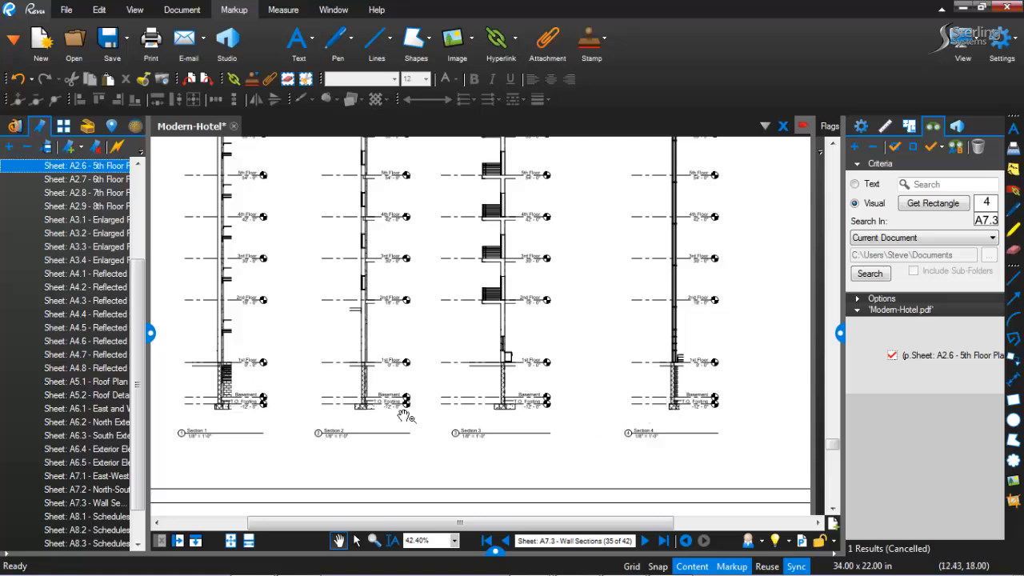
scroll(416, 408, "up", 2)
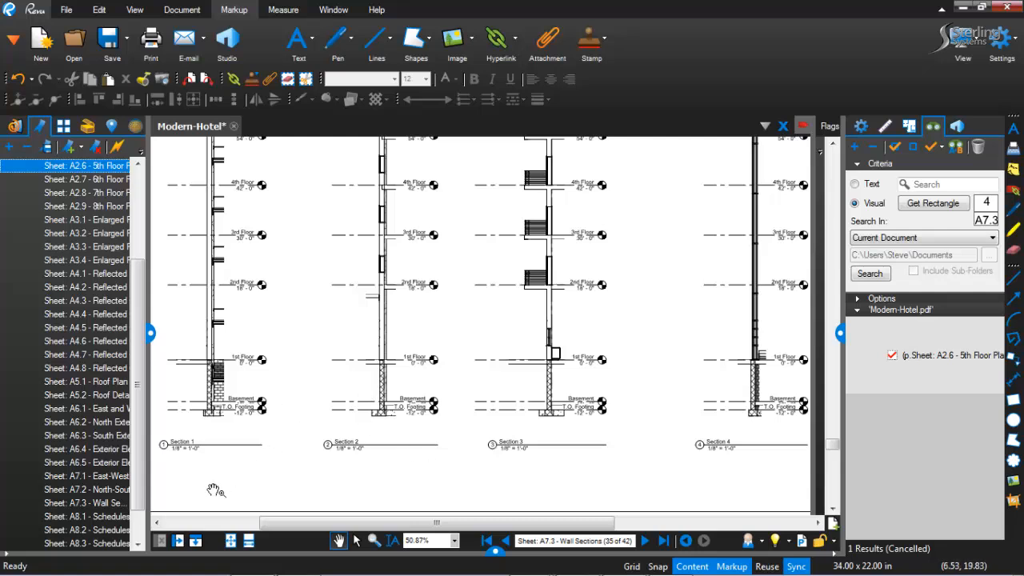
Split the Modern-Hotel view side by side and bring Section 1's basement and footing into close view in one pane.
left_click(179, 541)
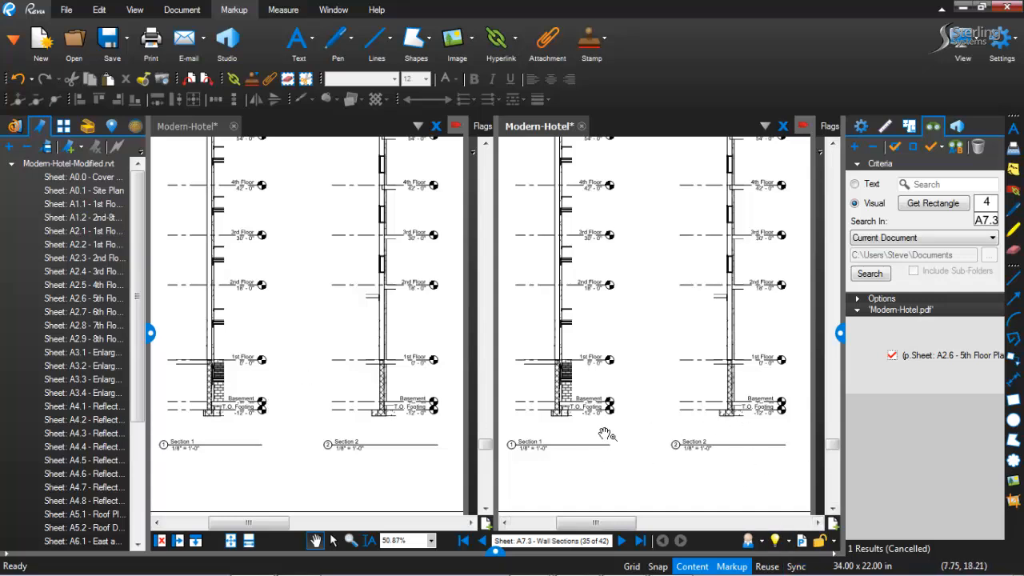
scroll(320, 404, "up", 6)
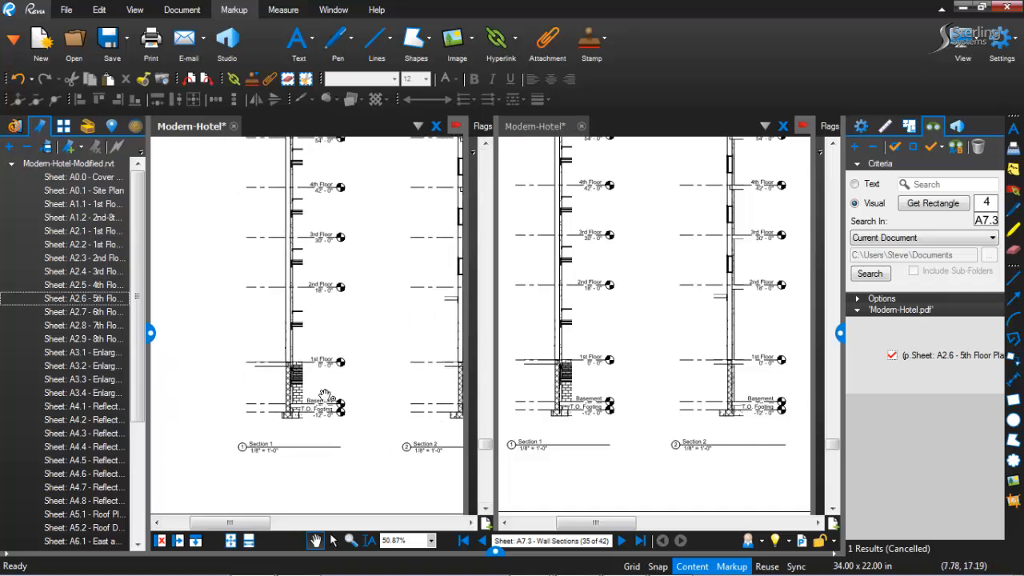
scroll(308, 372, "up", 3)
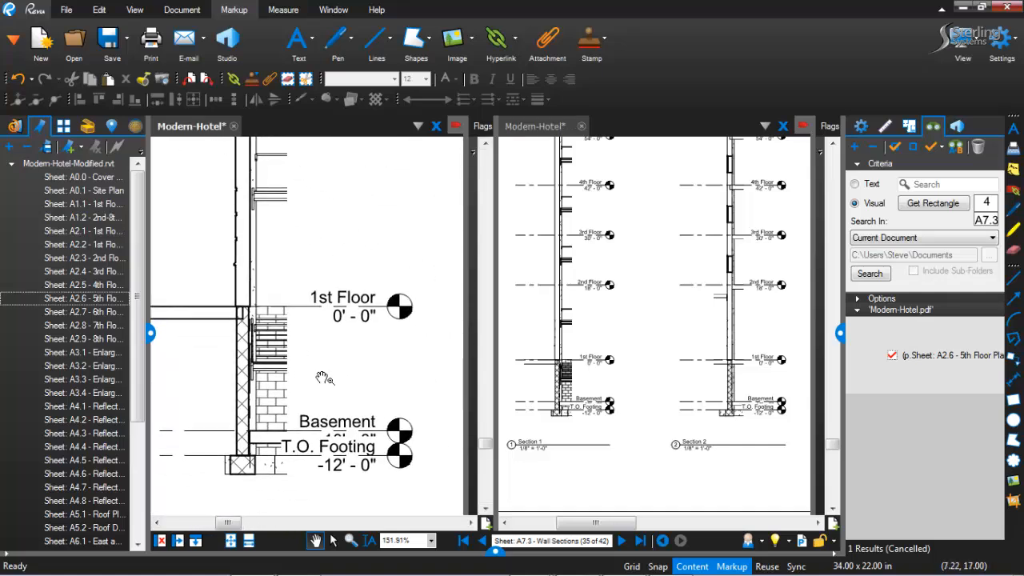
left_click_drag(315, 357, 308, 339)
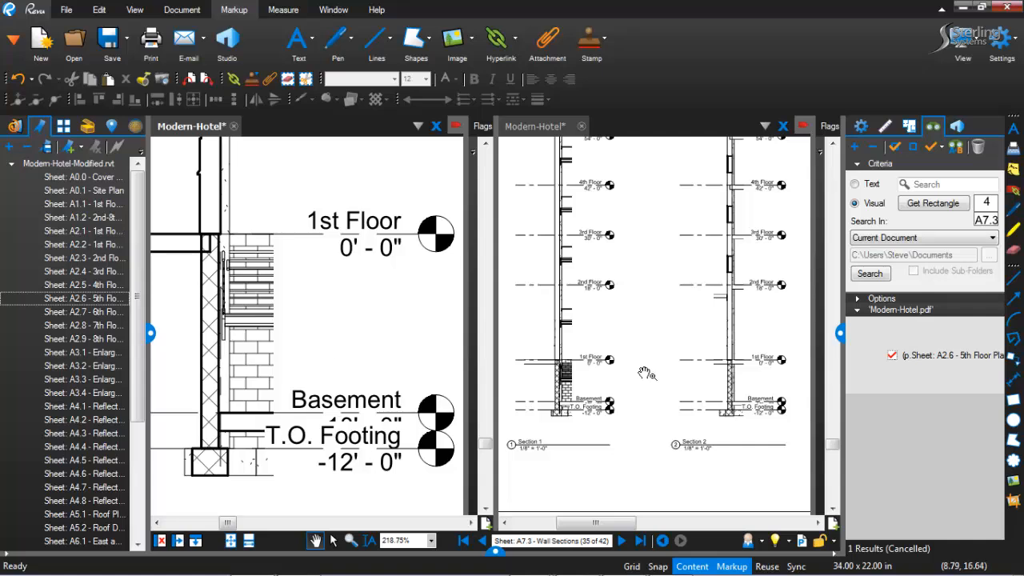
Show sheet A7.1 - East-West Building Section in the second pane and bring its basement wall and footing into close view.
scroll(646, 371, "down", 4)
scroll(611, 394, "up", 5)
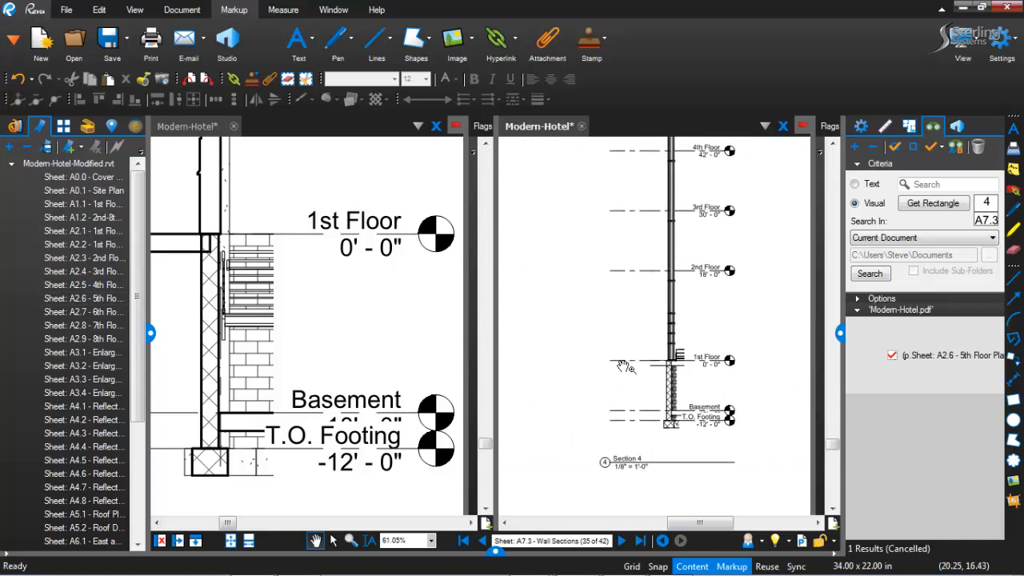
left_click(621, 541)
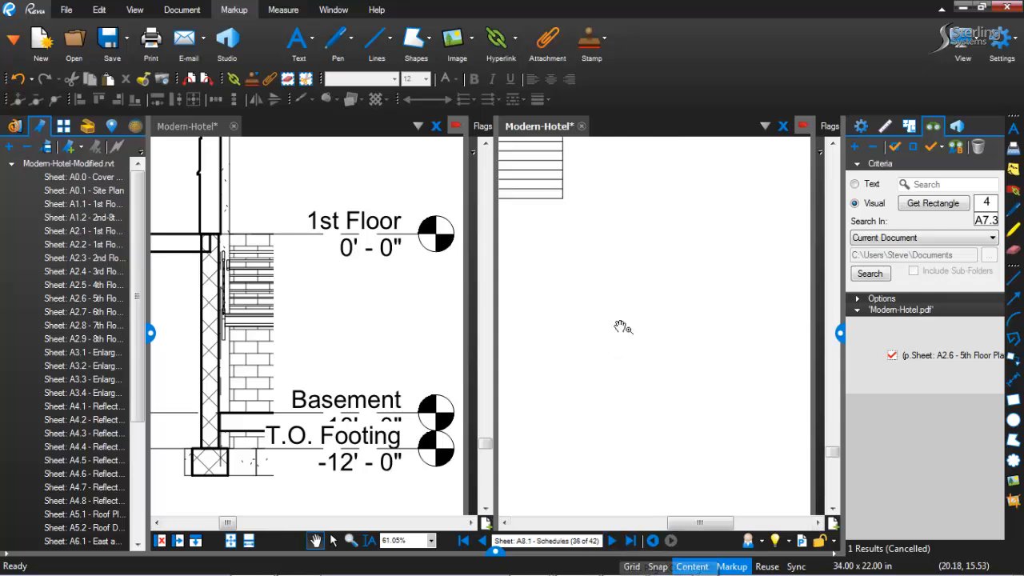
scroll(621, 328, "down", 3)
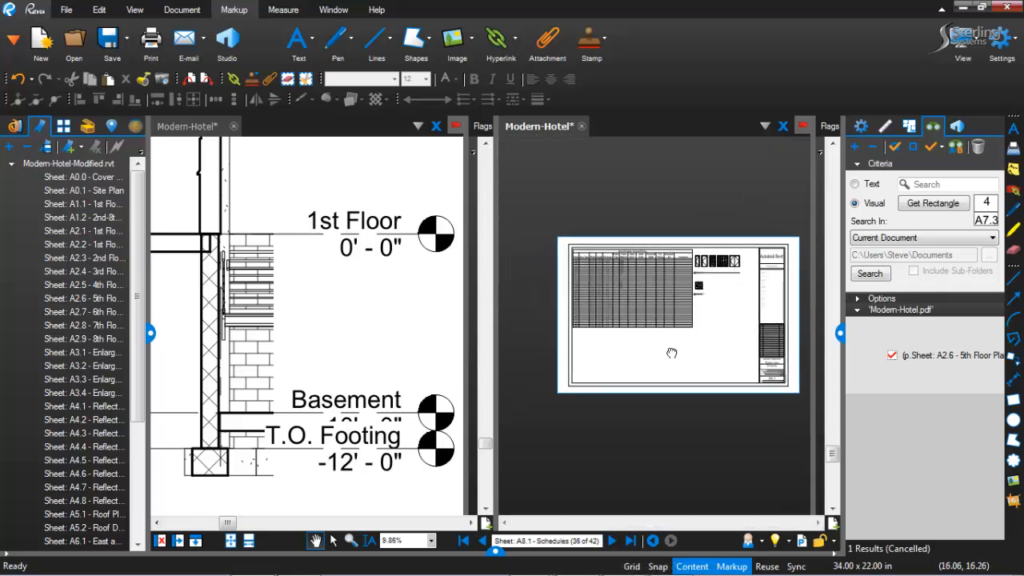
left_click(482, 541)
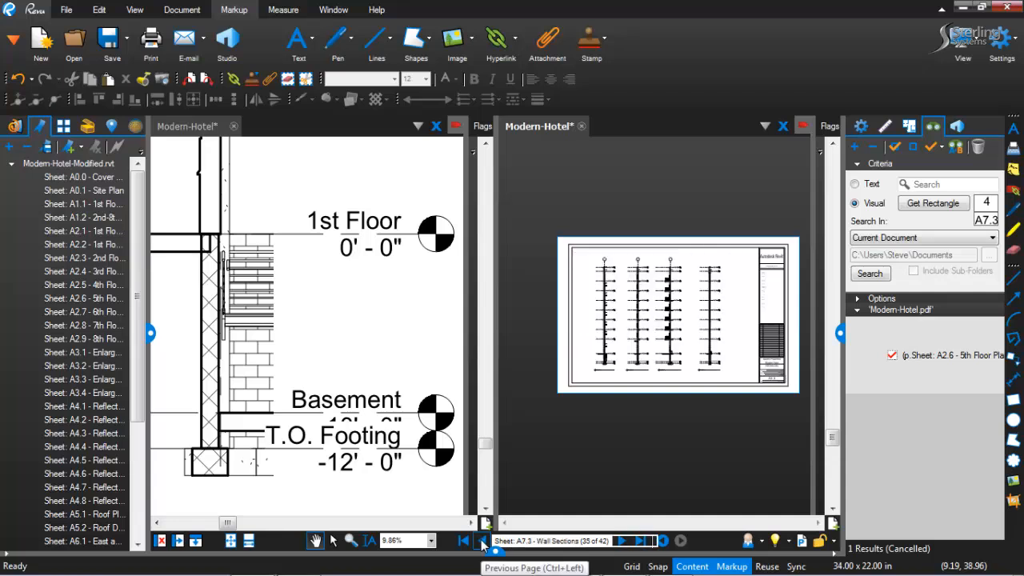
left_click(482, 542)
left_click(482, 541)
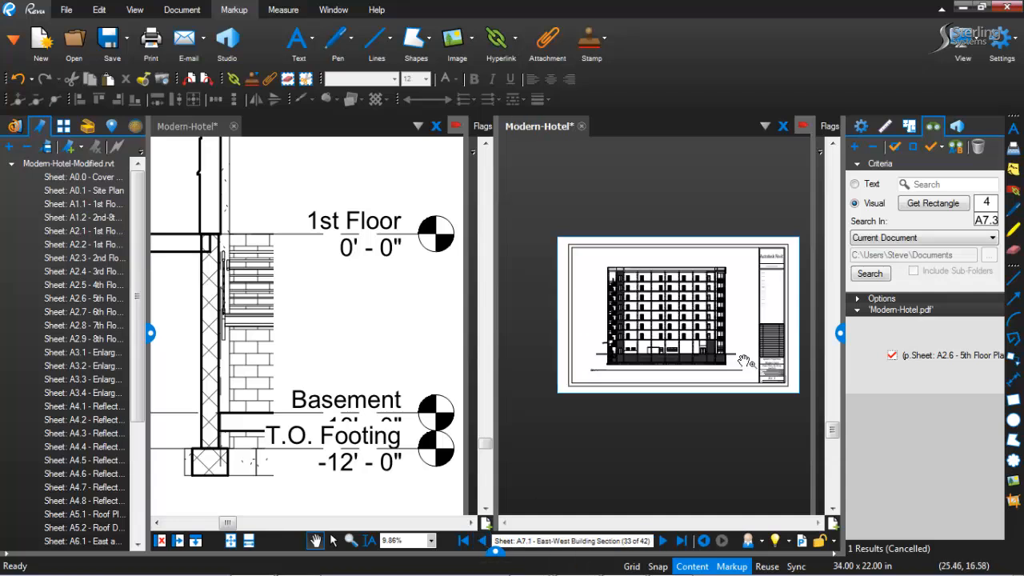
scroll(731, 367, "up", 8)
scroll(687, 362, "up", 4)
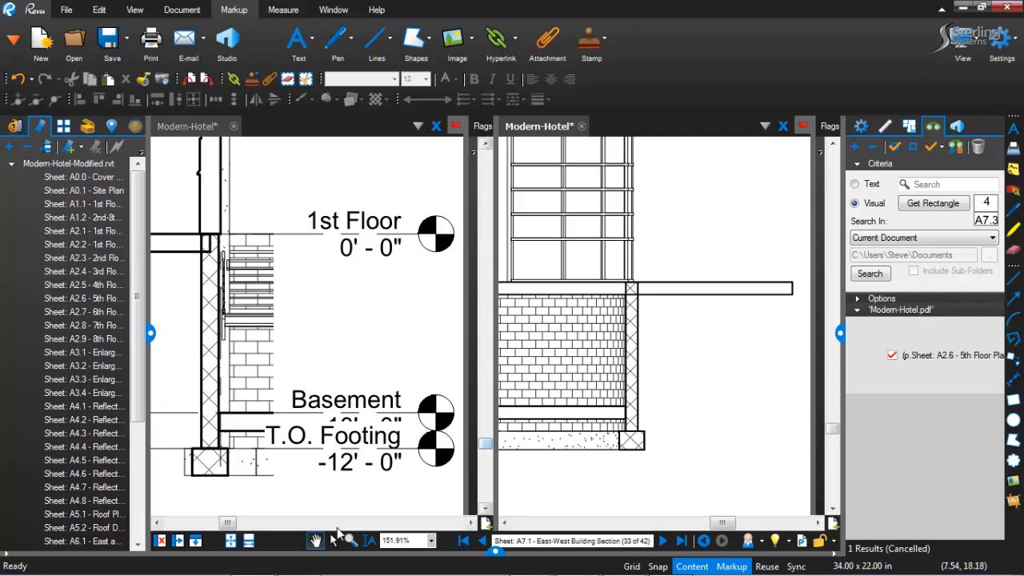
Split the East-West Building Section pane into upper and lower panes and open a web tab in the lower one.
left_click(195, 541)
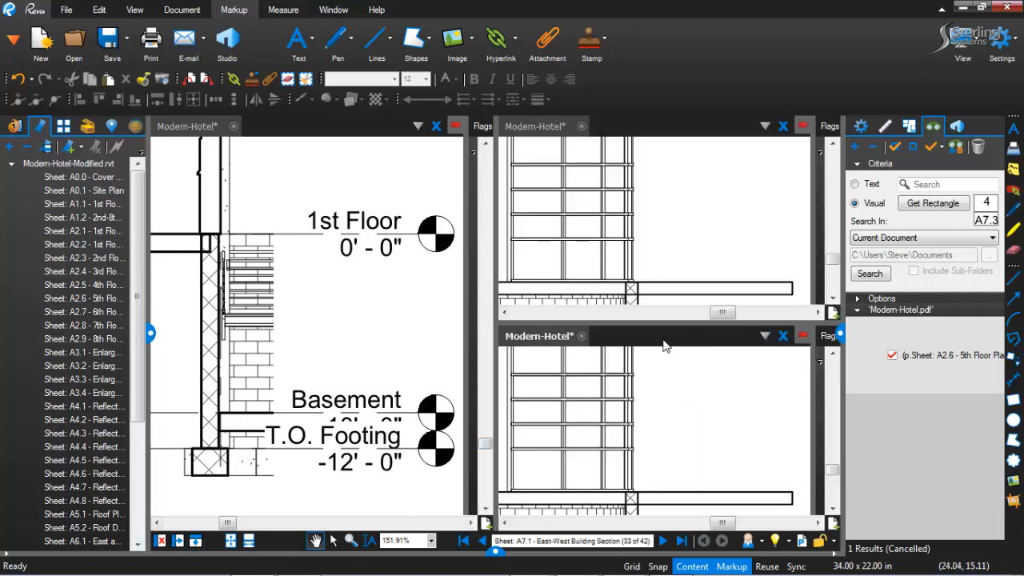
left_click(67, 10)
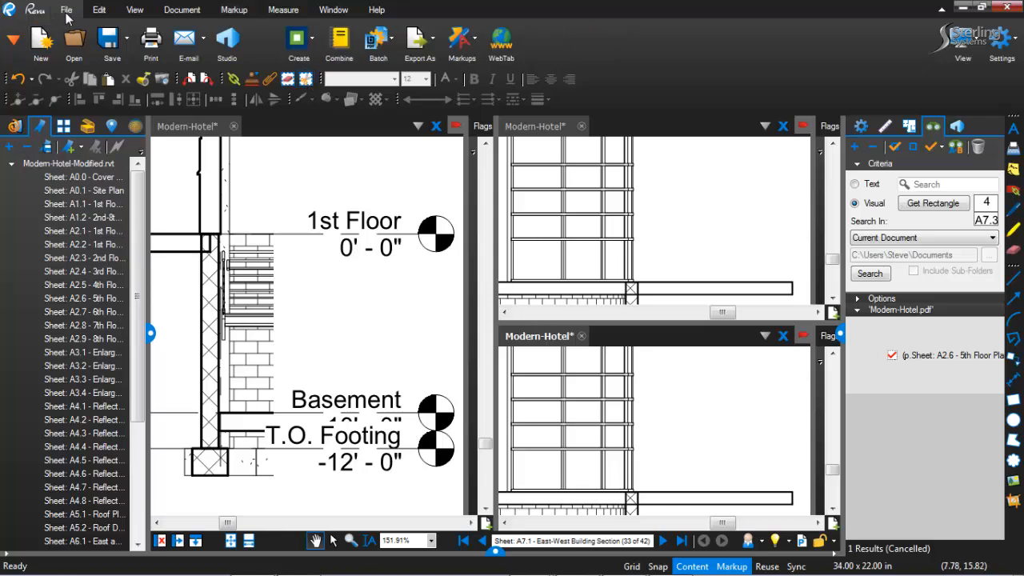
left_click(491, 46)
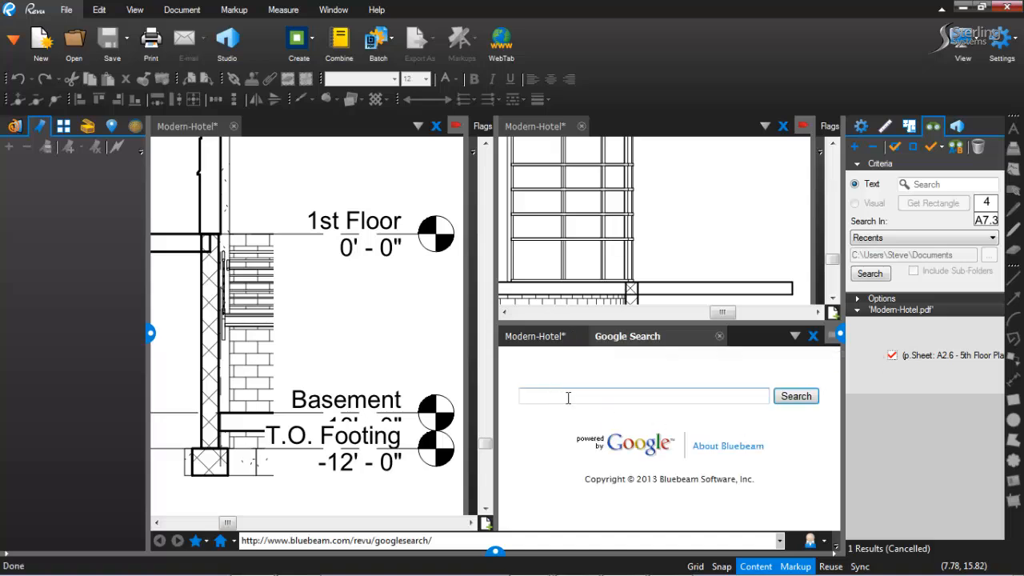
left_click(568, 397)
Close the web tab pane and the extra split panes, leaving a single Modern-Hotel view on the wall sections.
left_click(813, 335)
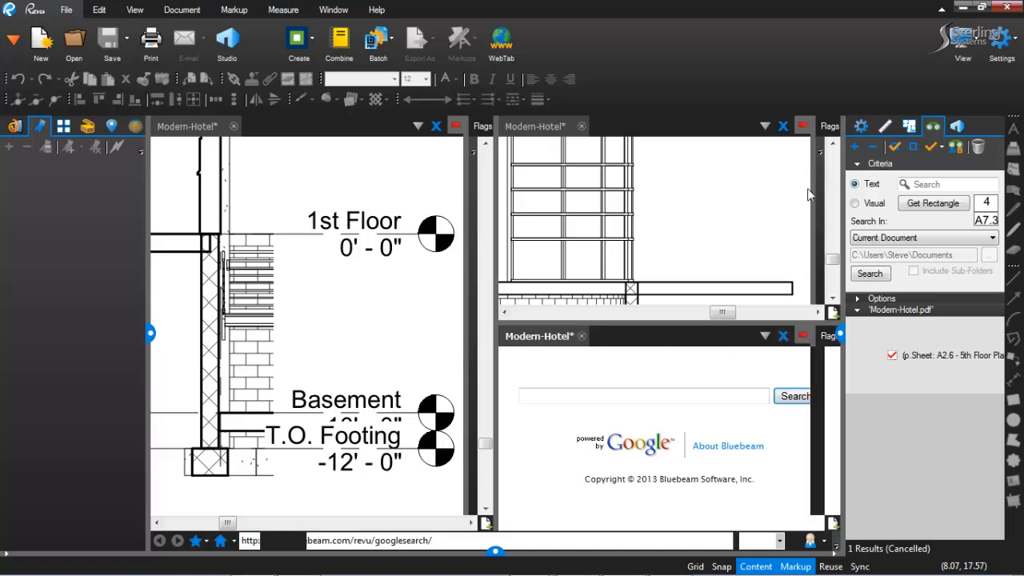
left_click(782, 128)
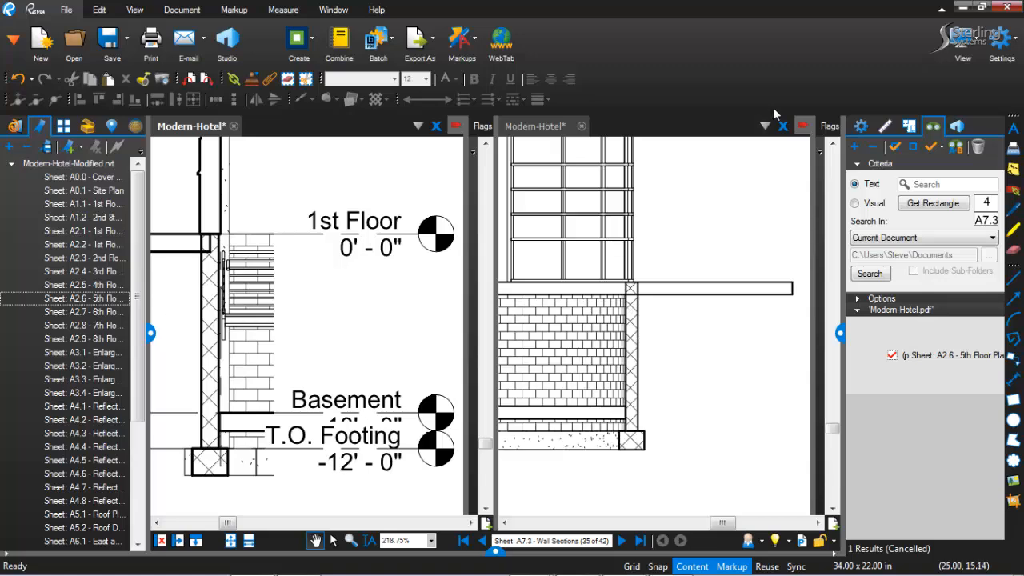
left_click(782, 127)
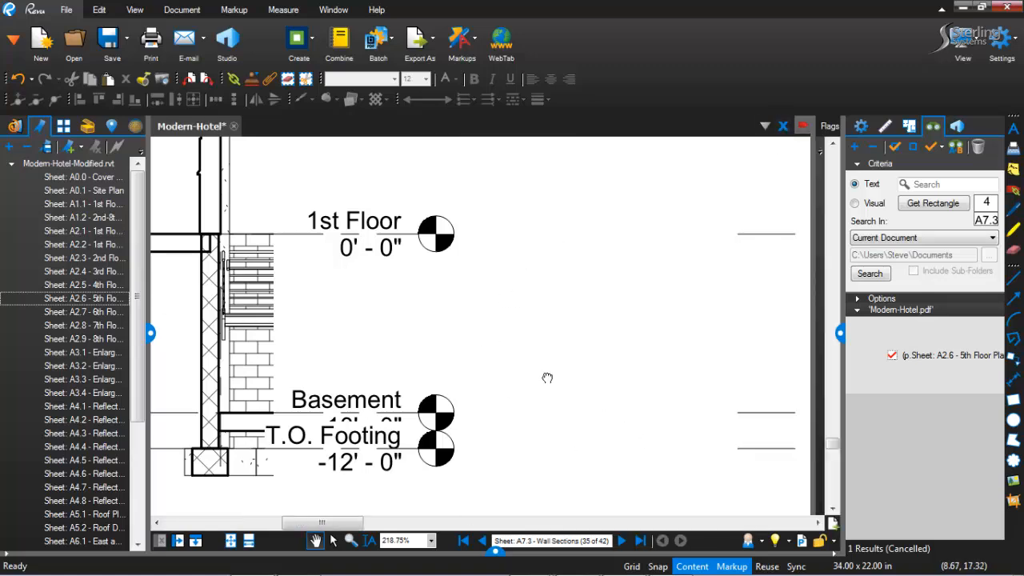
scroll(552, 383, "down", 5)
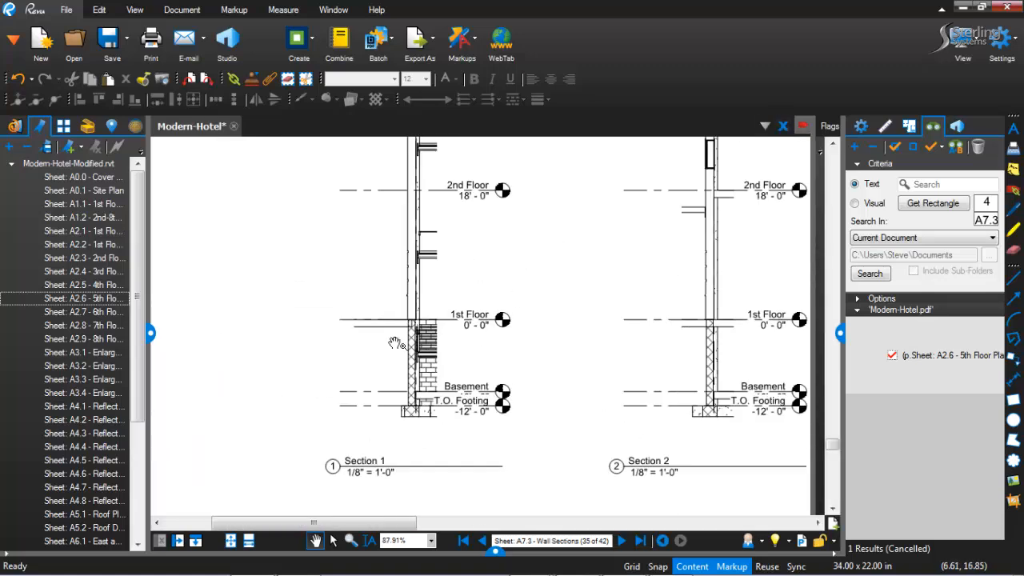
Open sheet A2.2 - 1st Floor Plan and frame the whole floor plan with its markups.
left_click(83, 205)
left_click(82, 205)
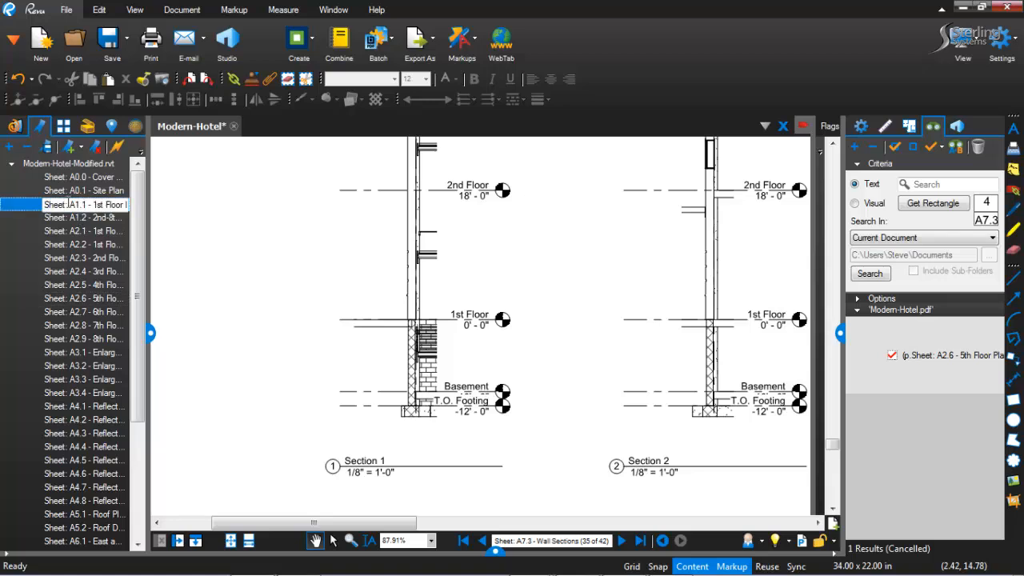
key("Return")
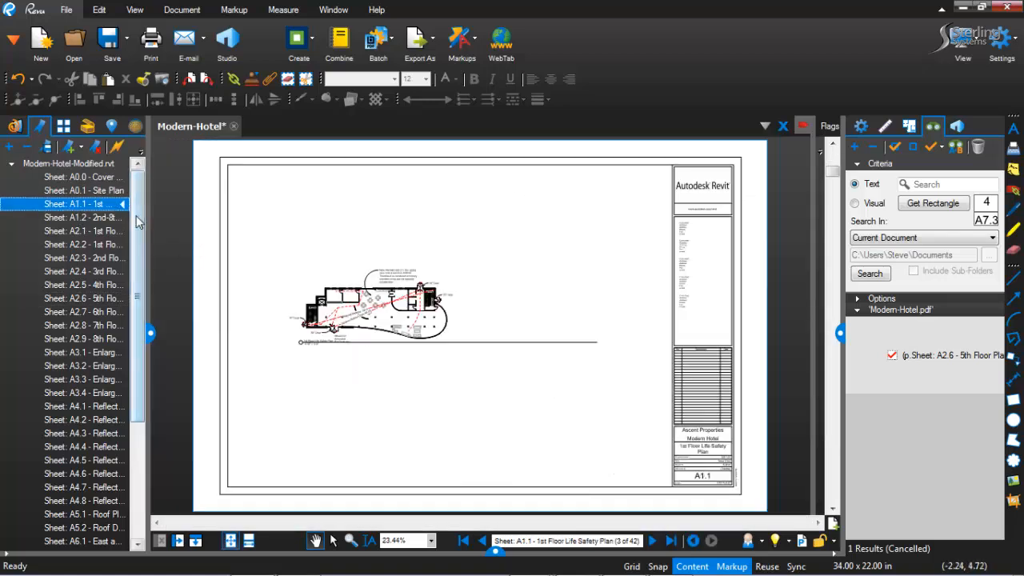
left_click(102, 217)
left_click(95, 244)
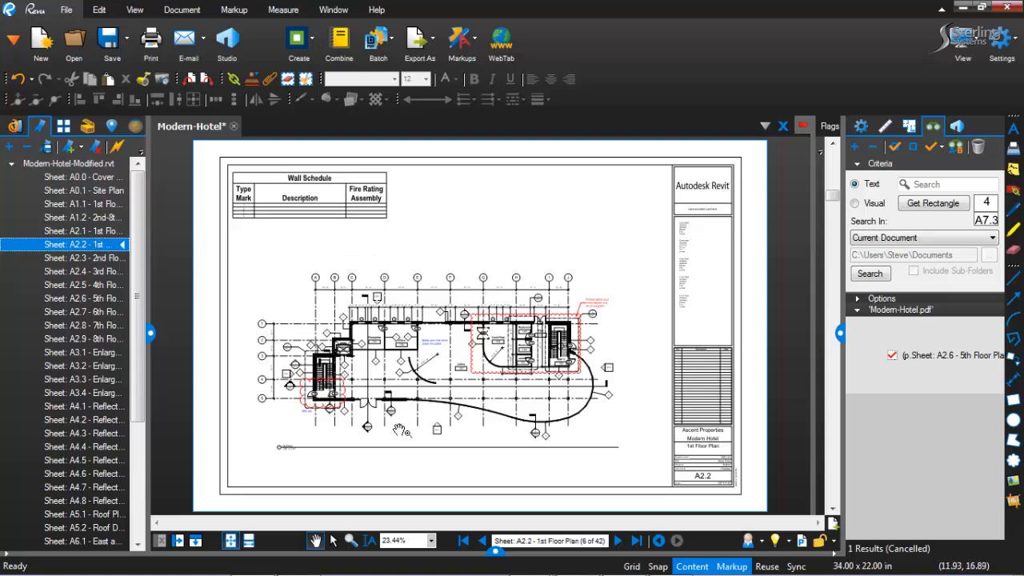
left_click_drag(398, 432, 430, 421)
scroll(430, 421, "up", 3)
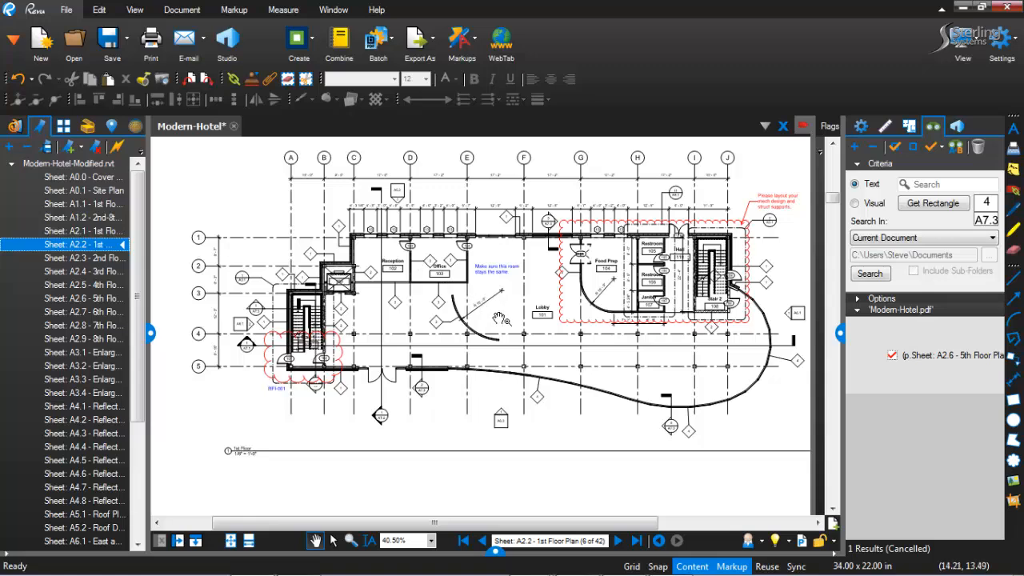
mouse_move(492, 317)
left_mouse_down()
mouse_move(455, 338)
mouse_move(462, 349)
left_mouse_up()
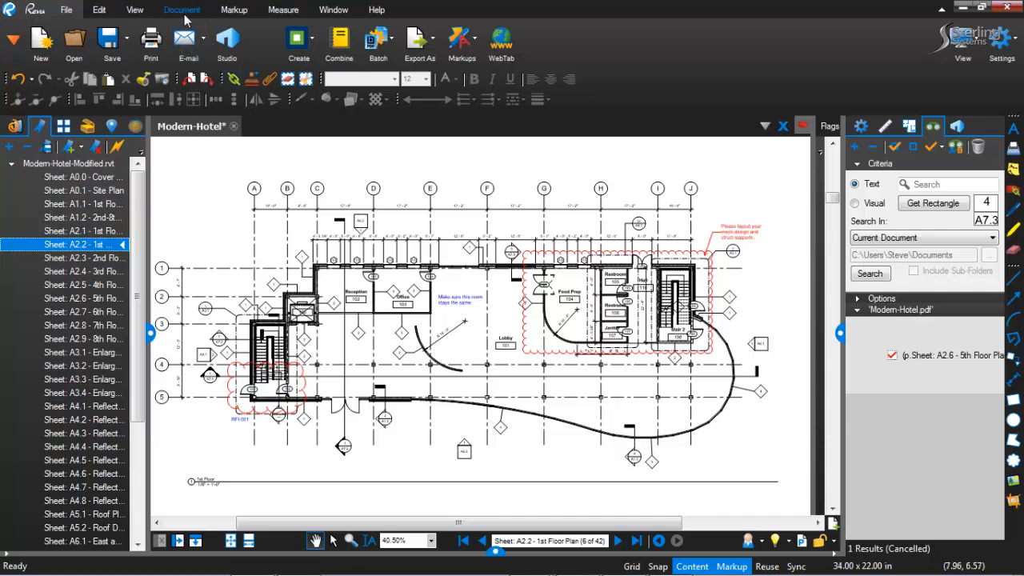
Start a document comparison with Modern-Hotel.pdf as Document A and Modern-Hotel-Modified.pdf as Document B.
left_click(182, 10)
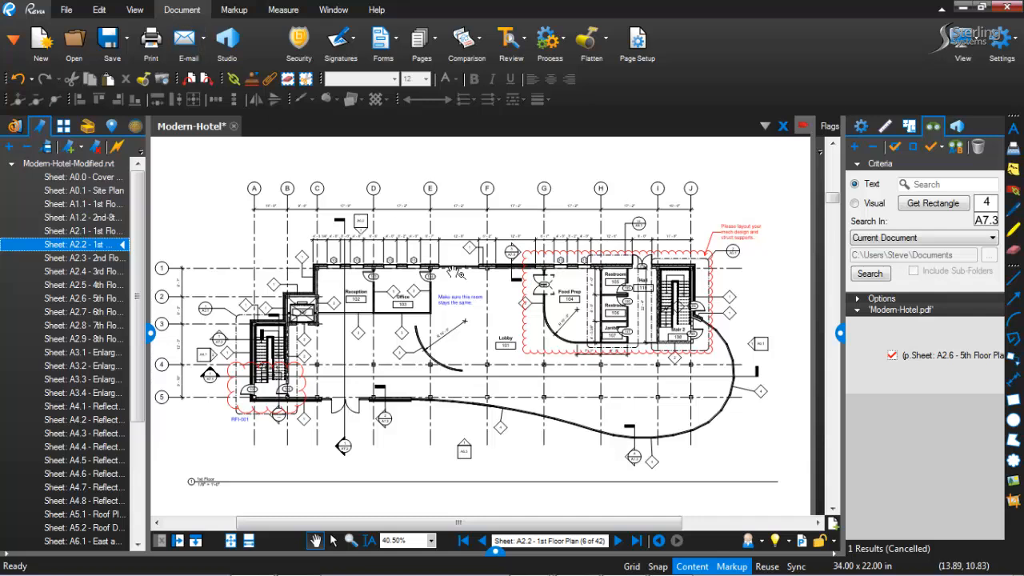
left_click(480, 40)
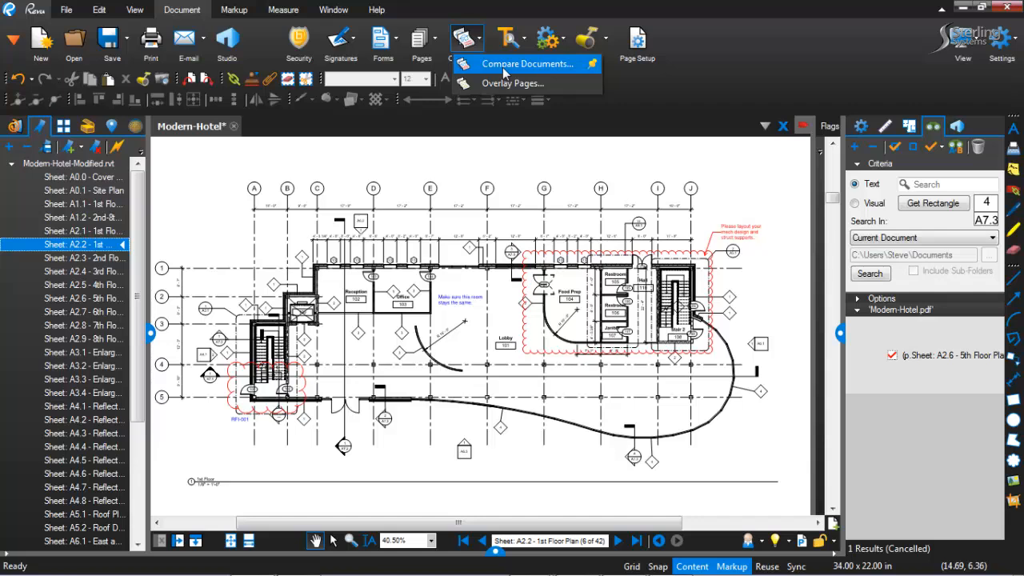
left_click(502, 67)
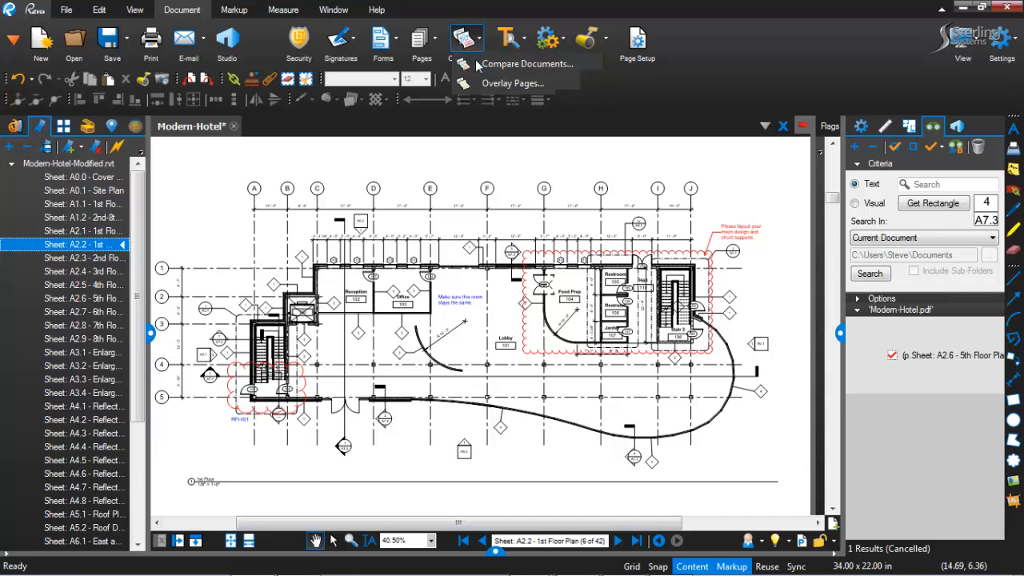
left_click(608, 147)
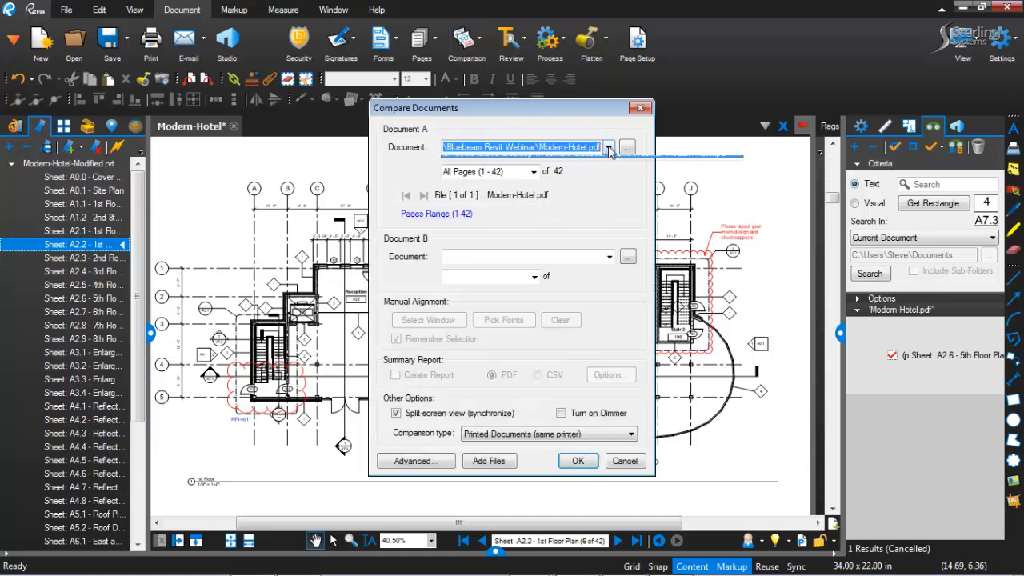
left_click(581, 163)
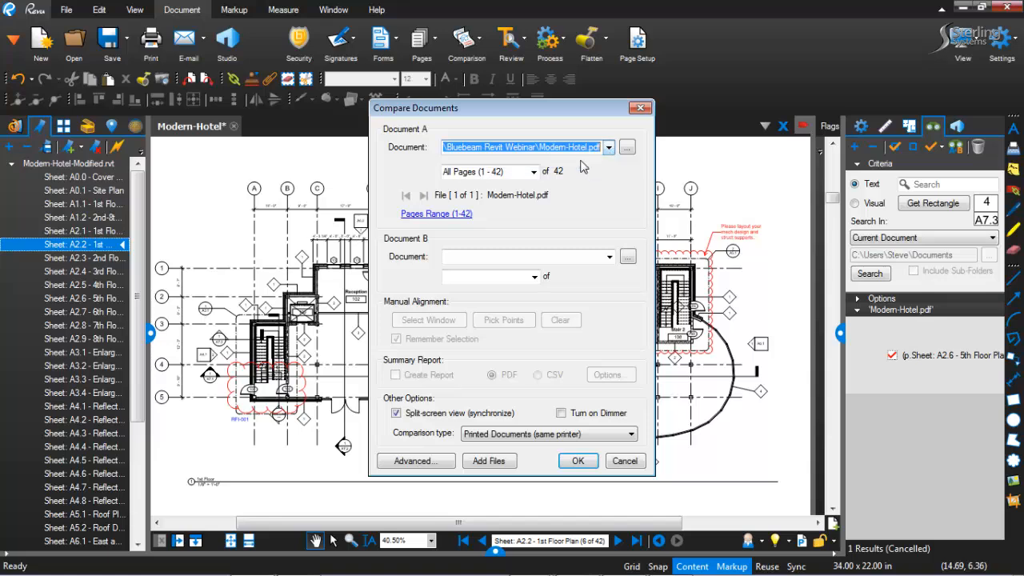
left_click(627, 256)
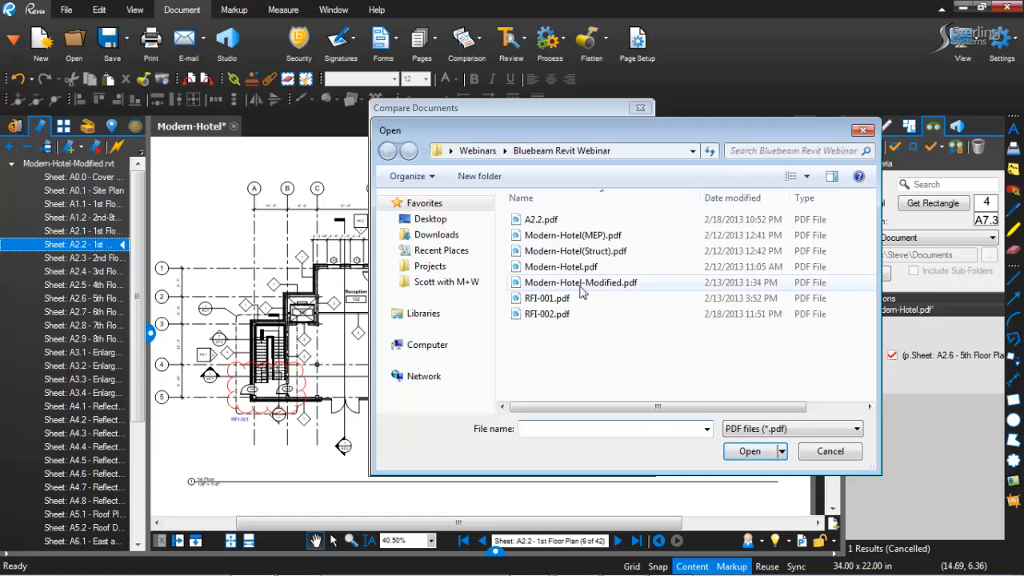
left_click(574, 282)
left_click(749, 451)
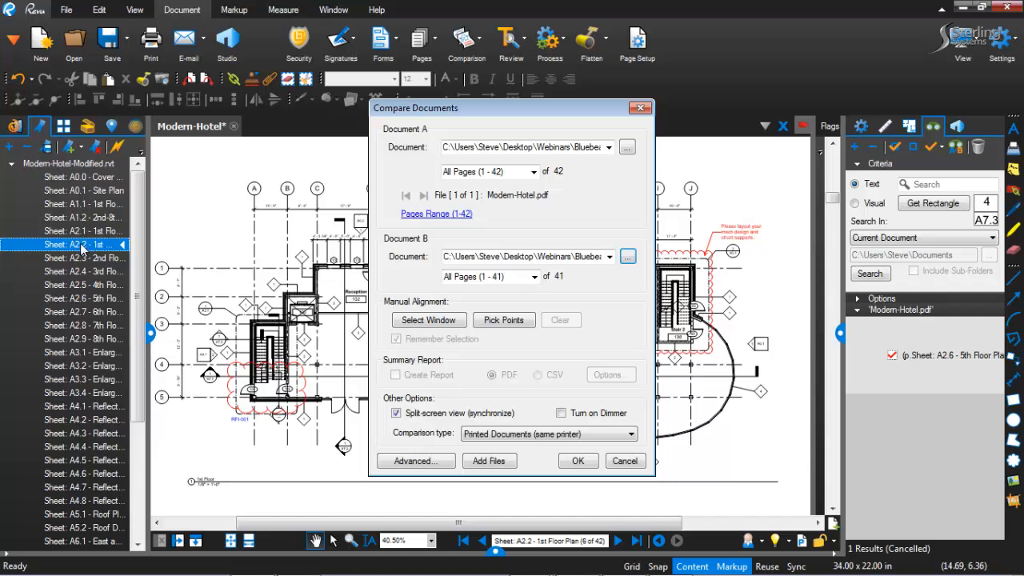
Limit the comparison to page 6 of both documents and run it.
left_click(514, 175)
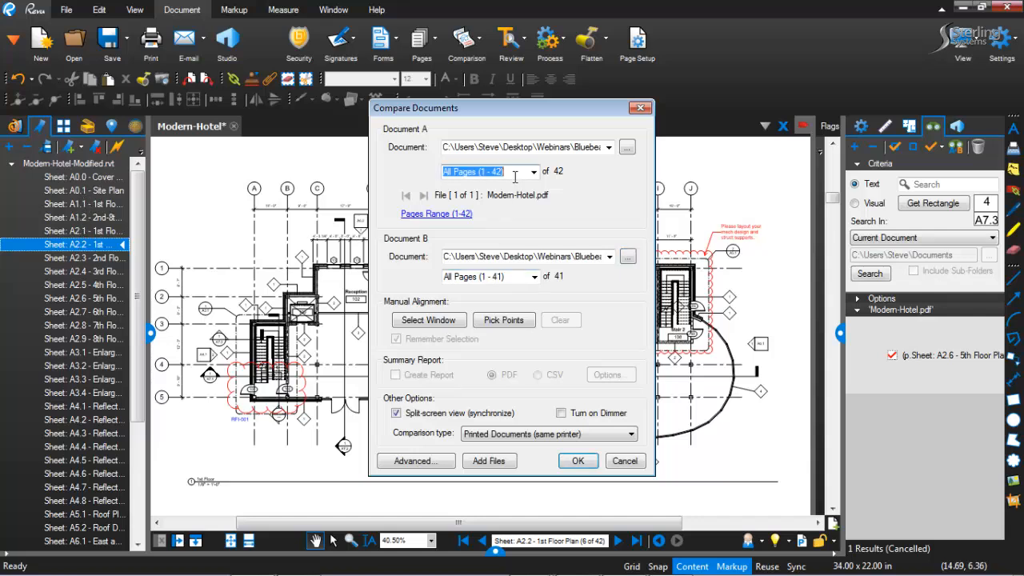
type("6")
left_click(509, 277)
type("6")
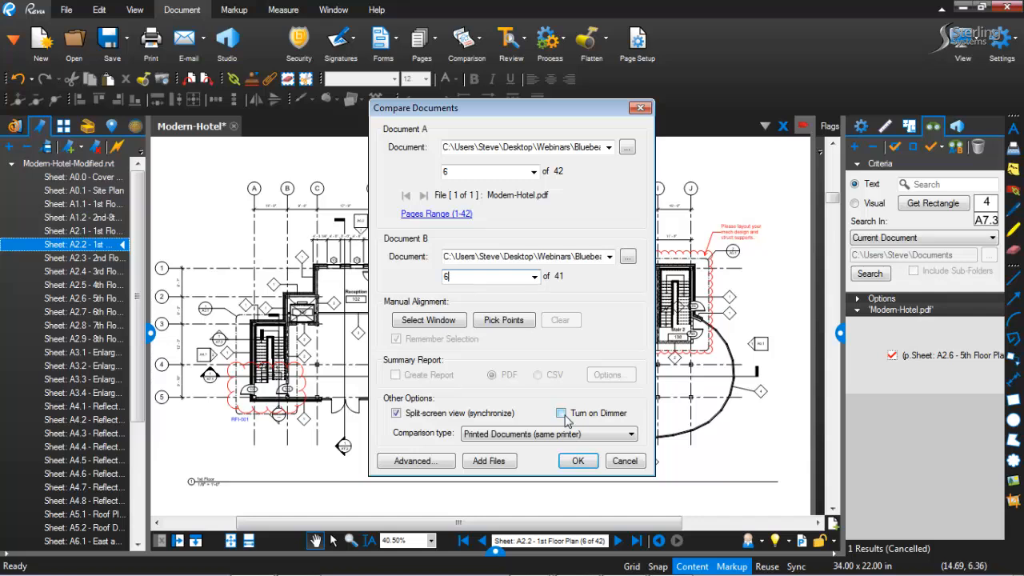
left_click(577, 462)
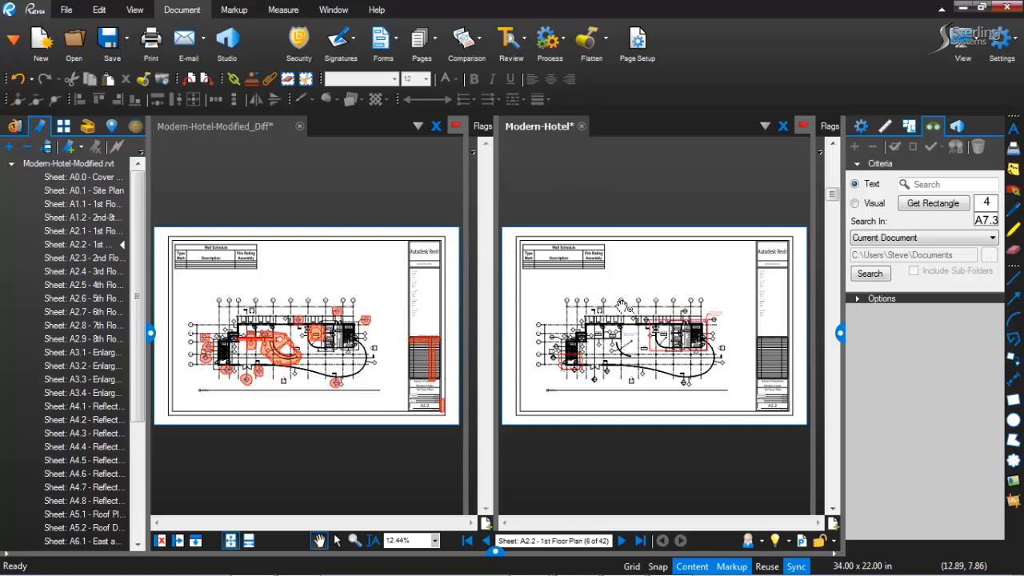
Examine the clouded differences around the lobby's curved wall in the synchronized split view and select the large cloud there.
scroll(672, 353, "up", 1)
scroll(671, 353, "up", 6)
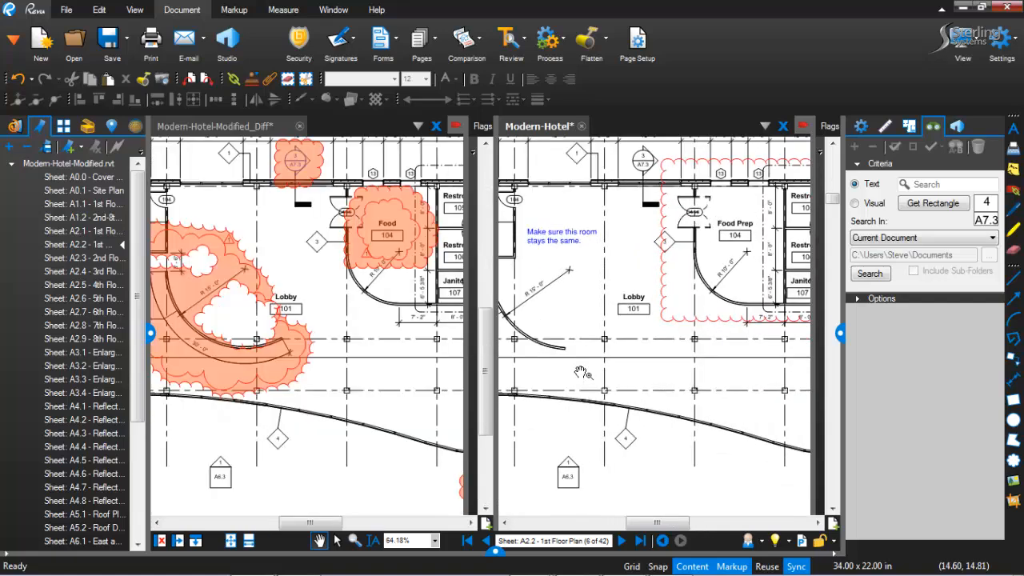
left_click_drag(567, 367, 654, 378)
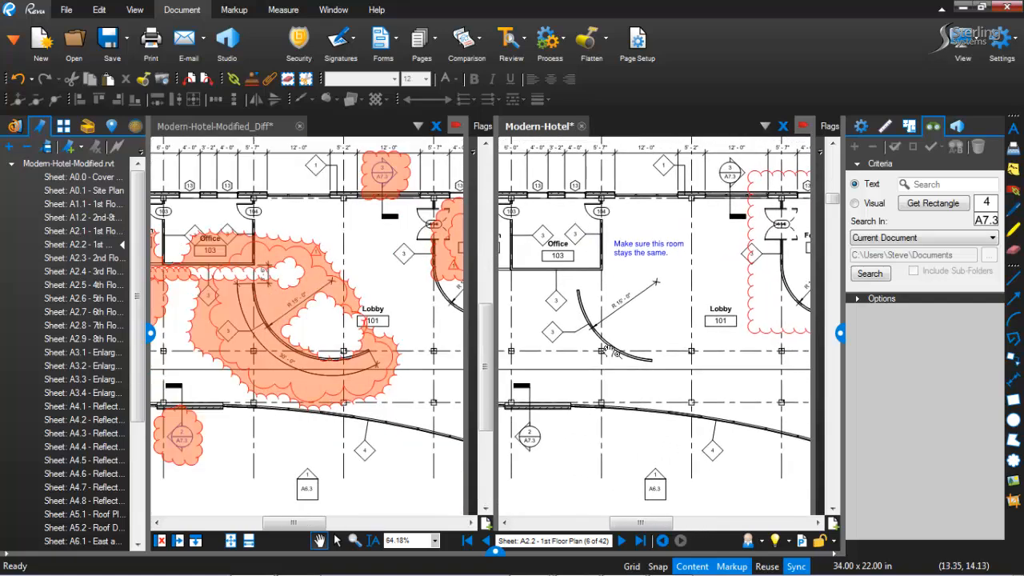
scroll(592, 345, "up", 3)
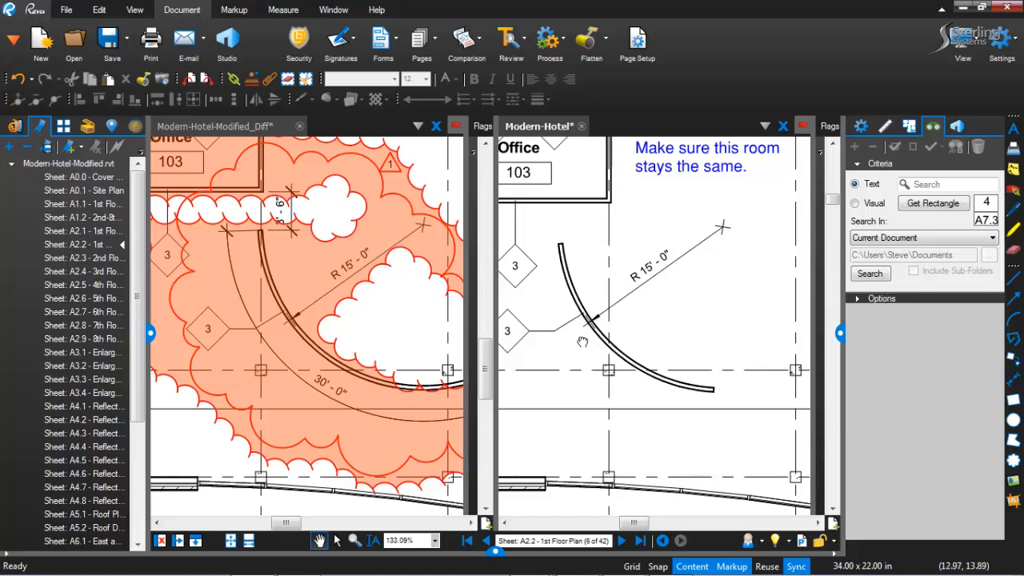
mouse_move(593, 347)
left_mouse_down()
mouse_move(611, 379)
mouse_move(600, 376)
mouse_move(591, 428)
left_mouse_up()
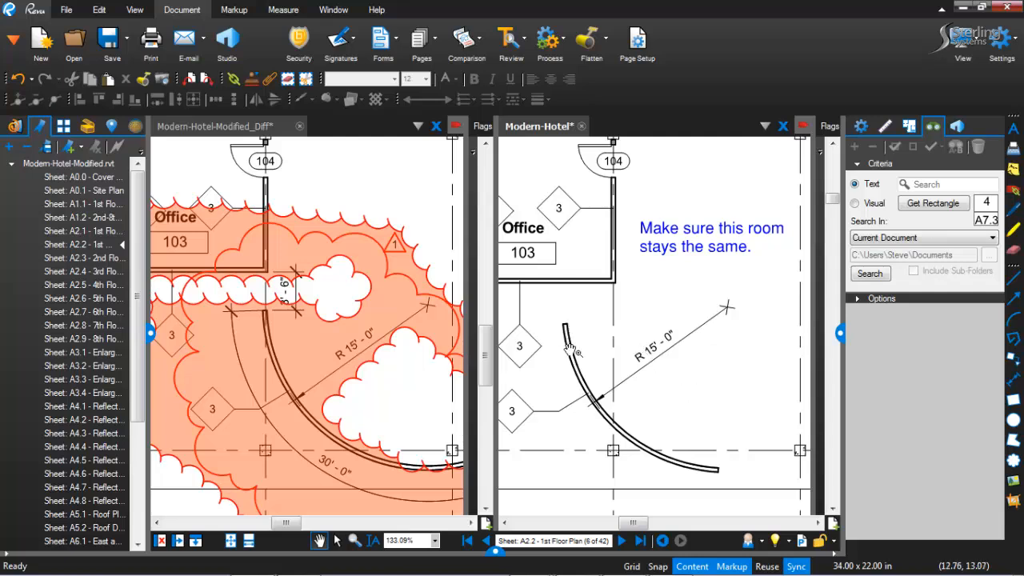
mouse_move(723, 423)
left_mouse_down()
mouse_move(671, 418)
mouse_move(672, 402)
mouse_move(664, 406)
left_mouse_up()
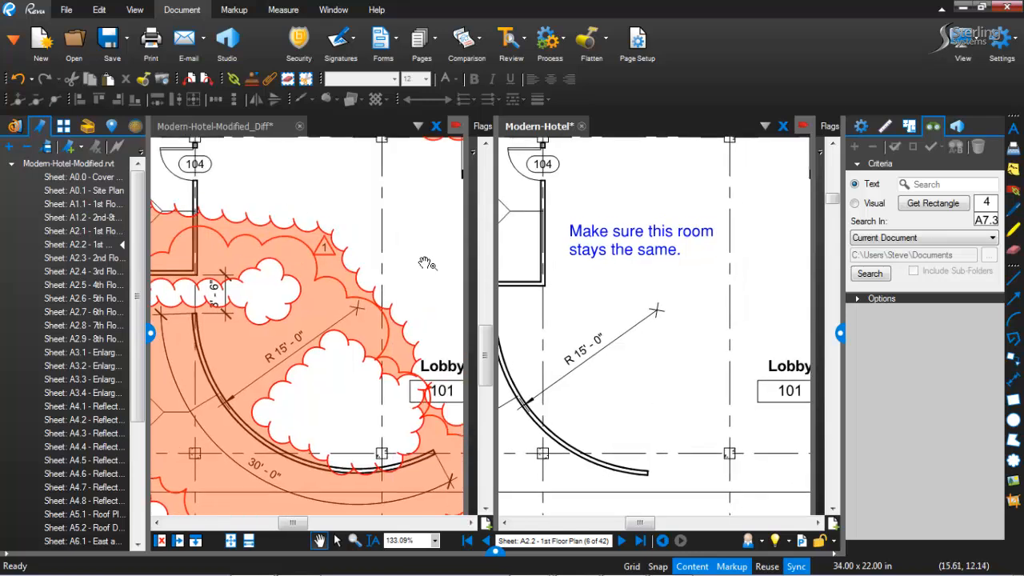
scroll(359, 282, "down", 3)
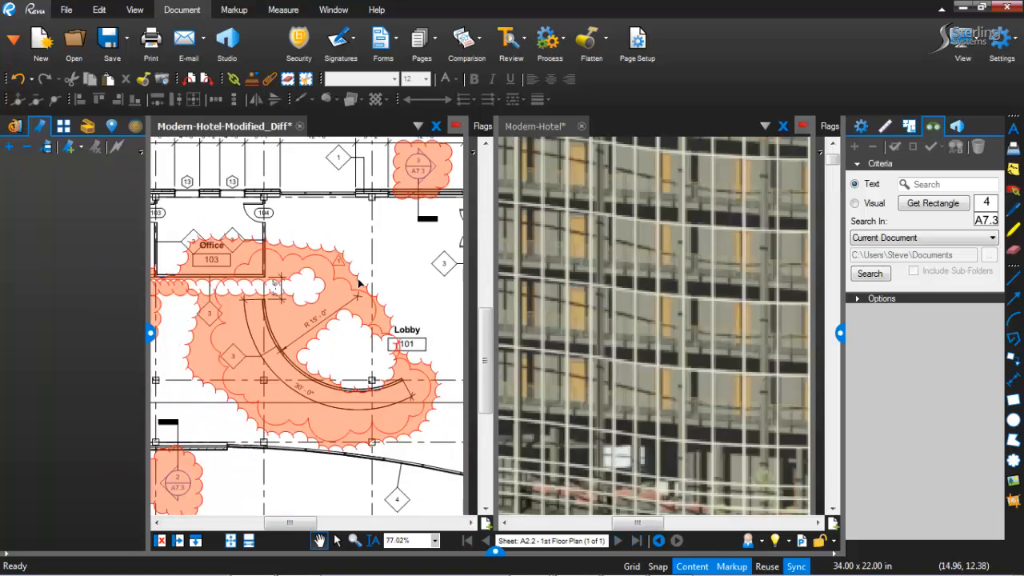
left_click(359, 283)
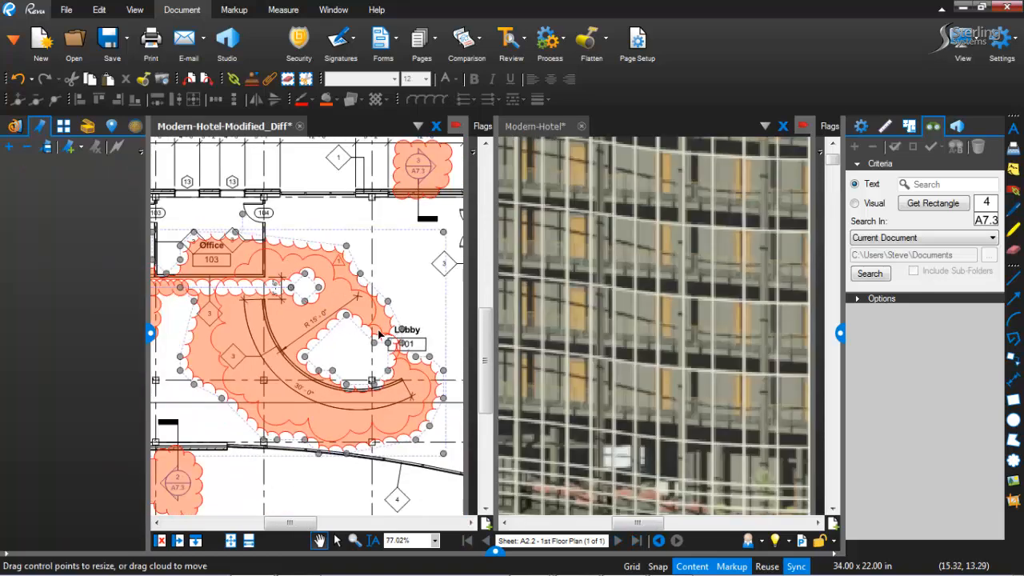
Deselect the cloud and bring the original Modern-Hotel document to sheet A2.2 - 1st Floor Plan beside the difference drawing's Reception and Office area.
left_click(352, 330)
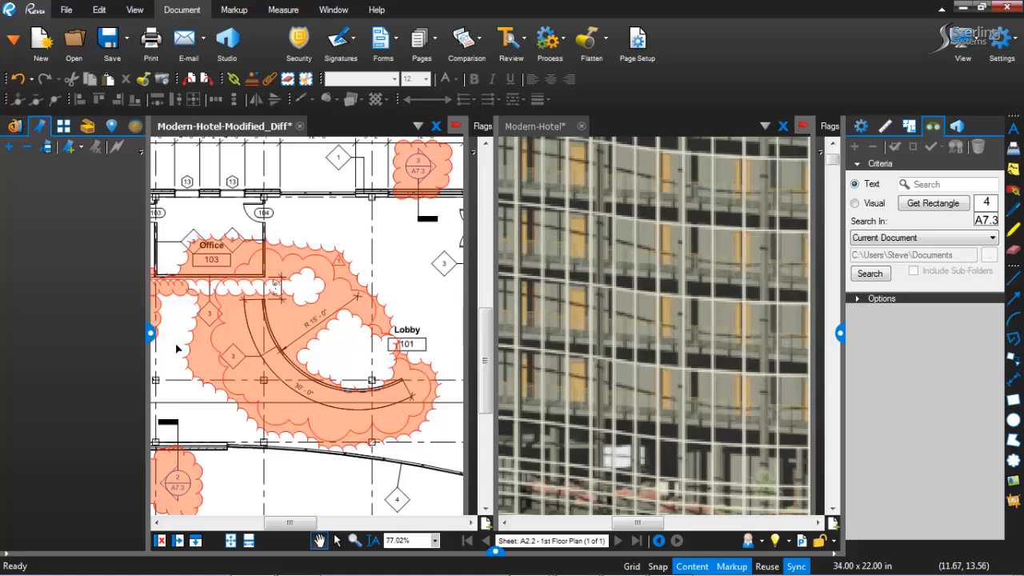
left_click_drag(249, 353, 408, 400)
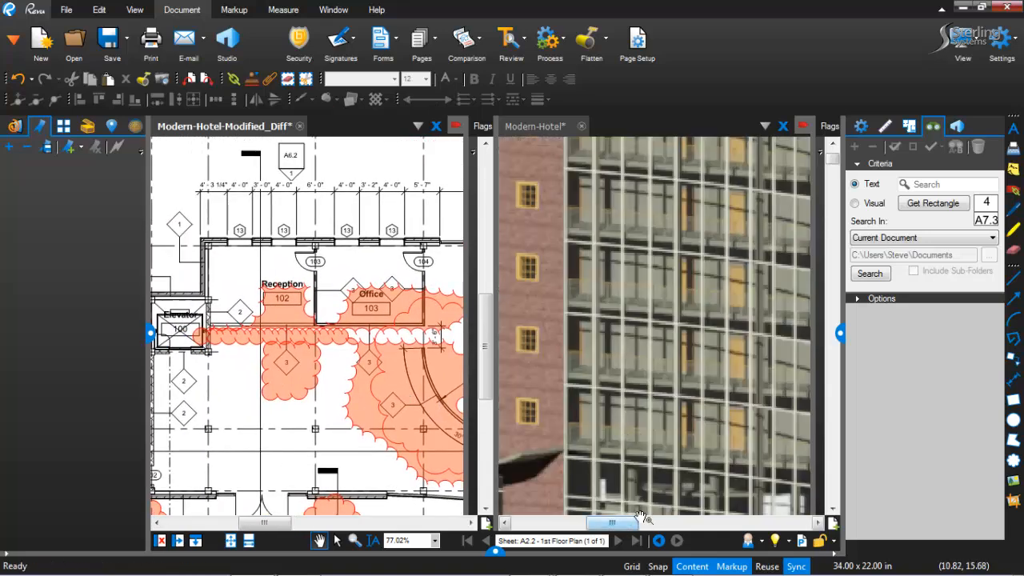
left_click(736, 416)
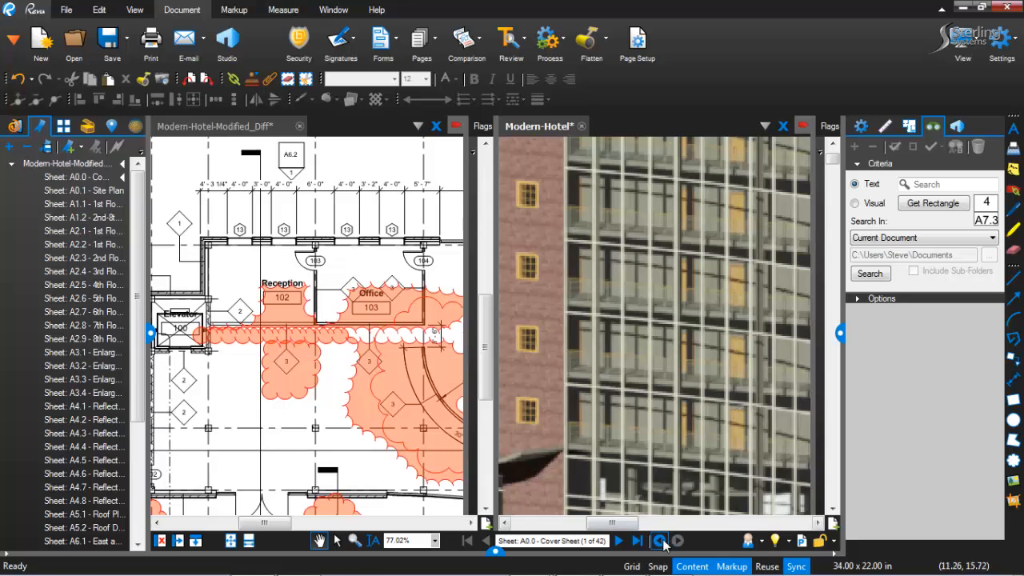
left_click(618, 540)
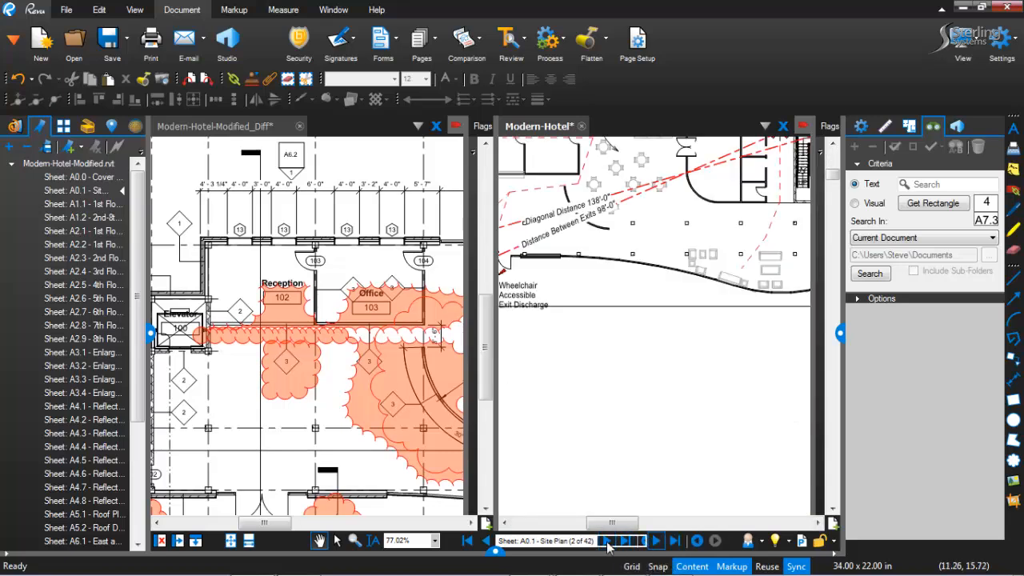
left_click(608, 542)
left_click(652, 541)
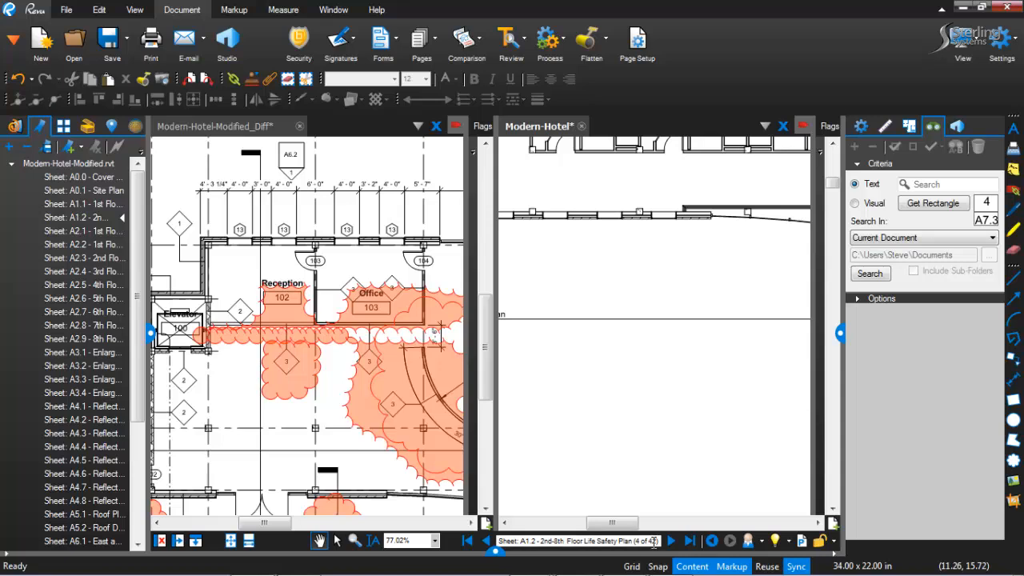
left_click(670, 541)
left_click(670, 541)
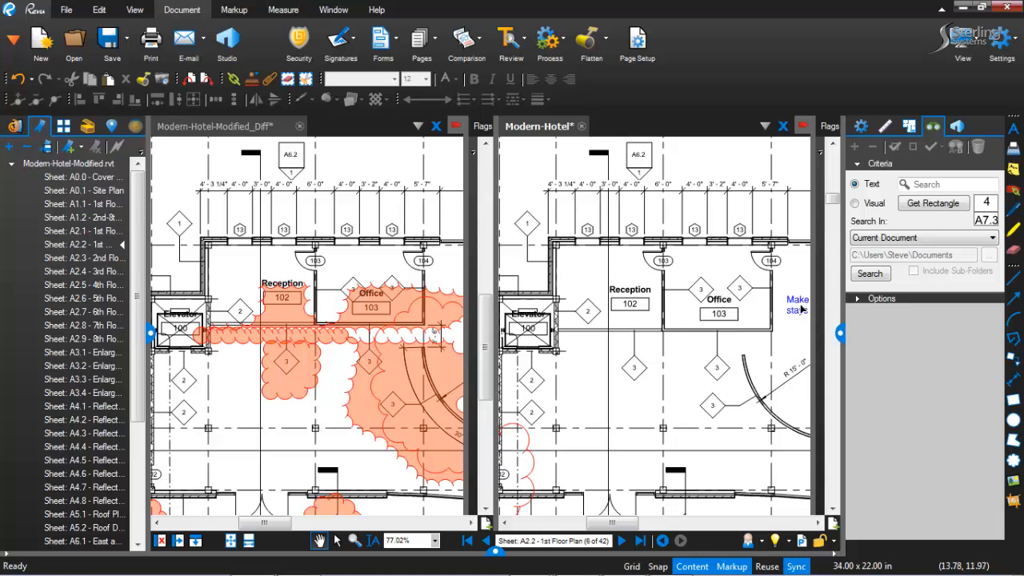
Close the Modern-Hotel document without saving its changes.
left_click(782, 126)
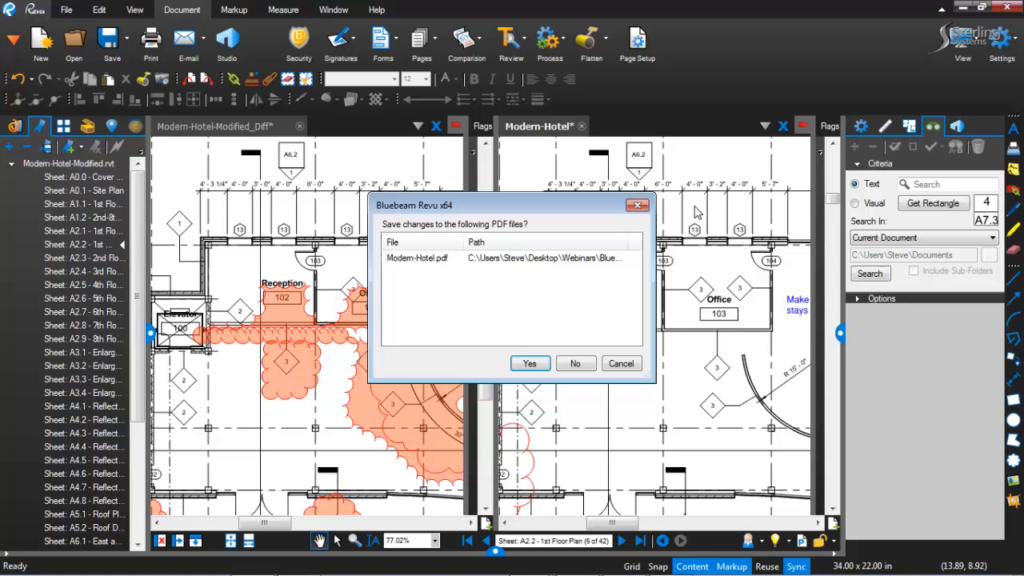
left_click(574, 364)
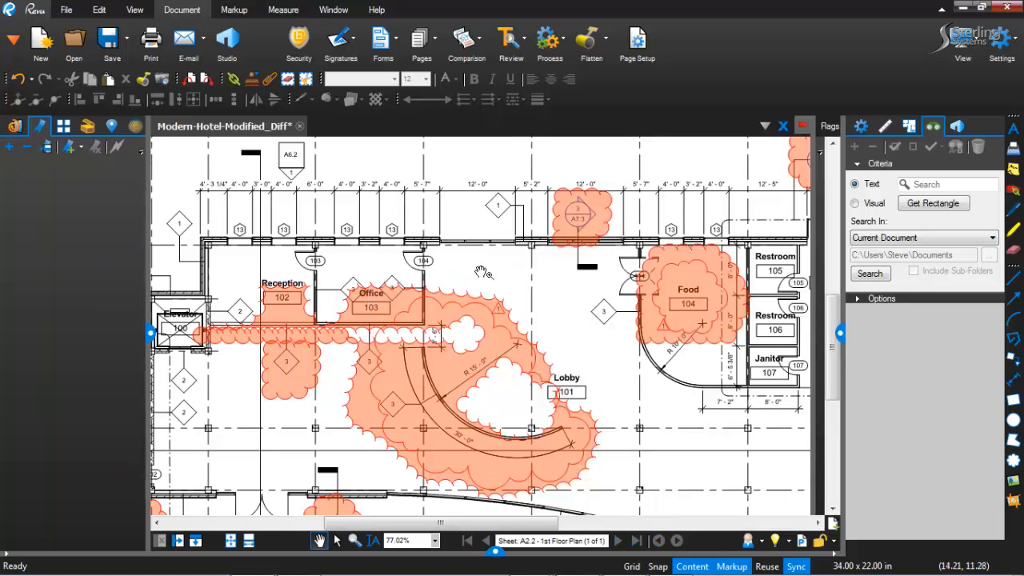
Bring up the measurement tools for dimensioning Office 103 on the marked-up floor plan.
scroll(401, 298, "up", 4)
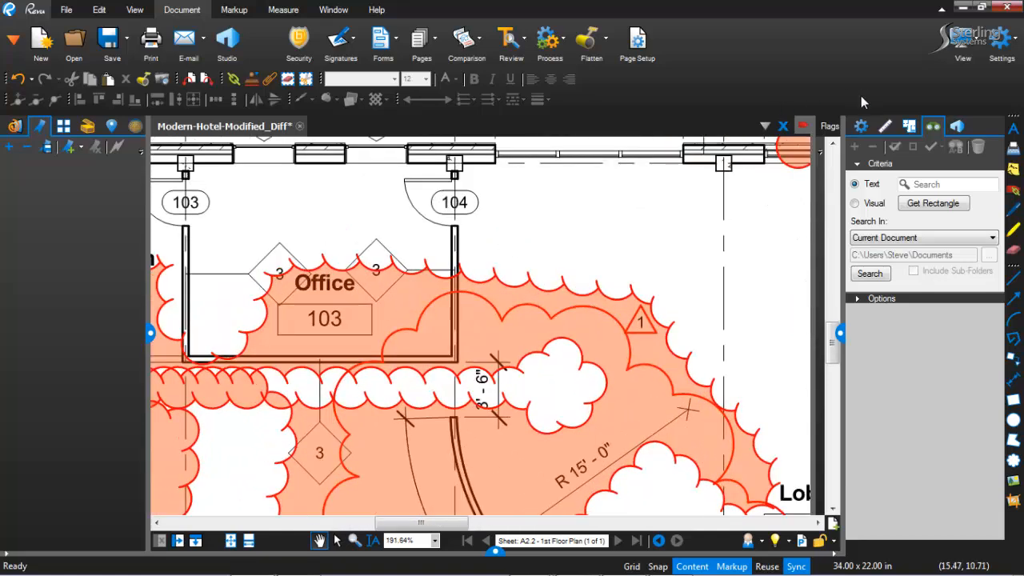
left_click(862, 126)
left_click(884, 128)
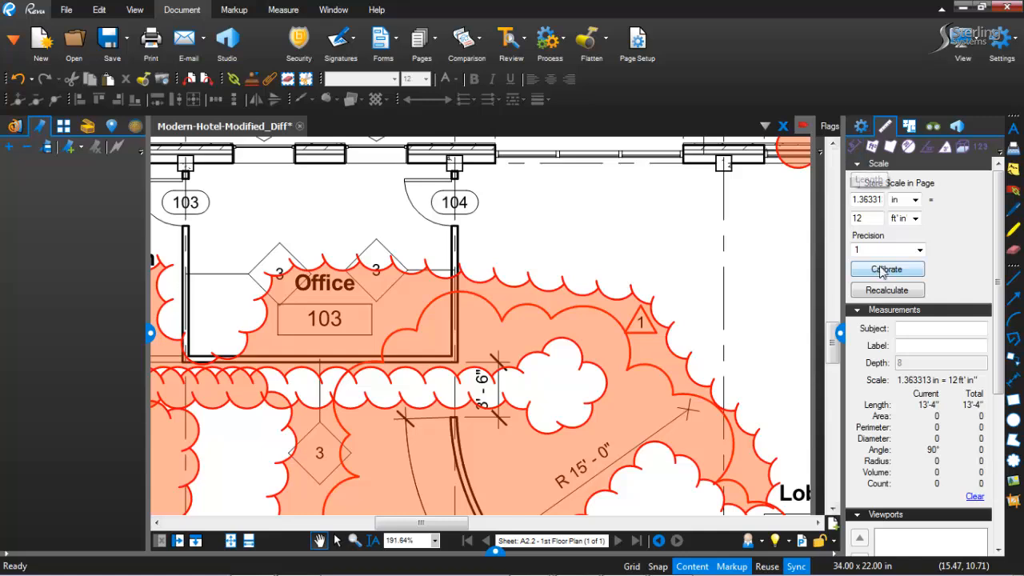
left_click(858, 152)
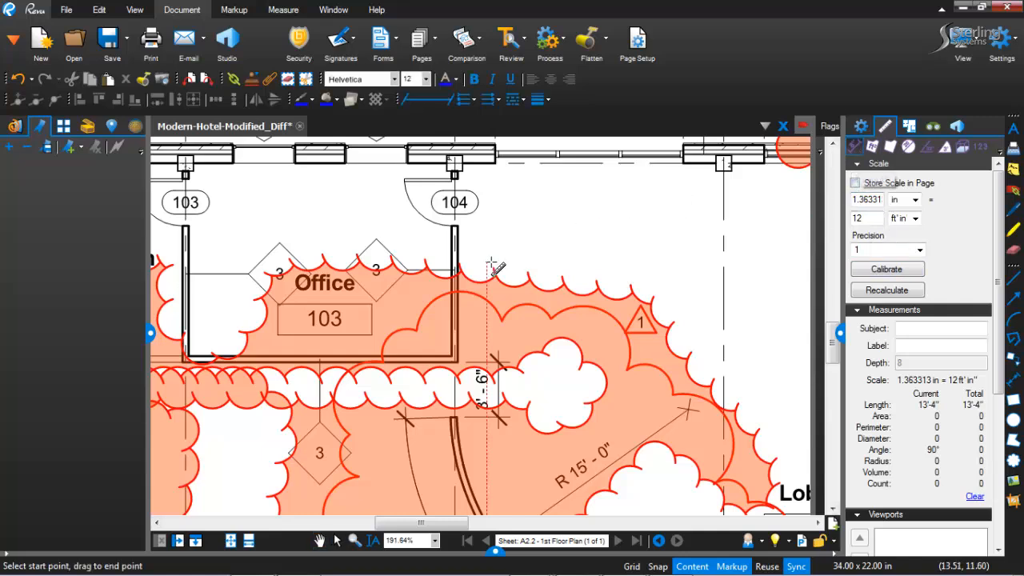
left_click(452, 359)
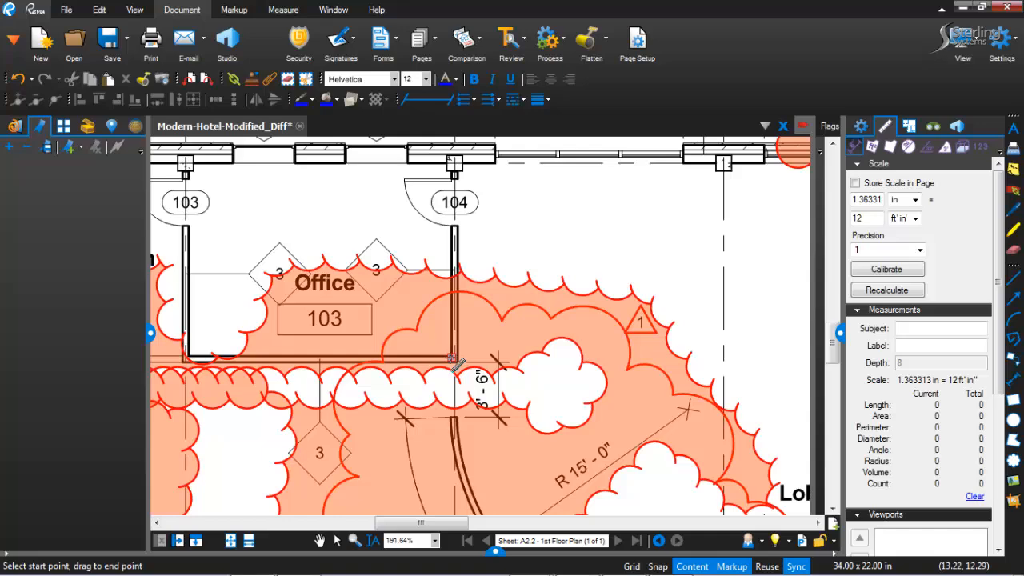
scroll(455, 352, "up", 5)
scroll(452, 330, "down", 4)
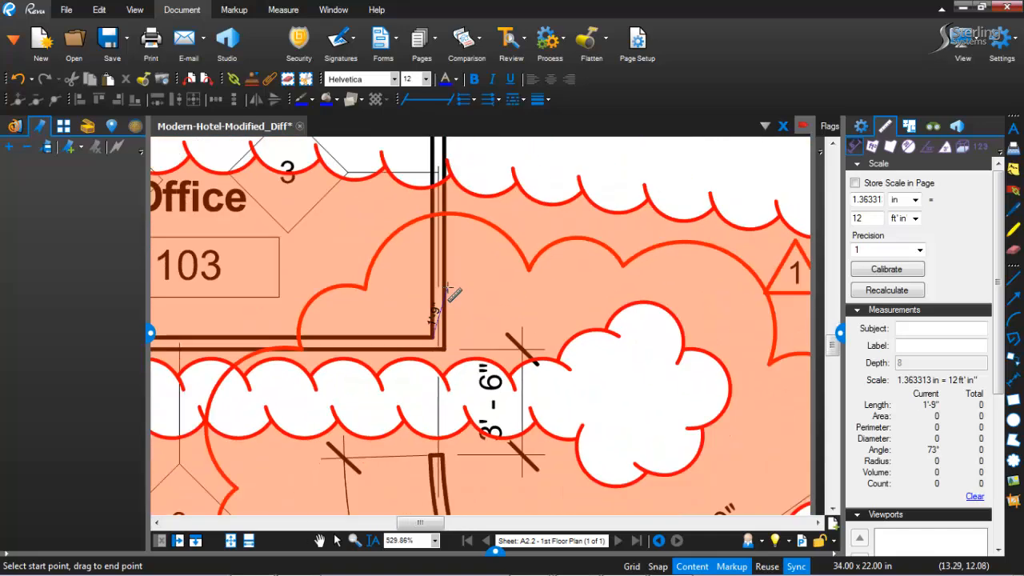
scroll(434, 216, "up", 6)
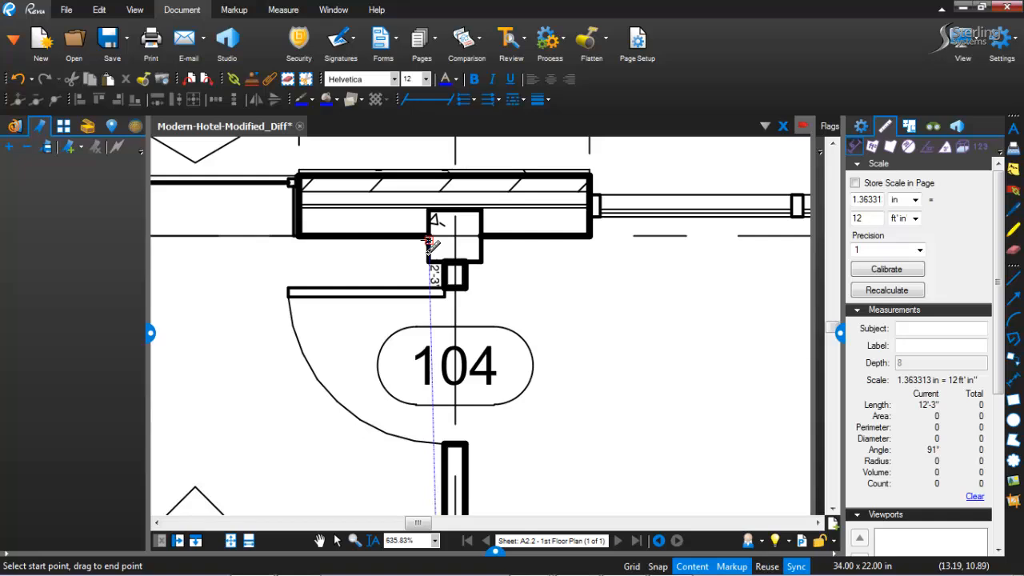
scroll(430, 244, "down", 2)
key("Escape")
scroll(416, 243, "up", 4)
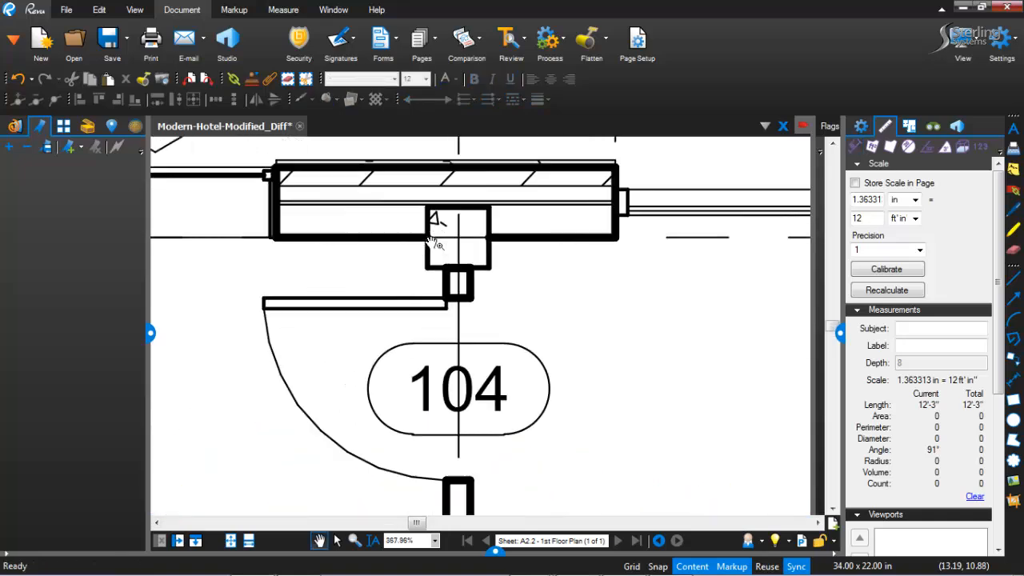
Dimension the depth of Office 103 from the exterior wall near door 104 to the room's inside corner, placing the dimension outside the room.
left_click(854, 147)
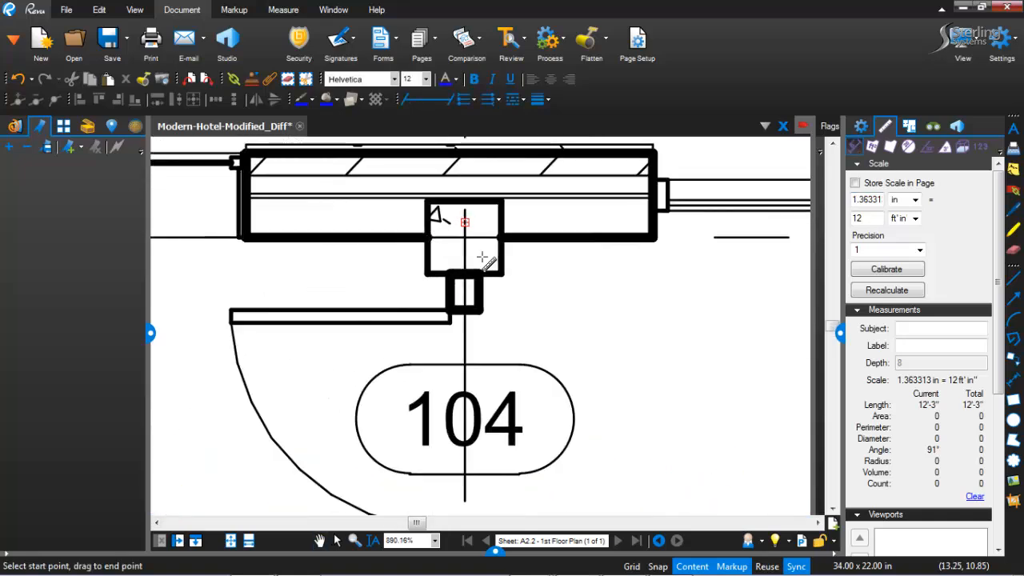
left_click(428, 237)
scroll(428, 238, "down", 3)
left_click_drag(434, 411, 460, 211)
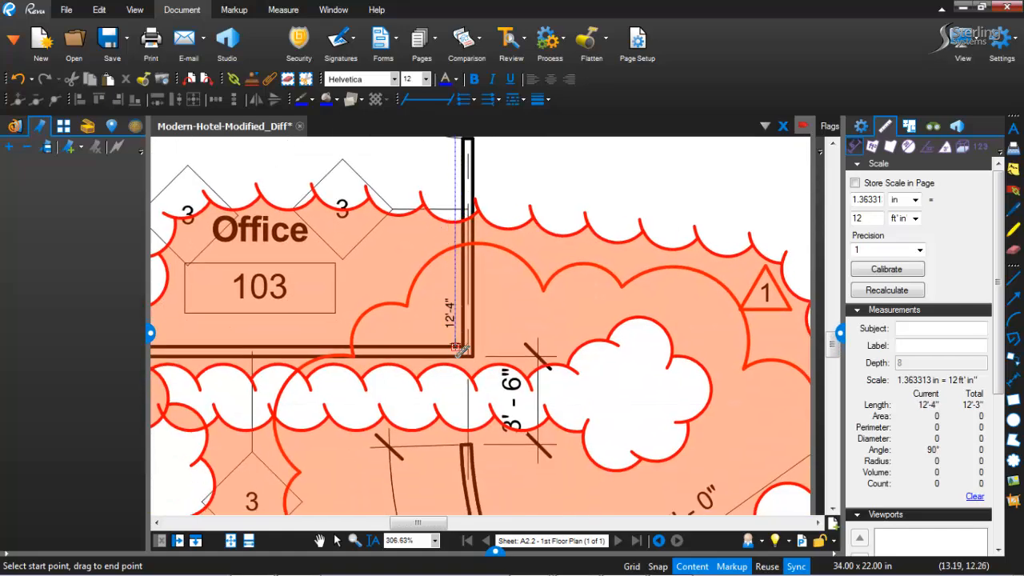
scroll(551, 264, "down", 2)
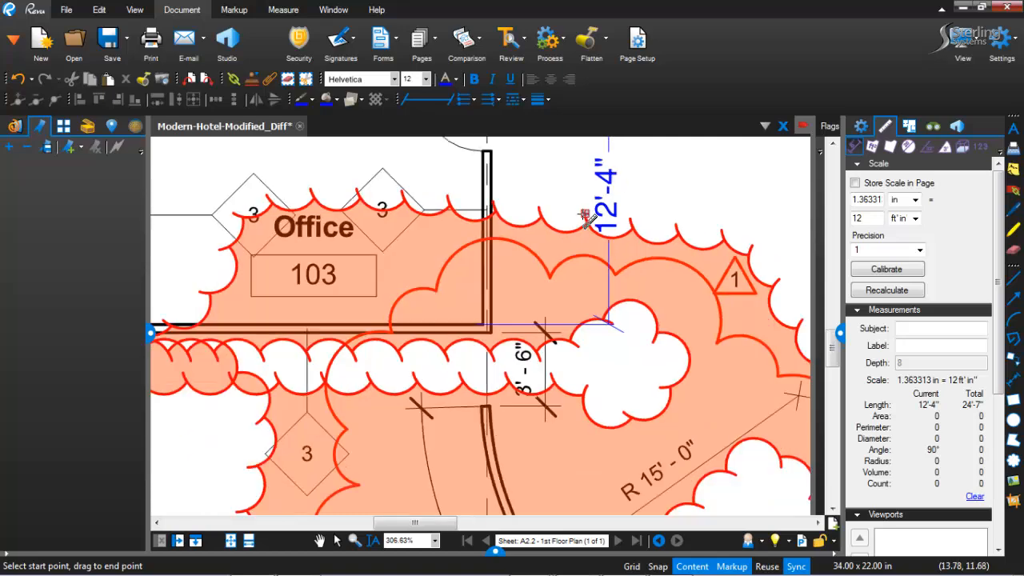
left_click(537, 341)
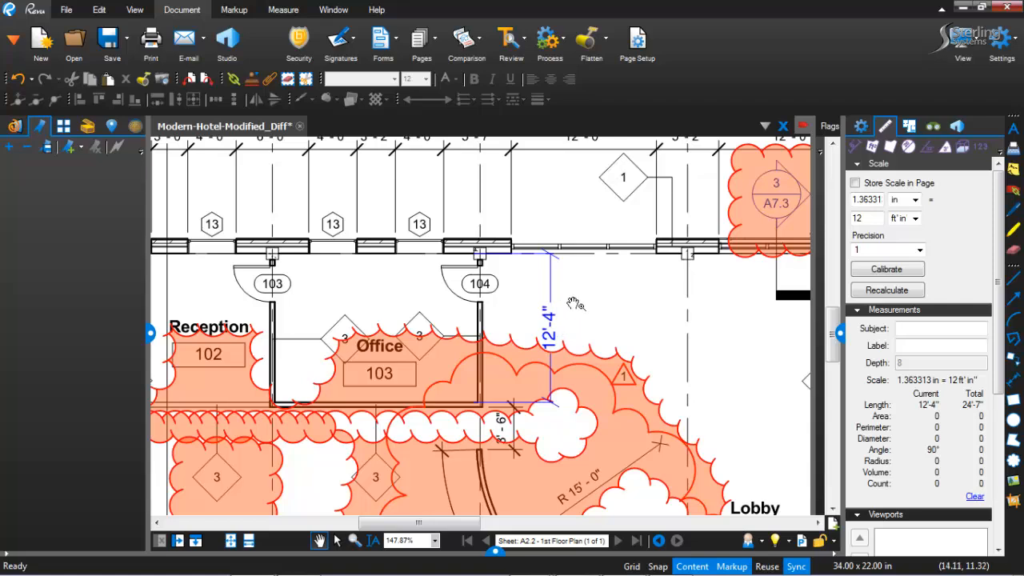
Add the text note "This now needs to be 15'-0"" beside the Office 103 depth dimension.
left_click_drag(635, 318, 547, 343)
left_click(1013, 128)
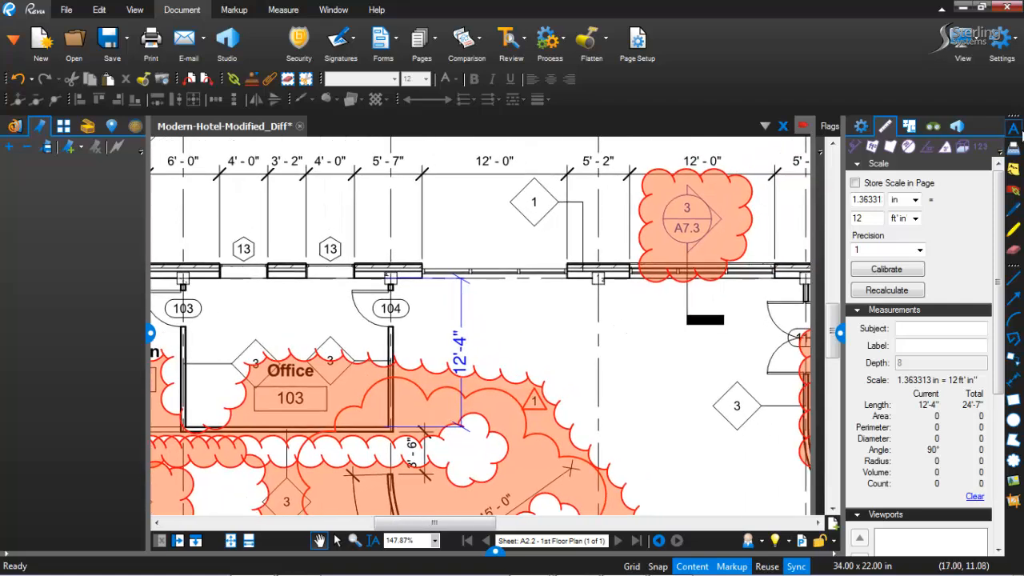
mouse_move(480, 322)
left_mouse_down()
mouse_move(621, 389)
mouse_move(652, 384)
left_mouse_up()
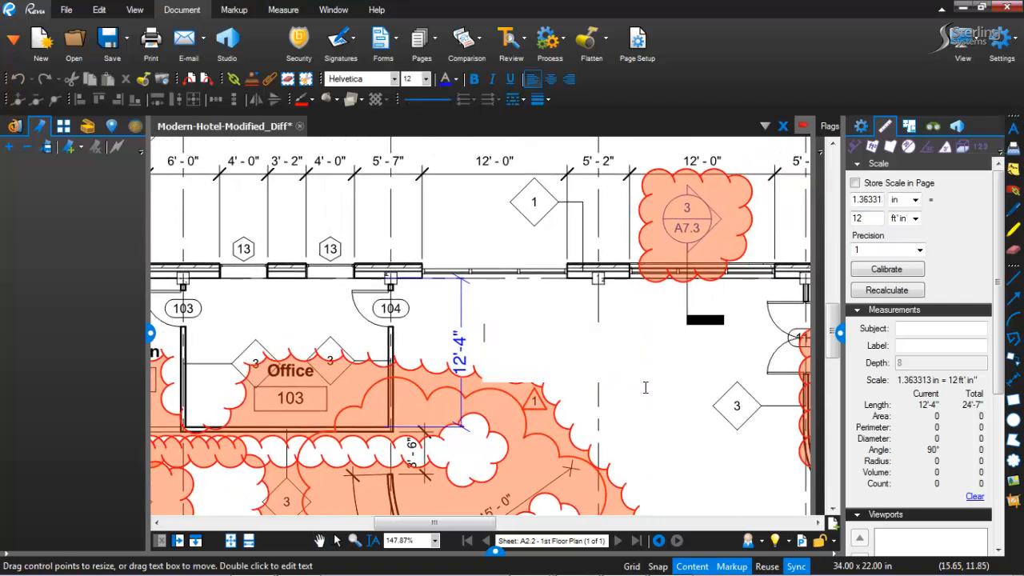
type("This ")
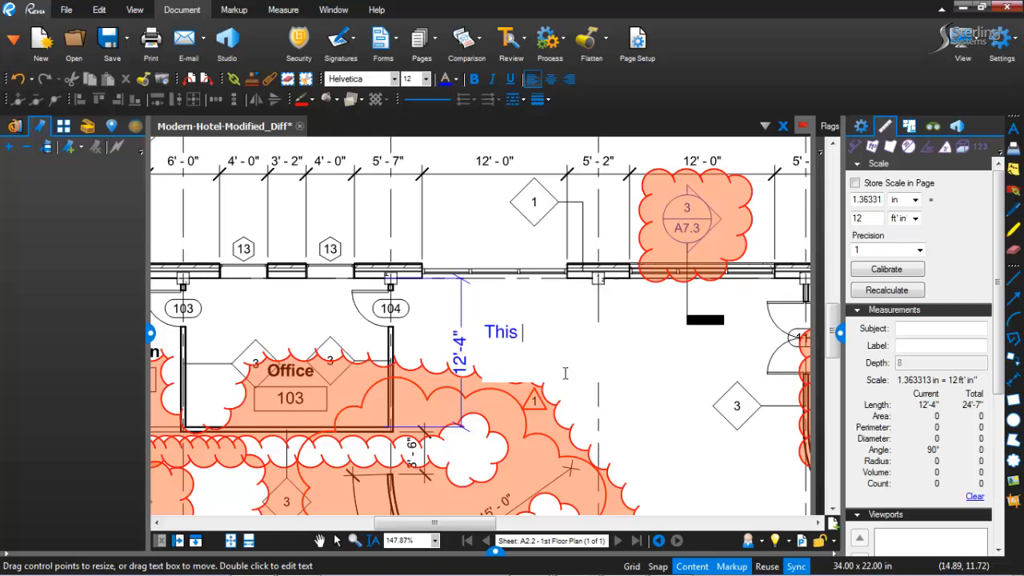
type("now needs to ")
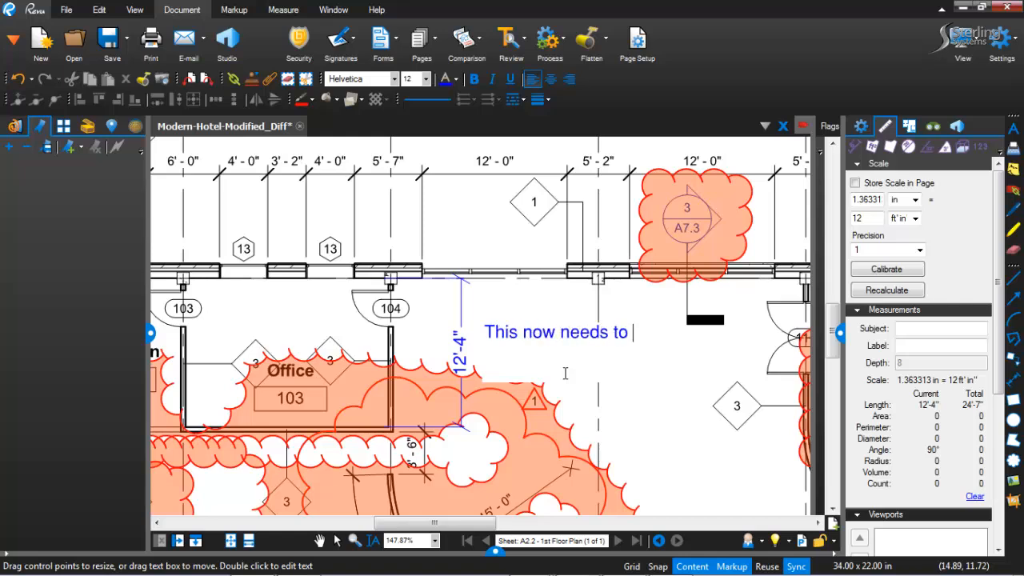
type("be 15'-0\"")
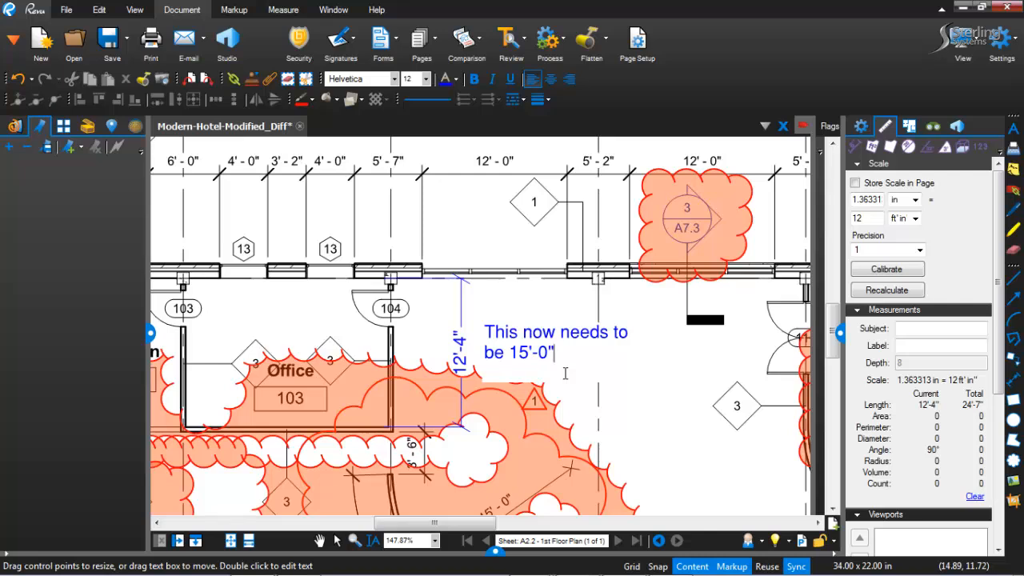
key("Escape")
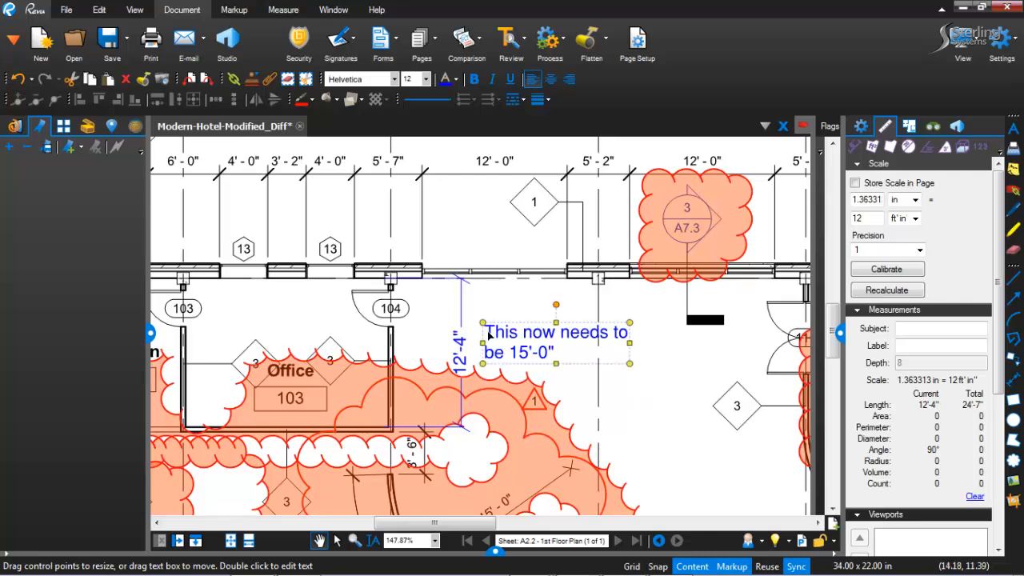
left_click(494, 229)
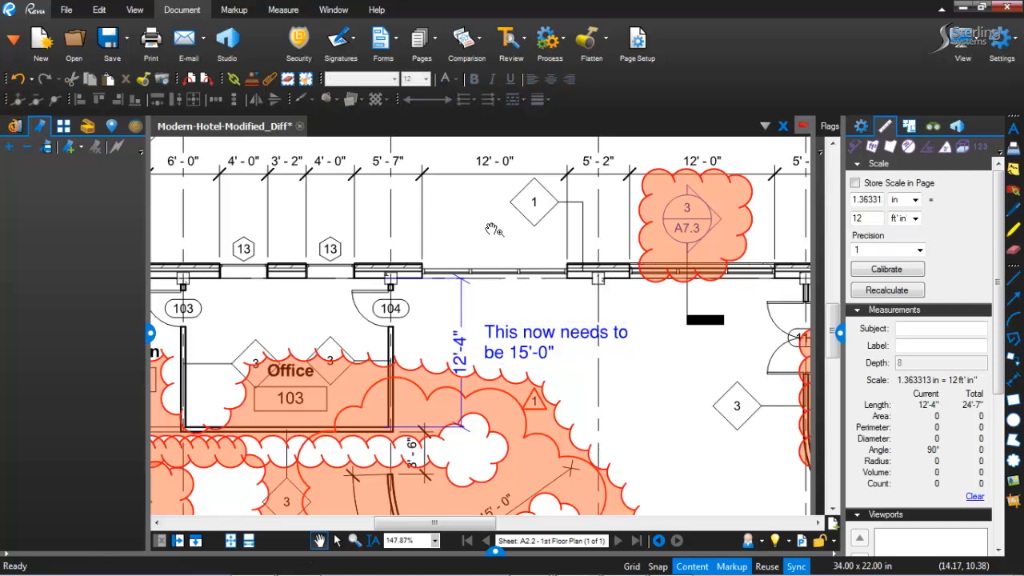
left_click(206, 40)
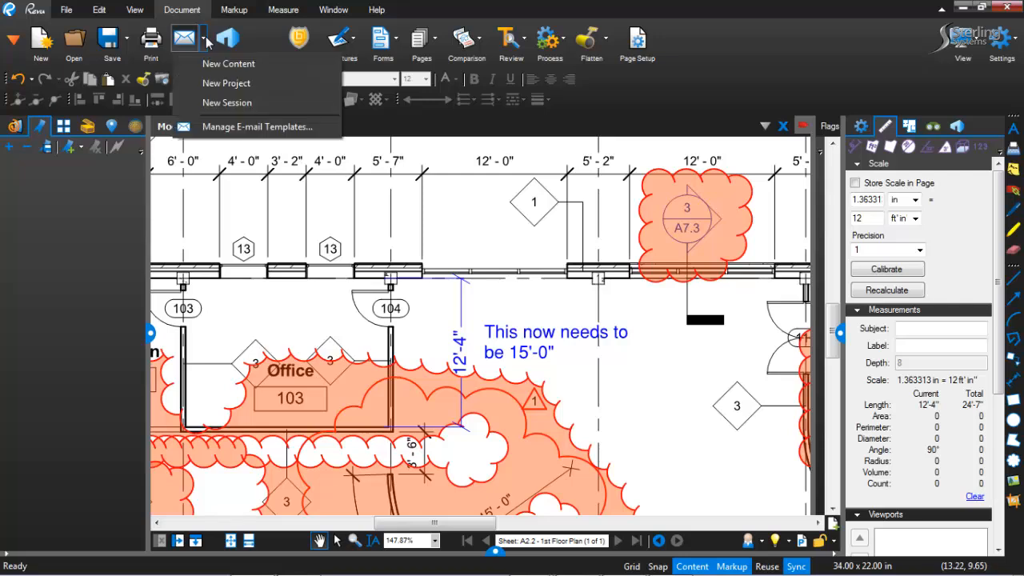
left_click(207, 40)
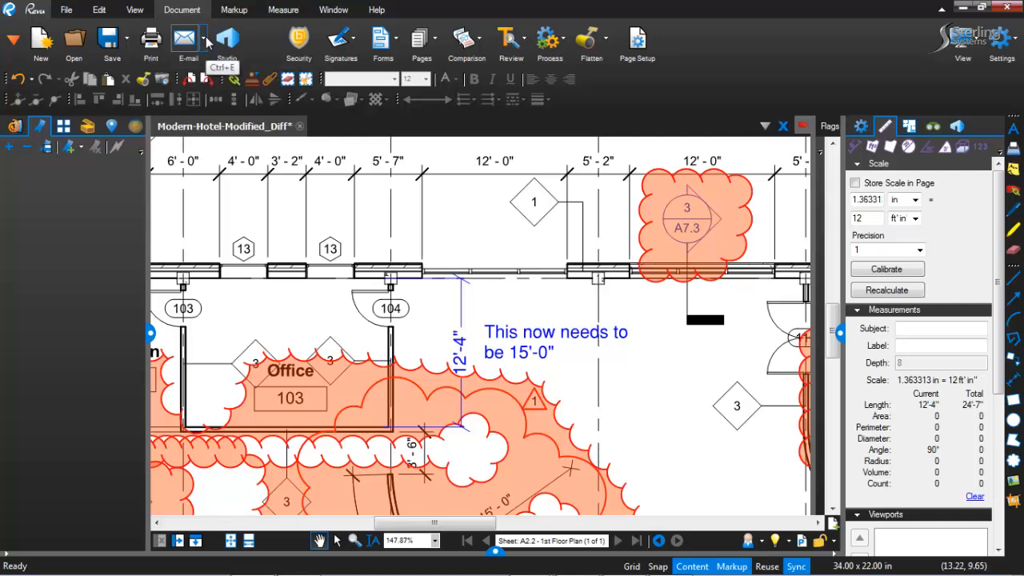
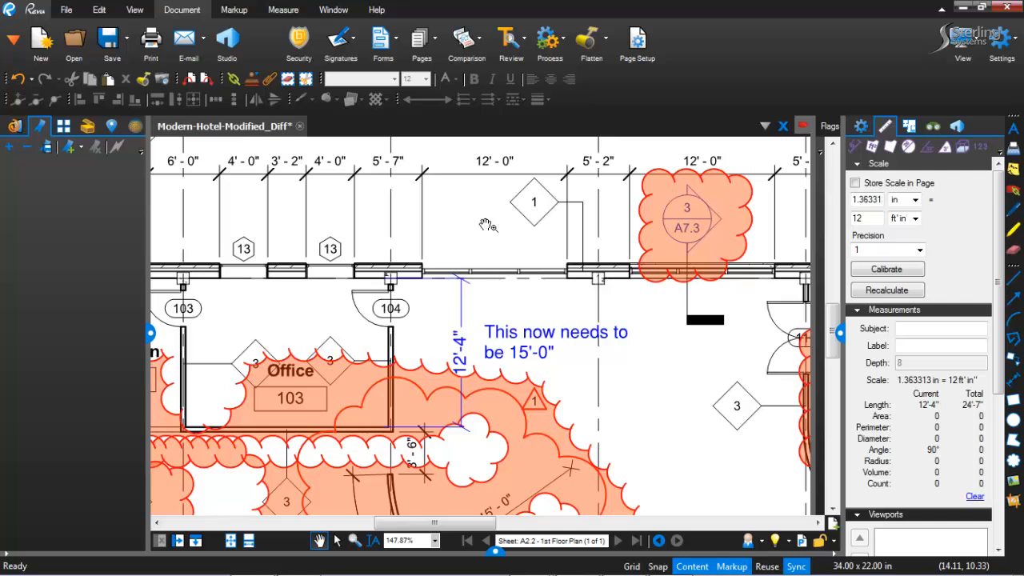
scroll(487, 225, "down", 3)
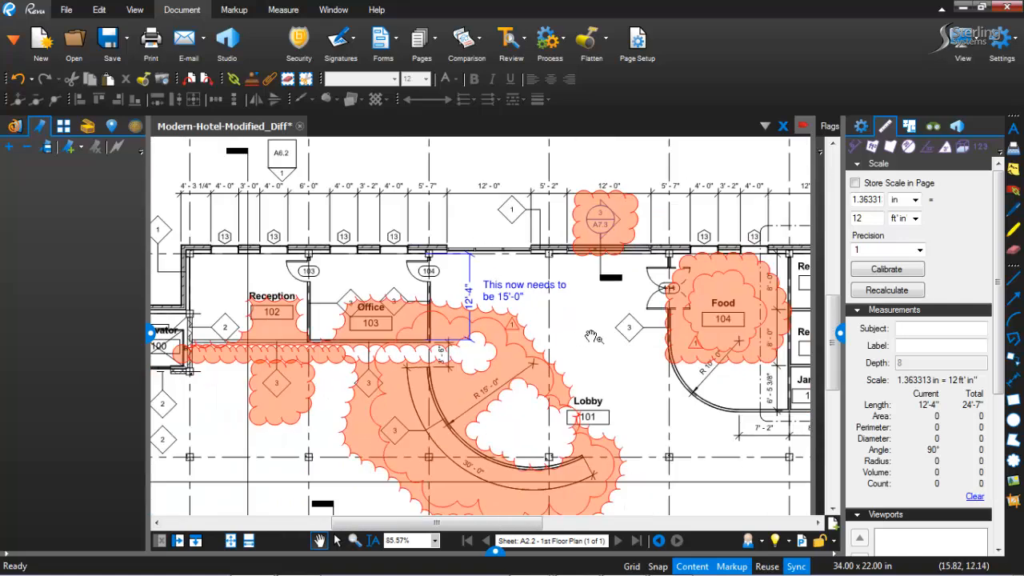
scroll(592, 336, "down", 3)
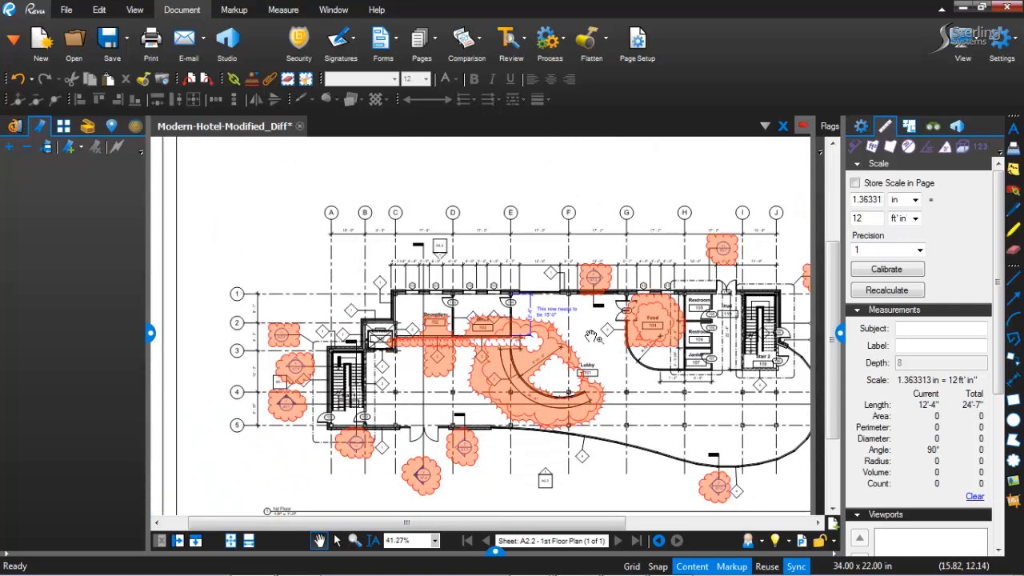
left_click_drag(649, 420, 554, 382)
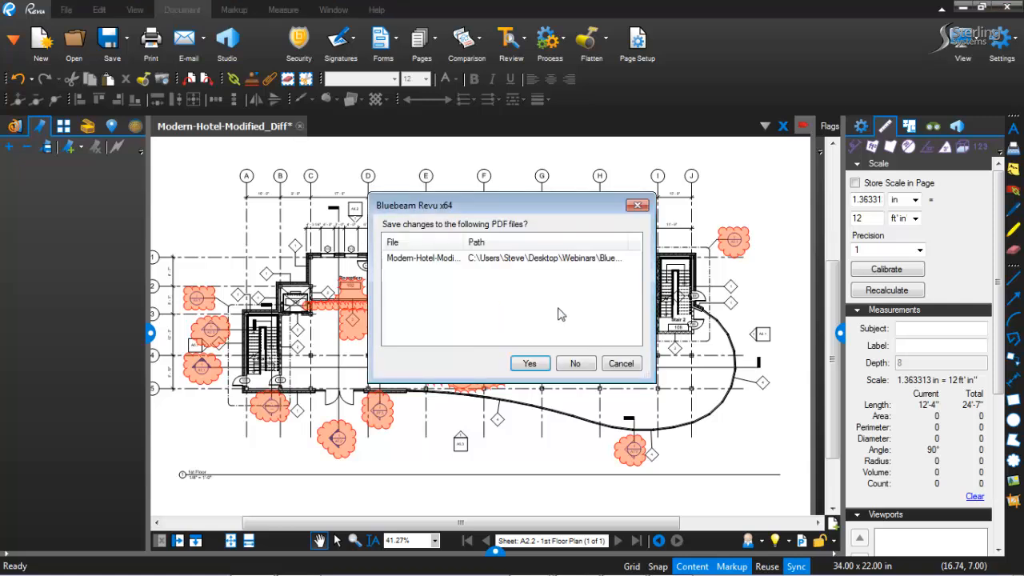
Close the Modern-Hotel-Modified_Diff document without saving its changes.
left_click(575, 365)
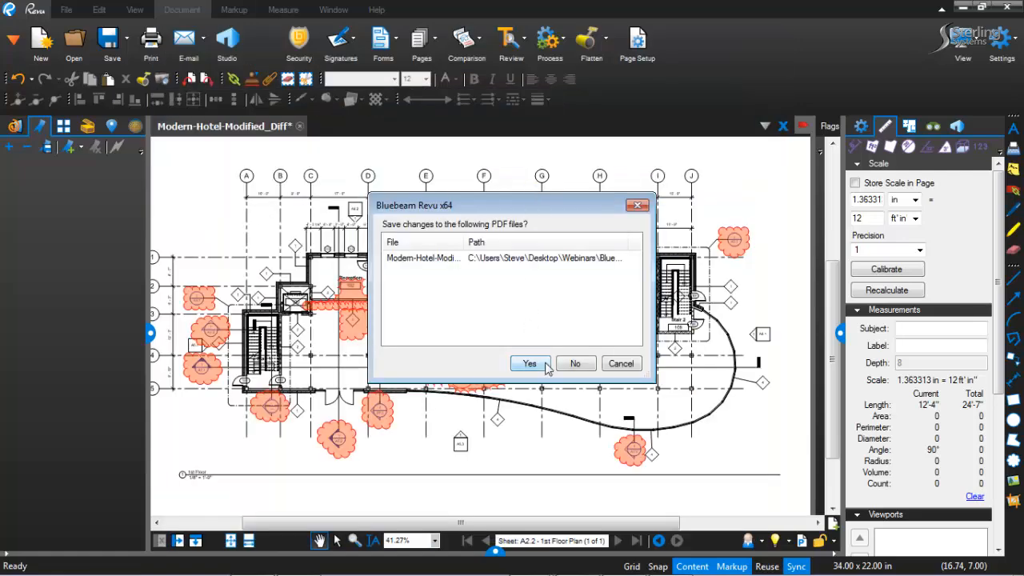
left_click(573, 366)
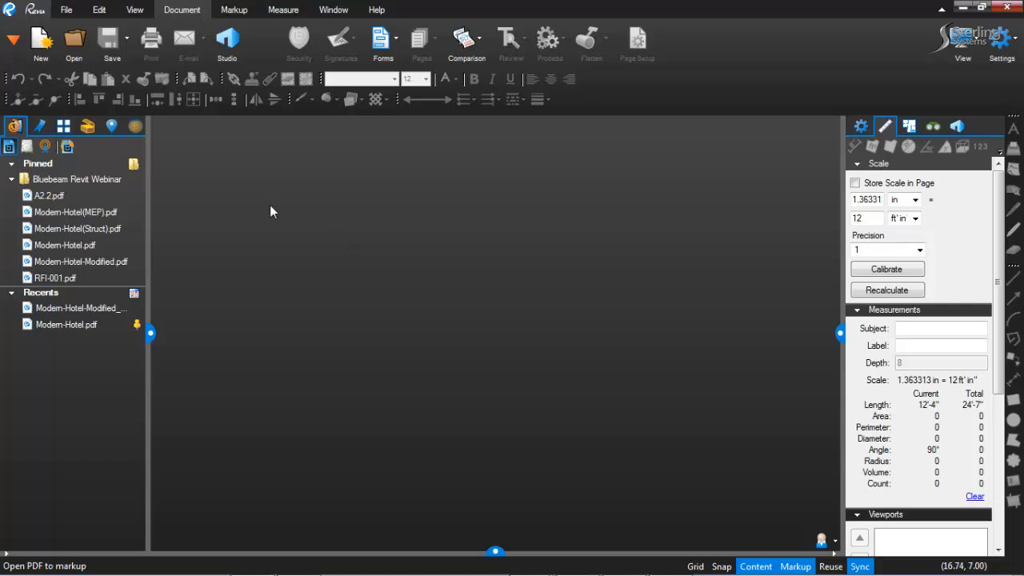
Start Overlay Pages and select Modern-Hotel.pdf and Modern-Hotel-Modified.pdf as the files to overlay.
left_click(478, 44)
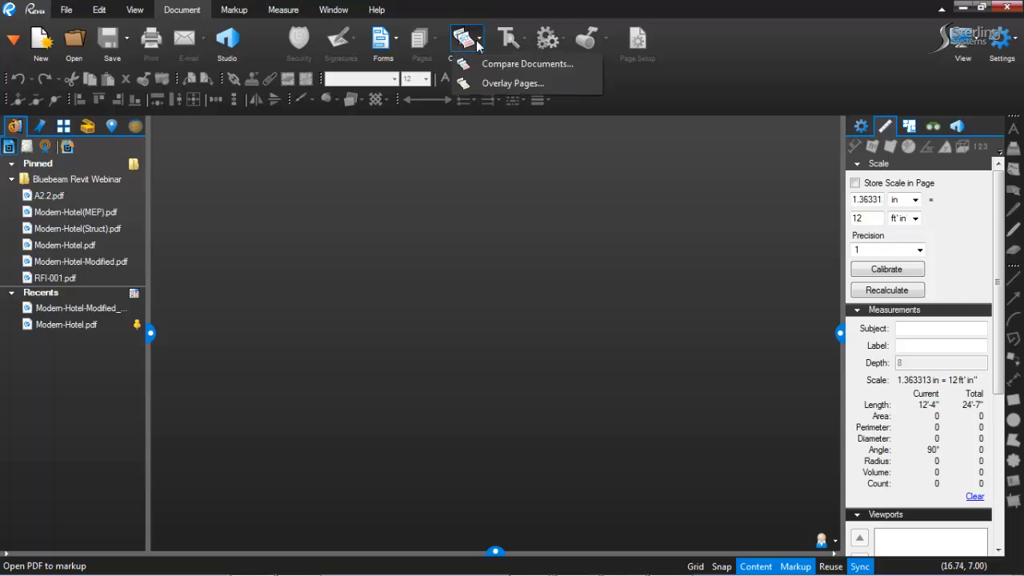
left_click(498, 86)
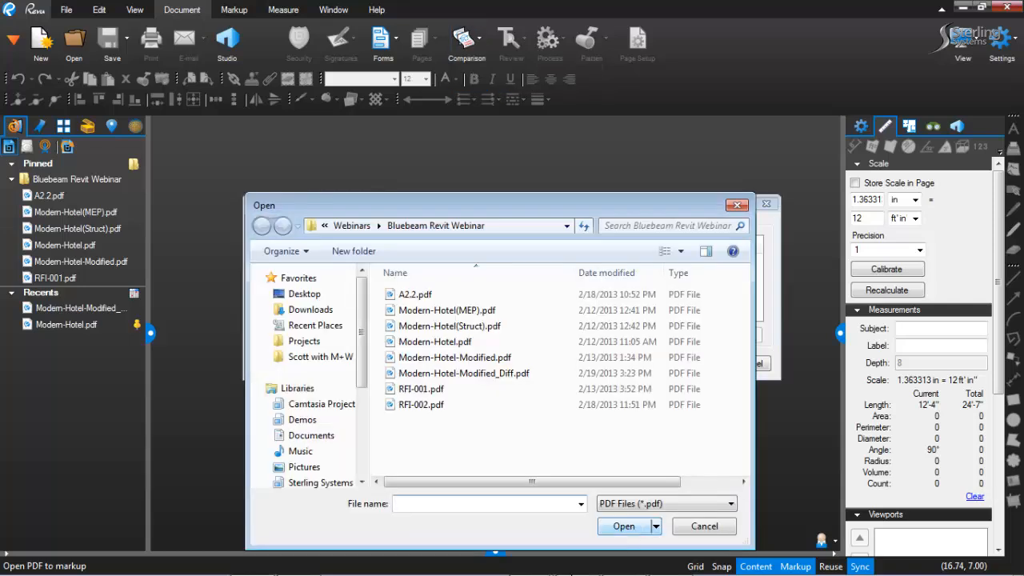
left_click_drag(504, 207, 527, 158)
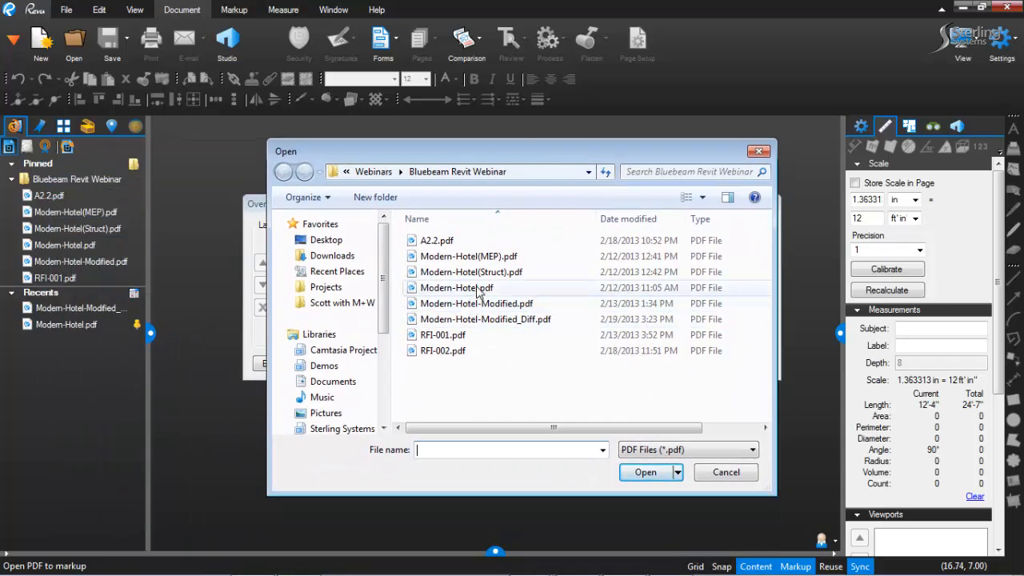
left_click(479, 289)
left_click(502, 305, "ctrl")
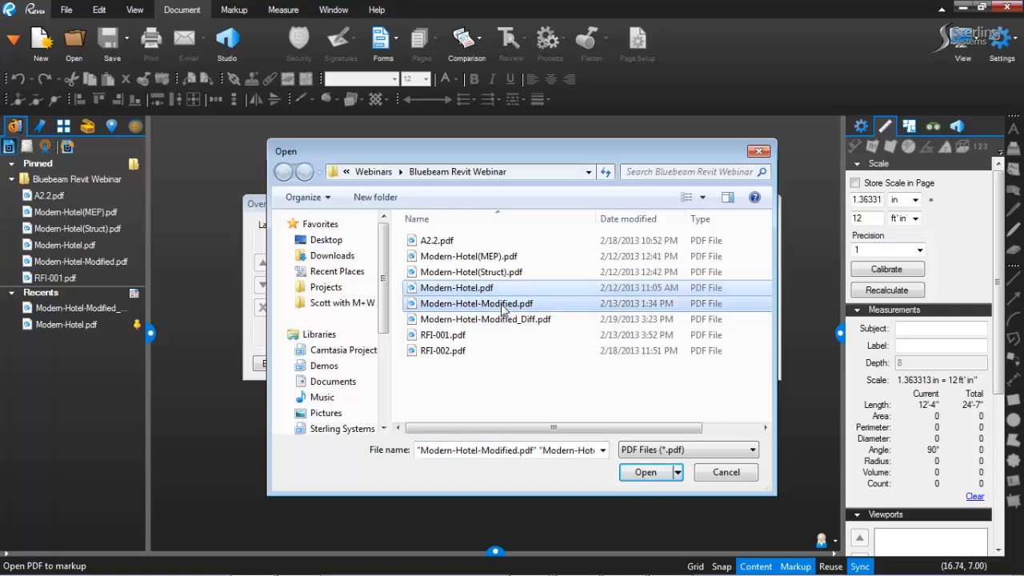
Delete the comparison file Modern-Hotel-Modified_Diff.pdf from the Bluebeam Revit Webinar folder.
left_click(522, 327)
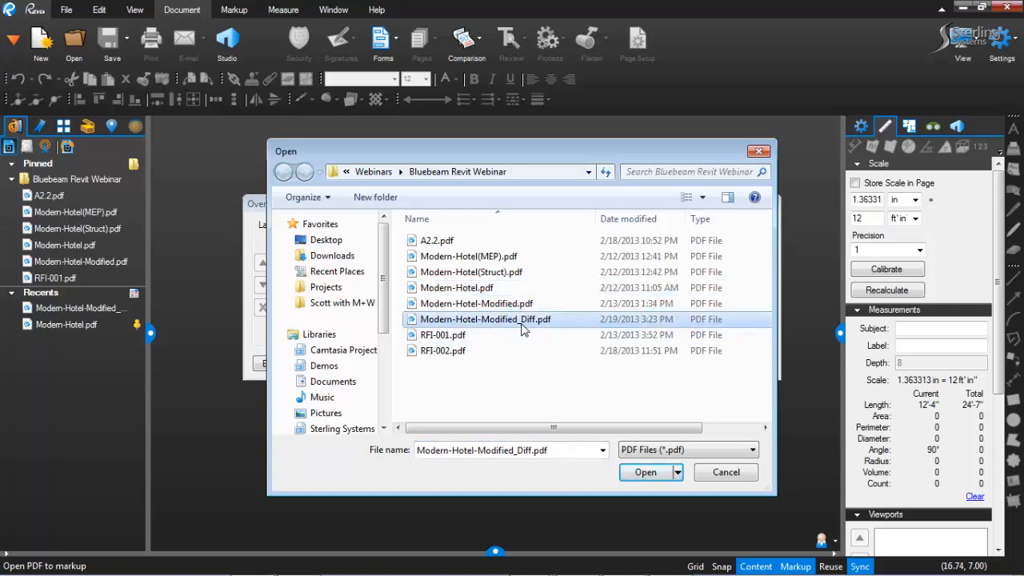
double_click(520, 320)
right_click(521, 320)
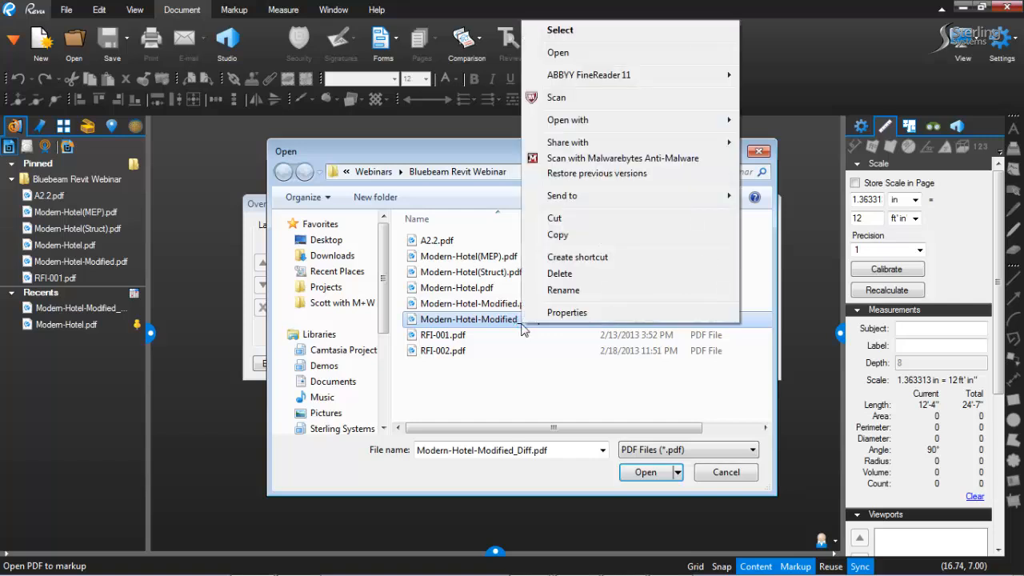
left_click(590, 281)
left_click(571, 358)
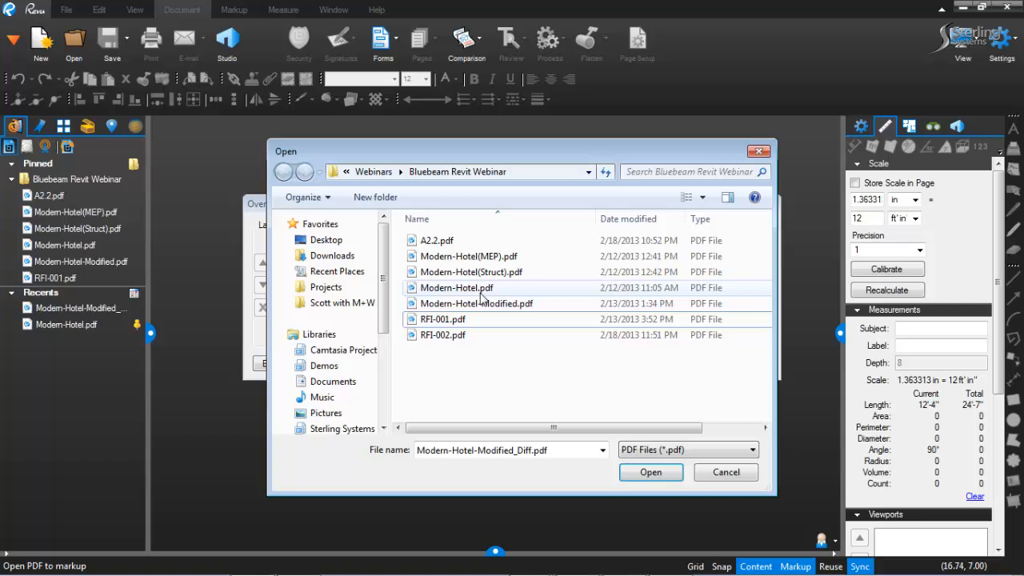
Choose Modern-Hotel.pdf and Modern-Hotel-Modified.pdf together as the source files for the overlay.
left_click(480, 291)
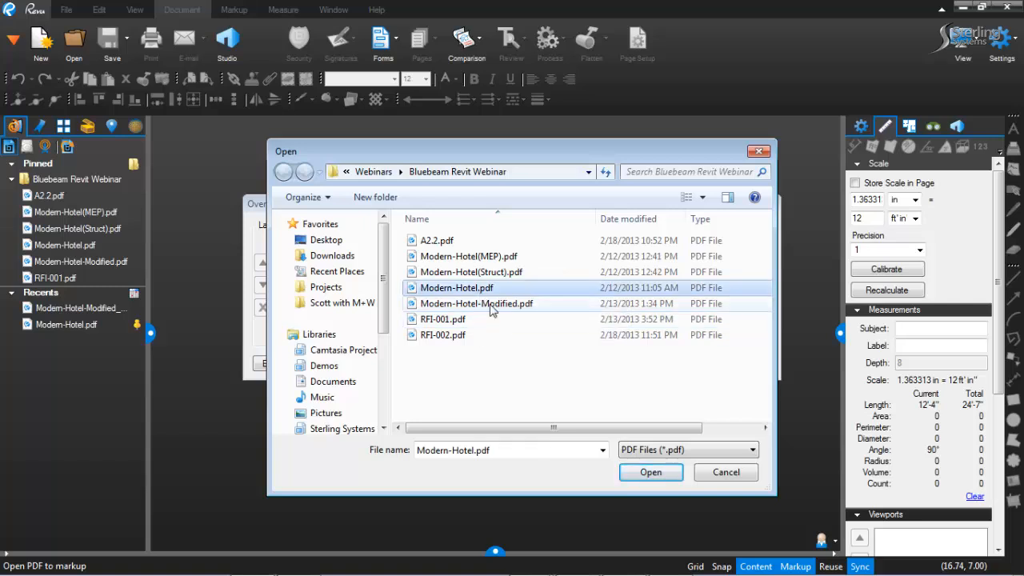
left_click(492, 308, "ctrl")
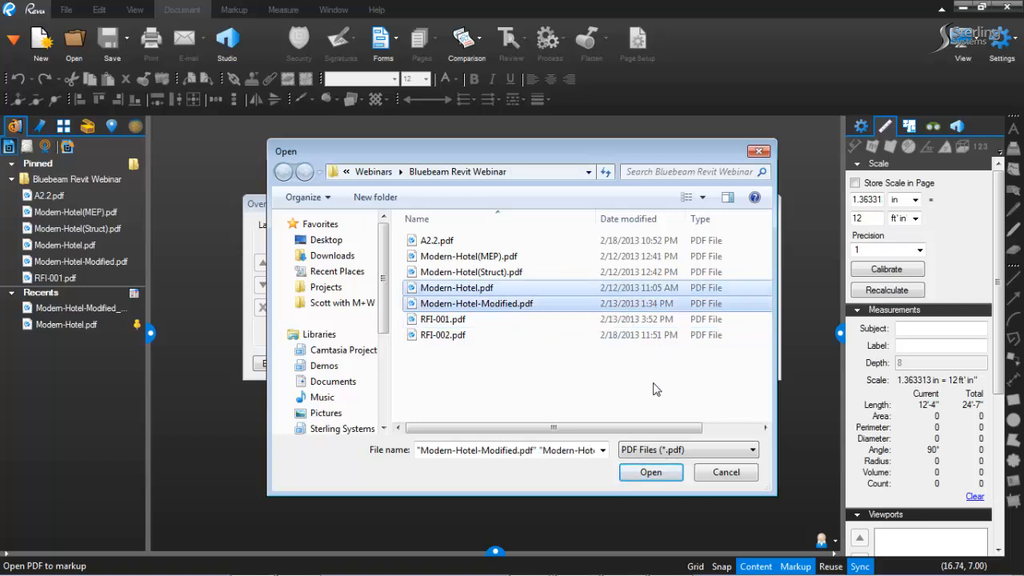
left_click(650, 472)
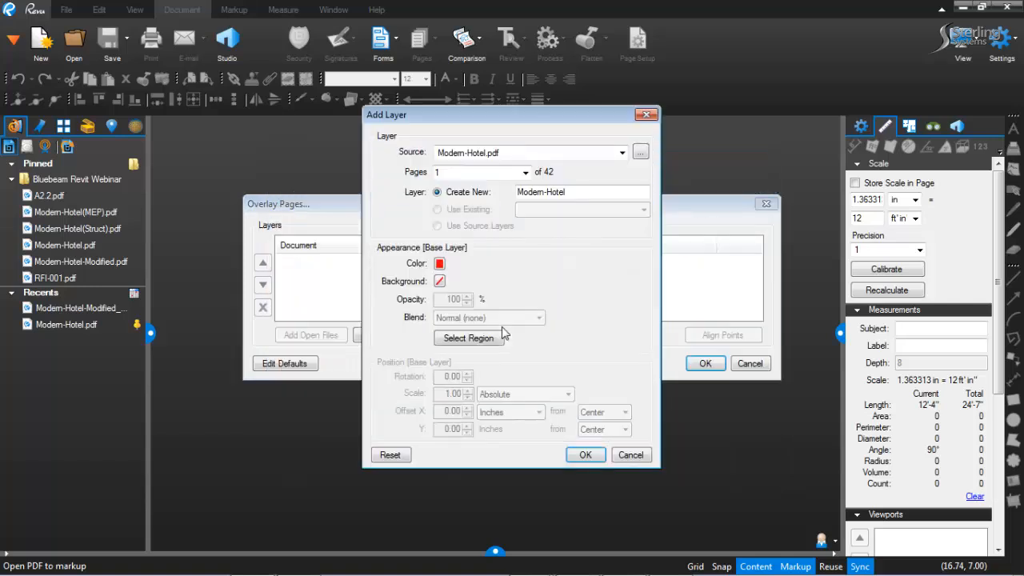
Set both the Modern-Hotel and Modern-Hotel-Modified layers to page 6 and generate the overlay.
double_click(454, 171)
type("6")
left_click(585, 454)
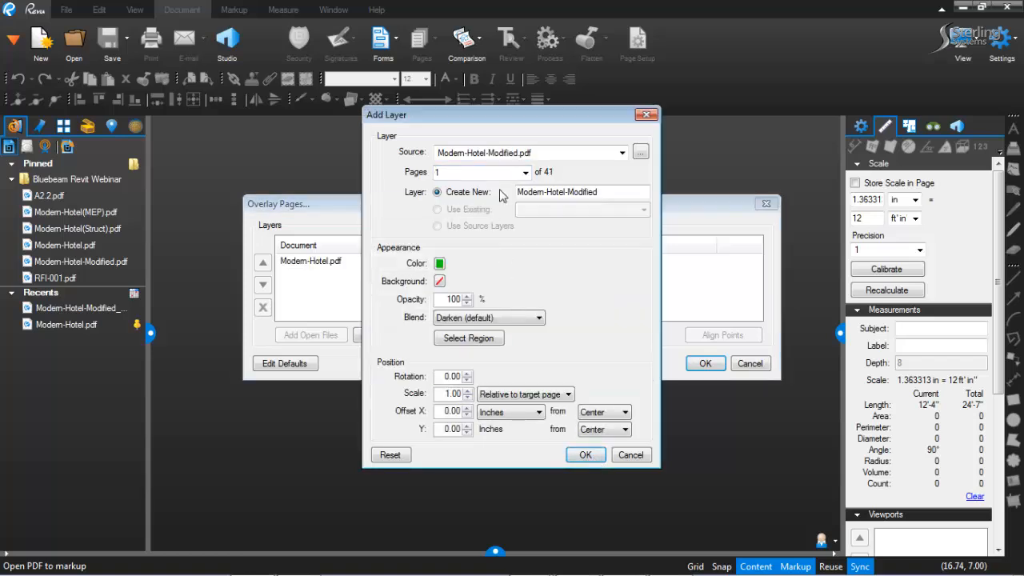
double_click(472, 172)
type("6")
left_click(590, 455)
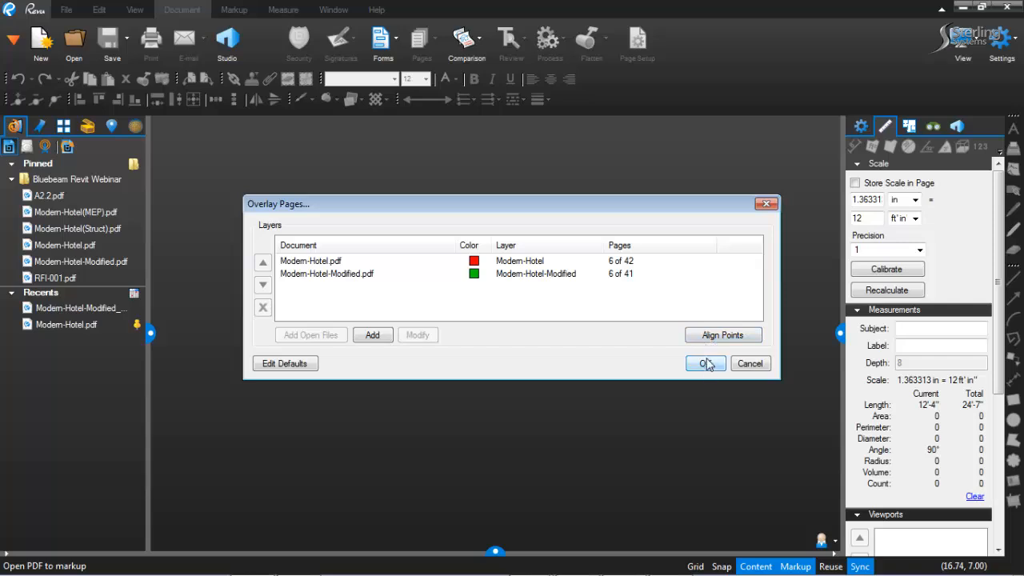
left_click(707, 361)
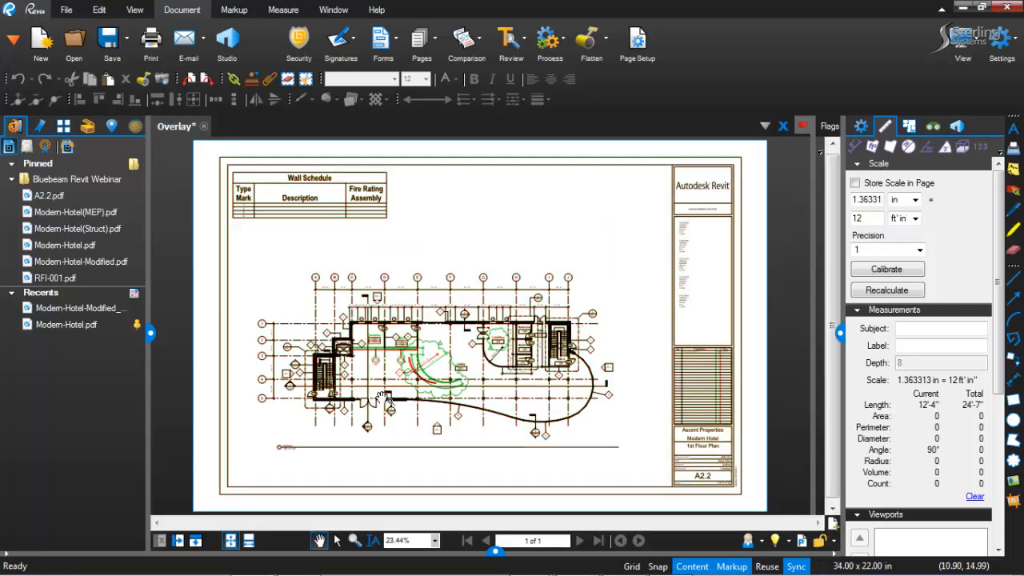
Examine the red and green differences between the two plans around Reception, Office, Lobby and Food Prep in the overlay.
scroll(382, 398, "up", 5)
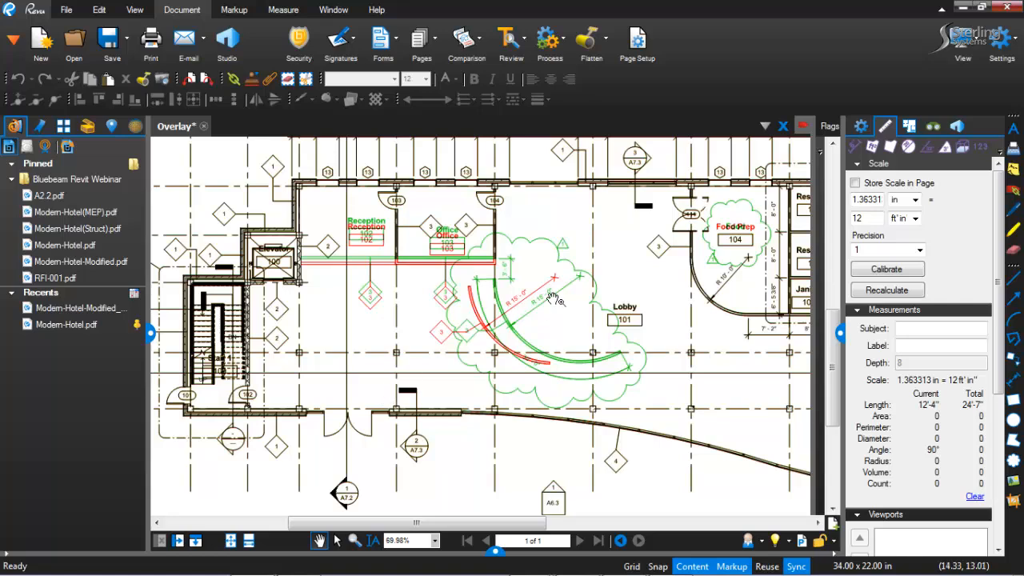
scroll(570, 318, "up", 3)
mouse_move(573, 317)
left_mouse_down()
mouse_move(526, 349)
mouse_move(521, 384)
left_mouse_up()
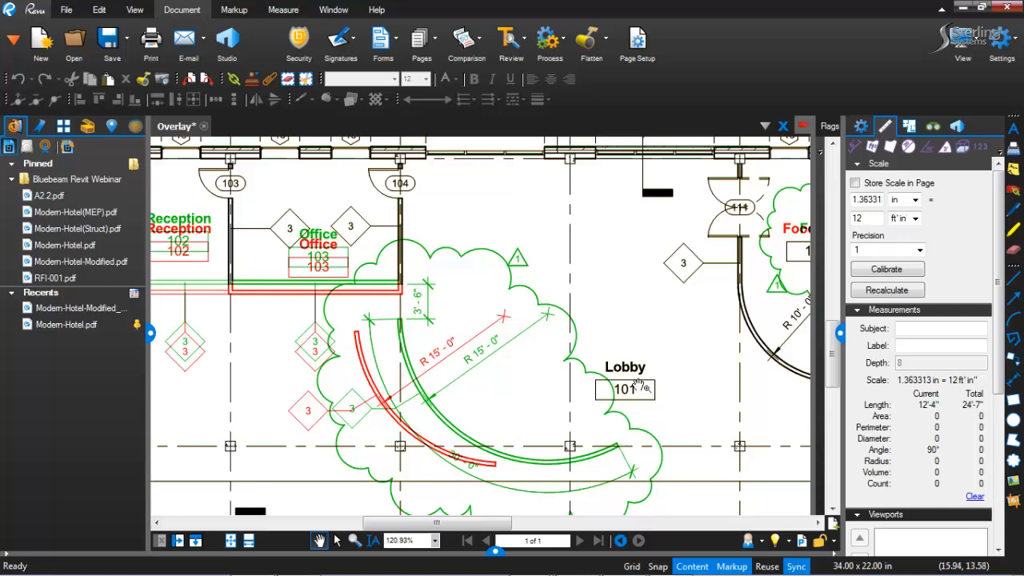
scroll(638, 322, "down", 2)
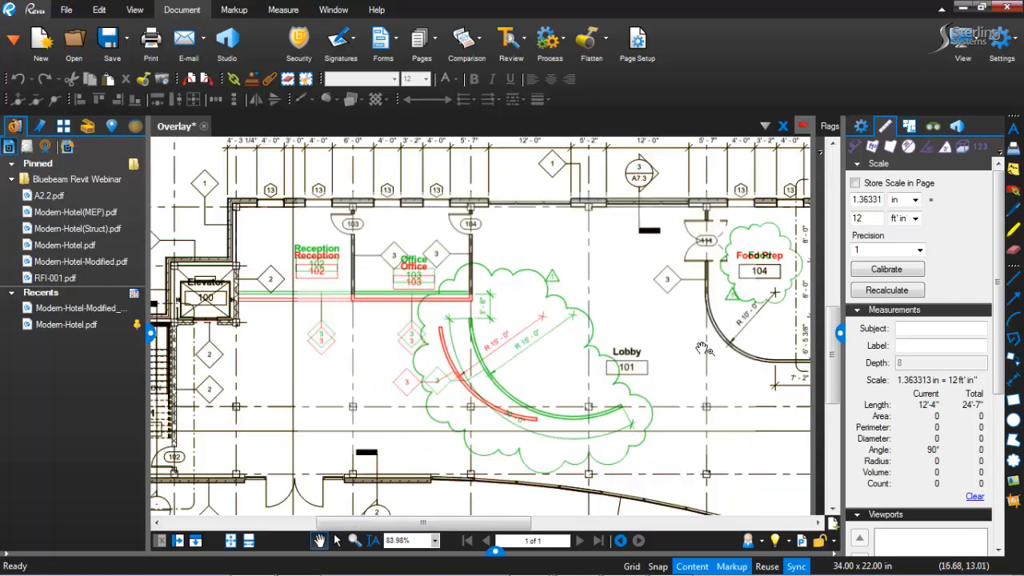
mouse_move(702, 347)
left_mouse_down()
mouse_move(484, 343)
mouse_move(463, 358)
left_mouse_up()
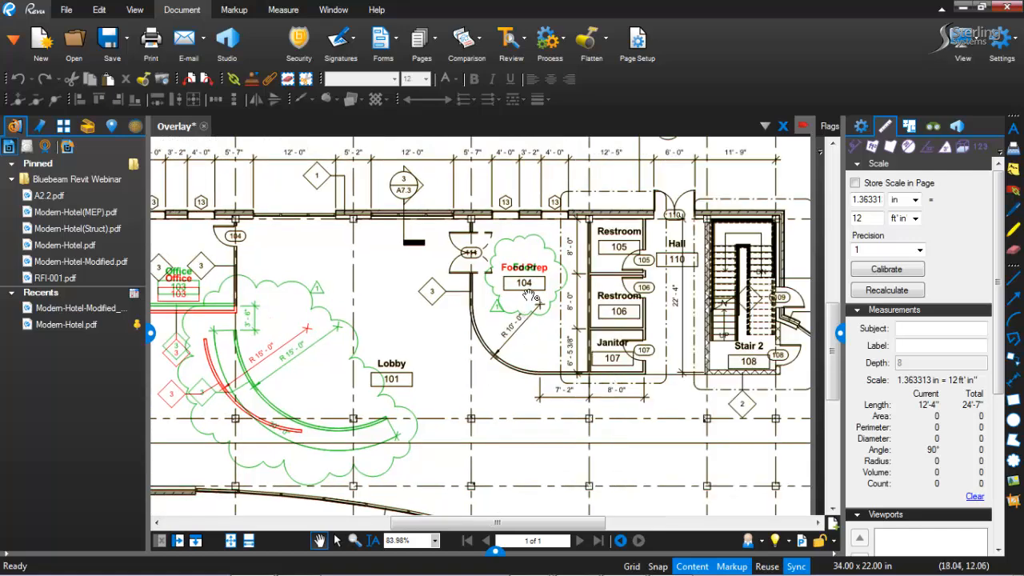
left_click_drag(441, 318, 706, 309)
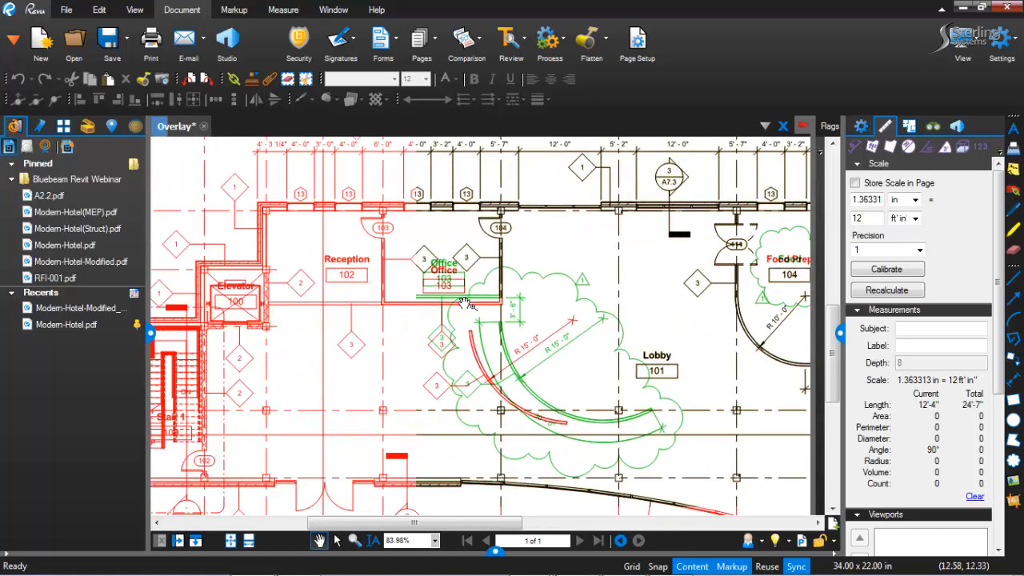
left_click_drag(403, 340, 454, 322)
scroll(453, 321, "down", 2)
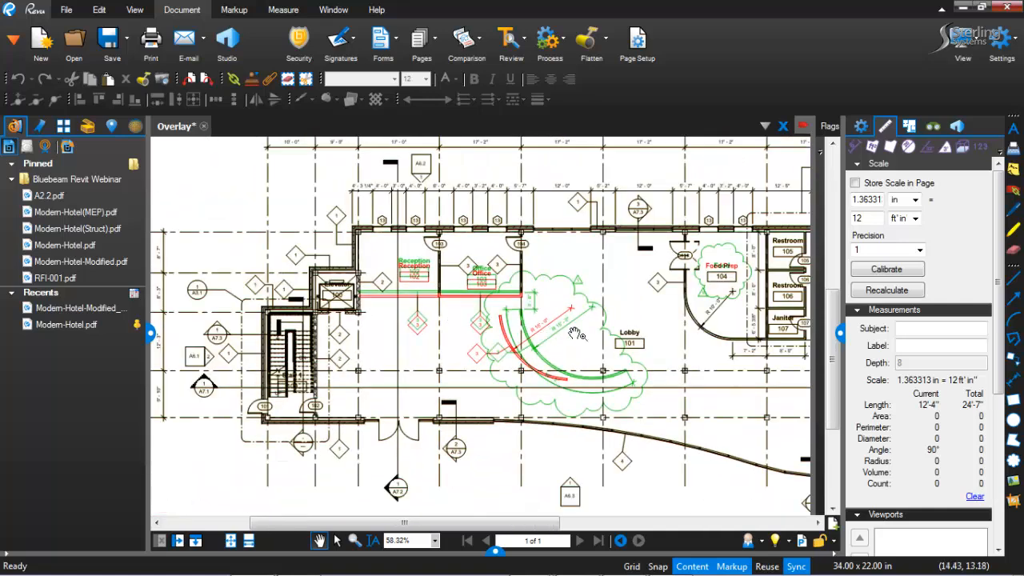
left_click_drag(590, 363, 531, 322)
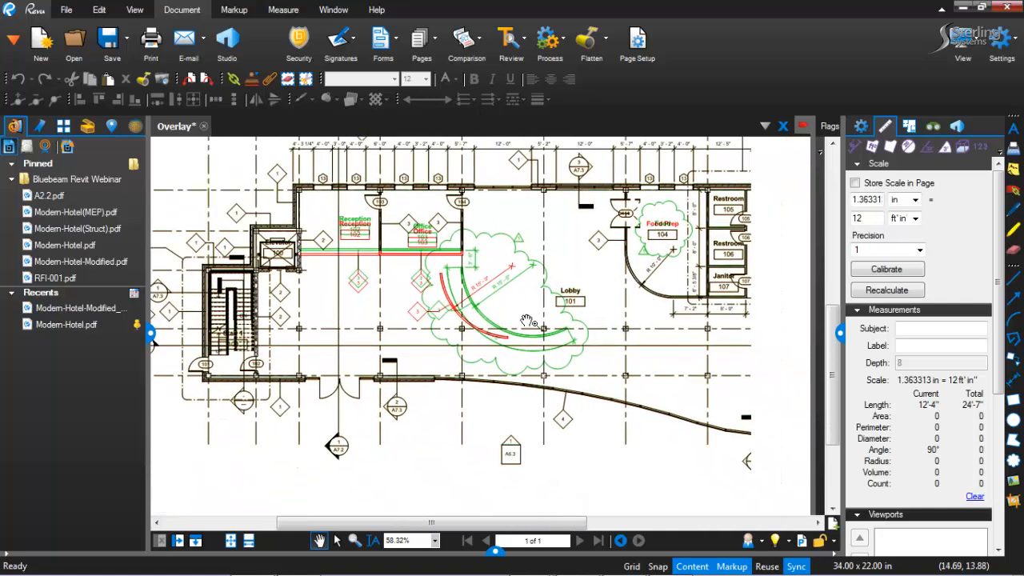
left_click(496, 550)
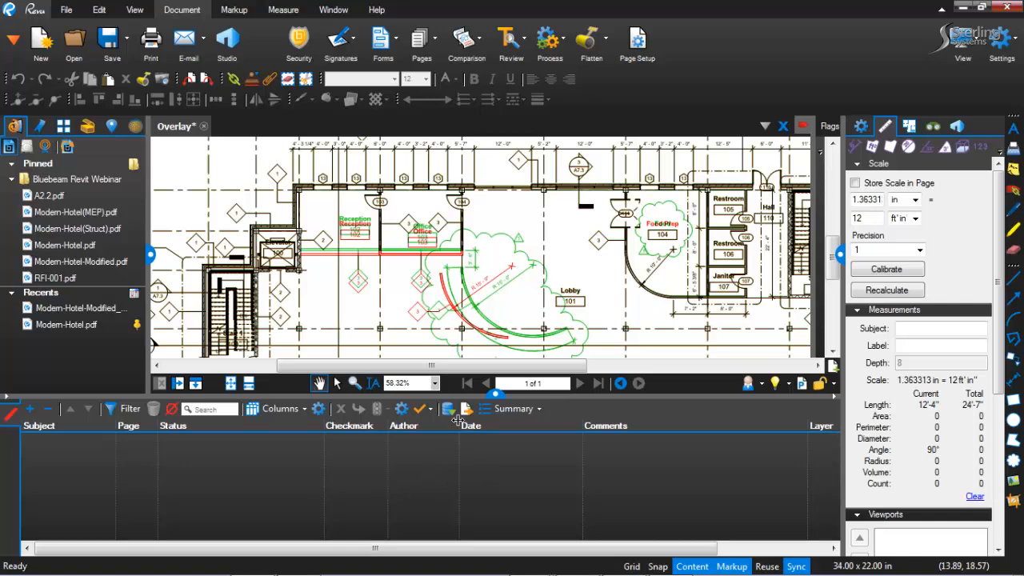
left_click(496, 395)
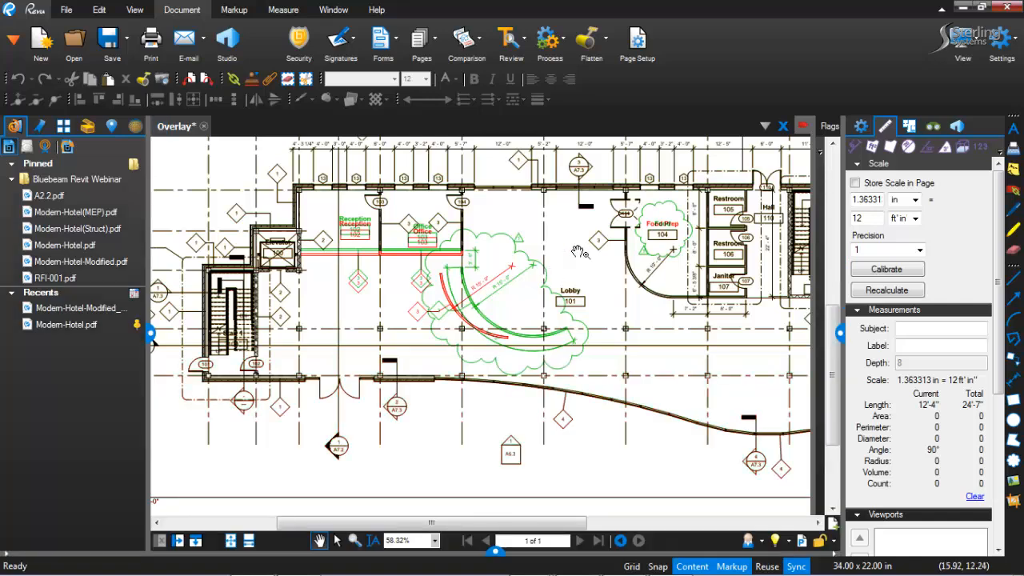
scroll(555, 302, "down", 4)
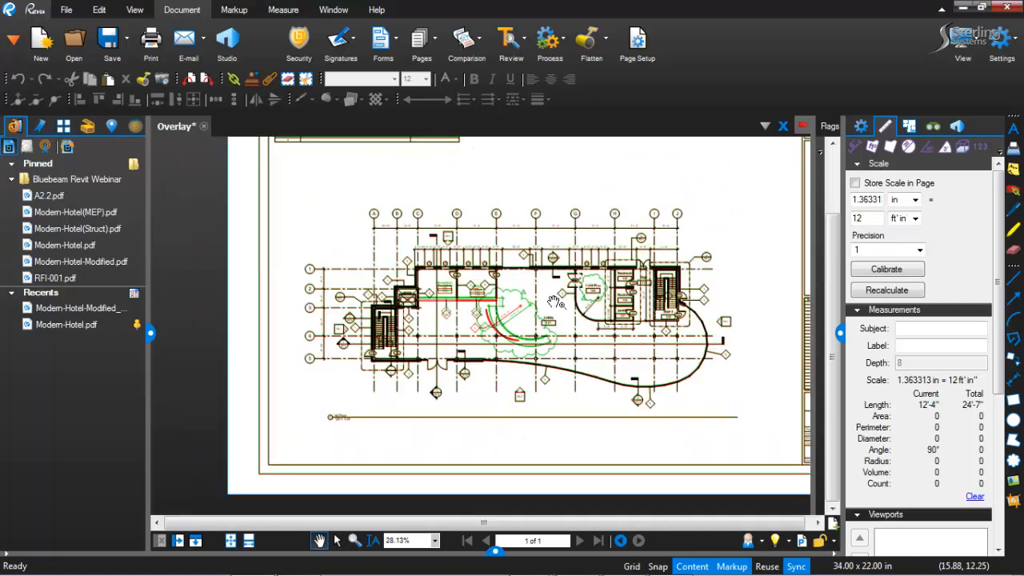
left_click_drag(539, 168, 534, 219)
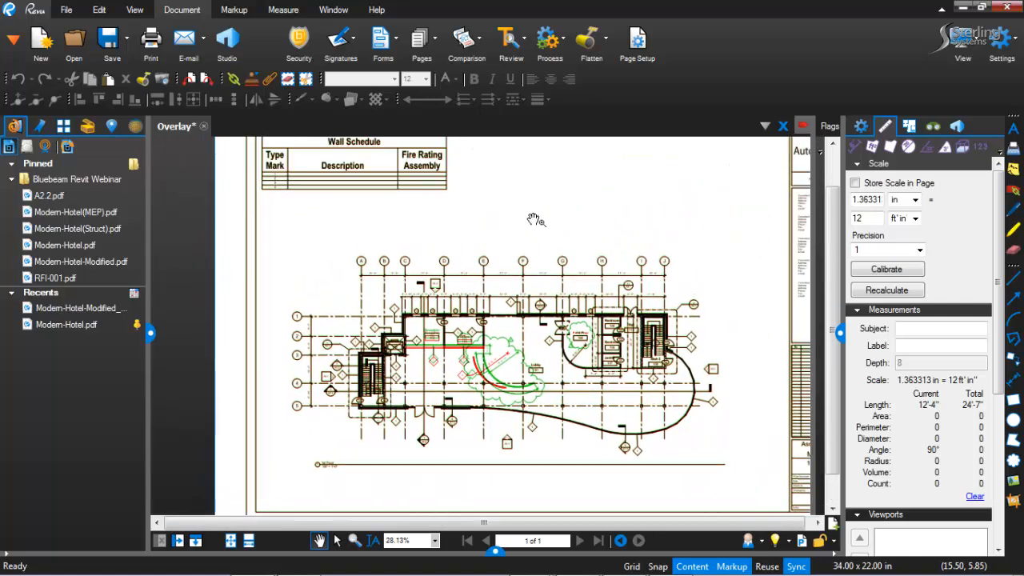
Close the Overlay document without saving it.
left_click(204, 126)
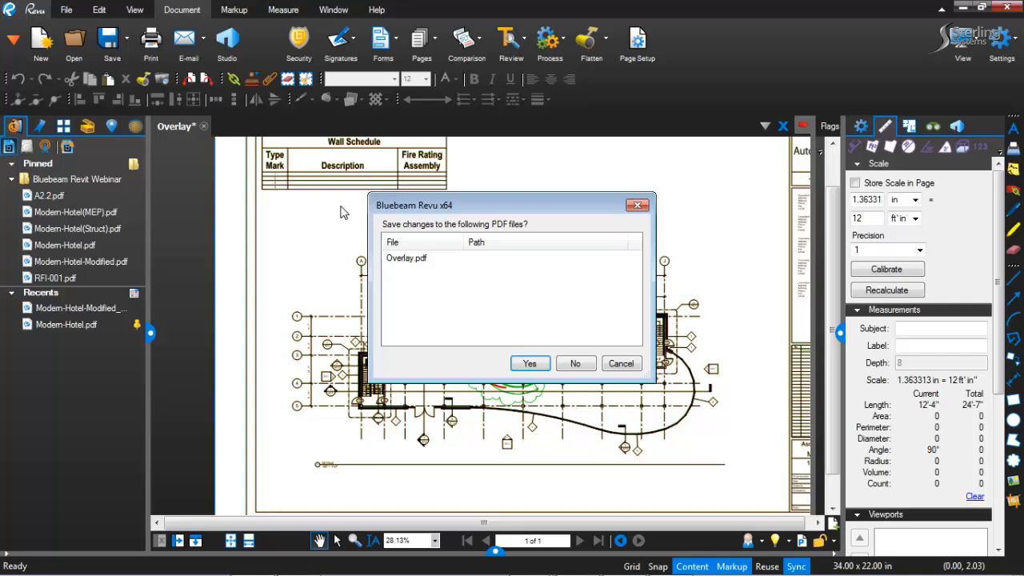
left_click(577, 365)
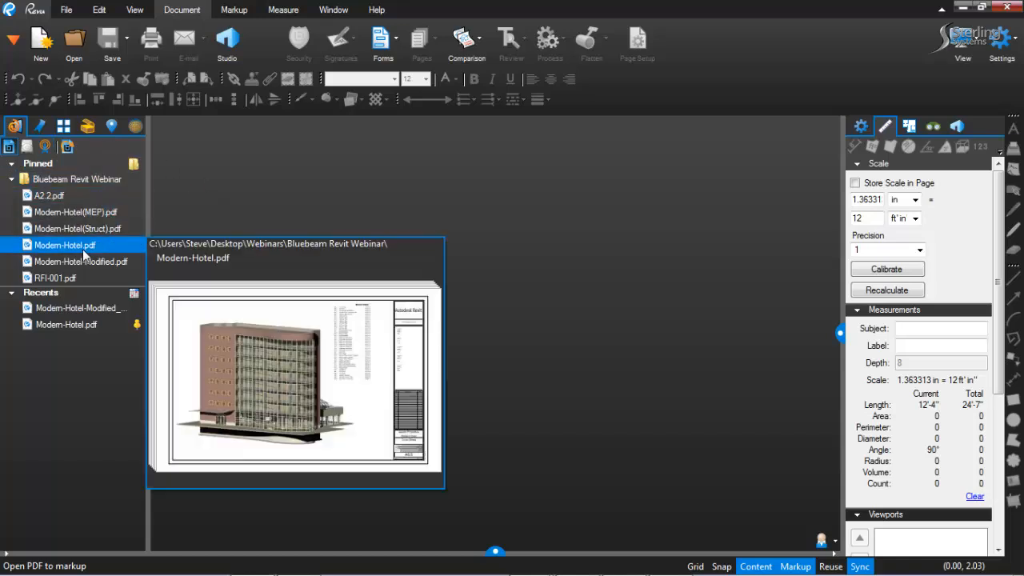
Open the pinned Modern-Hotel-Modified.pdf and go to sheet A2.2, the 1st Floor Plan.
left_click(80, 262)
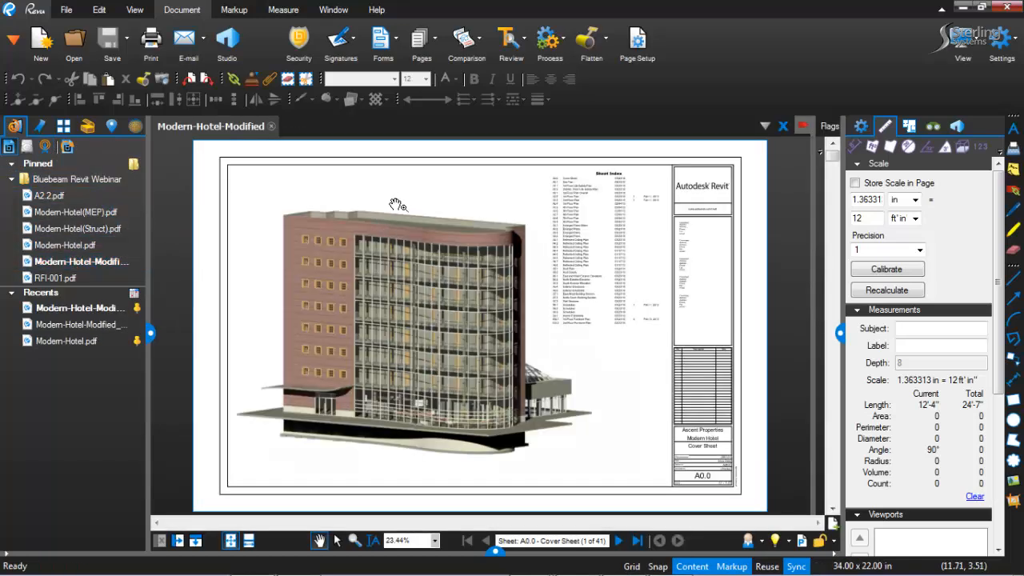
left_click(37, 126)
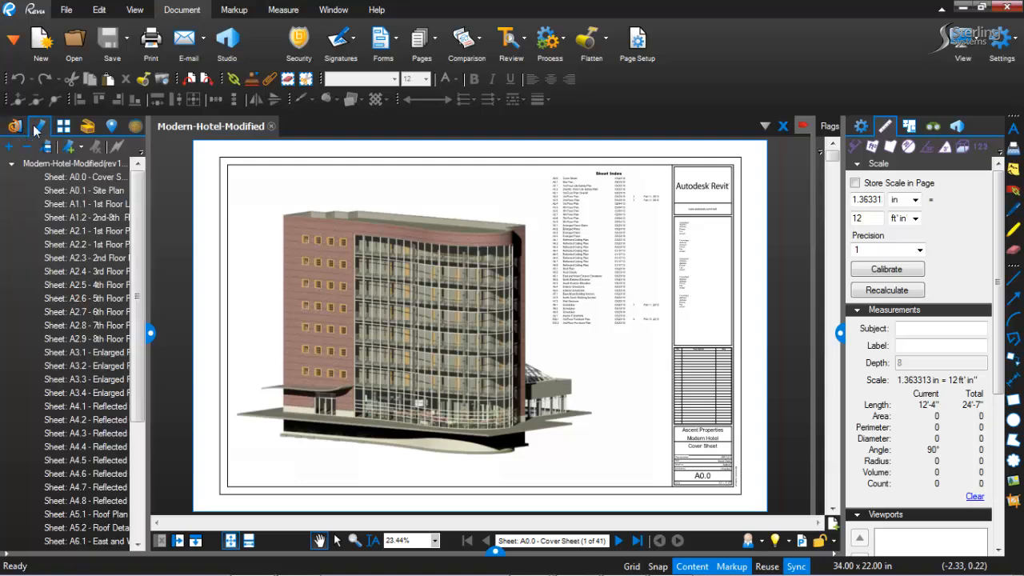
left_click(88, 243)
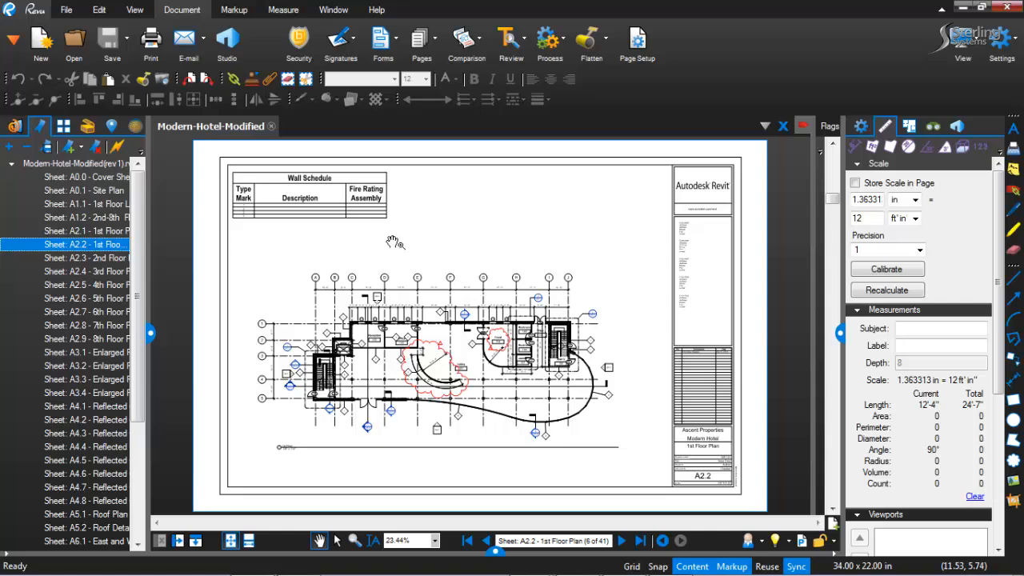
Draw a rectangular revision cloud around the Stair 1 area on the 1st Floor Plan.
scroll(307, 409, "up", 6)
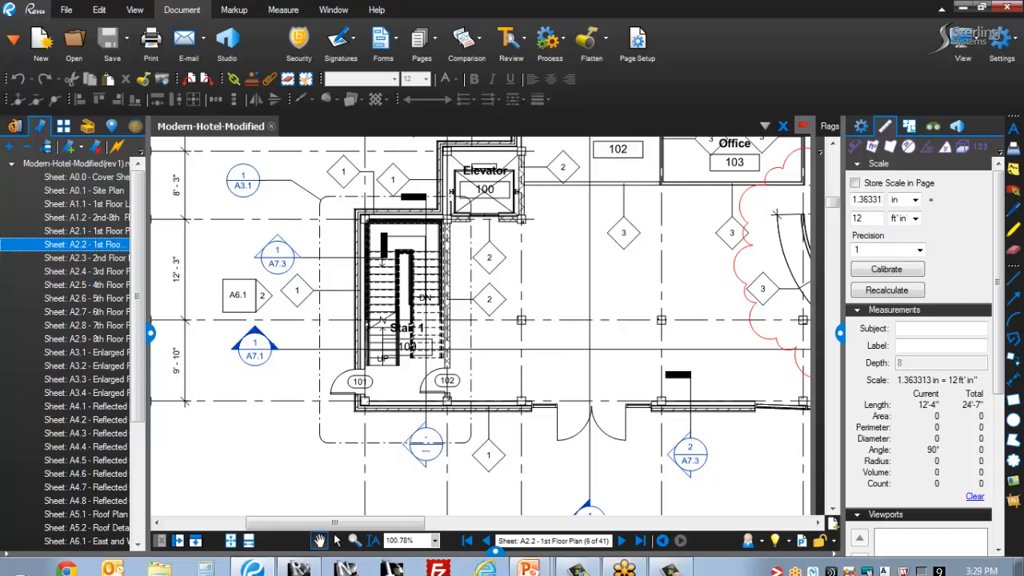
mouse_move(357, 574)
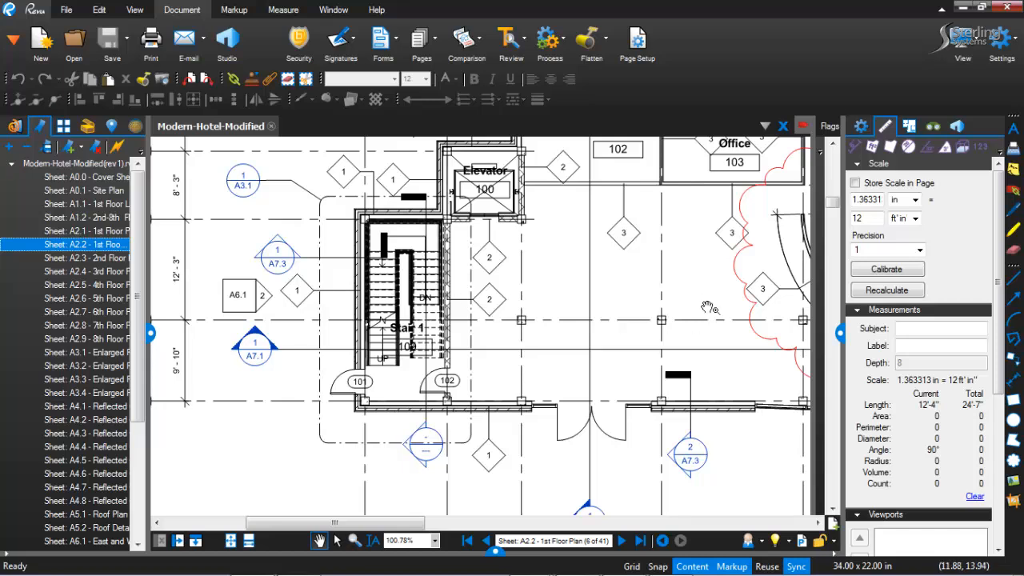
left_click(1013, 459)
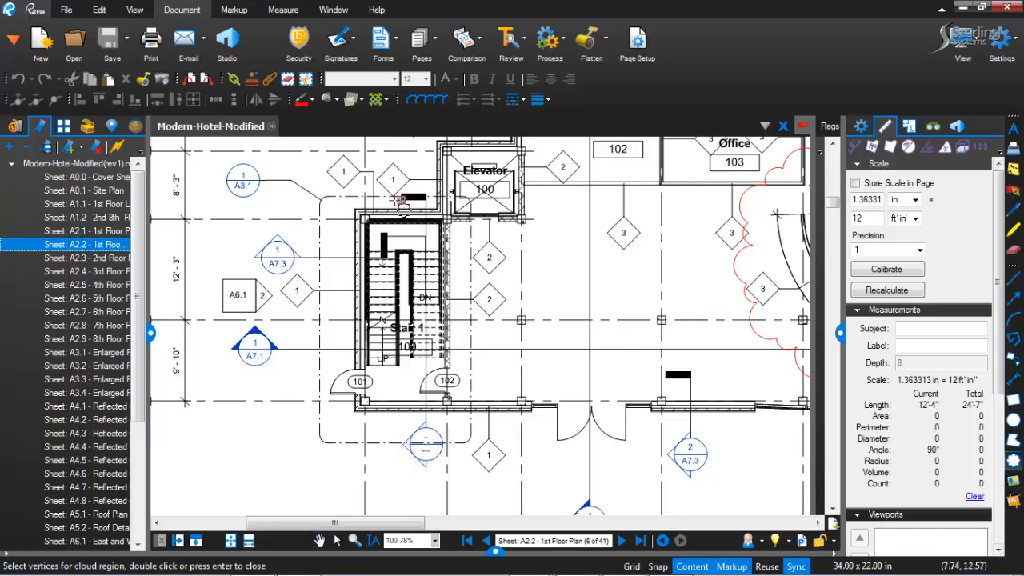
left_click(345, 205)
left_click(345, 419)
left_click(461, 422)
double_click(462, 205)
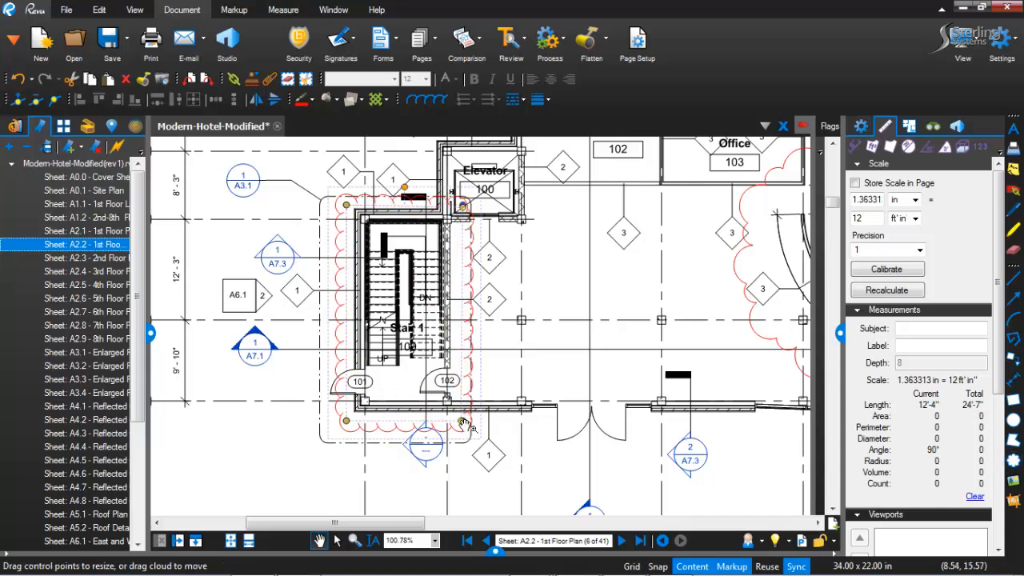
Add the text label "RFI-001" just below the Stair 1 cloud.
left_click(1013, 128)
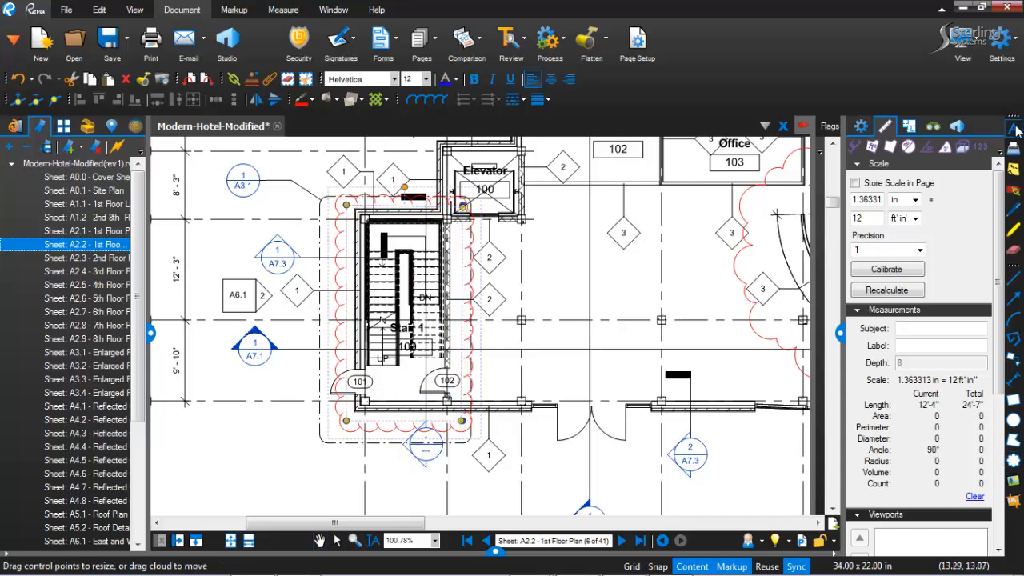
left_click_drag(334, 434, 396, 460)
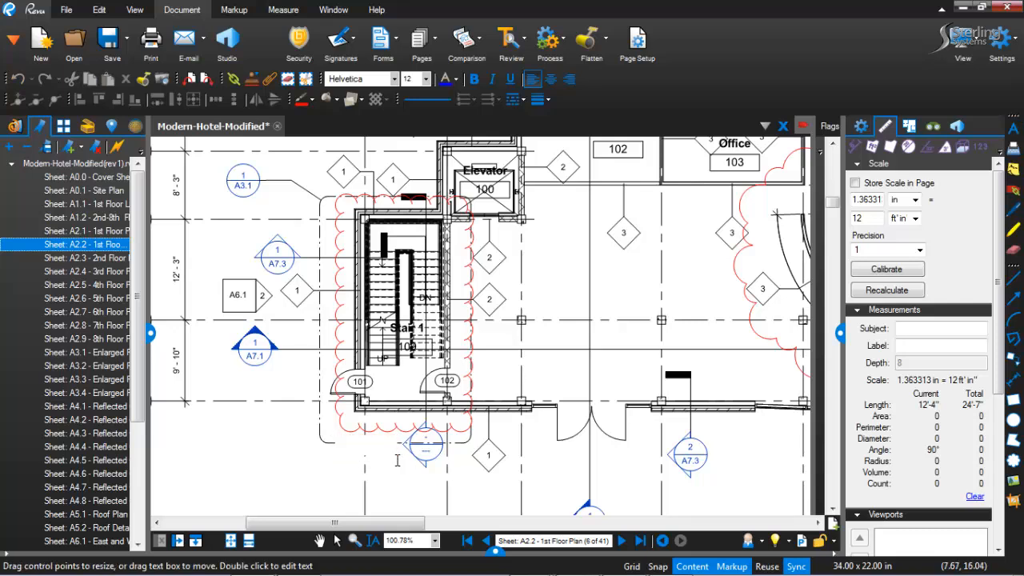
type("RFI-001")
left_click(246, 443)
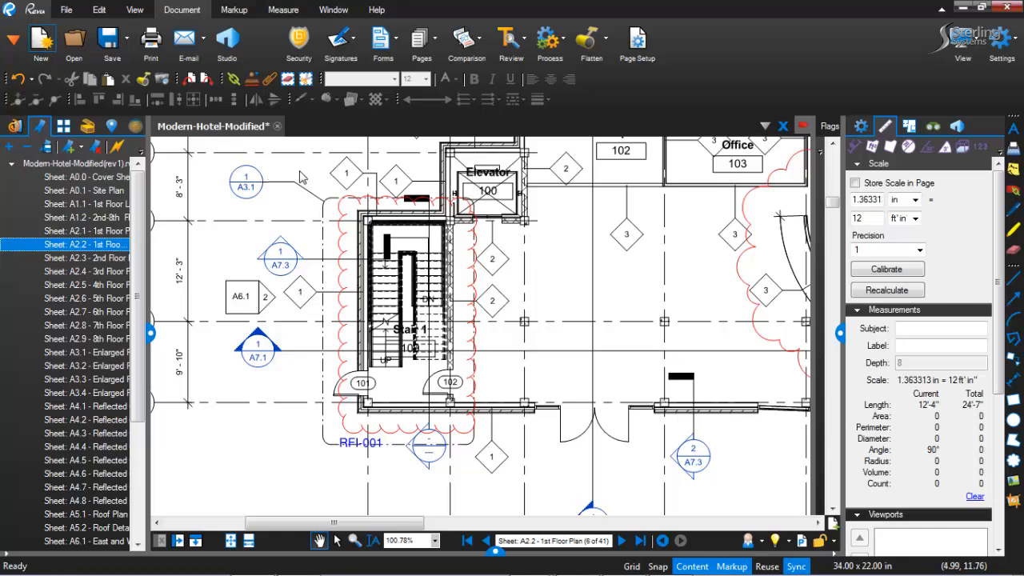
Create a new one-page document from the RFI - Form template.
left_click(529, 252)
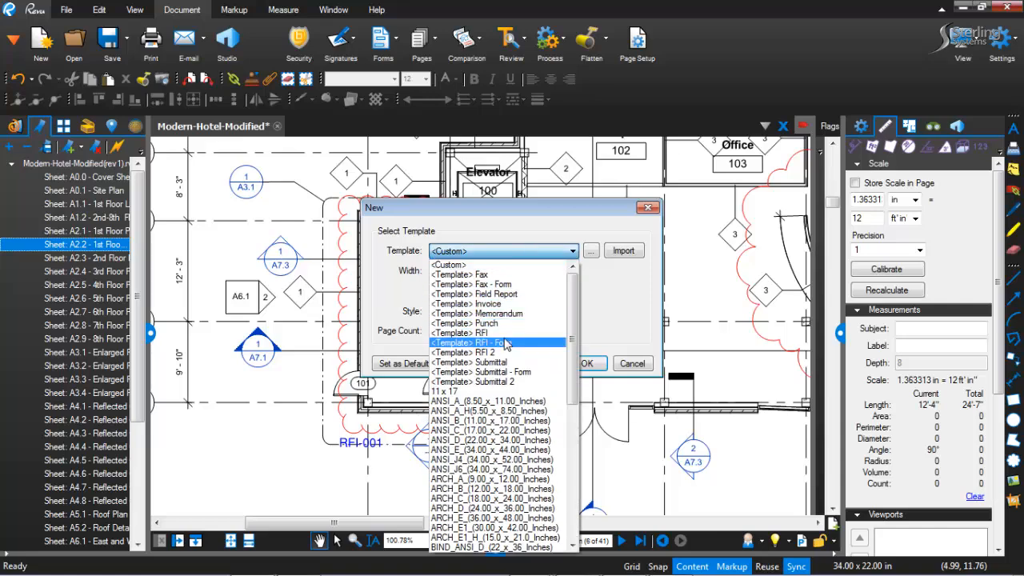
left_click(491, 343)
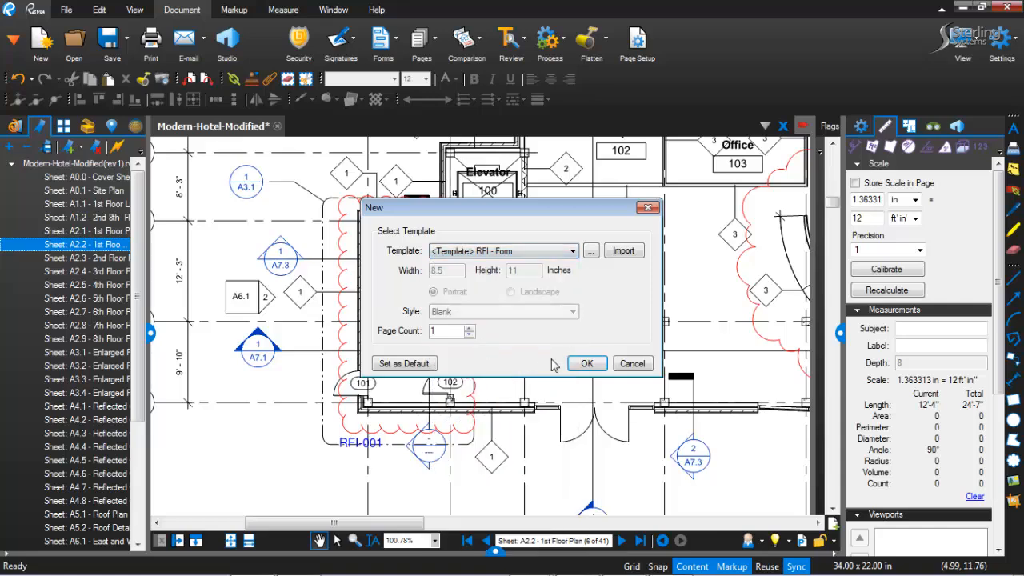
left_click(584, 364)
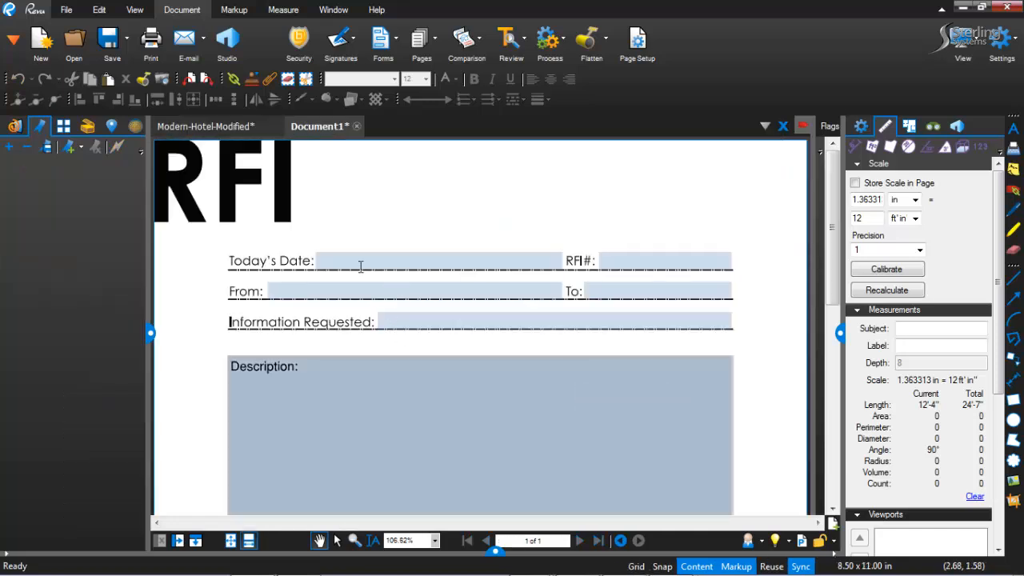
Fill in the RFI form with the date Feb 13, 2013 and RFI number 001.
left_click(360, 263)
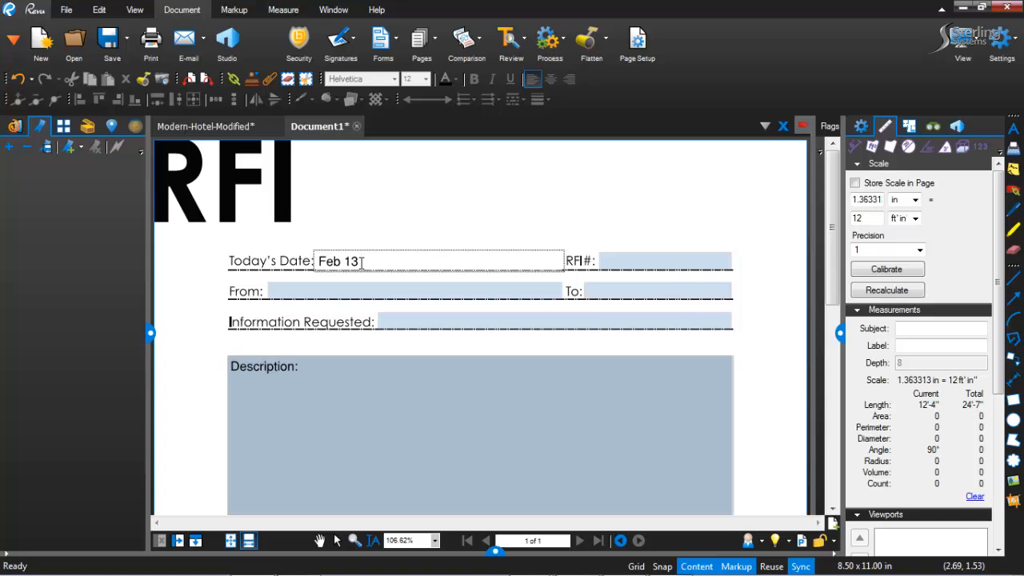
type("Feb 13, 2013")
left_click(664, 268)
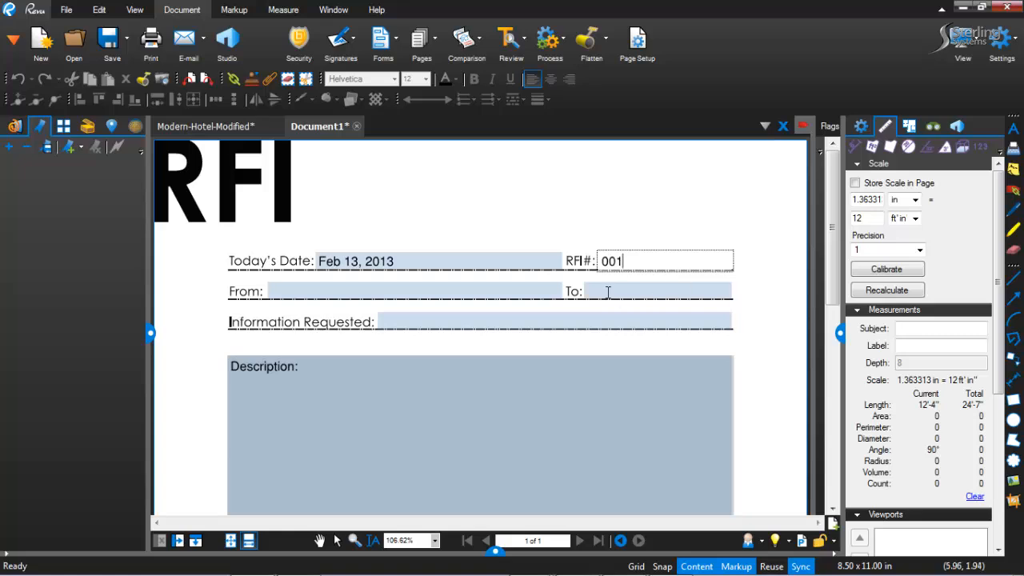
Fill in the RFI form's description with "Stair material and Handrails".
left_click(462, 406)
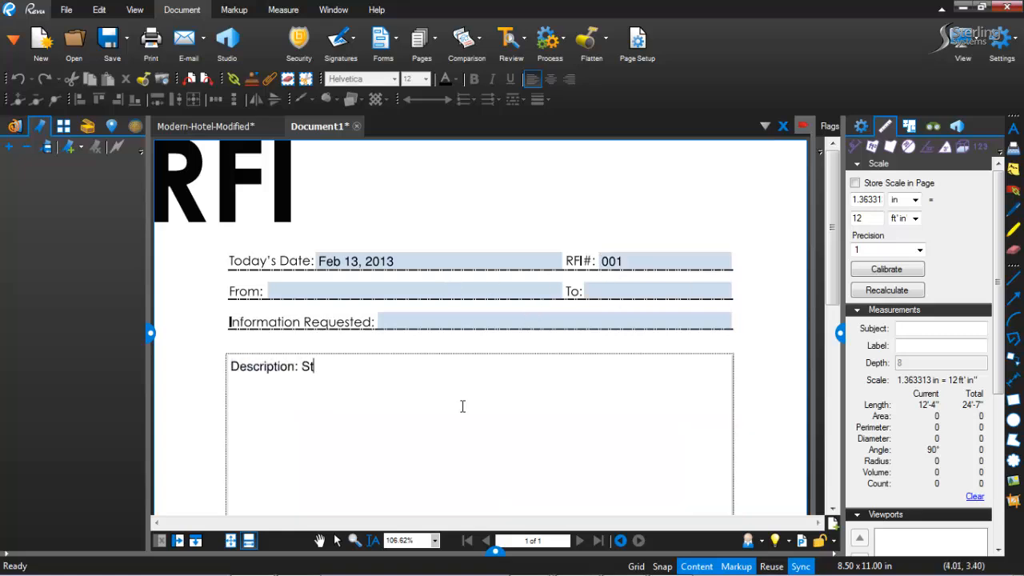
type("Stair material and Handrails")
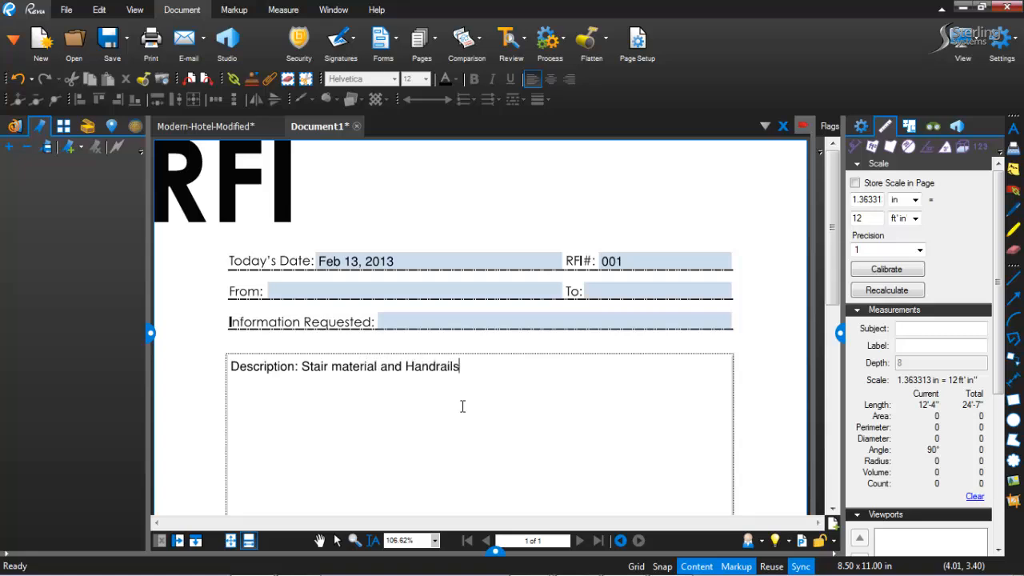
left_click(200, 376)
Place the saved bold handwritten signature from My Tools on the RFI form's signature line, just after the X.
scroll(204, 377, "down", 5)
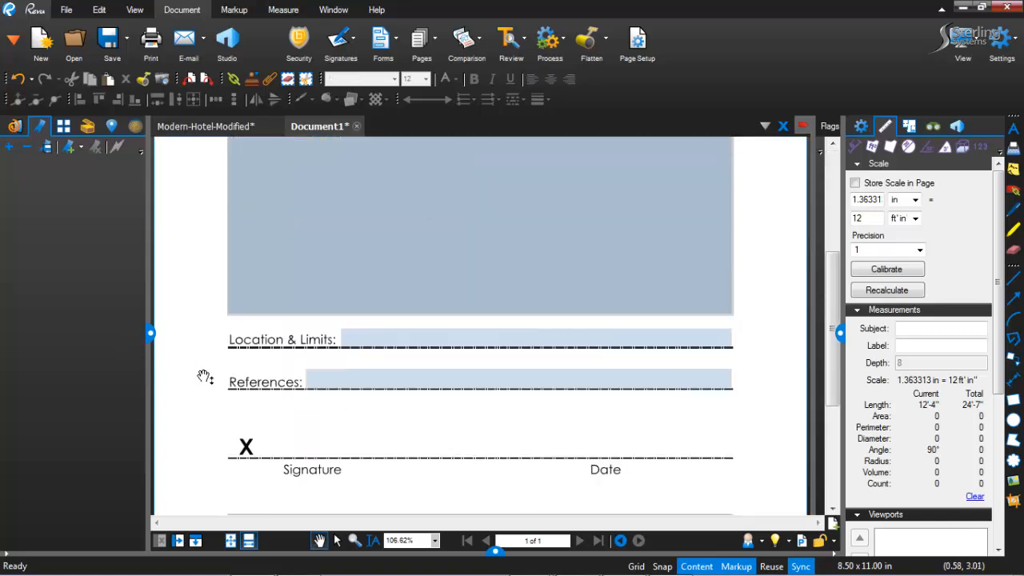
left_click(87, 128)
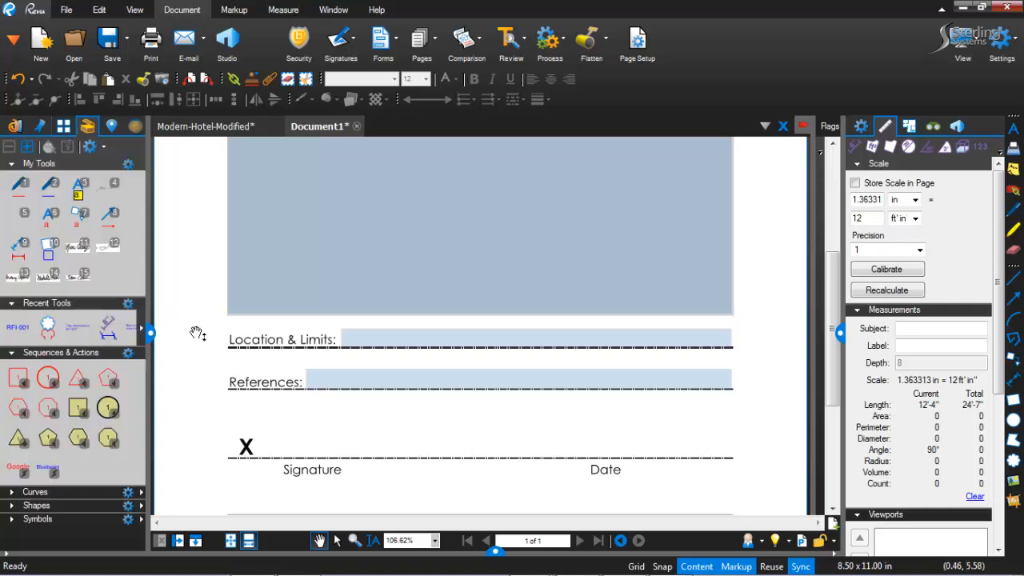
left_click(79, 276)
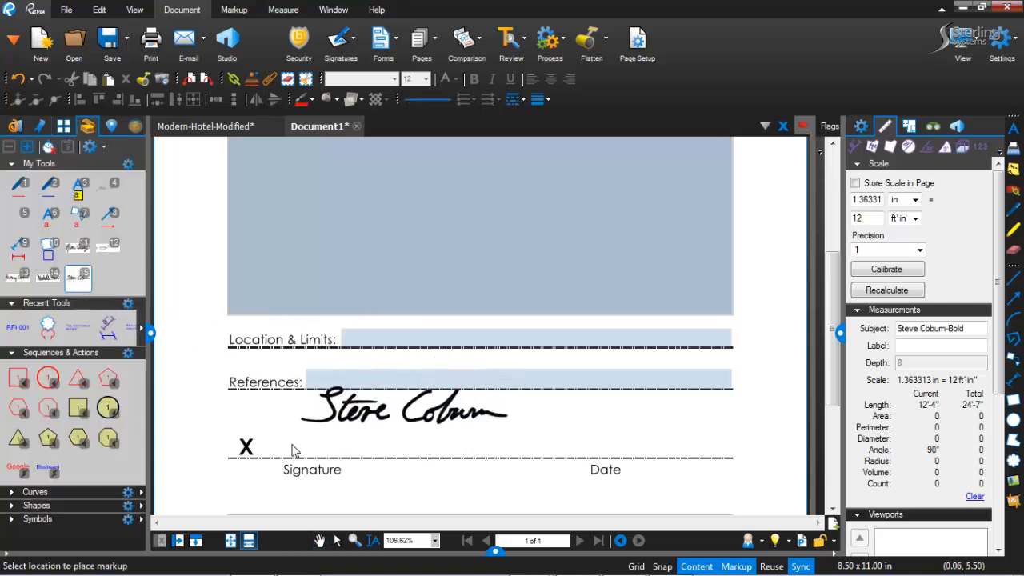
left_click(264, 462)
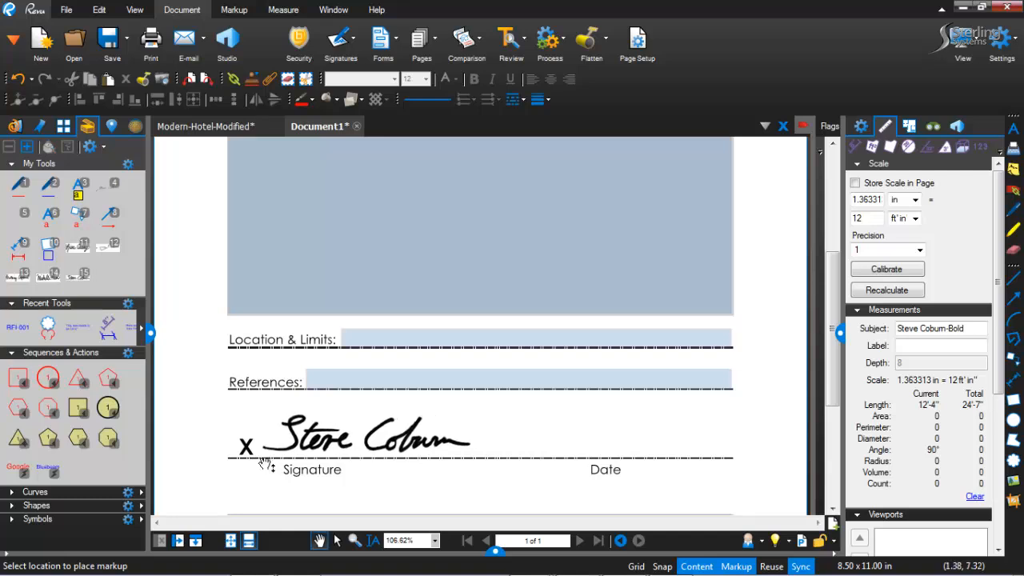
Add the text "Feb. 13, 2013" to the form and position it just above the Date line.
left_click(1013, 128)
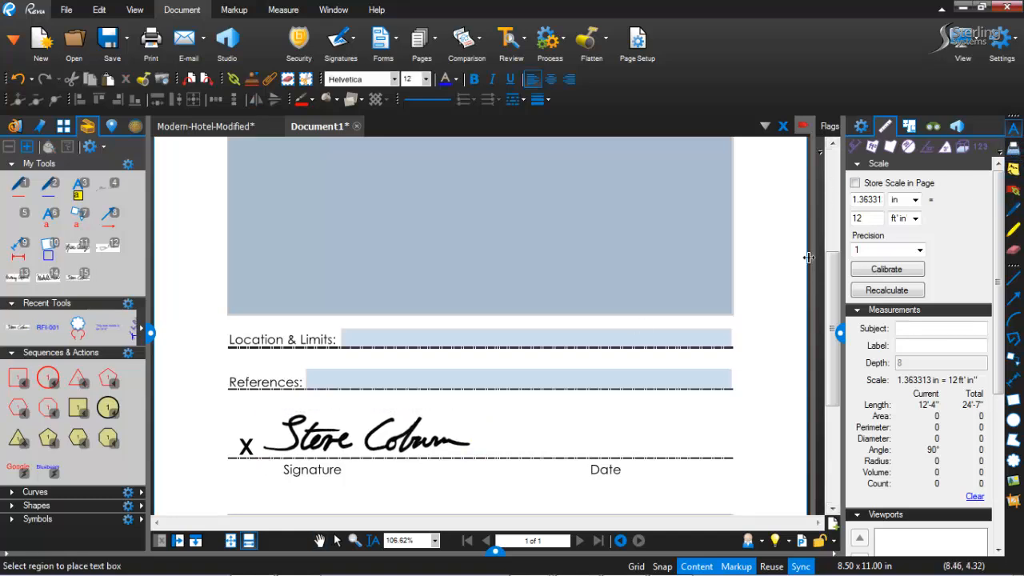
left_click_drag(590, 427, 737, 454)
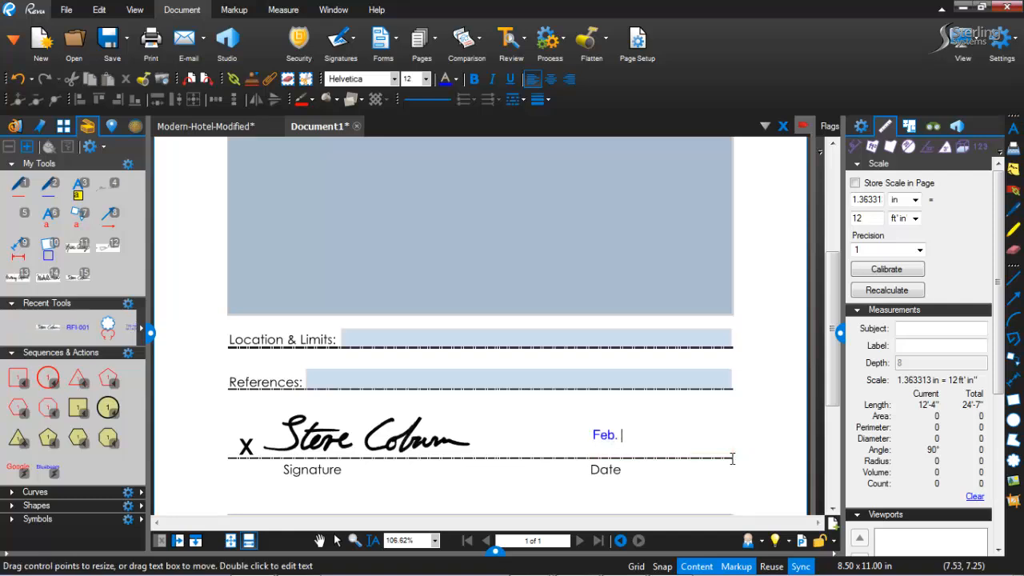
type("Feb. 13, 2013")
left_click(744, 440)
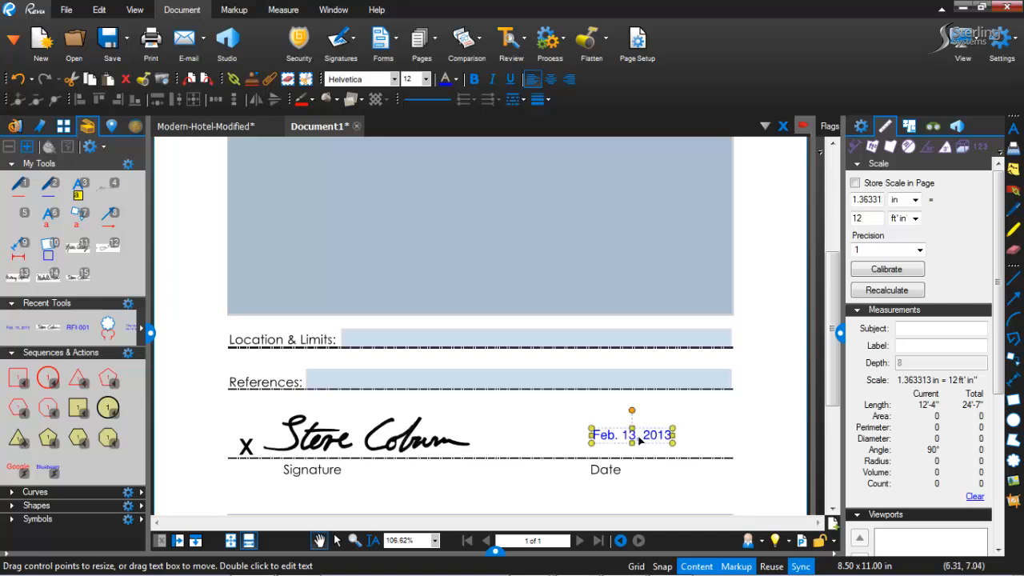
left_click_drag(642, 433, 644, 449)
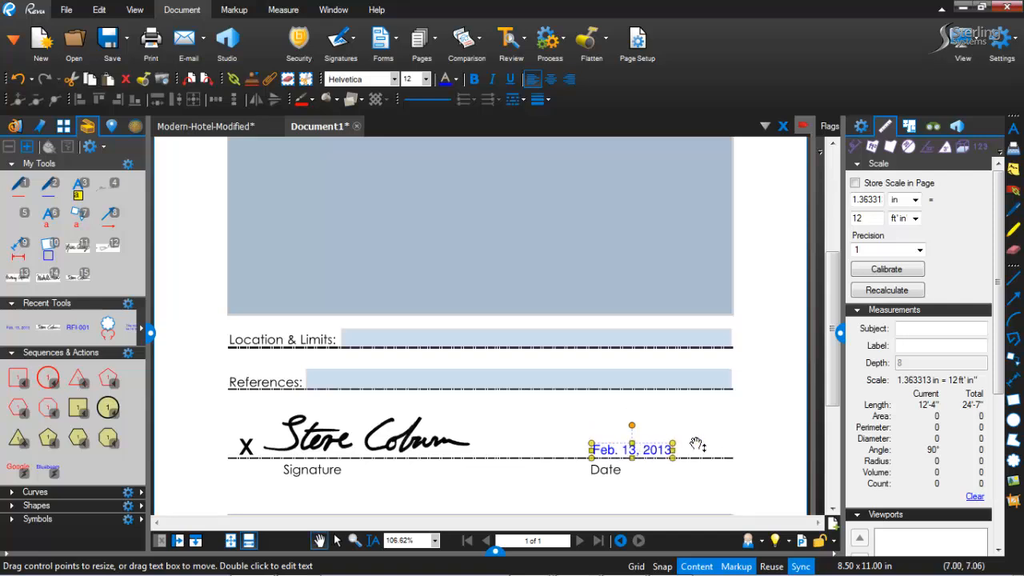
left_click(698, 444)
Insert one blank 8.5 x 11 inch portrait page after page 1 of the RFI document.
scroll(708, 429, "down", 3)
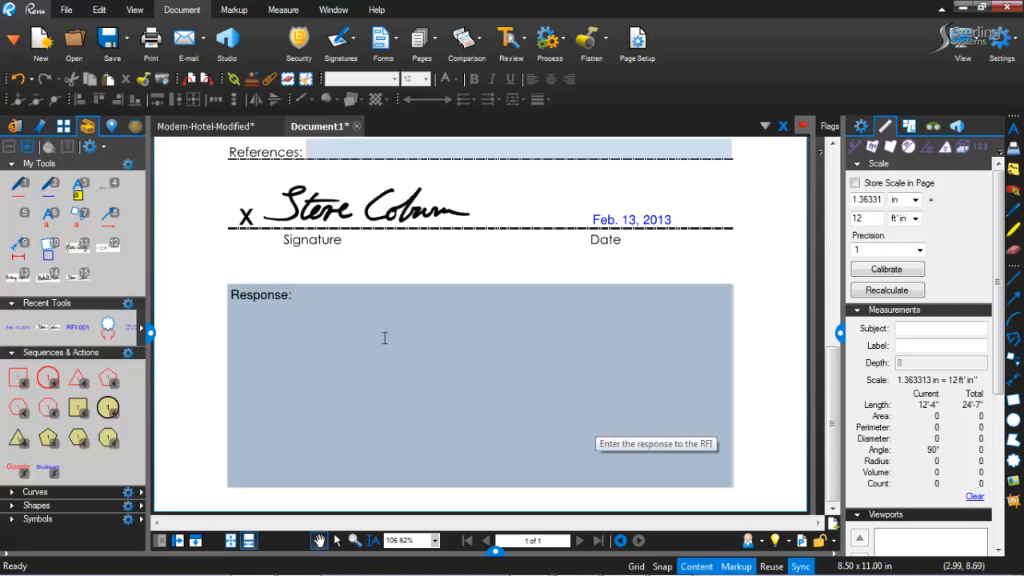
left_click(225, 128)
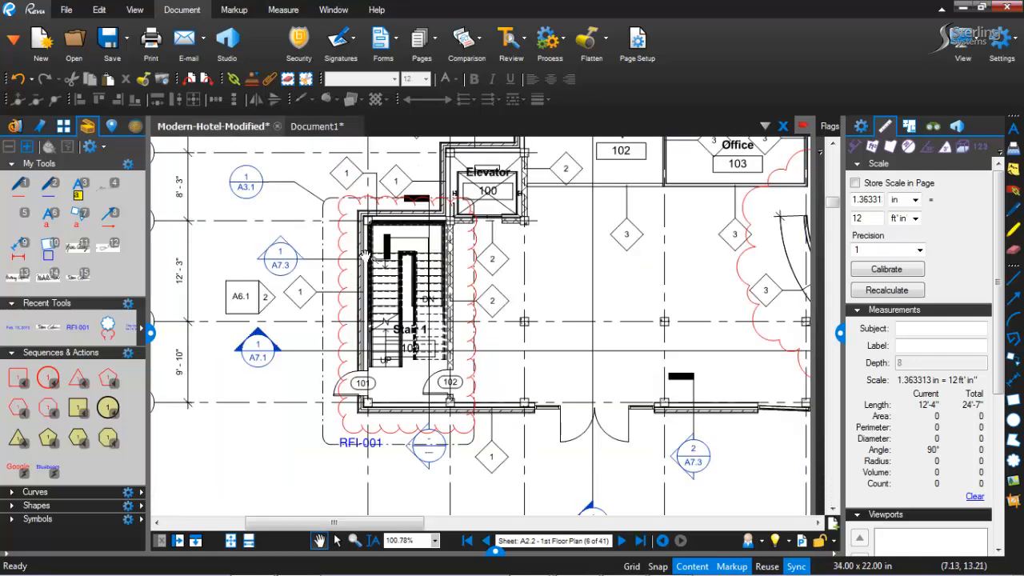
left_click(315, 126)
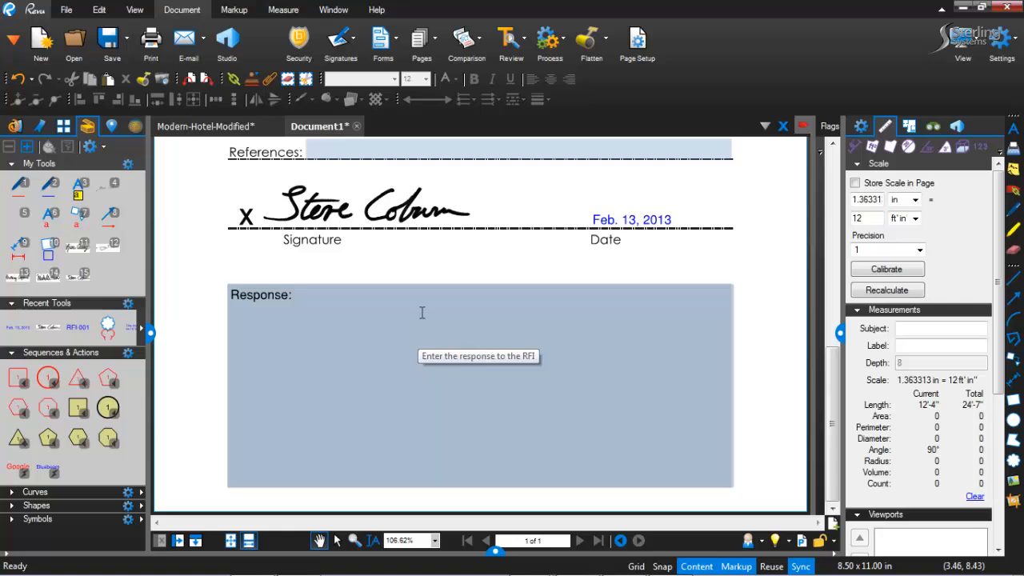
left_click(421, 38)
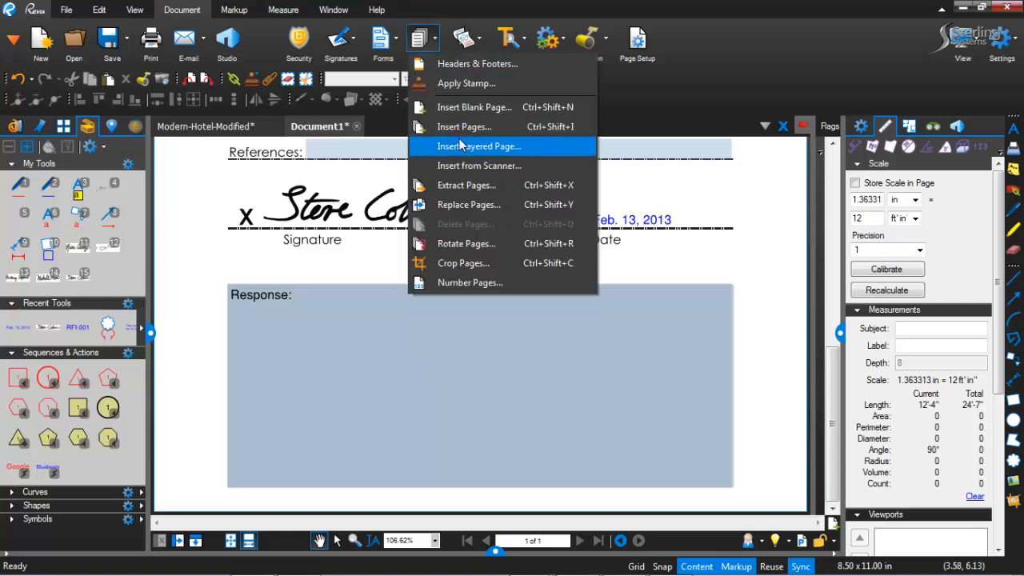
left_click(465, 113)
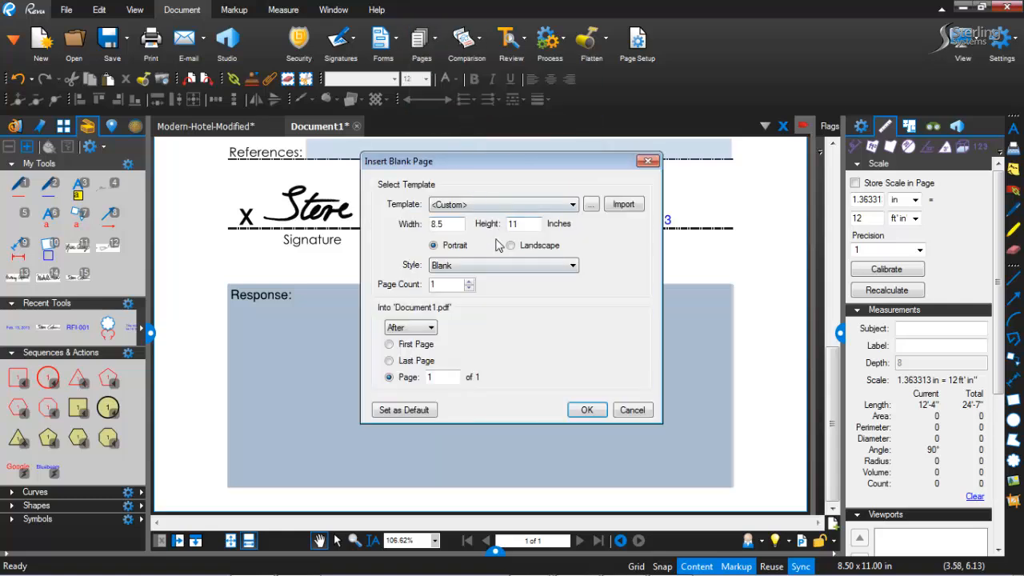
left_click(586, 410)
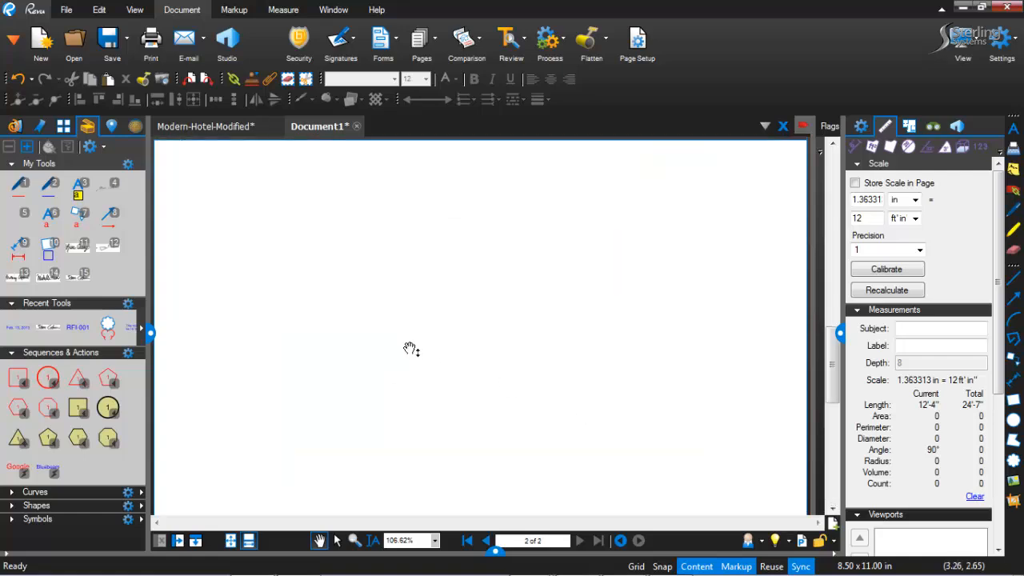
scroll(374, 303, "up", 10)
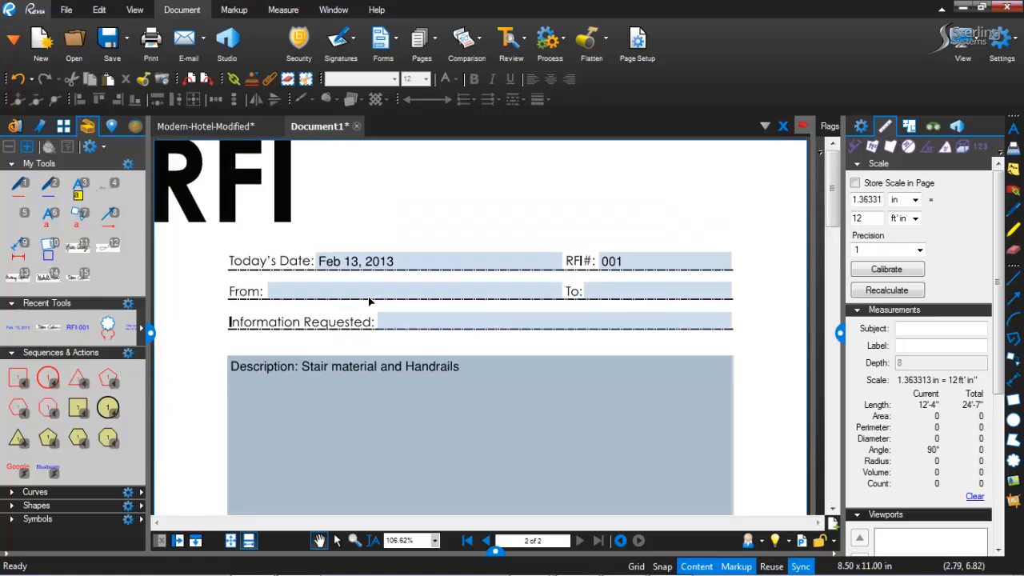
scroll(371, 297, "down", 7)
scroll(369, 301, "down", 3)
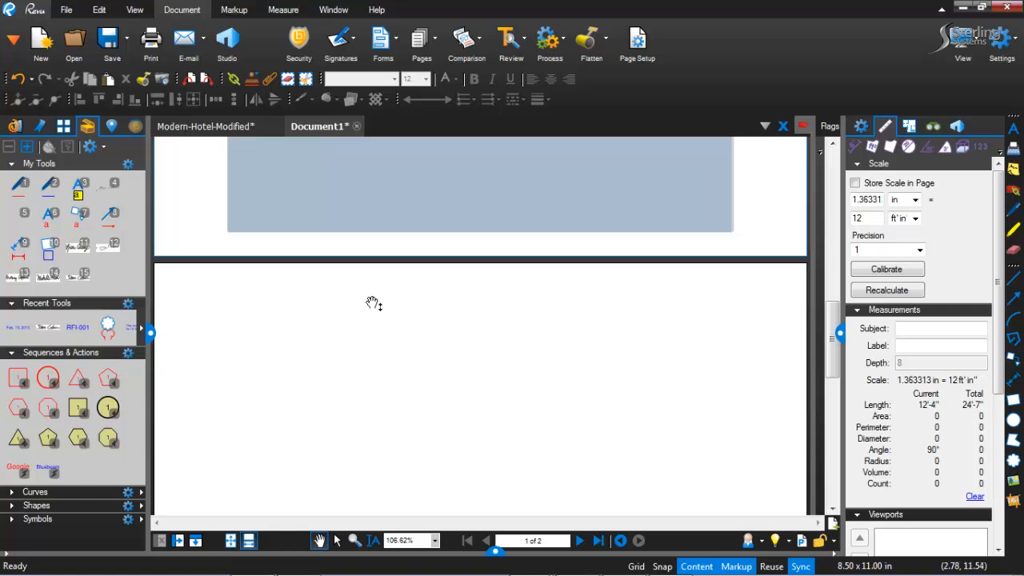
Take a snapshot of the Stair 1 area inside the revision cloud on the Modern-Hotel-Modified floor plan.
left_click(224, 131)
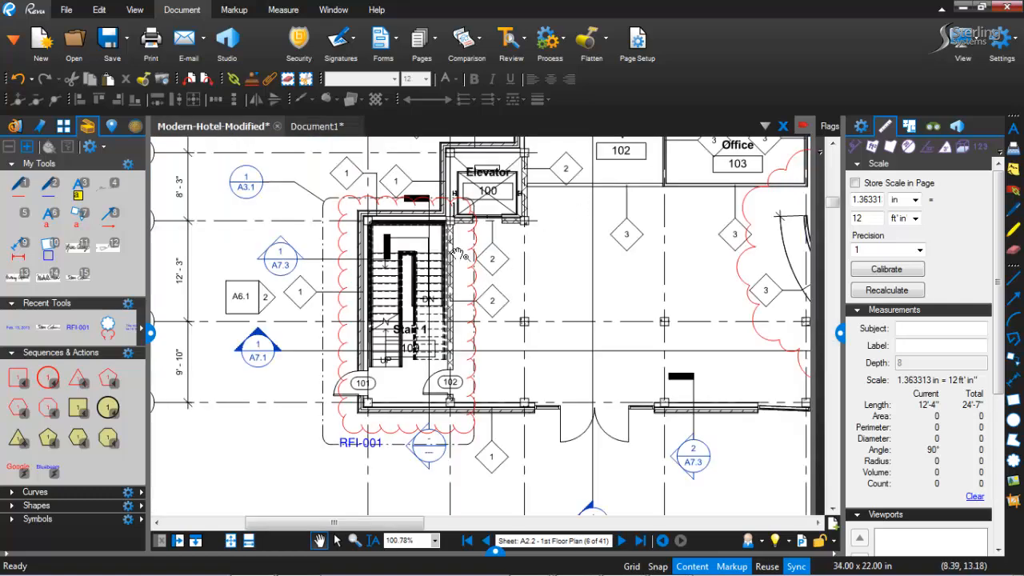
left_click(231, 11)
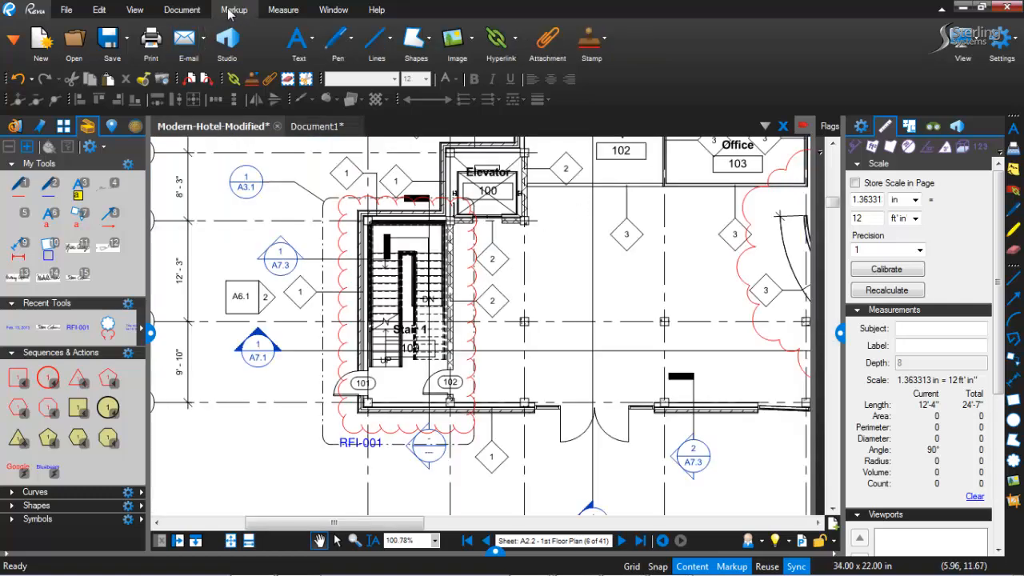
left_click(99, 9)
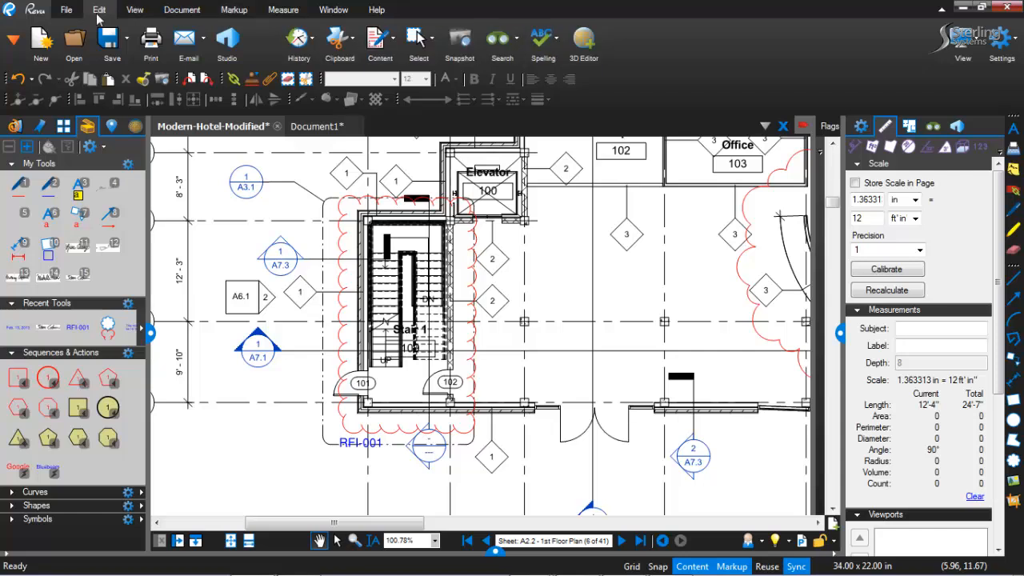
left_click(462, 47)
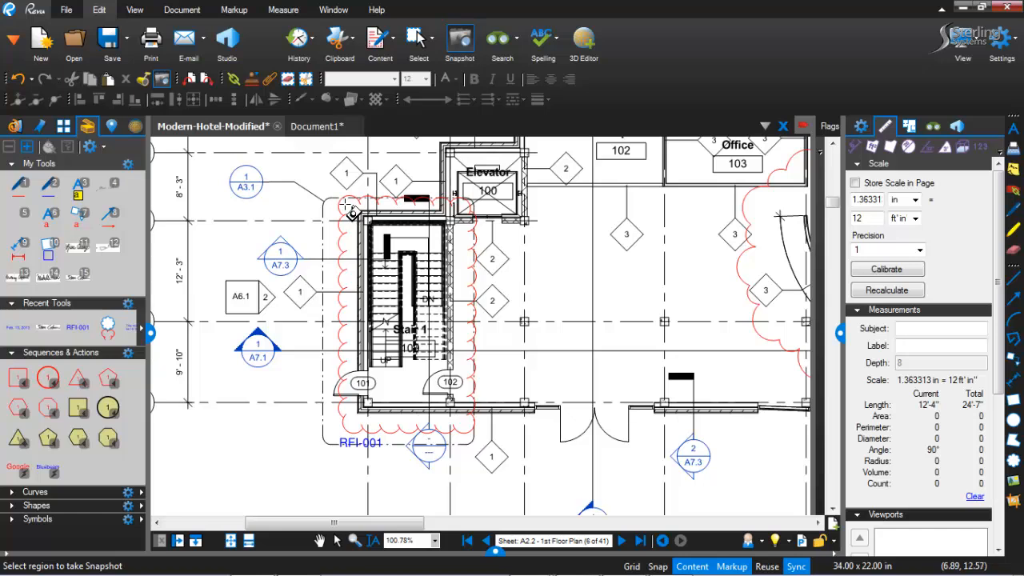
left_click_drag(344, 203, 462, 418)
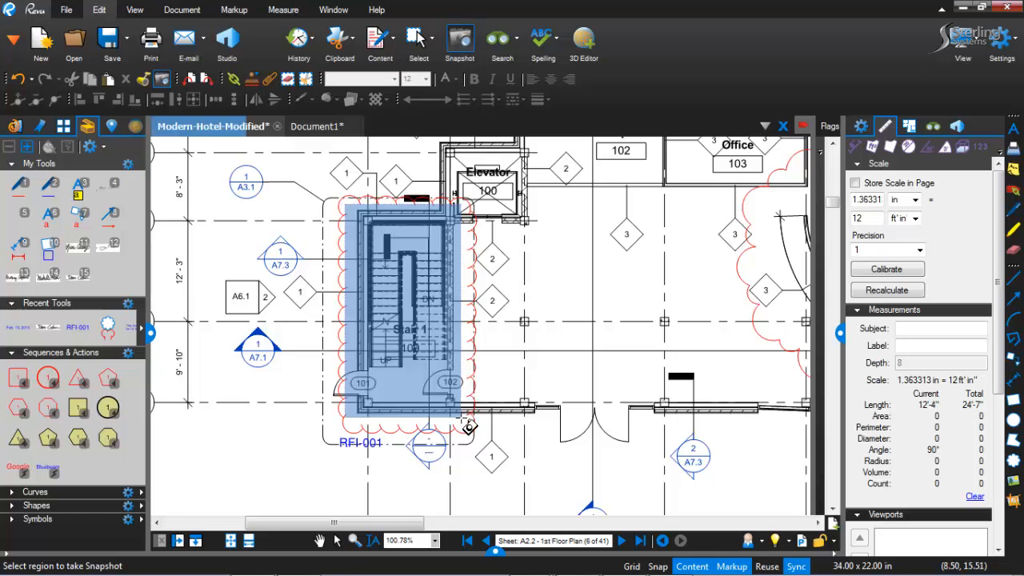
Paste the Stair 1 snapshot into the RFI document and move it to the upper-left corner of page 2.
left_click(301, 127)
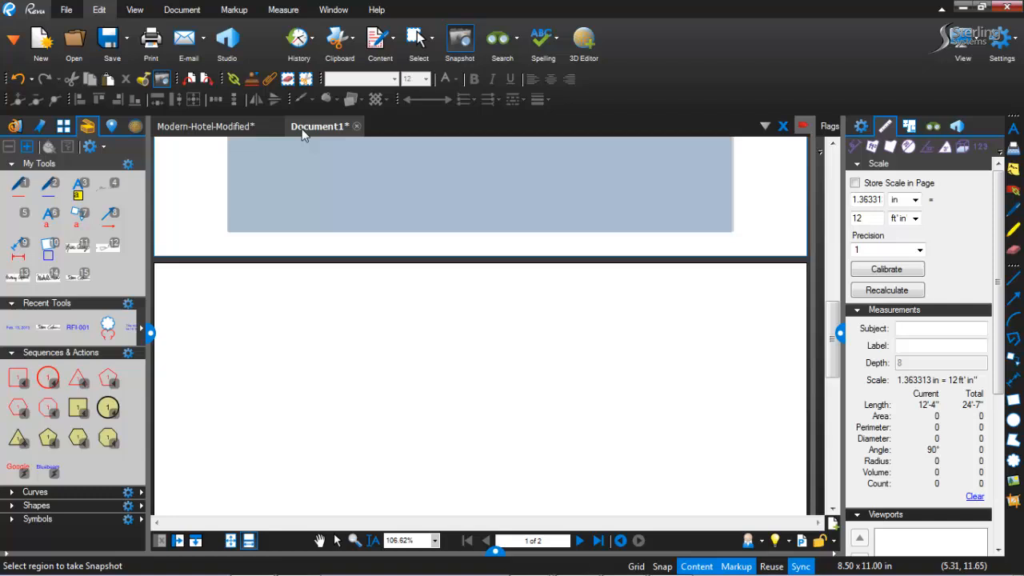
right_click(299, 320)
left_click(339, 325)
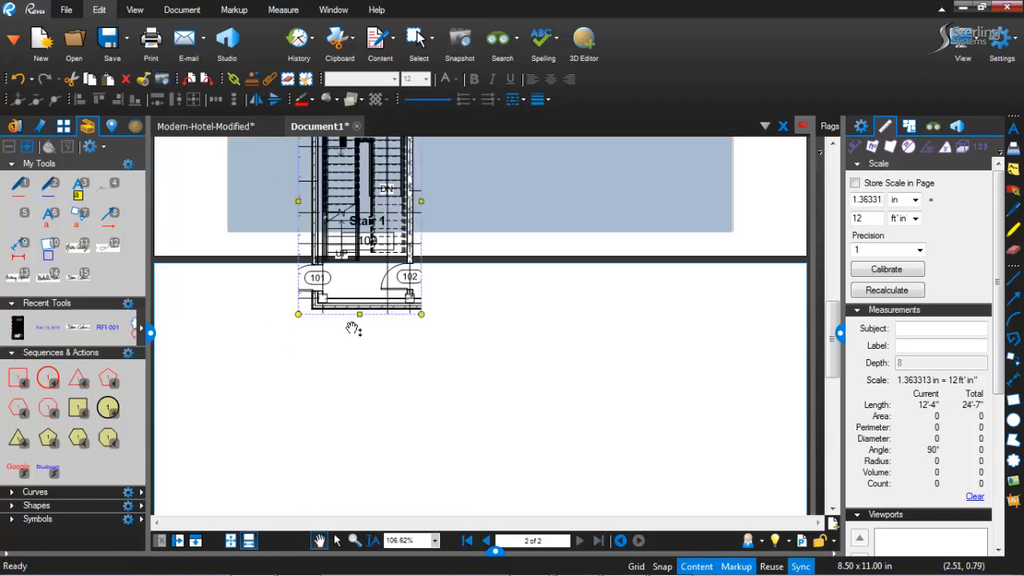
left_click_drag(352, 328, 234, 413)
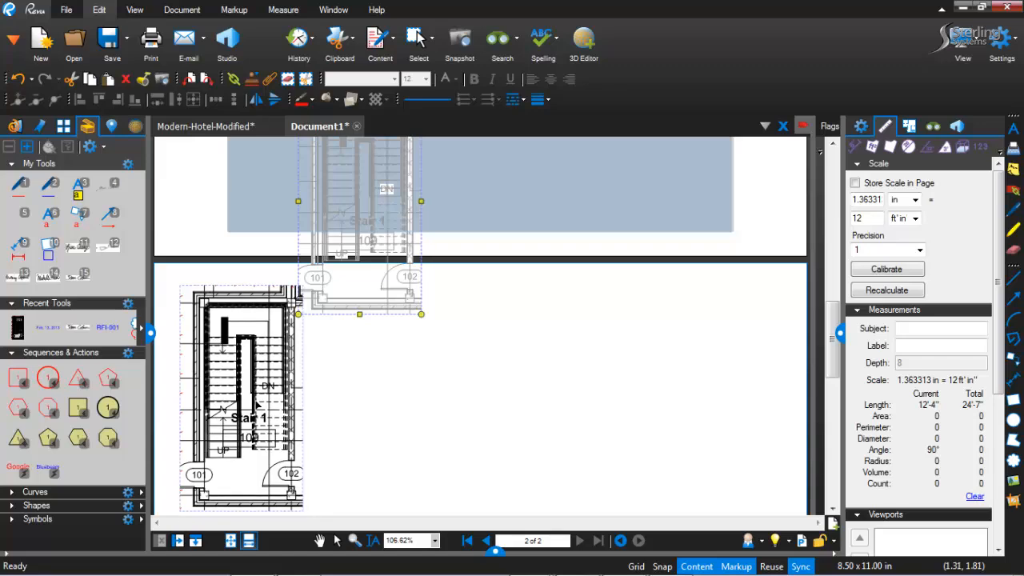
scroll(356, 358, "down", 3)
scroll(381, 324, "up", 2)
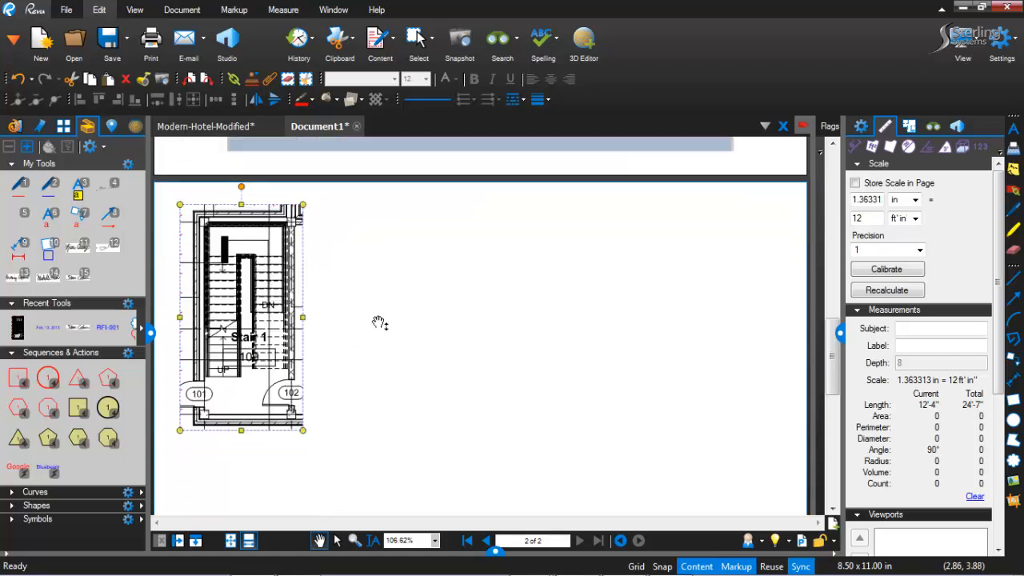
Enlarge the Stair 1 snapshot to nearly twice its size and move it to the horizontal centre of page 2.
scroll(379, 322, "down", 3)
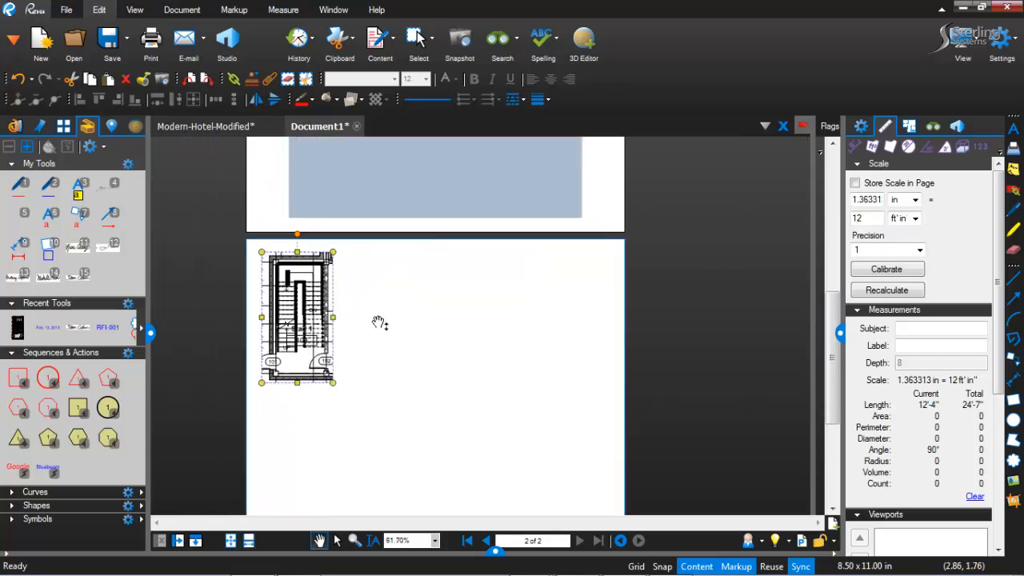
left_click_drag(378, 387, 351, 321)
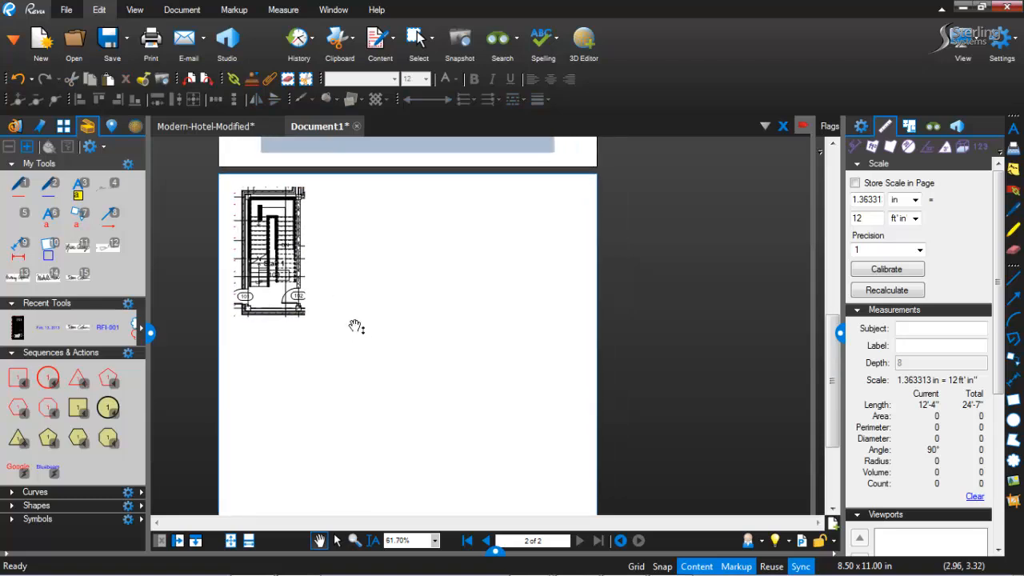
left_click(279, 266)
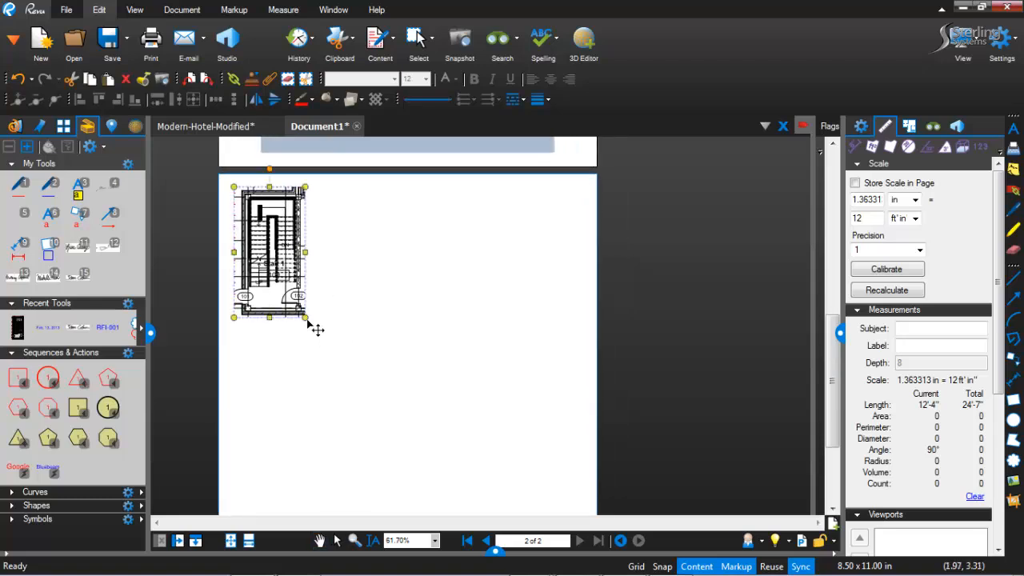
left_click_drag(312, 323, 427, 397)
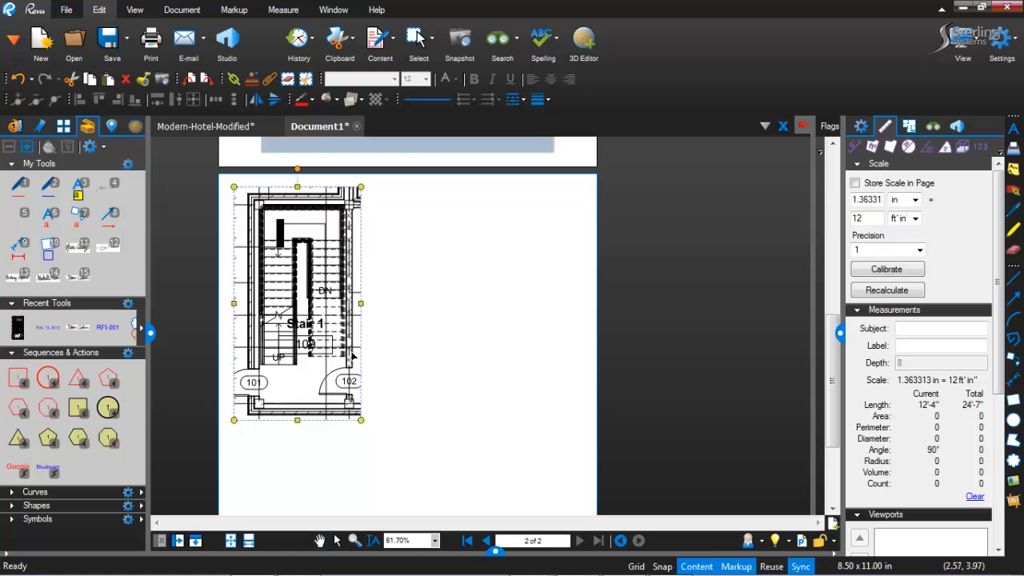
left_click_drag(337, 360, 442, 359)
left_click(515, 373)
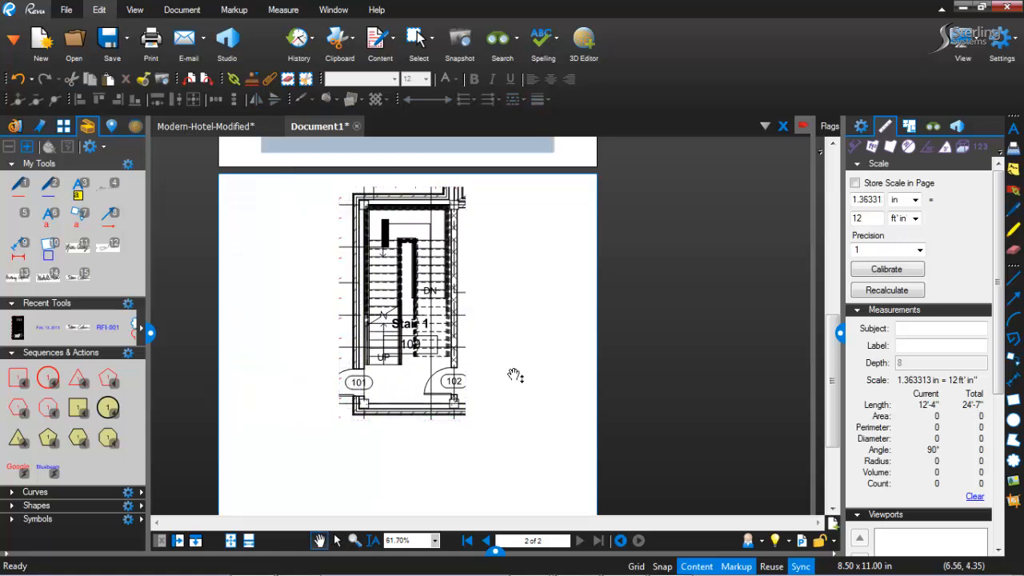
Shrink the Stair 1 snapshot on page 2 slightly from its lower-right corner.
scroll(480, 366, "down", 2)
scroll(479, 368, "up", 4)
scroll(480, 368, "down", 2)
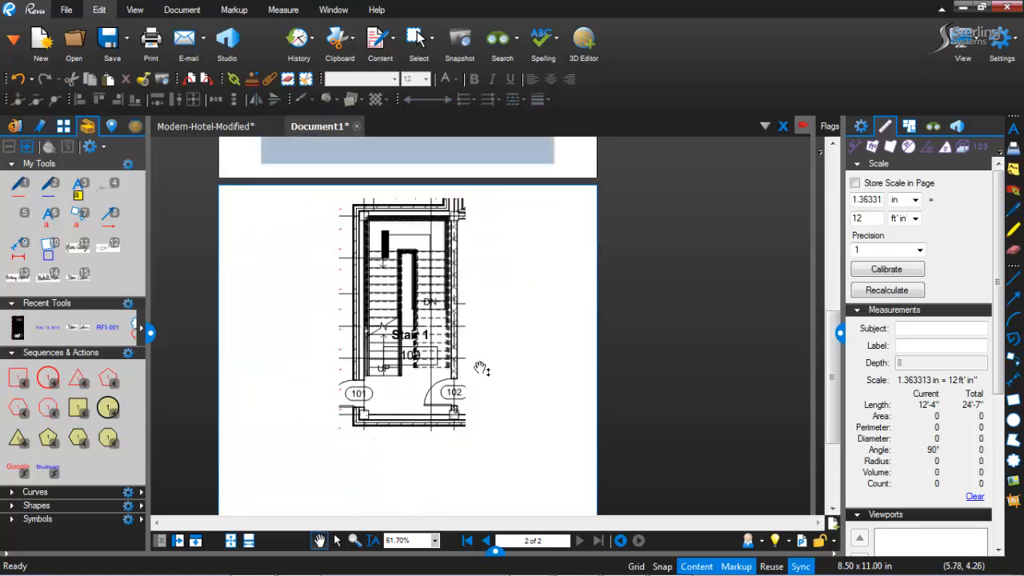
left_click(461, 413)
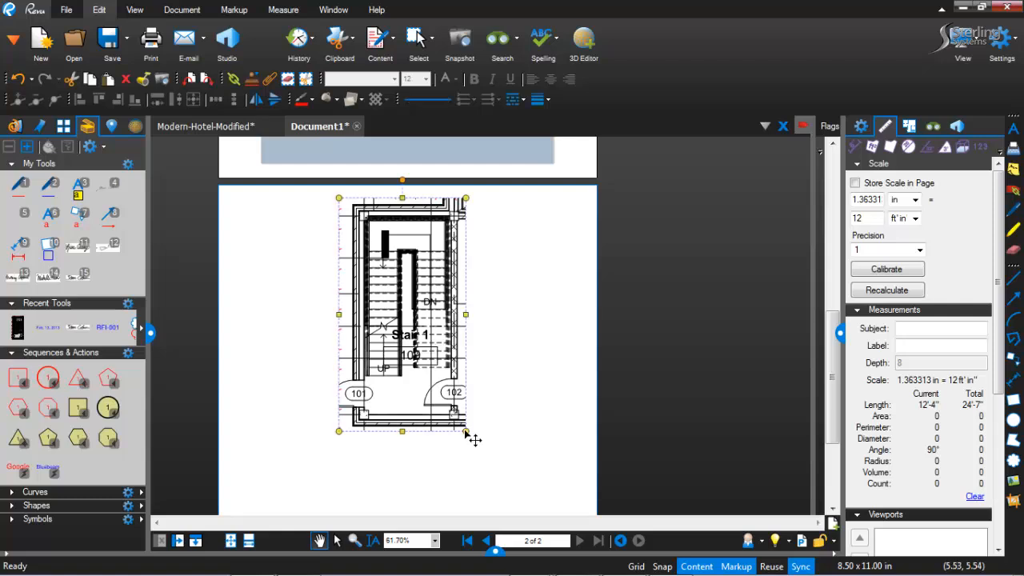
left_click_drag(466, 432, 460, 420)
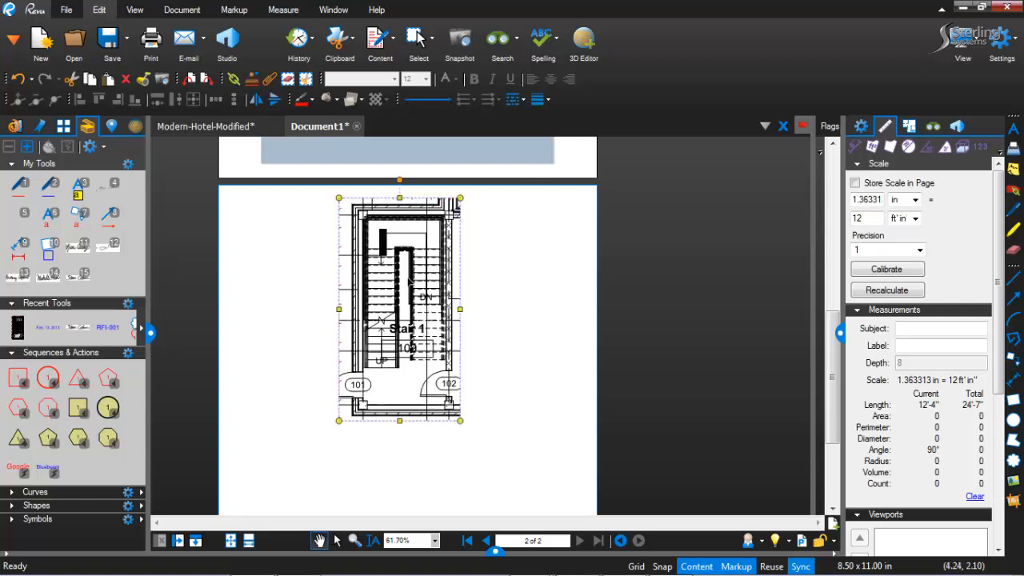
Move the Stair 1 snapshot on page 2 slightly to the right and flatten the RFI document's markups.
left_click_drag(412, 285, 425, 286)
left_click(234, 10)
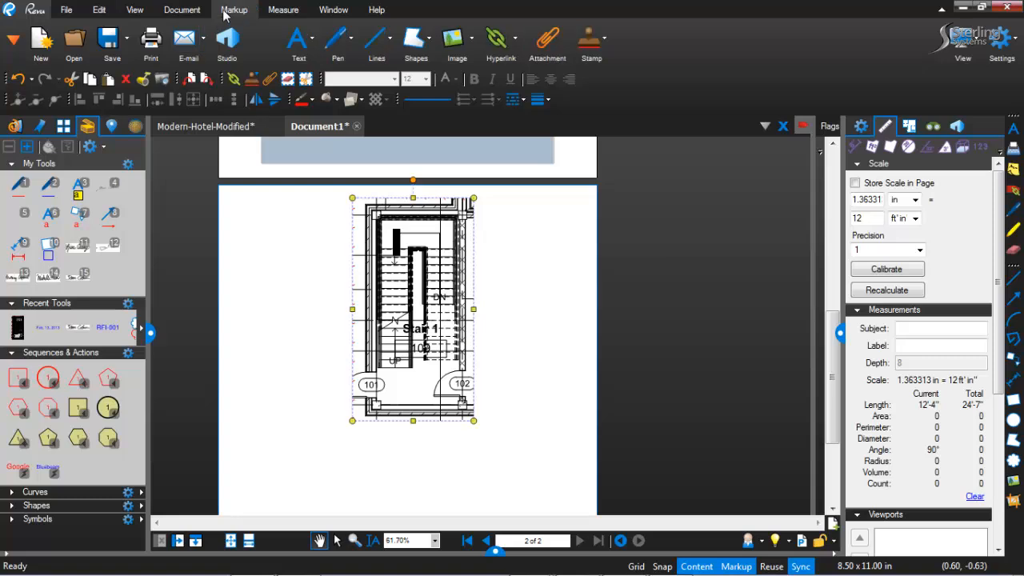
left_click(183, 9)
left_click(585, 41)
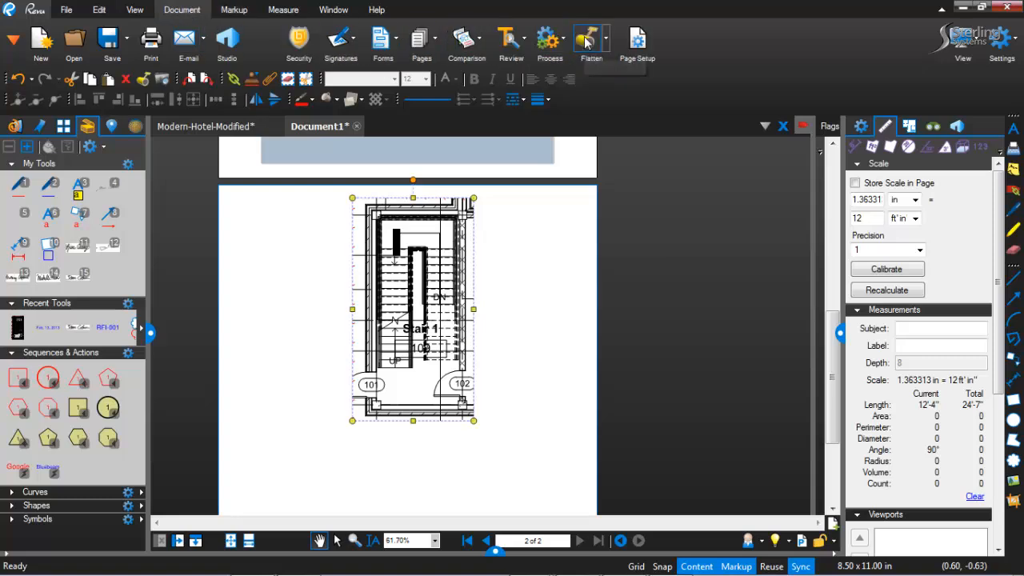
left_click(604, 462)
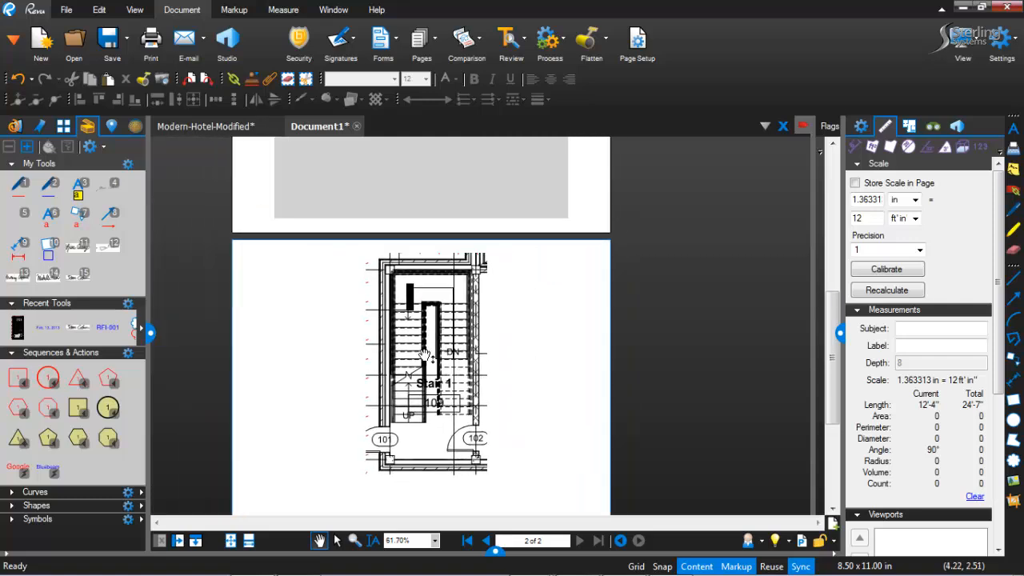
Save the flattened RFI document as RFI-001.pdf in the Bluebeam Revit Webinar folder, replacing the existing file.
scroll(350, 313, "up", 3)
scroll(352, 315, "up", 5)
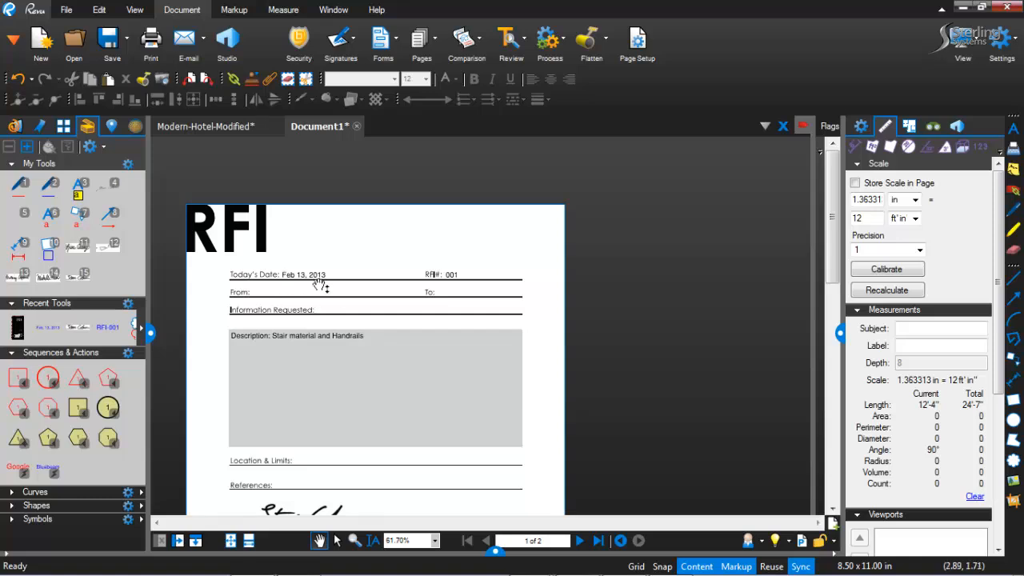
left_click_drag(313, 395, 352, 208)
scroll(376, 324, "down", 3)
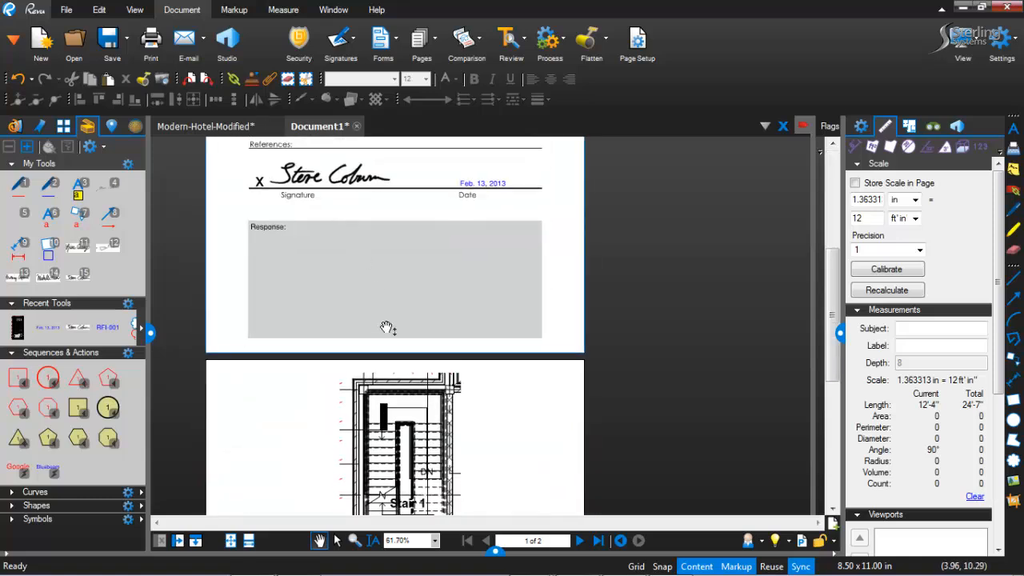
left_click_drag(285, 459, 290, 288)
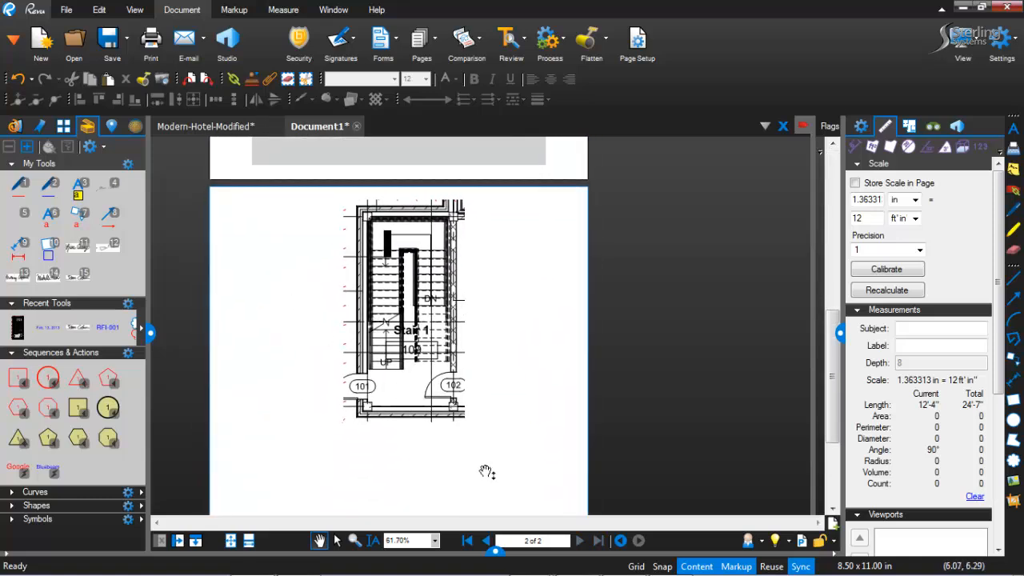
left_click_drag(484, 473, 494, 359)
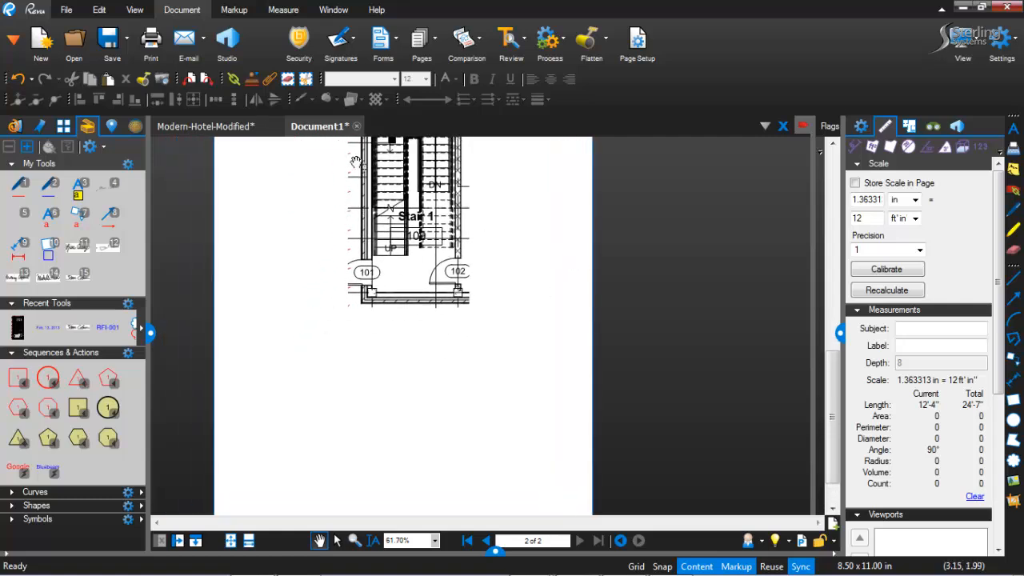
left_click(114, 47)
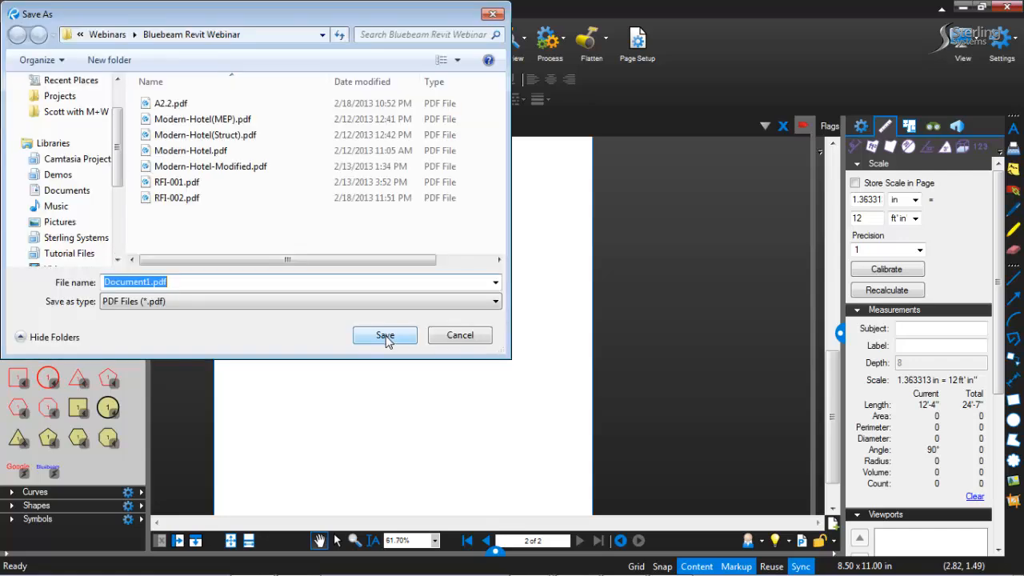
left_click(196, 184)
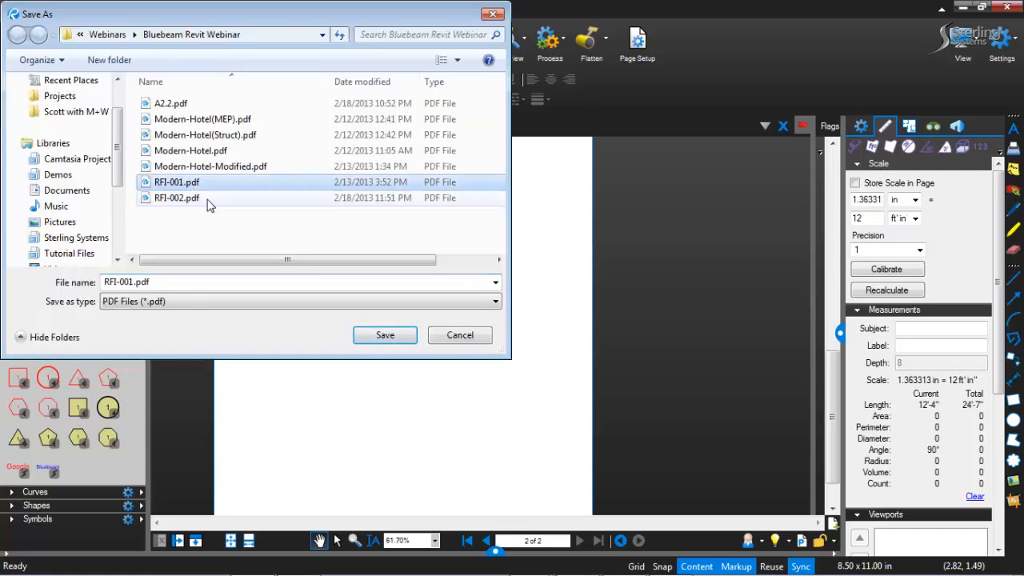
left_click(392, 340)
left_click(550, 299)
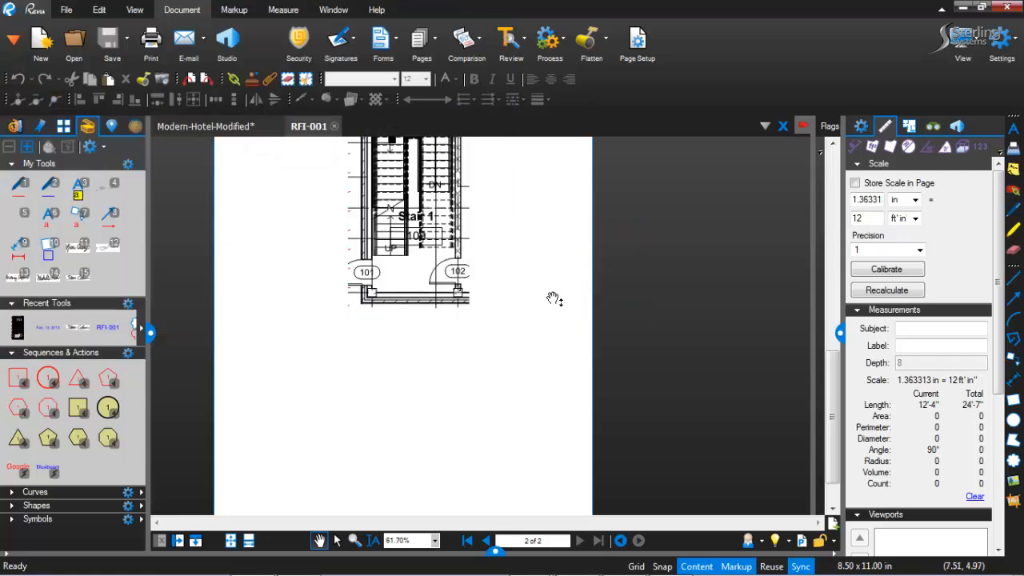
Draw a hyperlink region around the RFI-001 label below Stair 1 on the Modern-Hotel-Modified floor plan.
left_click(218, 128)
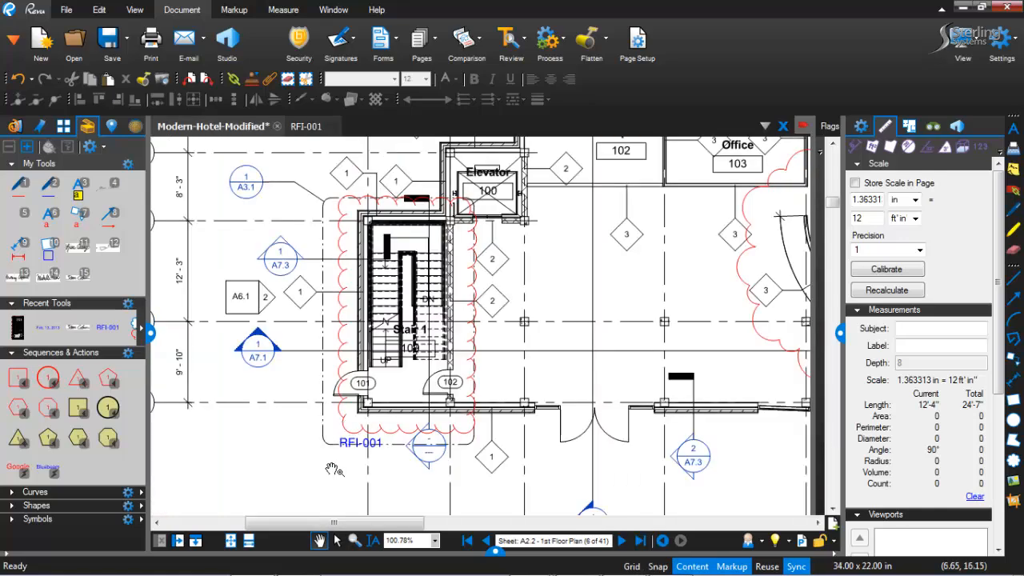
key("j")
scroll(335, 456, "up", 4)
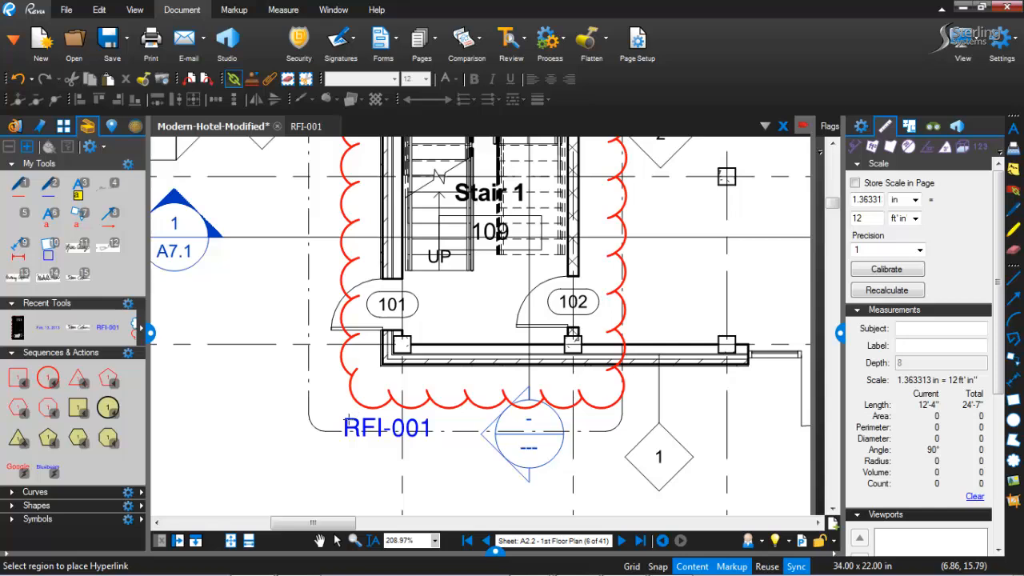
left_click_drag(340, 416, 439, 452)
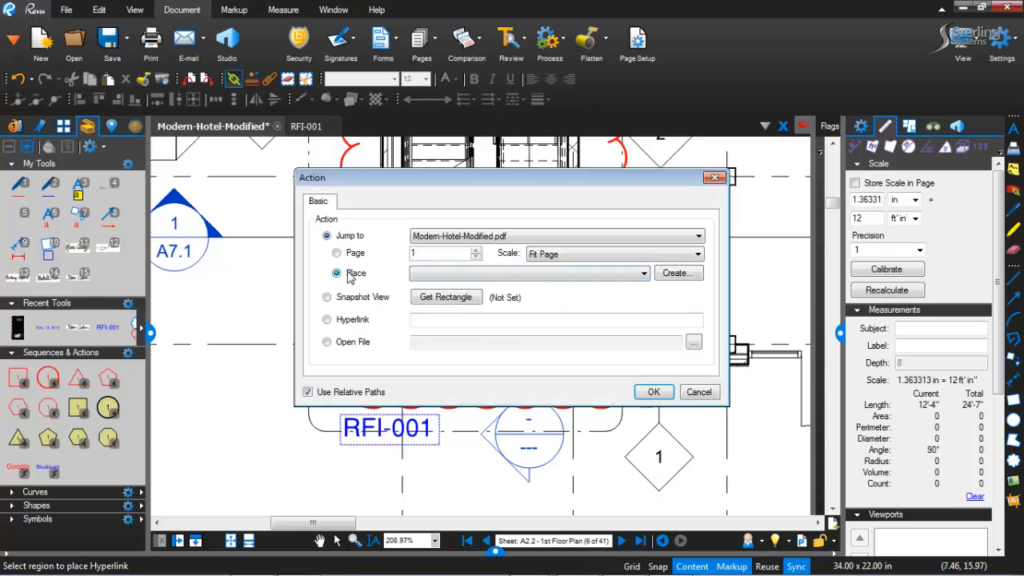
Set the hyperlink's action to open the file RFI-001.pdf and finish placing hyperlinks.
left_click(360, 343)
left_click(693, 342)
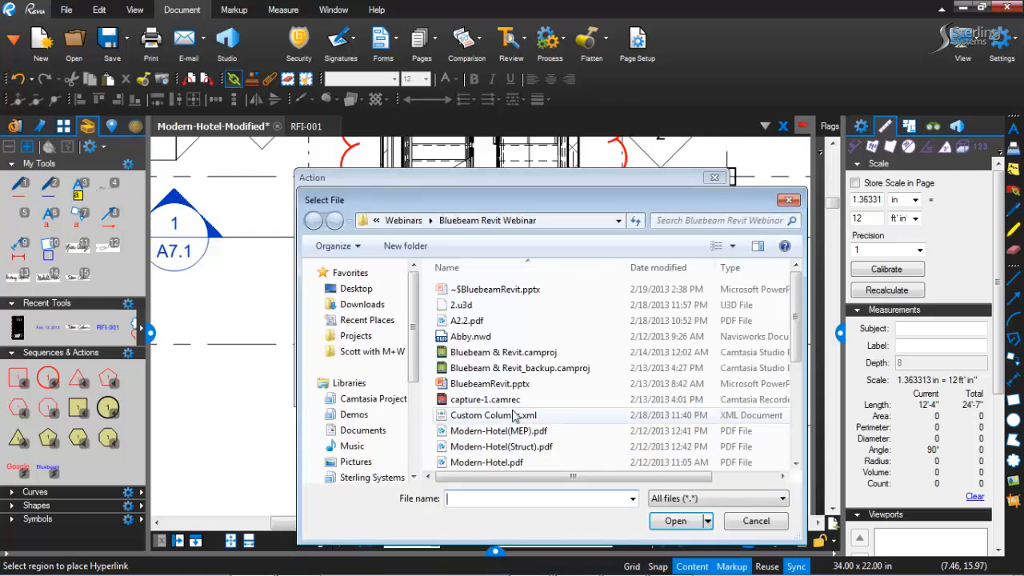
left_click(515, 415)
scroll(516, 416, "down", 5)
left_click(496, 399)
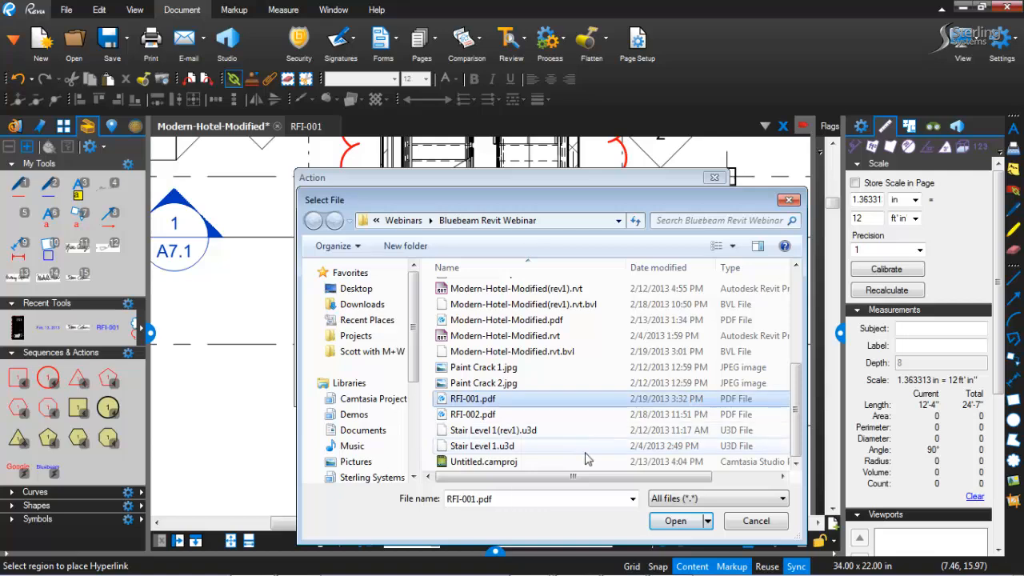
left_click(672, 520)
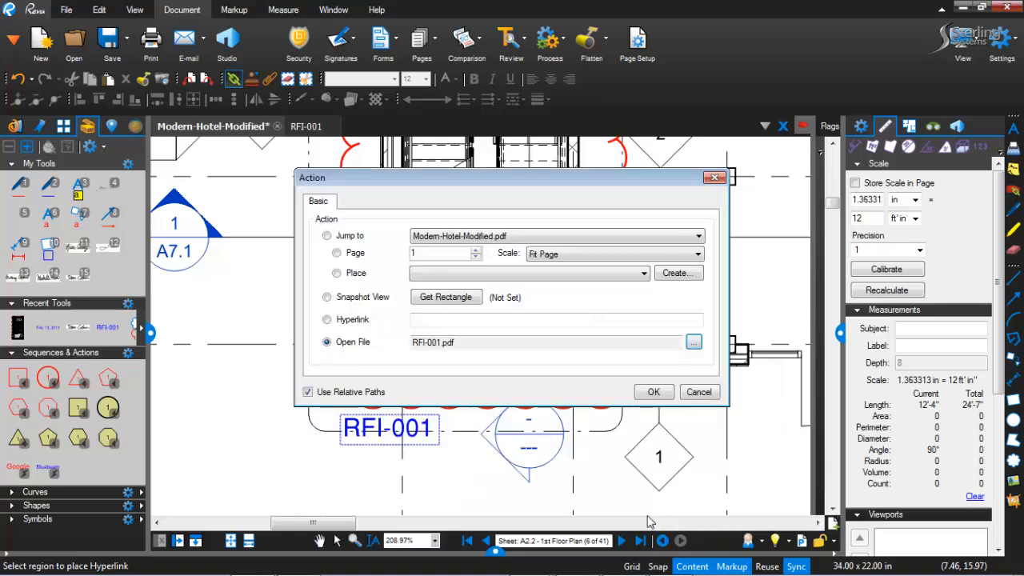
left_click(651, 392)
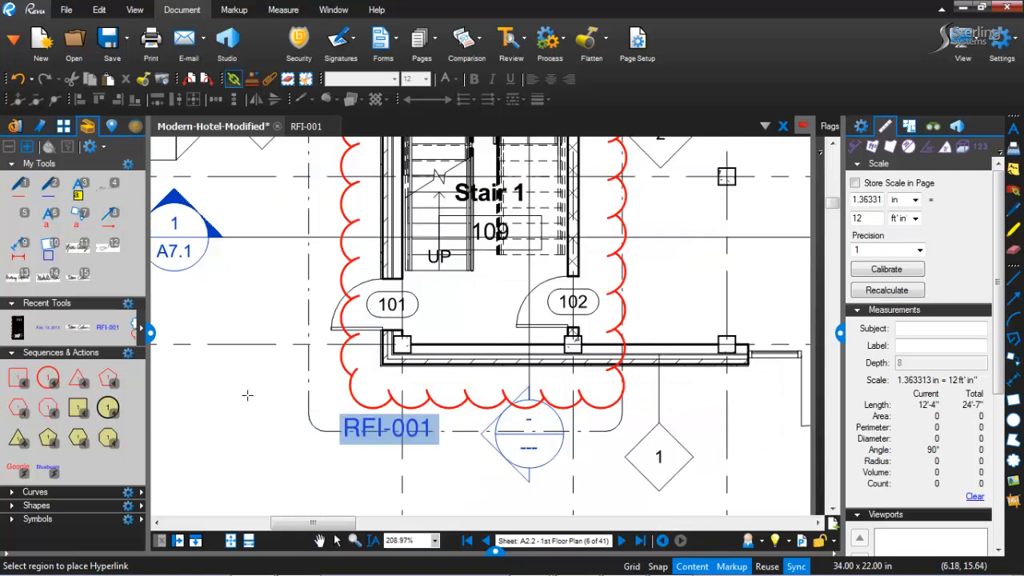
key("Escape")
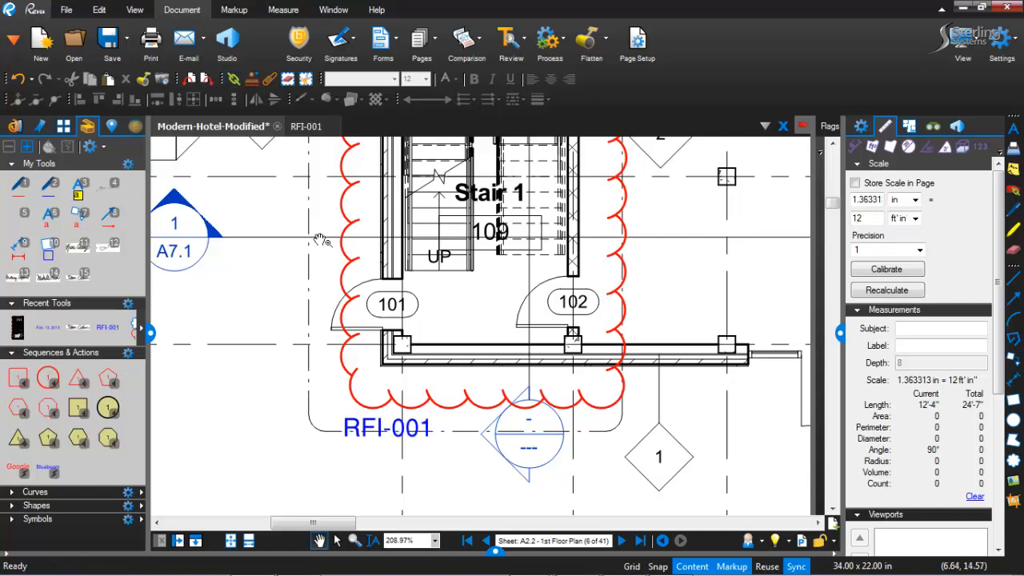
Close the RFI-001 document and test the hyperlink on the floor plan's RFI-001 label, checking the form it opens.
left_click(315, 128)
left_click(328, 126)
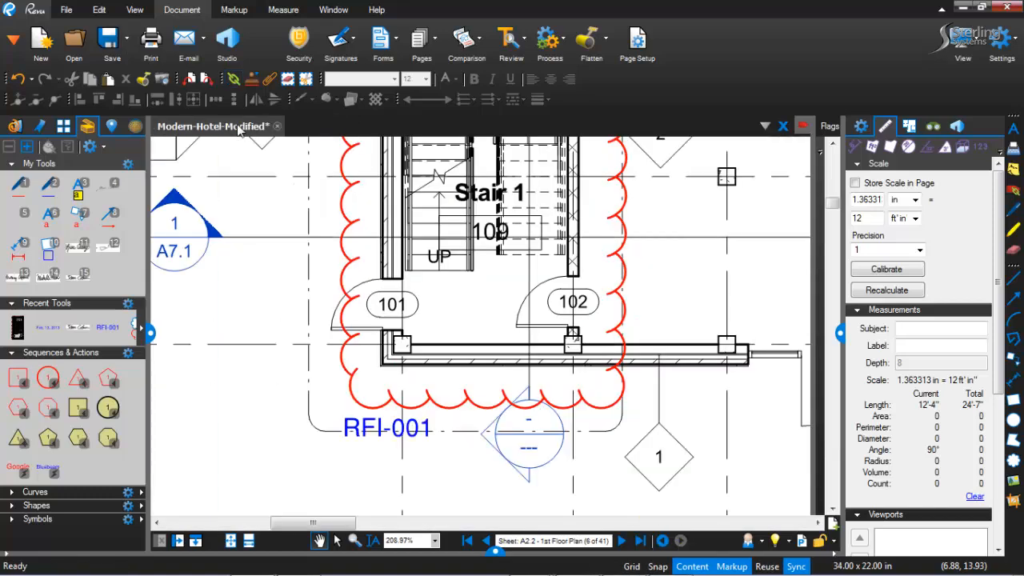
left_click(390, 425)
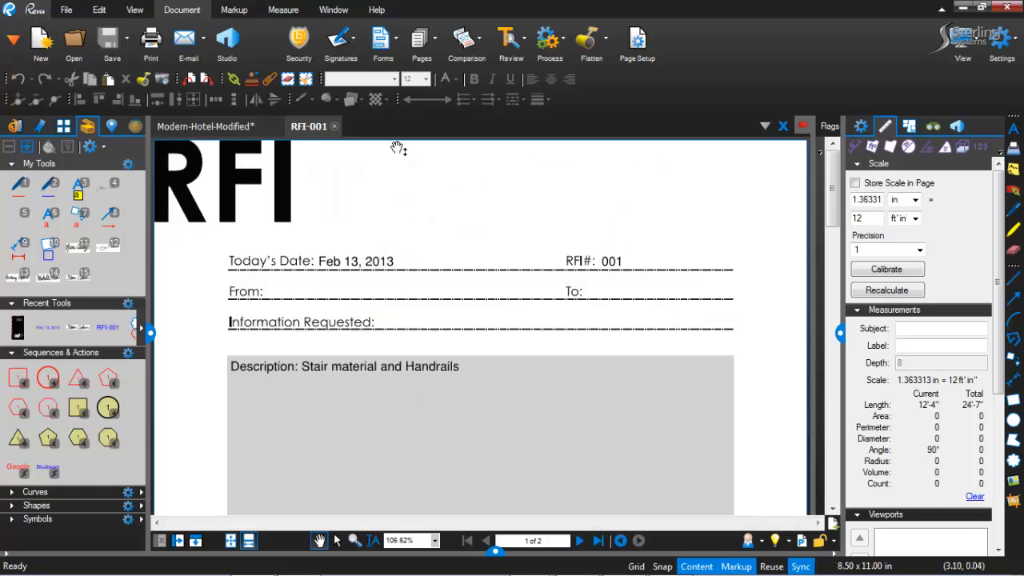
scroll(471, 299, "down", 5)
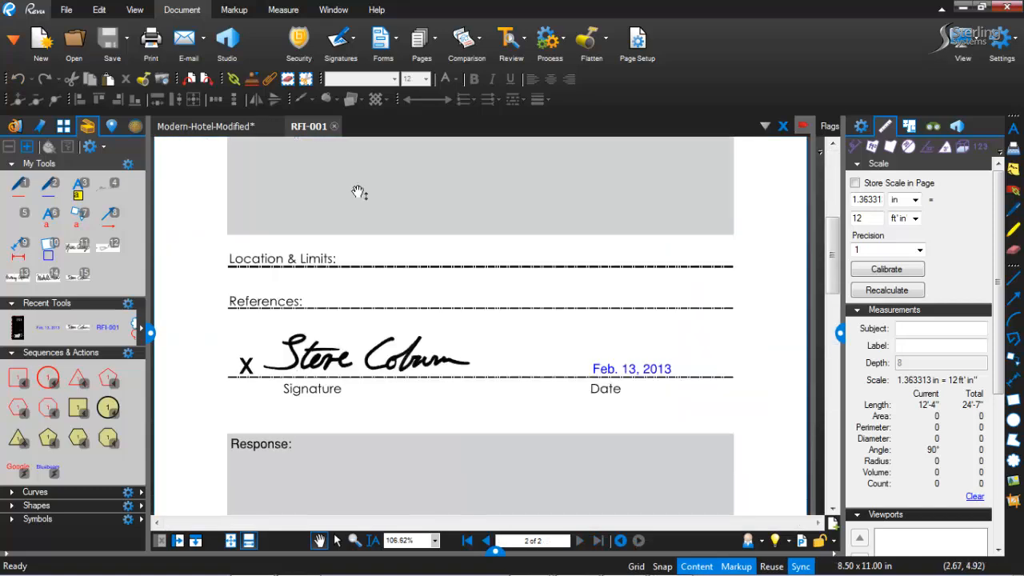
Close RFI-001, reopen RFI-001.pdf from the Bluebeam Revit Webinar folder, and go to the blank area below the snapshot on page 2.
left_click(335, 126)
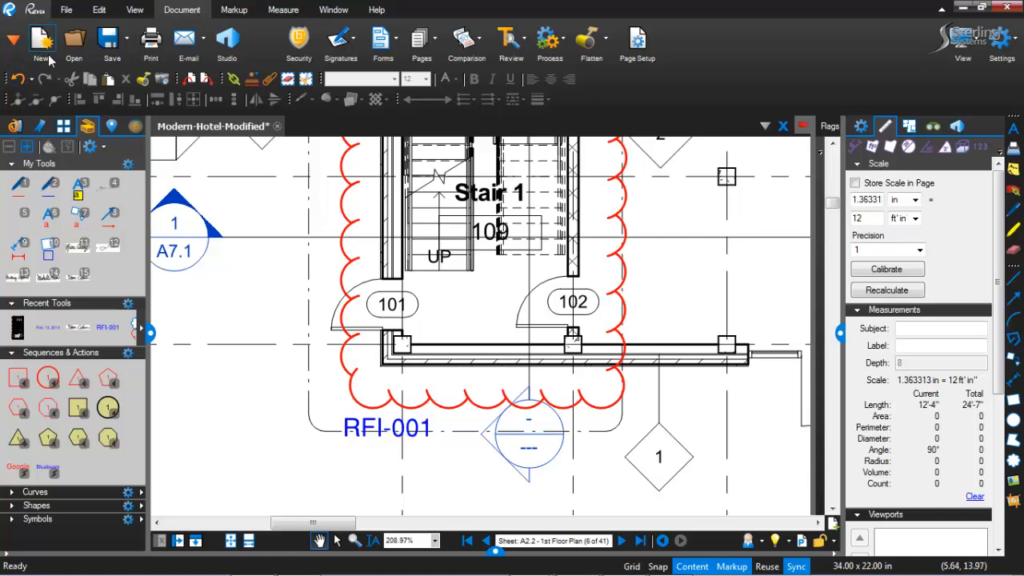
left_click(74, 44)
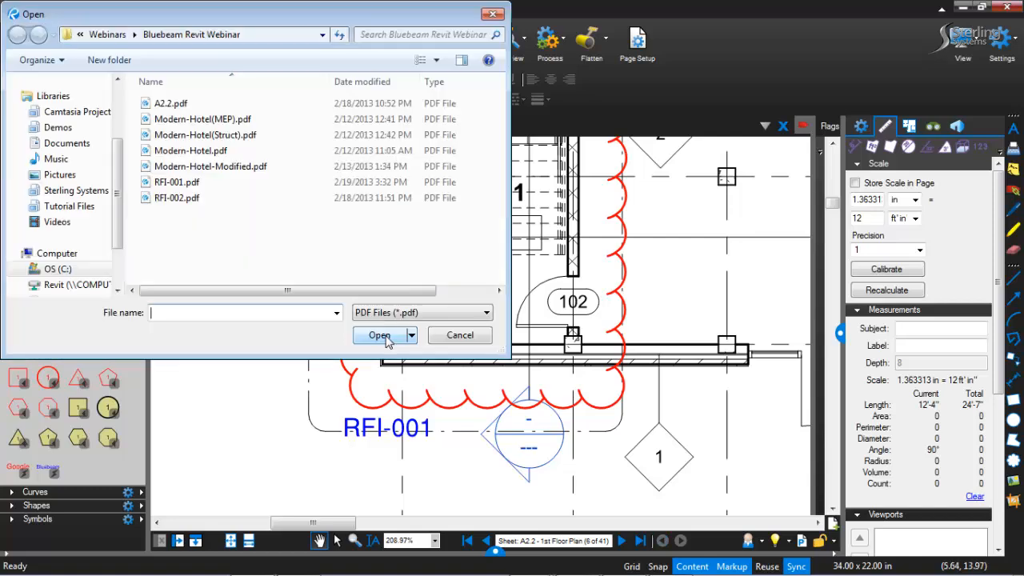
double_click(220, 185)
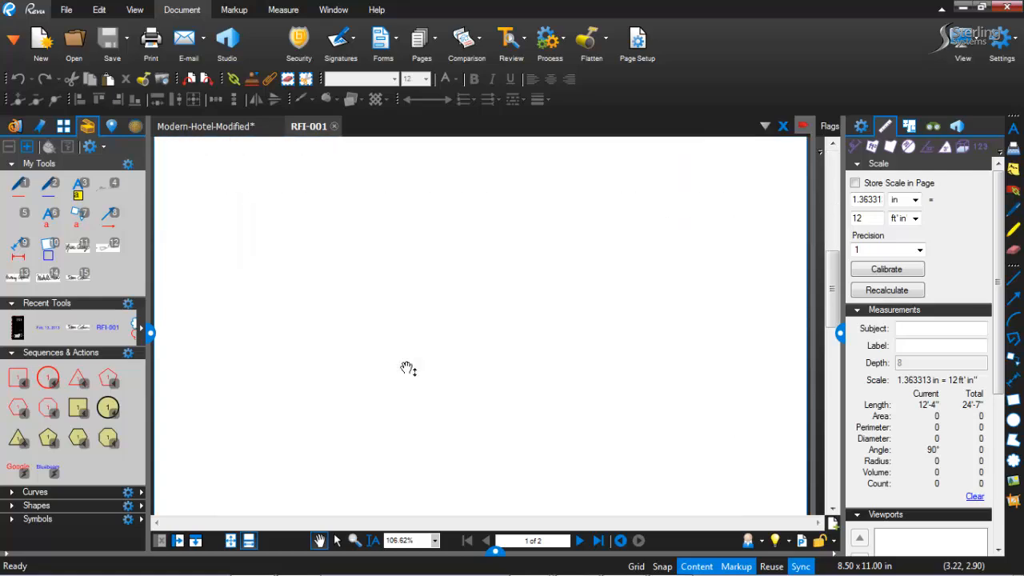
scroll(408, 368, "down", 3)
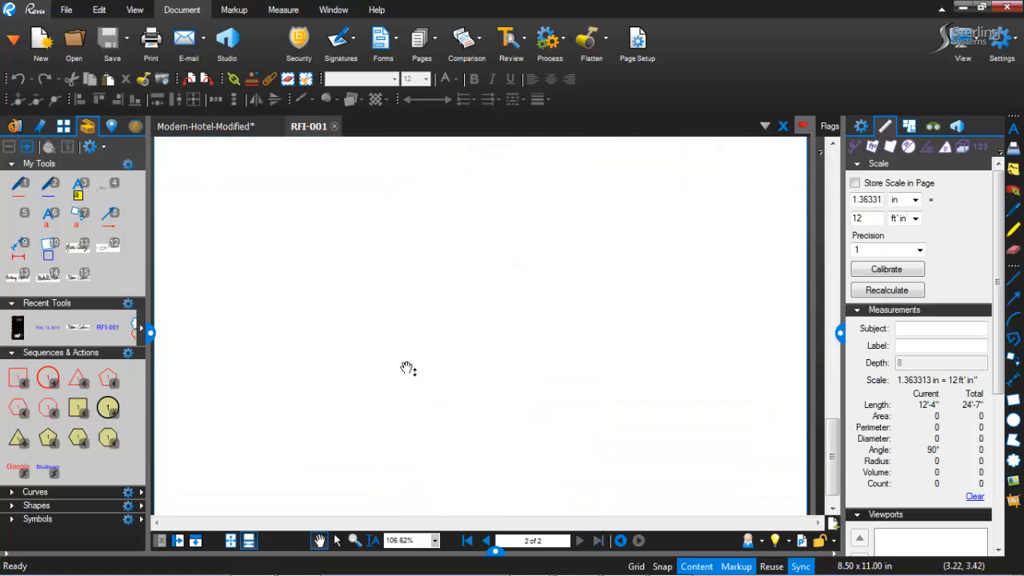
scroll(408, 368, "down", 5)
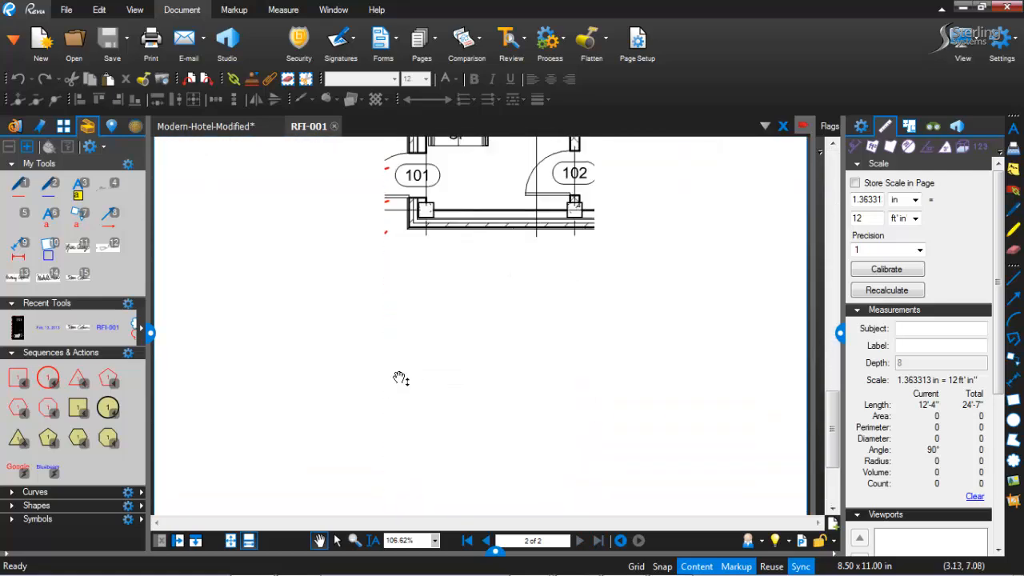
Switch to Revit and open the 3D view Stair 1 (Level 1) of the hotel model.
key("alt+Tab")
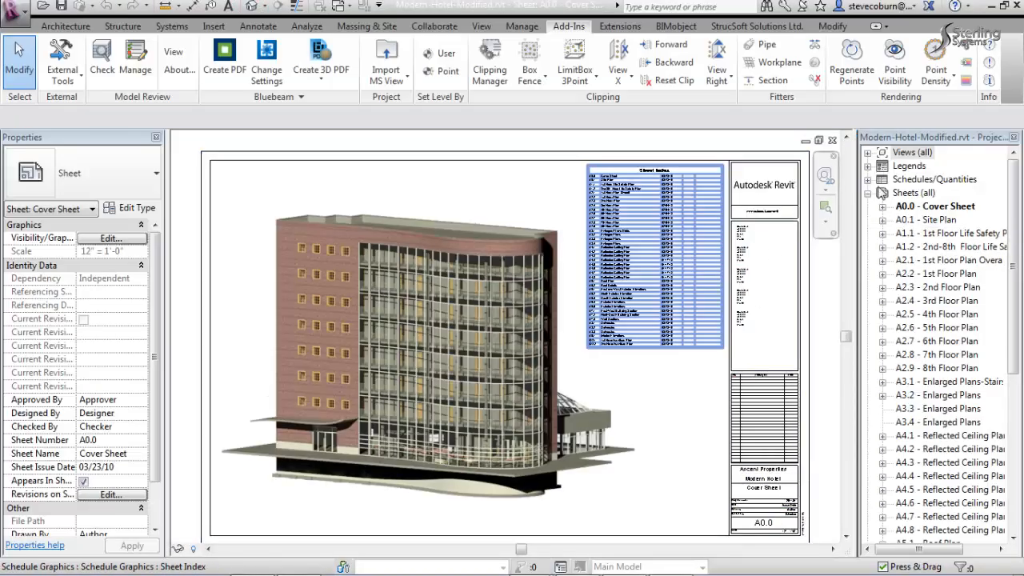
double_click(879, 153)
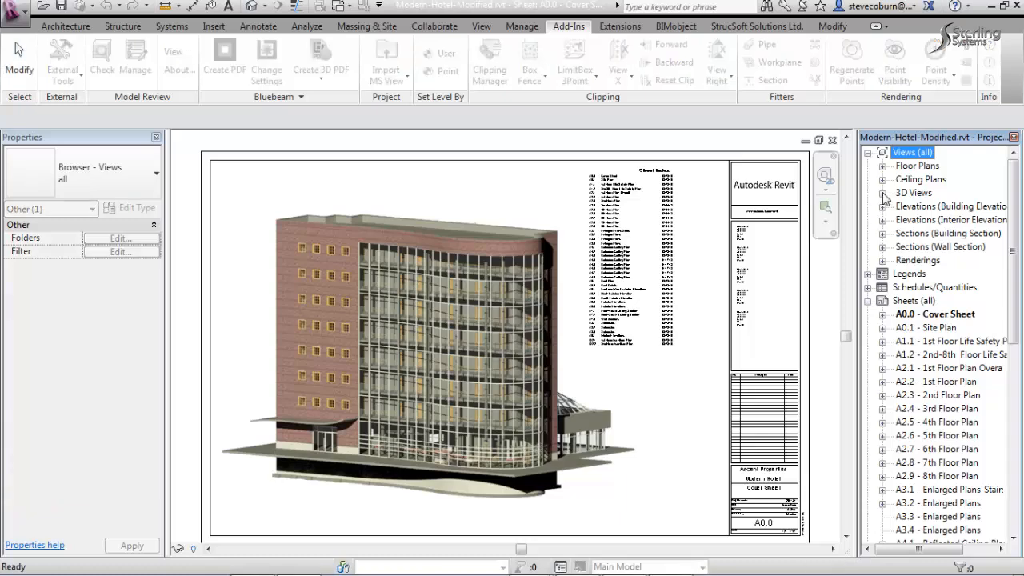
left_click(882, 192)
left_click(940, 247)
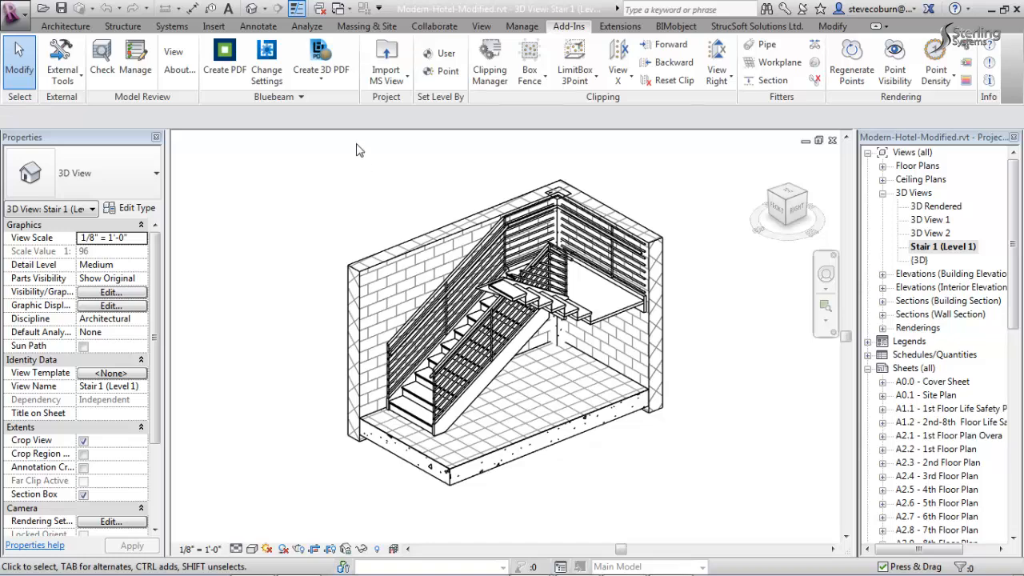
Export the 3D stair view as the U3D file Stair Level 1.u3d, replacing the existing file, and return to RFI-001 in Revu.
left_click(323, 84)
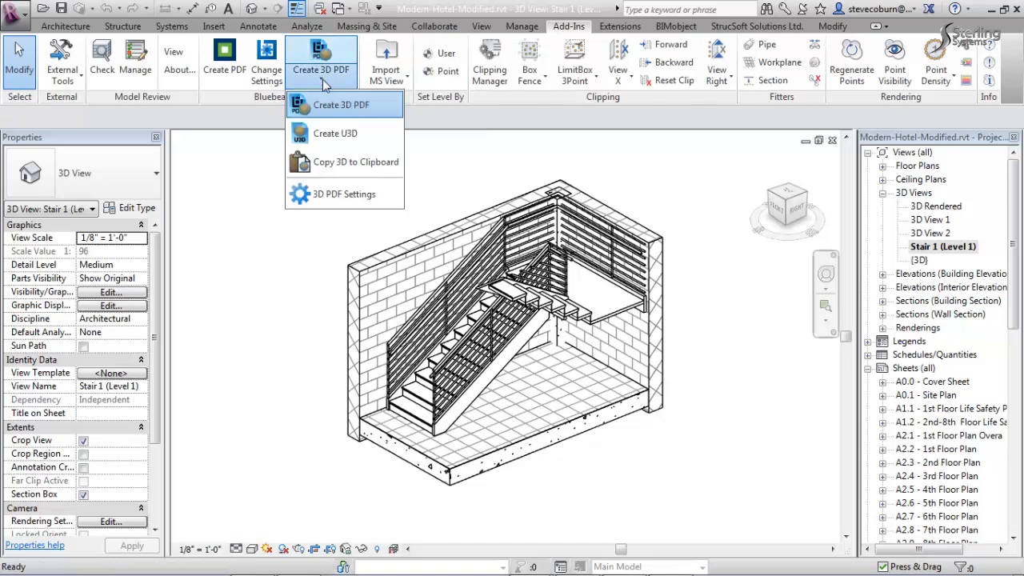
left_click(331, 136)
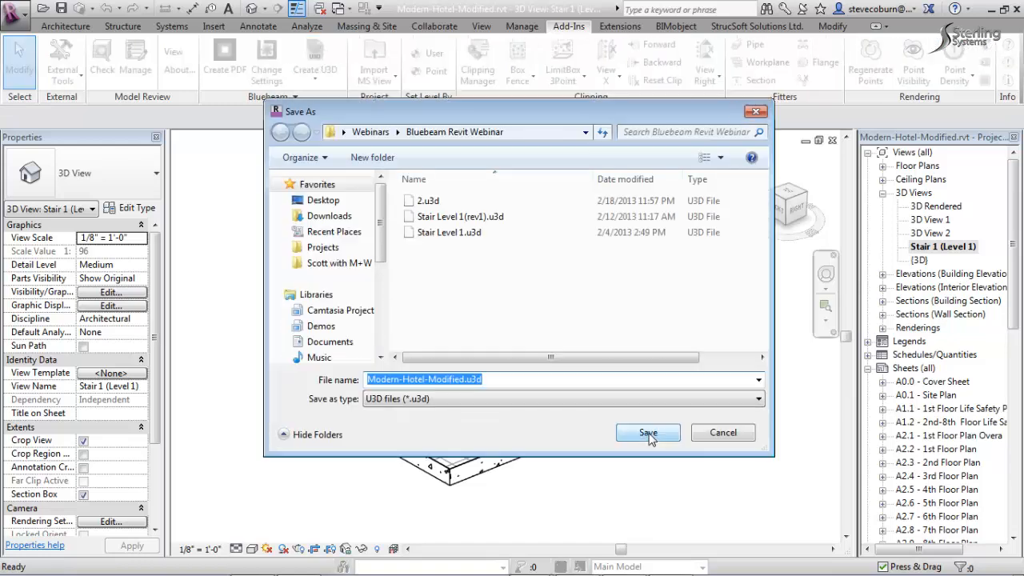
left_click(436, 203)
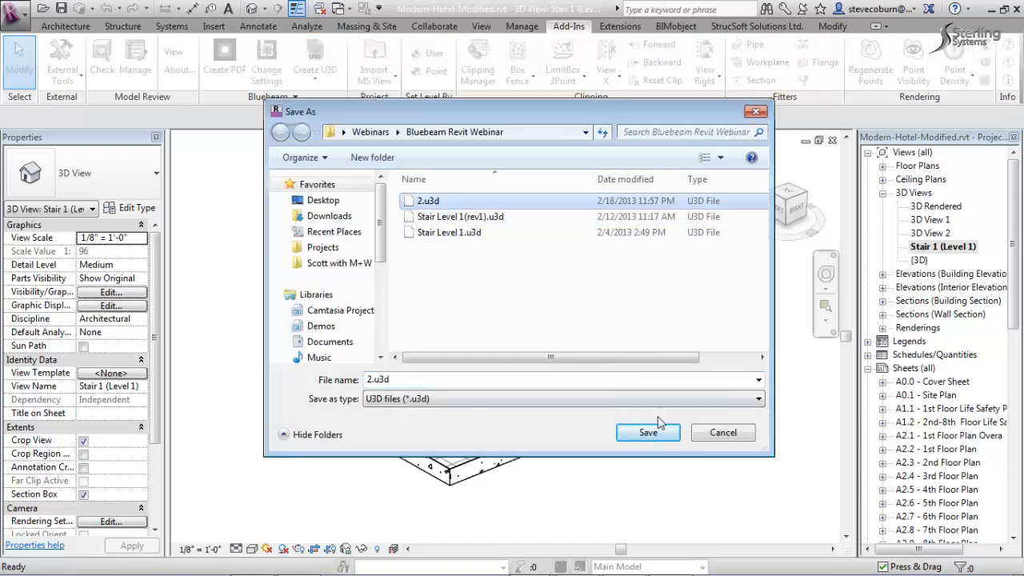
left_click(456, 232)
left_click(647, 430)
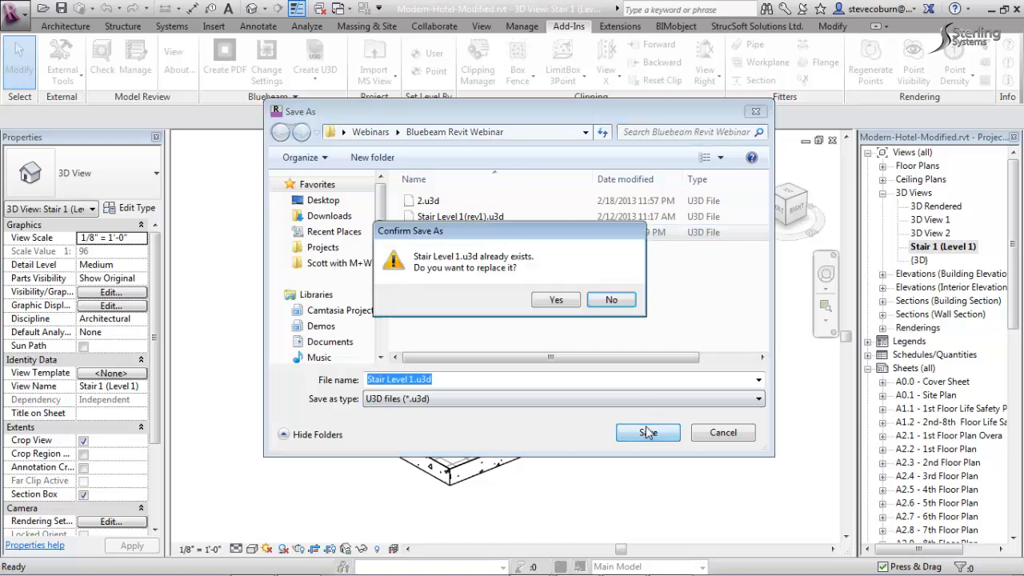
left_click(549, 302)
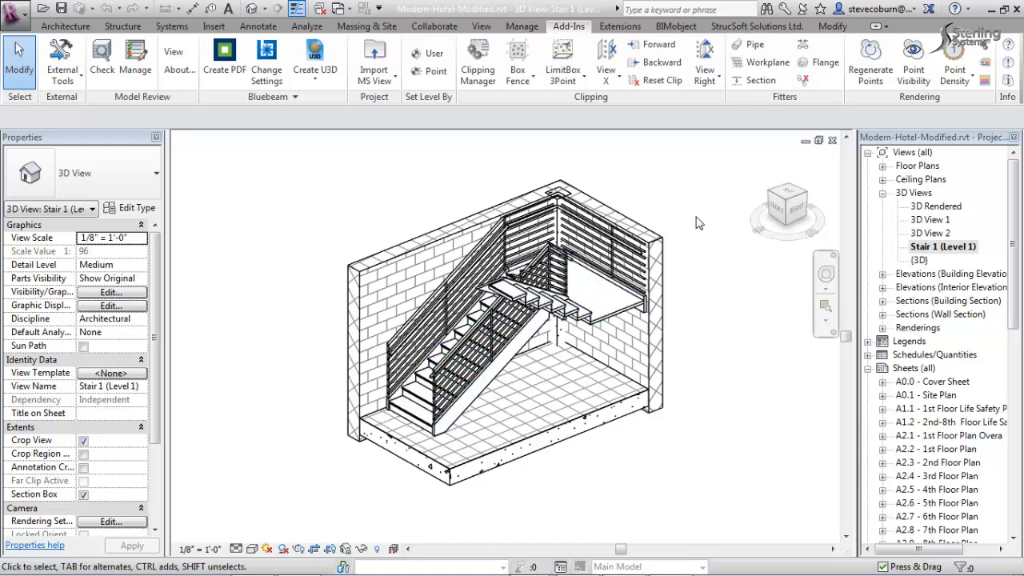
key("alt+Tab")
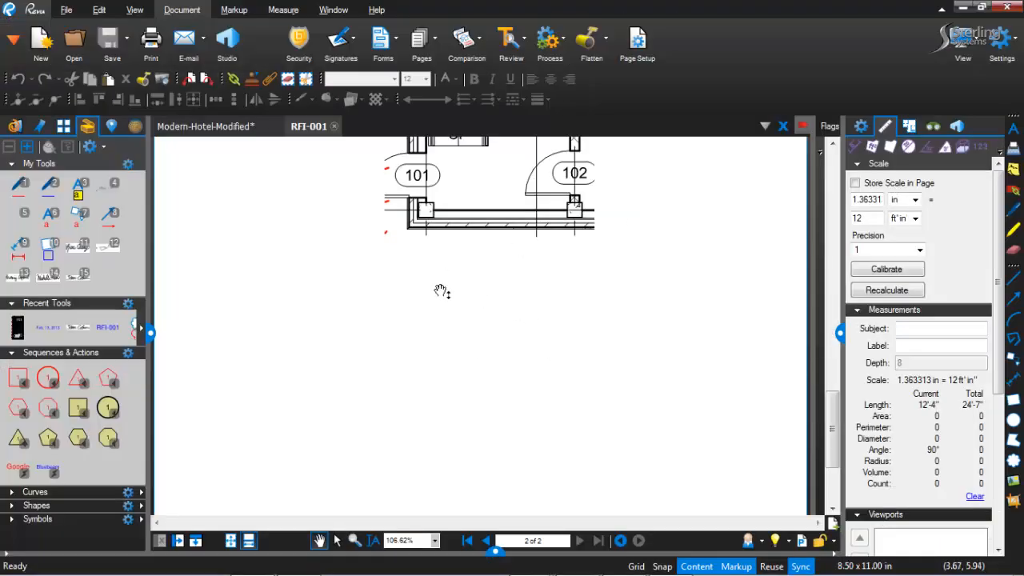
Insert the 3D model Stair Level 1.u3d in a window on the blank area of page 2 below the Stair 1 snapshot.
scroll(434, 294, "down", 2)
scroll(434, 295, "up", 2)
left_click(141, 13)
left_click(98, 10)
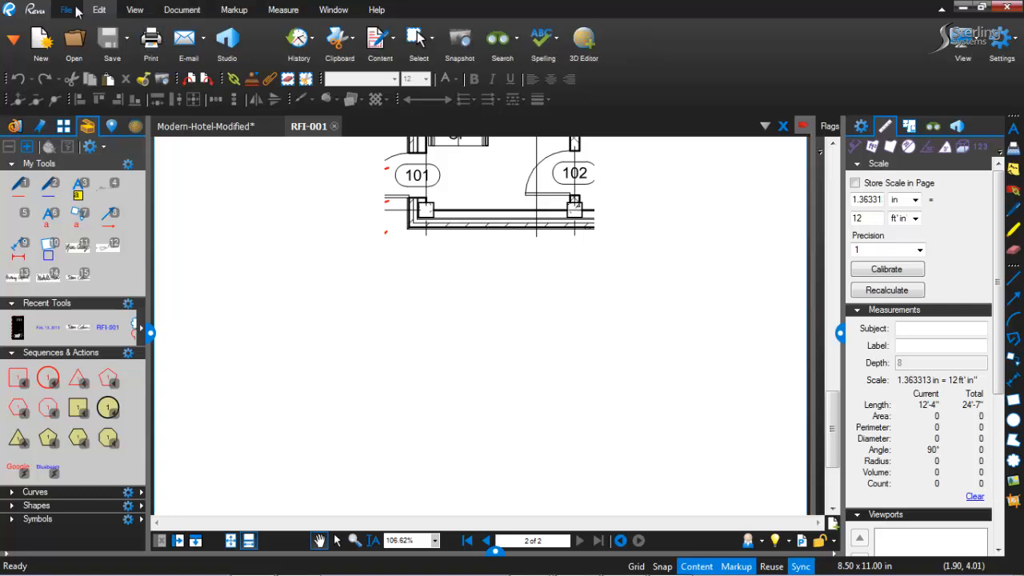
left_click(70, 14)
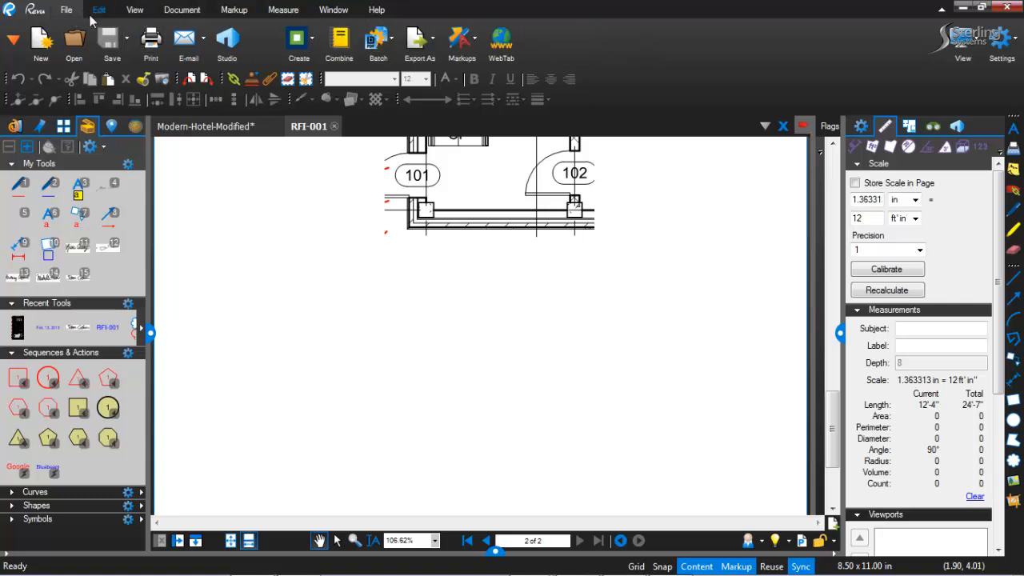
left_click(99, 15)
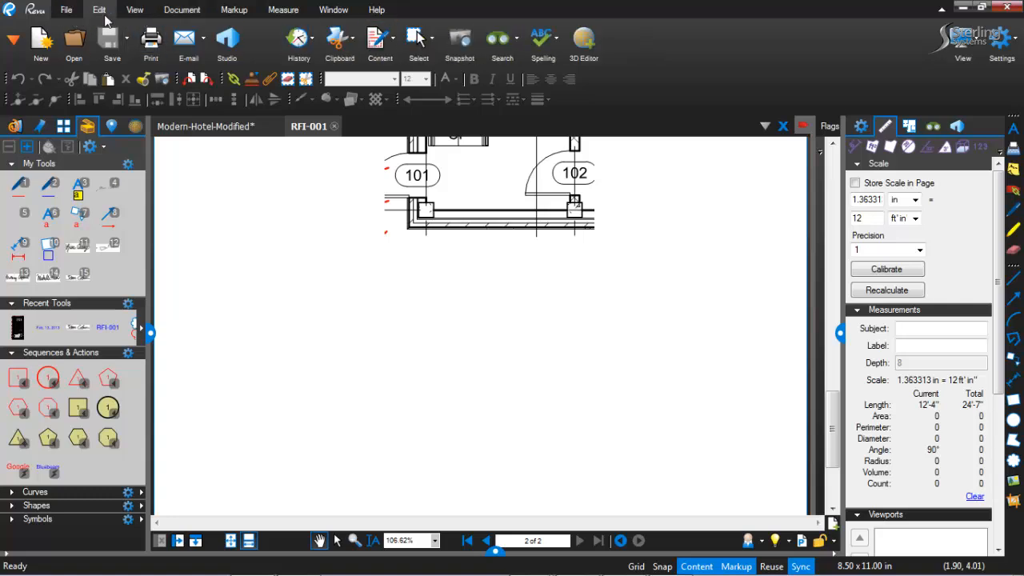
left_click(589, 50)
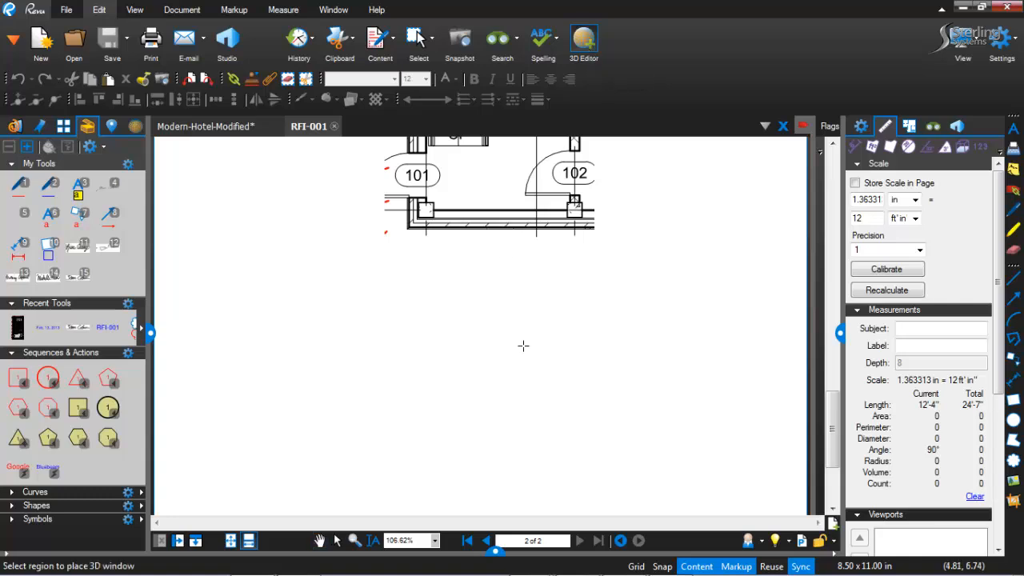
scroll(324, 261, "down", 2)
scroll(324, 261, "up", 2)
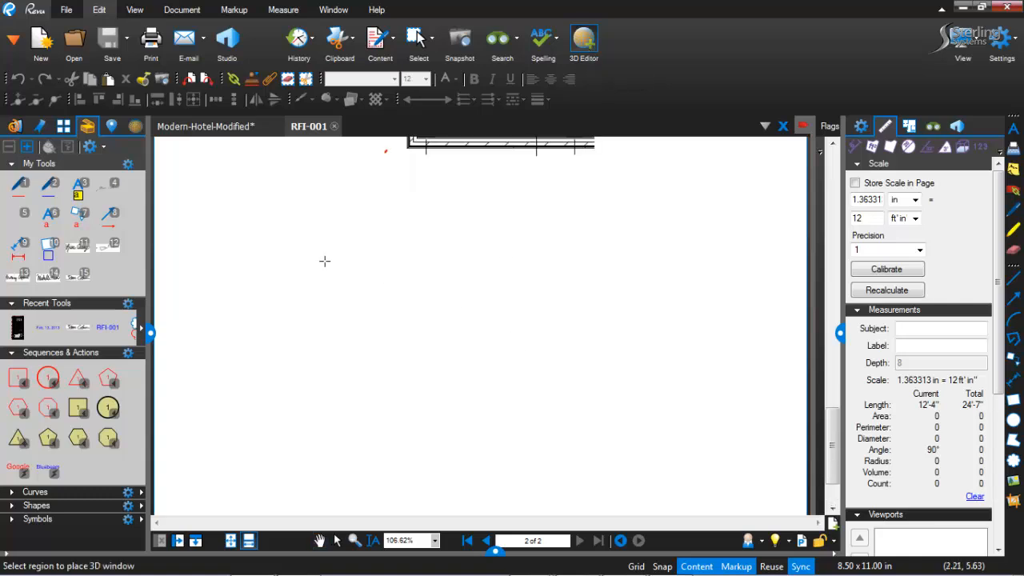
scroll(324, 261, "down", 1)
scroll(324, 260, "down", 1)
left_click_drag(283, 219, 573, 421)
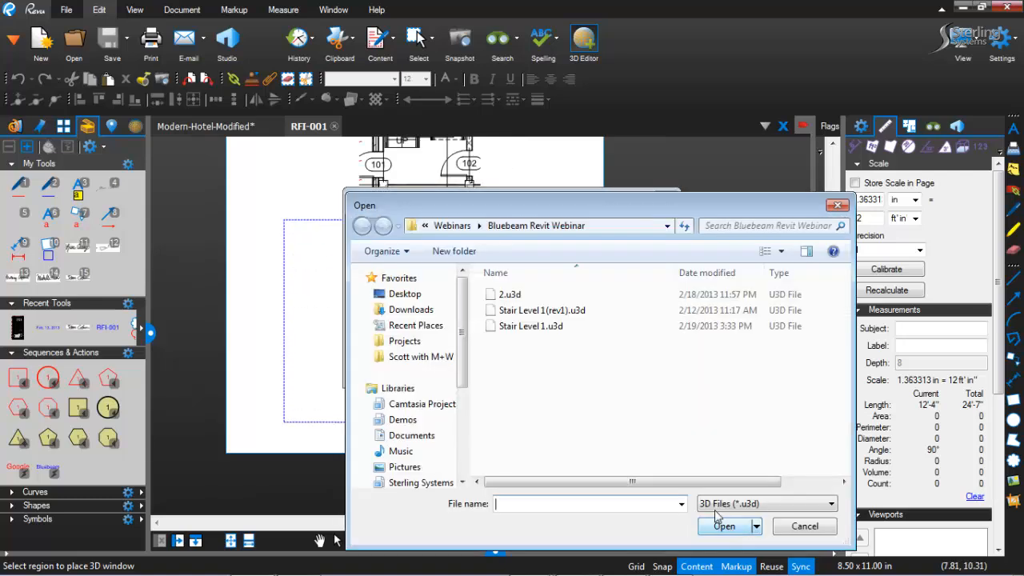
left_click(528, 327)
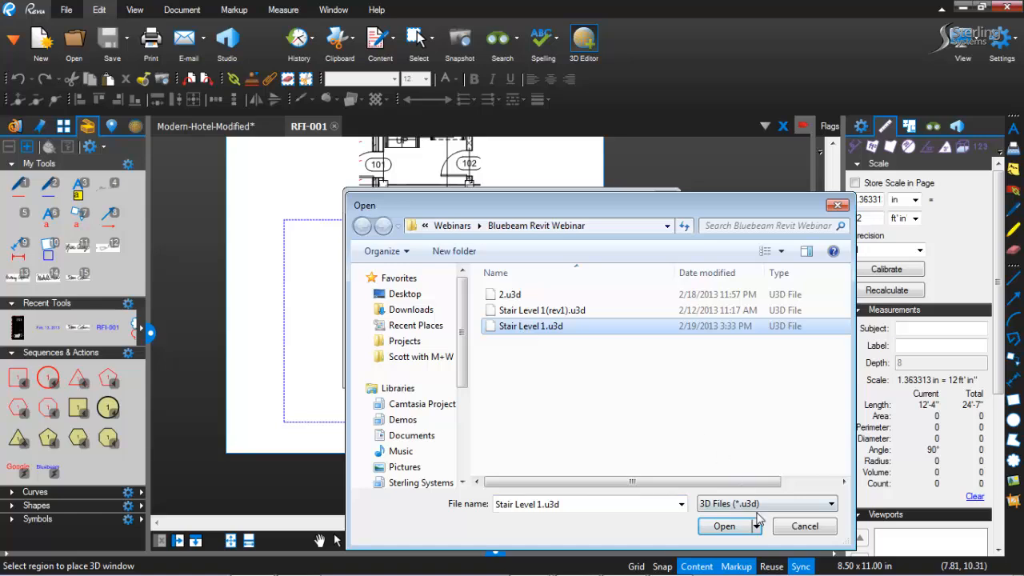
left_click(726, 527)
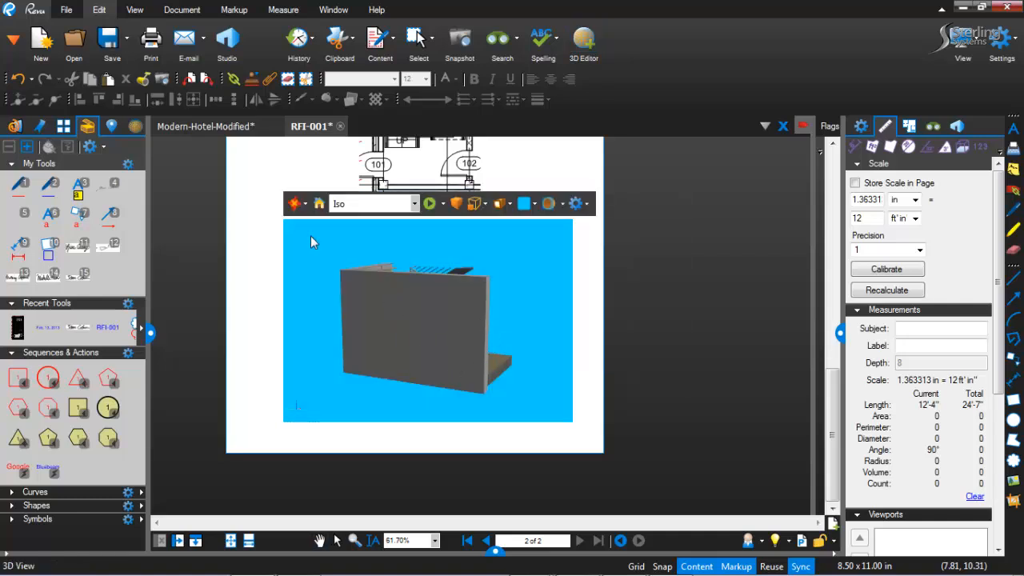
Rotate the embedded 3D model until the open side of the stair faces forward, and enlarge it on the page.
left_click(305, 203)
left_click(310, 238)
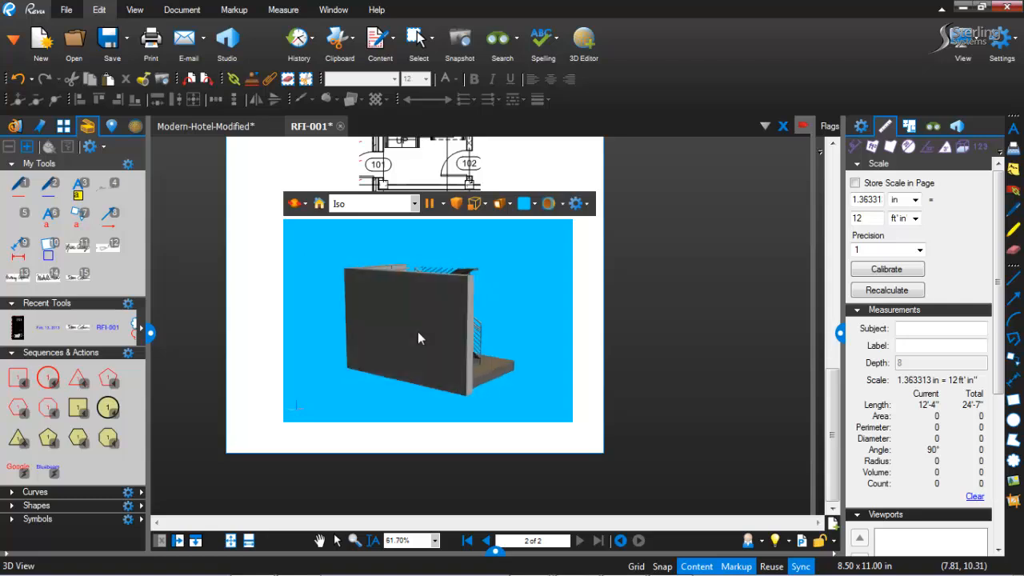
left_click_drag(417, 331, 380, 326)
left_click_drag(460, 328, 424, 331)
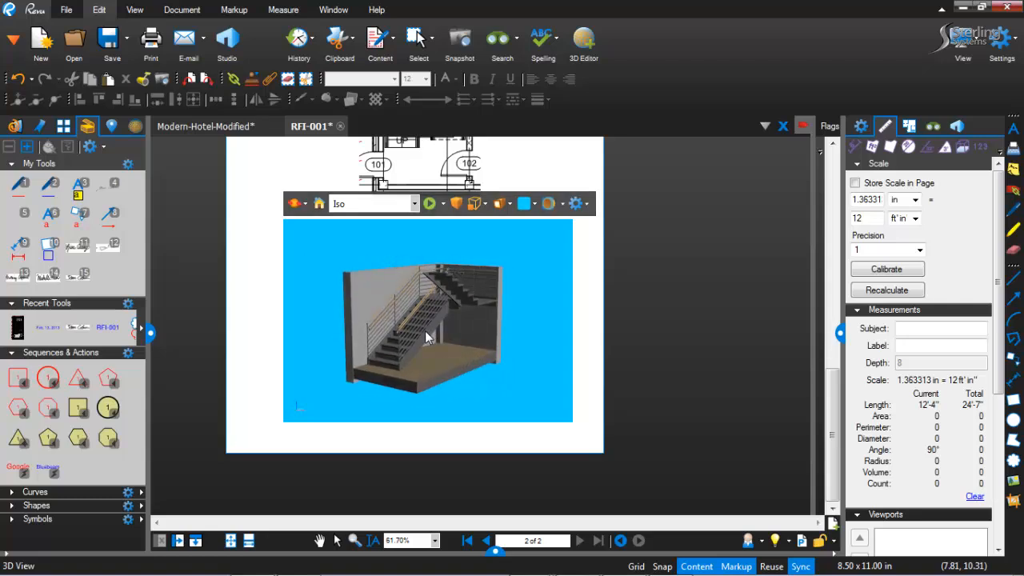
left_click_drag(425, 331, 384, 327)
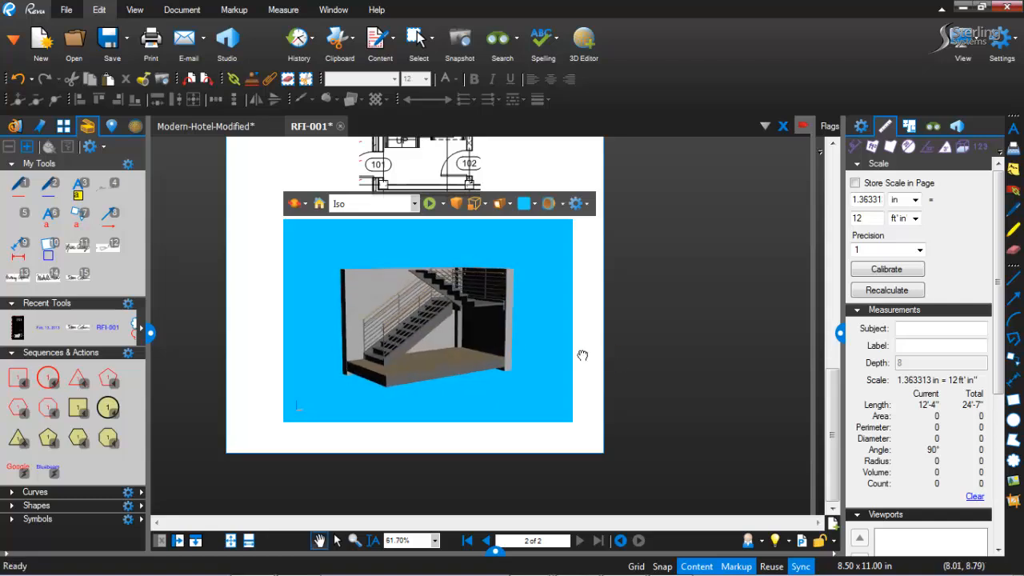
scroll(601, 367, "up", 3)
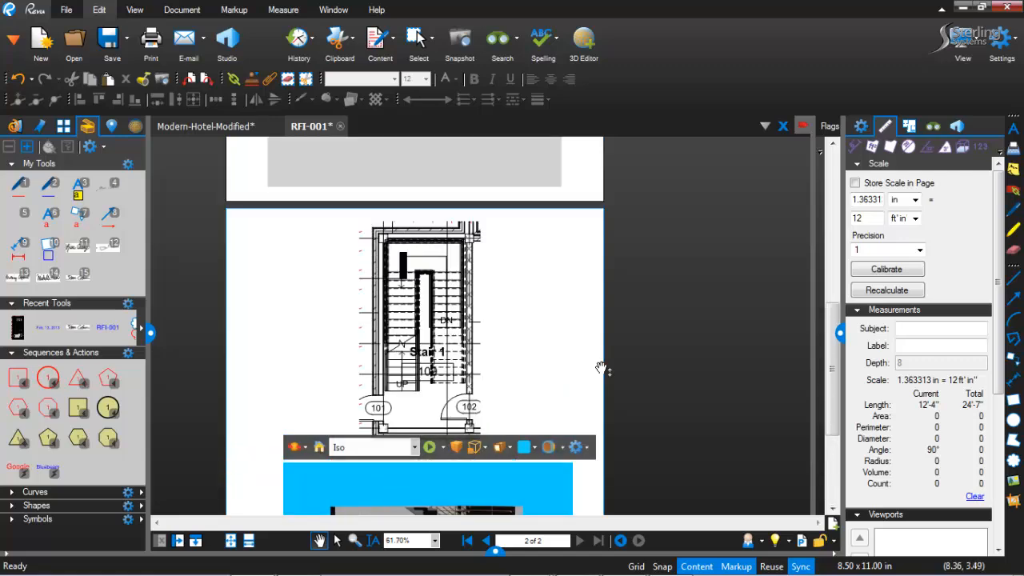
scroll(601, 368, "down", 2)
scroll(601, 368, "up", 3)
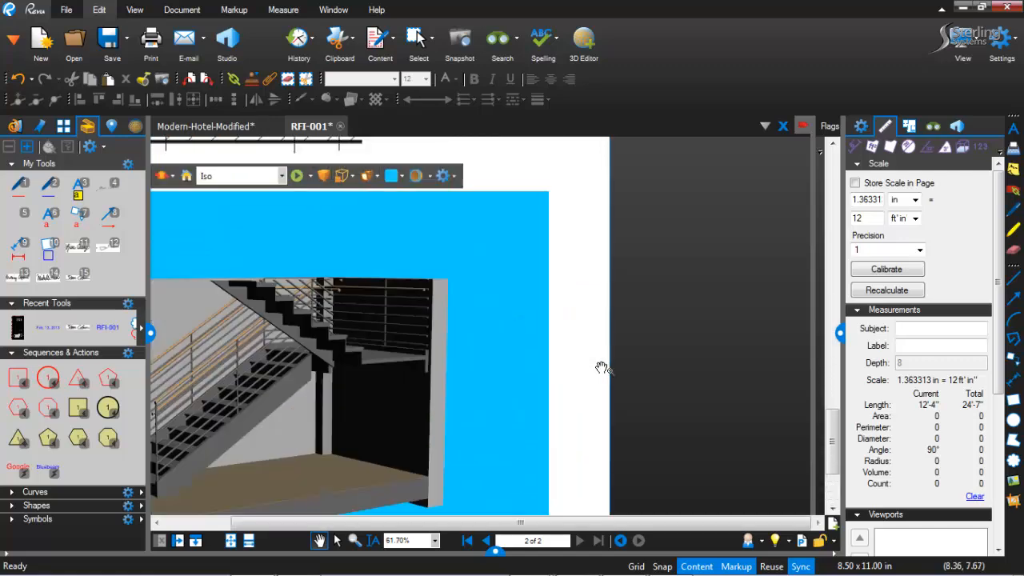
left_click_drag(601, 368, 776, 285)
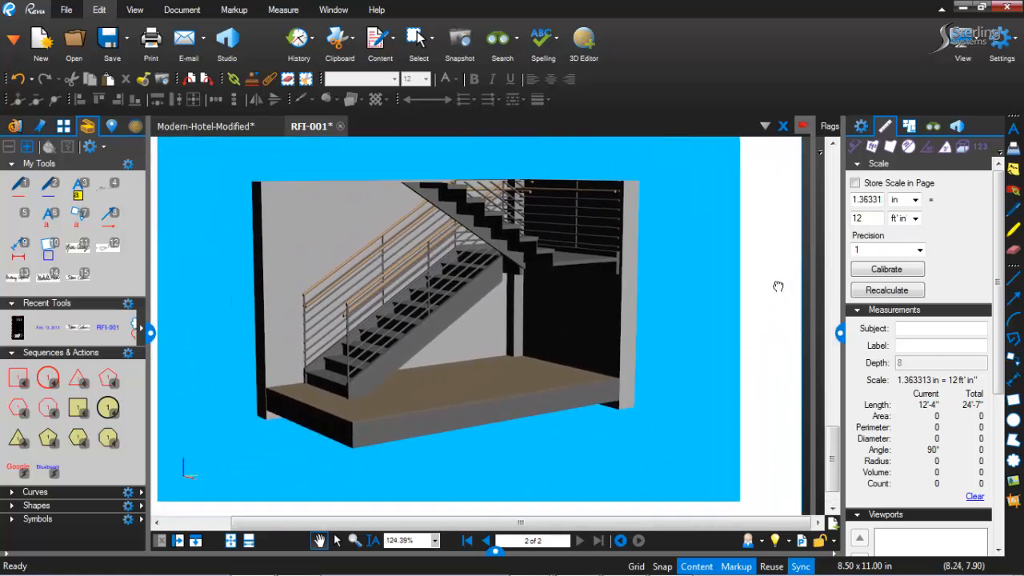
left_click(459, 307)
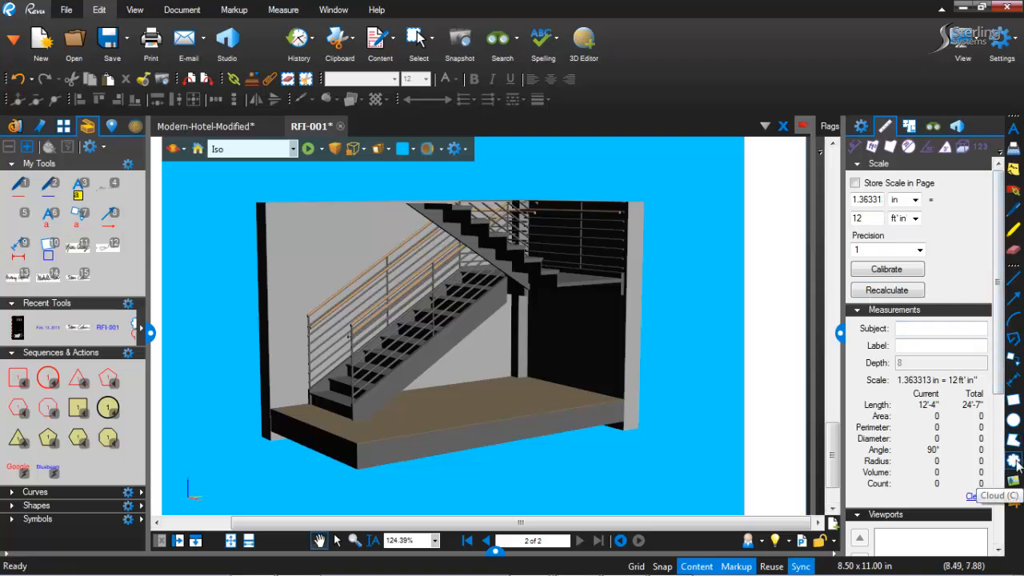
left_click(1012, 359)
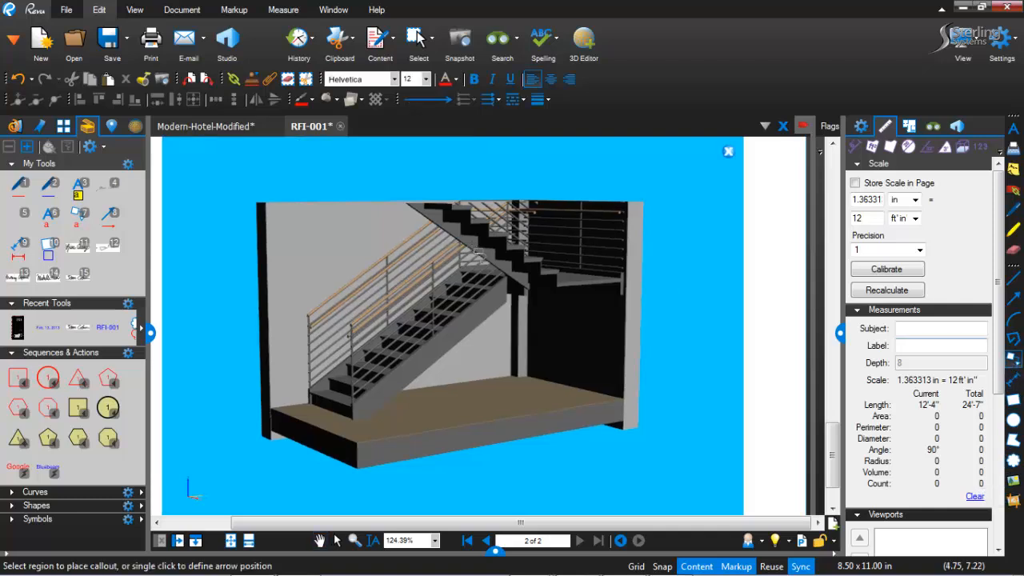
left_click(303, 332)
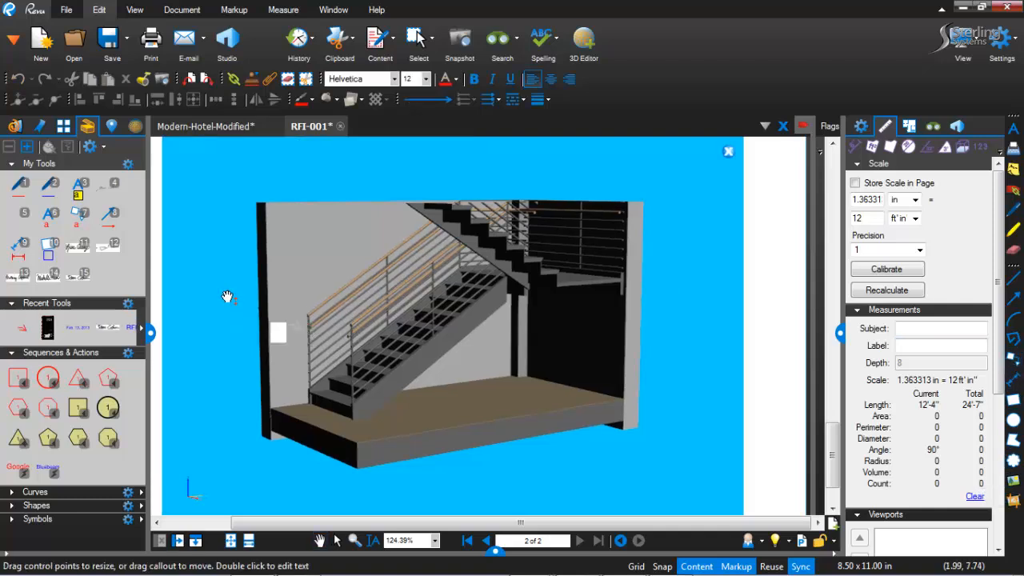
left_click(300, 330)
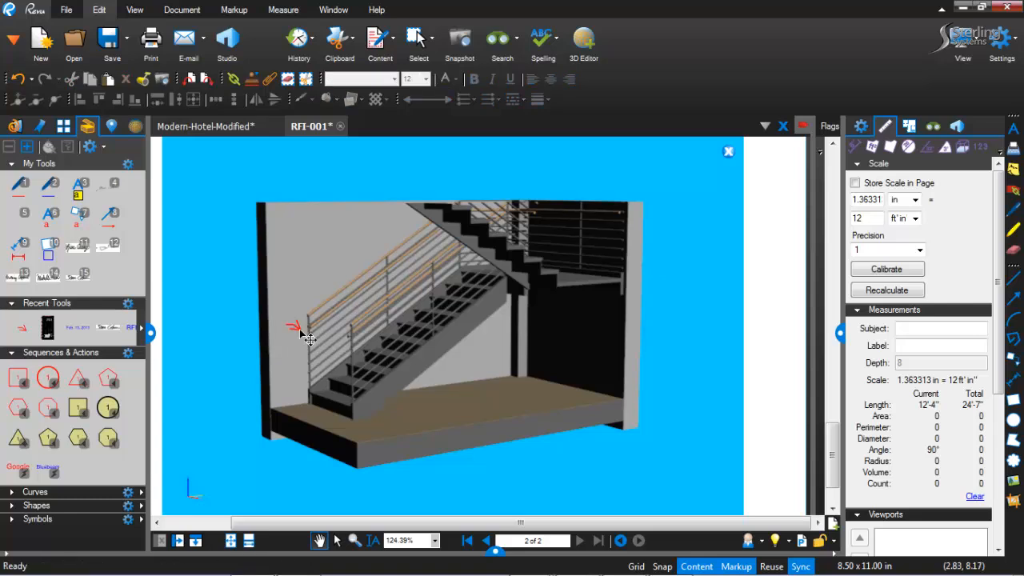
key("Escape")
left_click(309, 336)
left_click(310, 337)
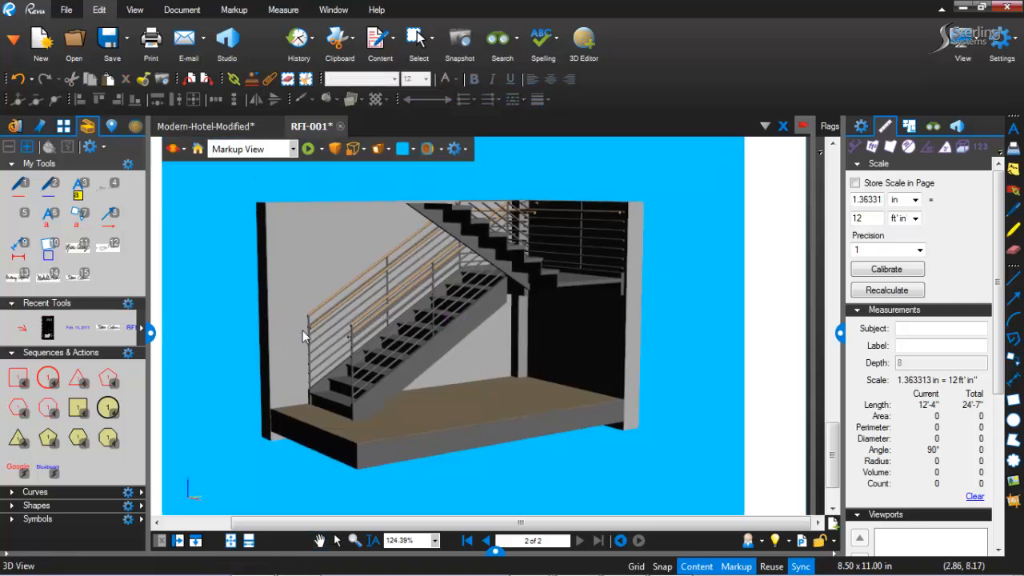
Add a callout at the lower end of the handrail reading Need handrail to extend 12", and fit its box to three lines of text.
left_click(1012, 358)
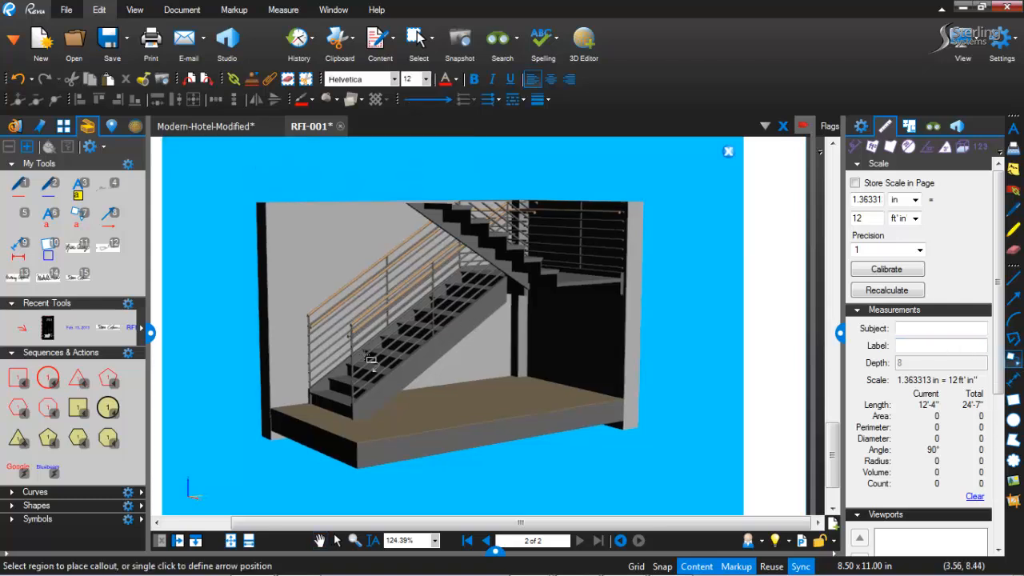
left_click(303, 333)
left_click(179, 265)
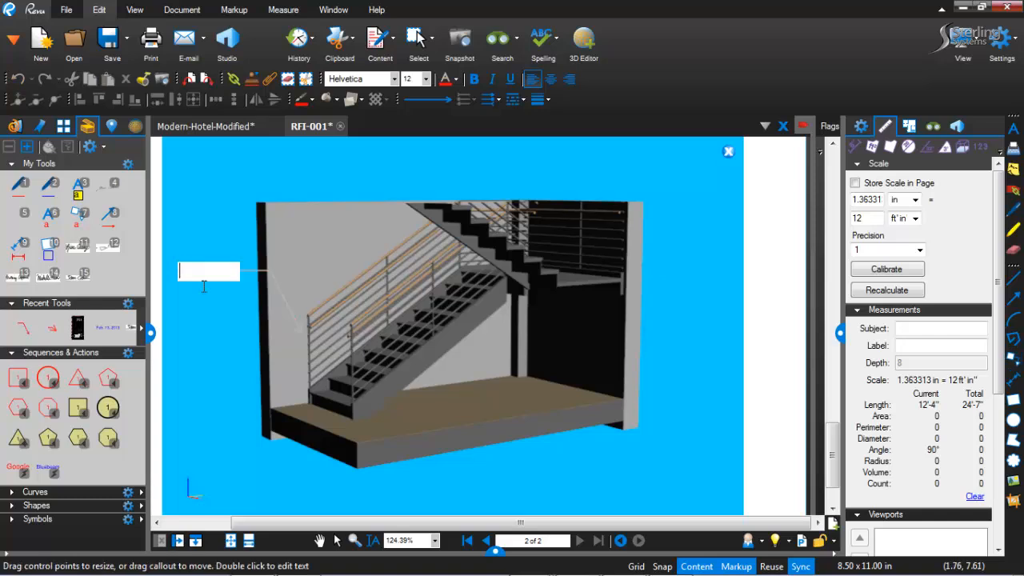
type("Need handrail to ")
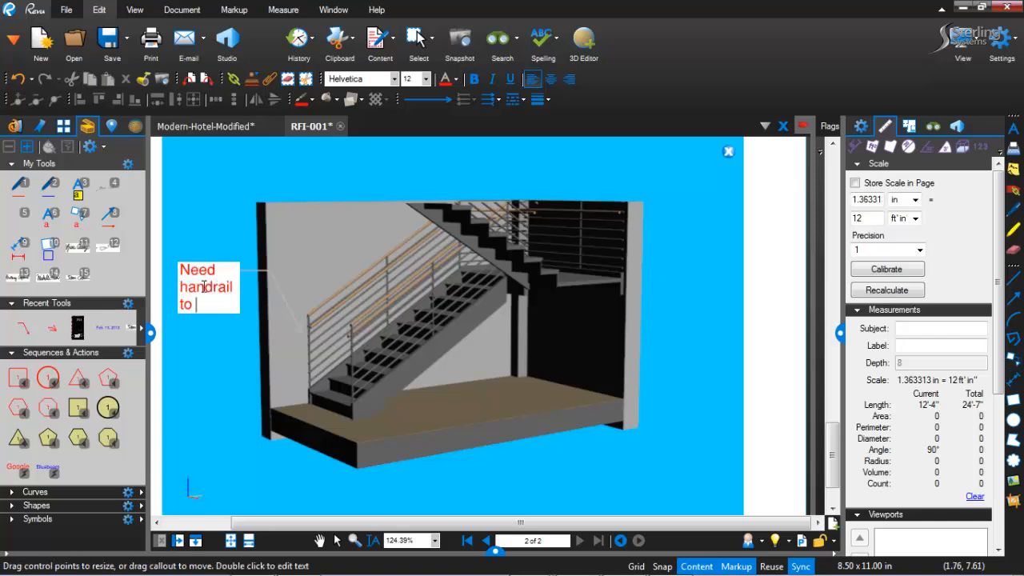
type("extend 12")
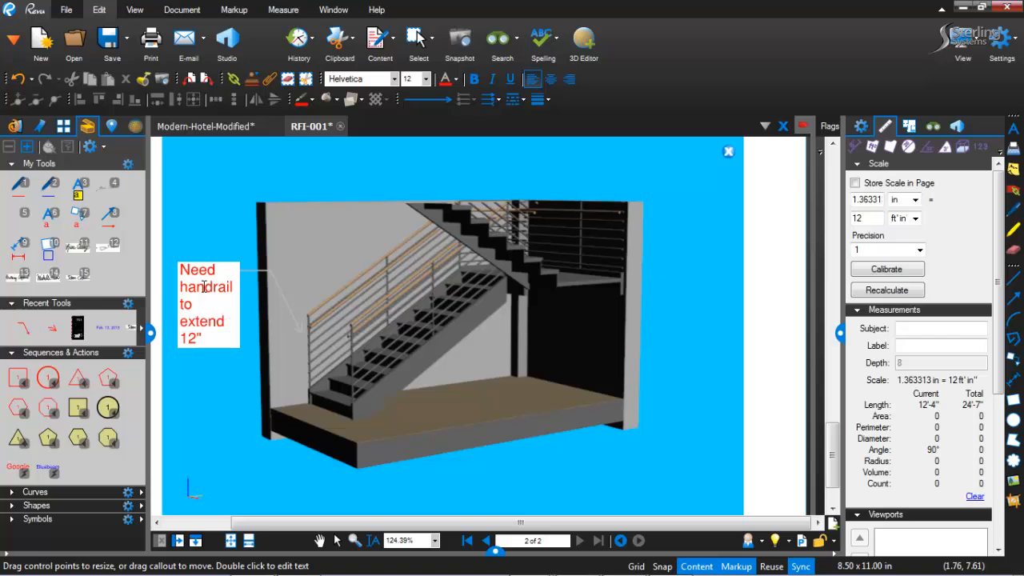
left_click(224, 221)
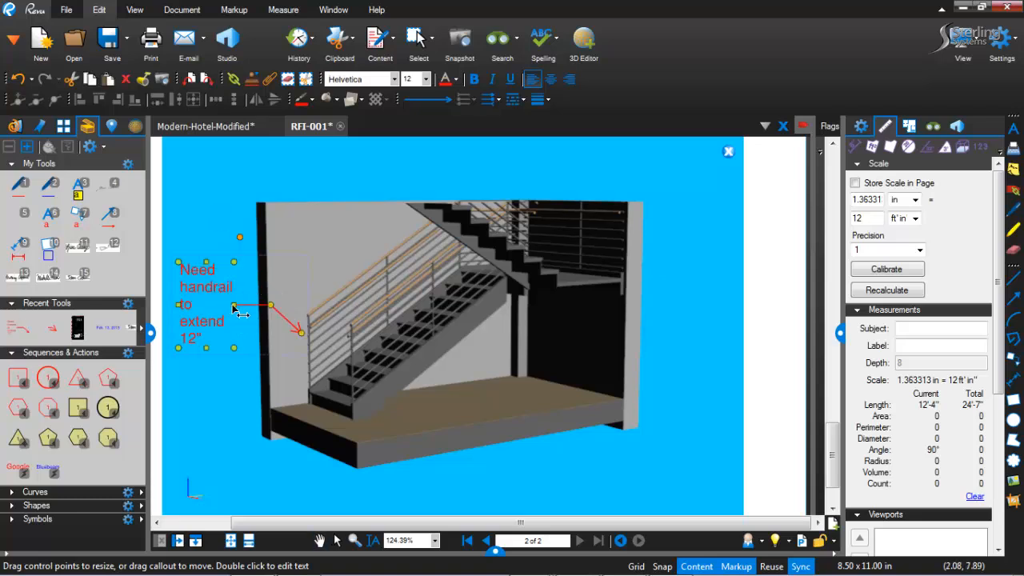
left_click_drag(238, 310, 257, 309)
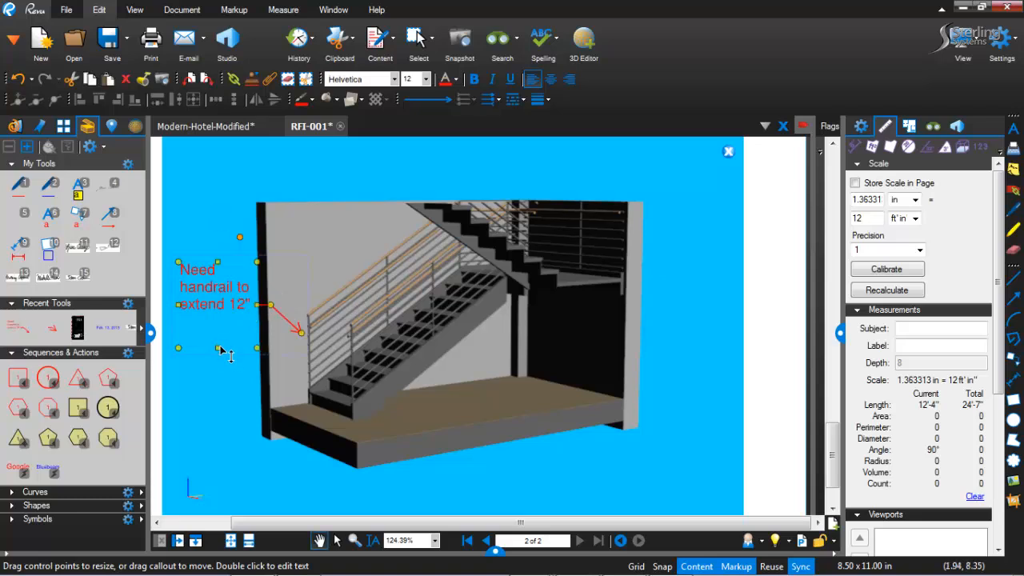
left_click_drag(221, 348, 229, 322)
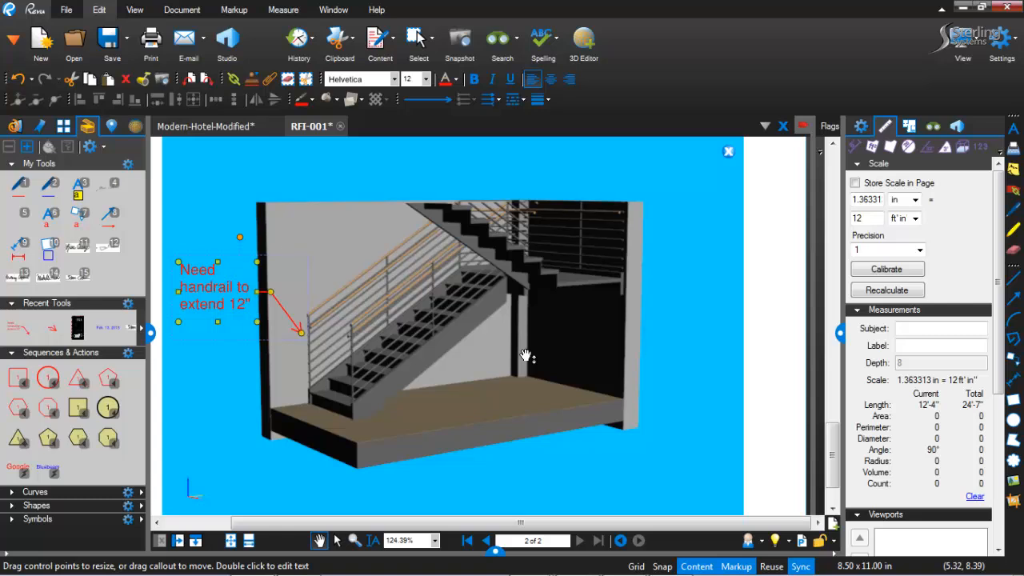
Add a second callout from the stair treads to the area below the landing, reading Tread material to be gritty concrete.
left_click(1012, 361)
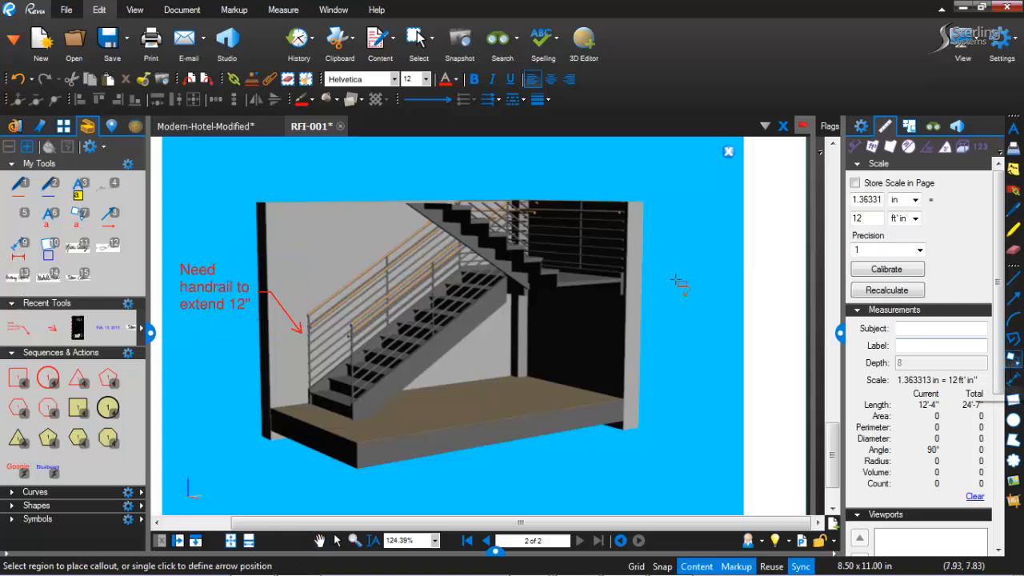
left_click(400, 354)
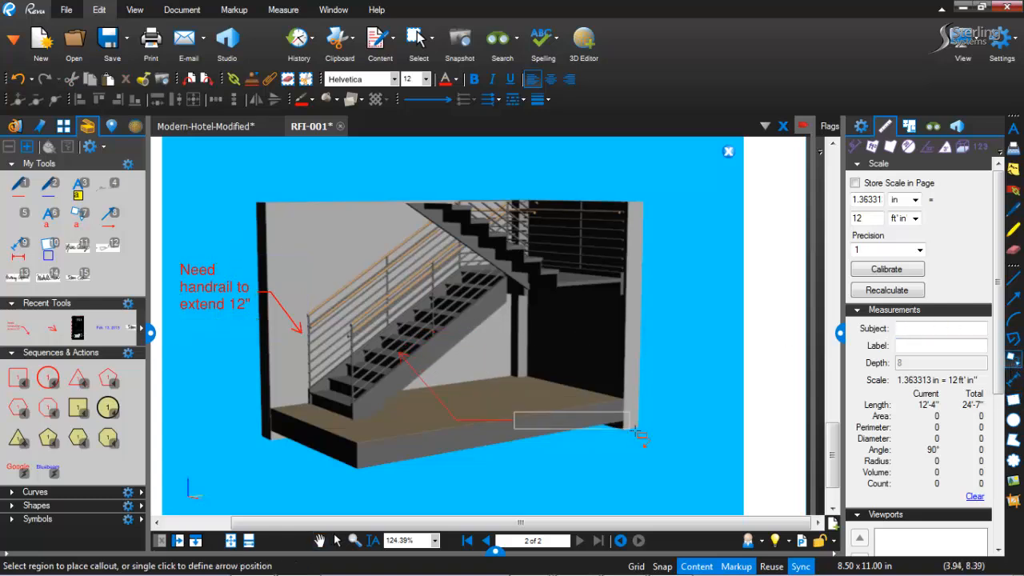
left_click(635, 460)
type("T")
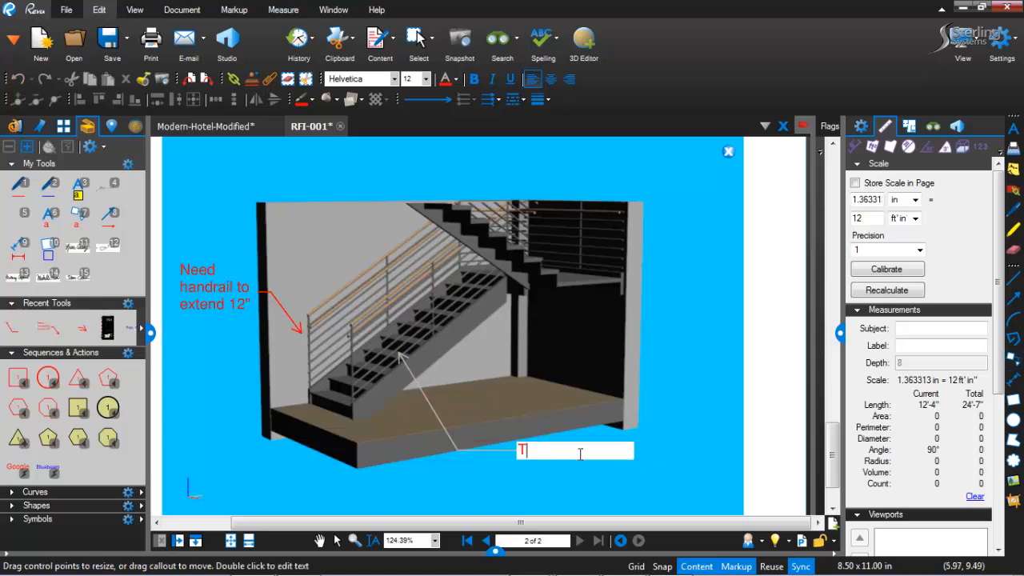
type("read material ")
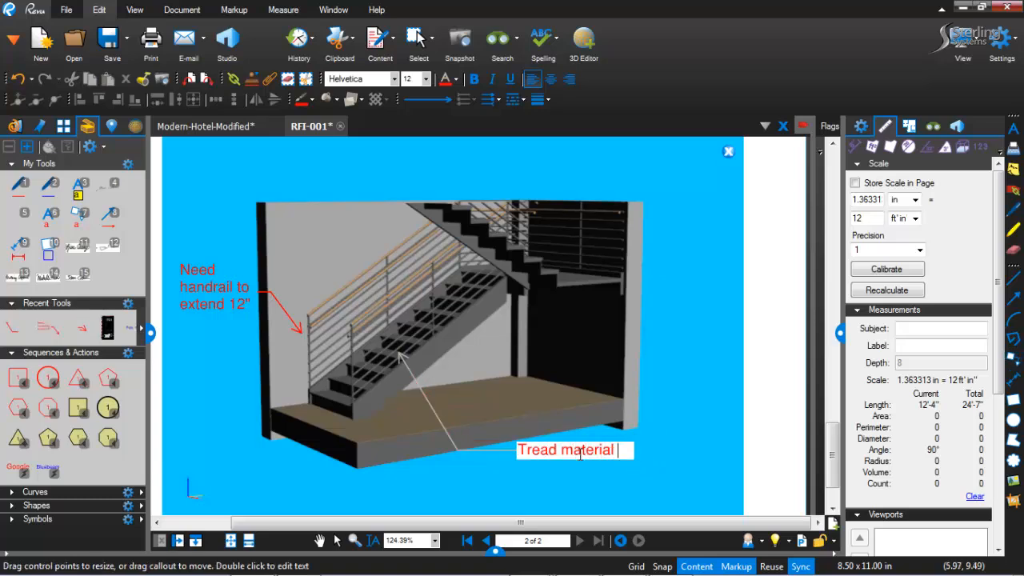
type("to be ")
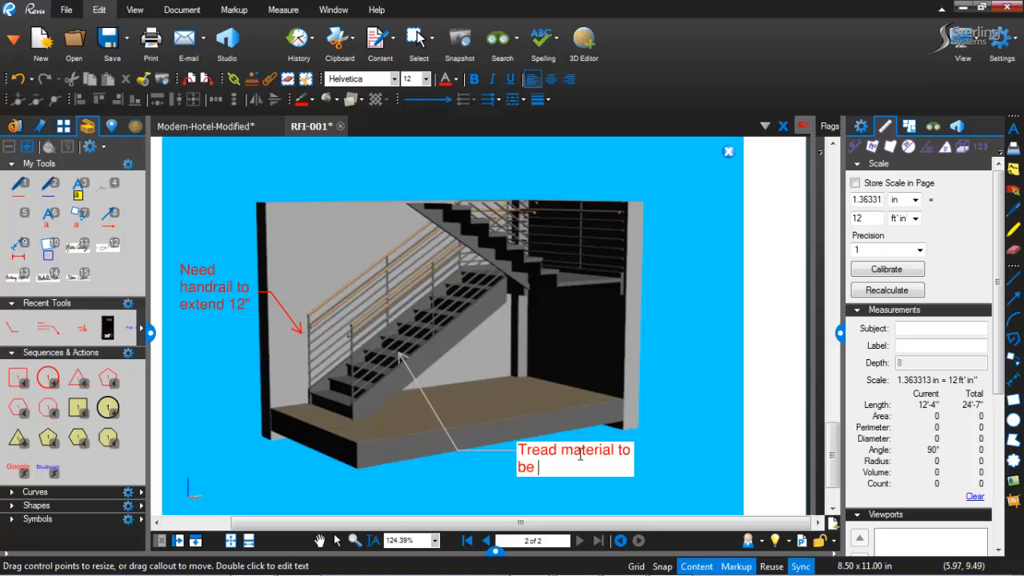
type("gritty concrete")
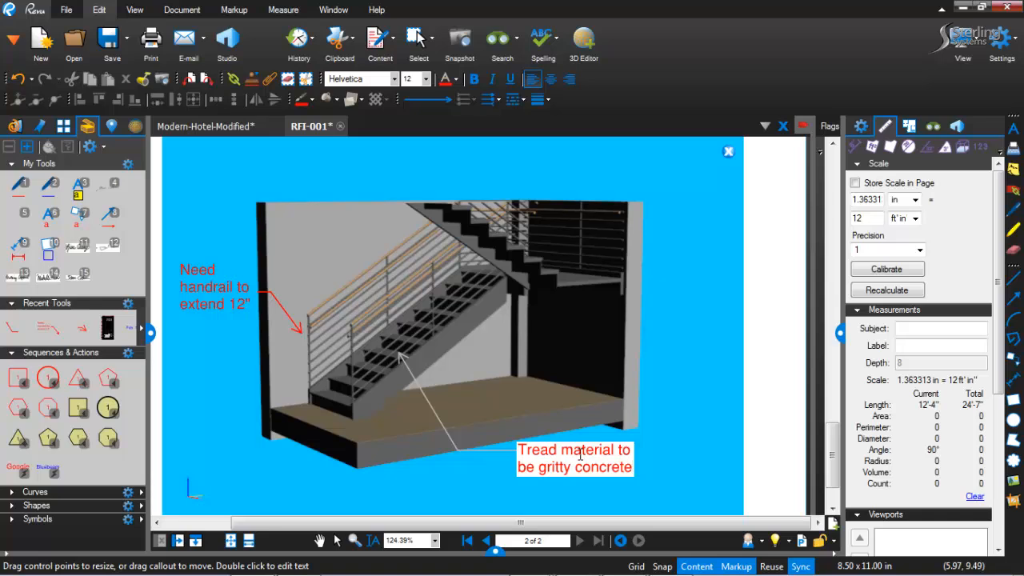
key("Escape")
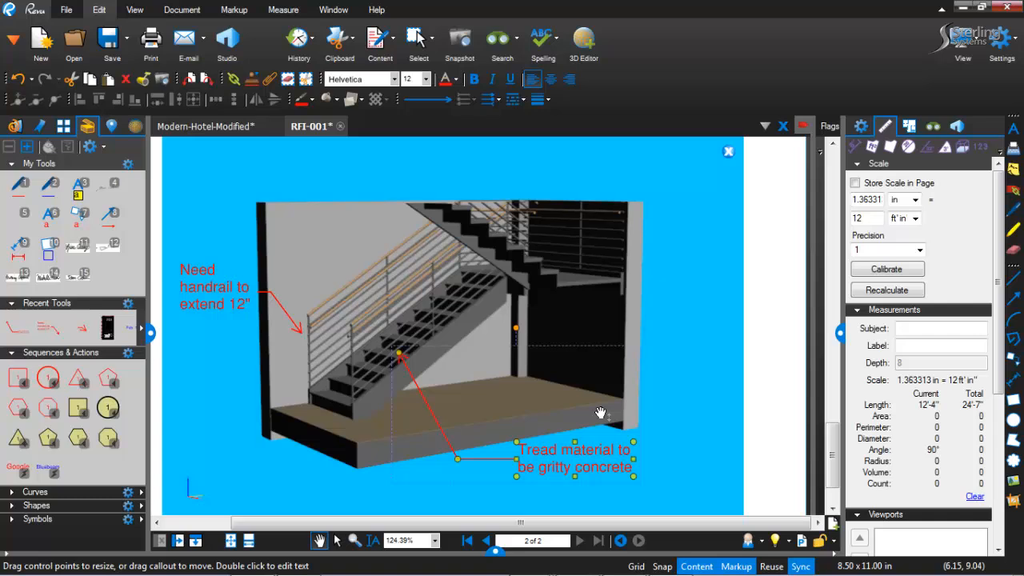
Close the 3D model's markup view and reopen it from its marker to check the callouts.
left_click(728, 152)
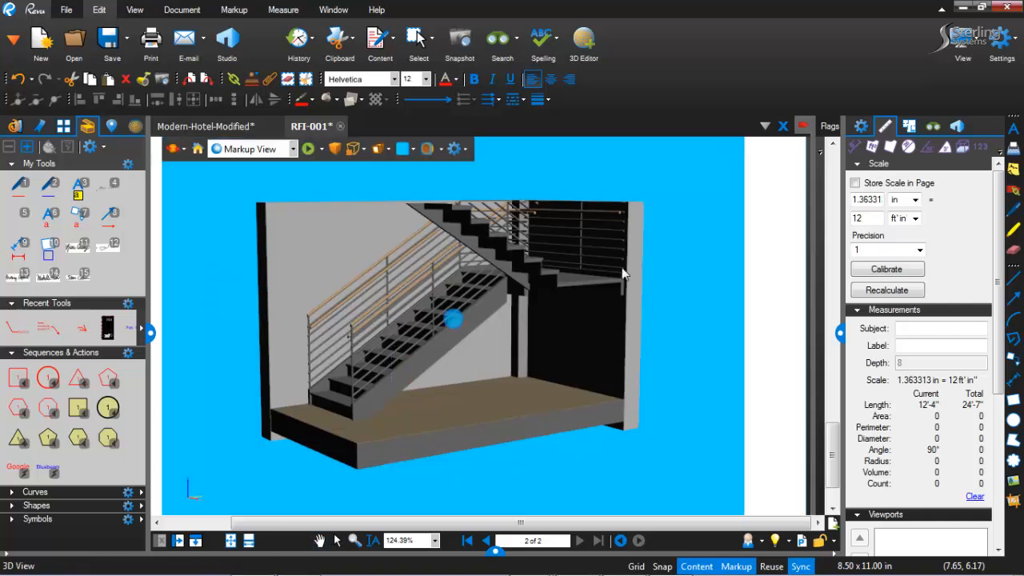
left_click(461, 328)
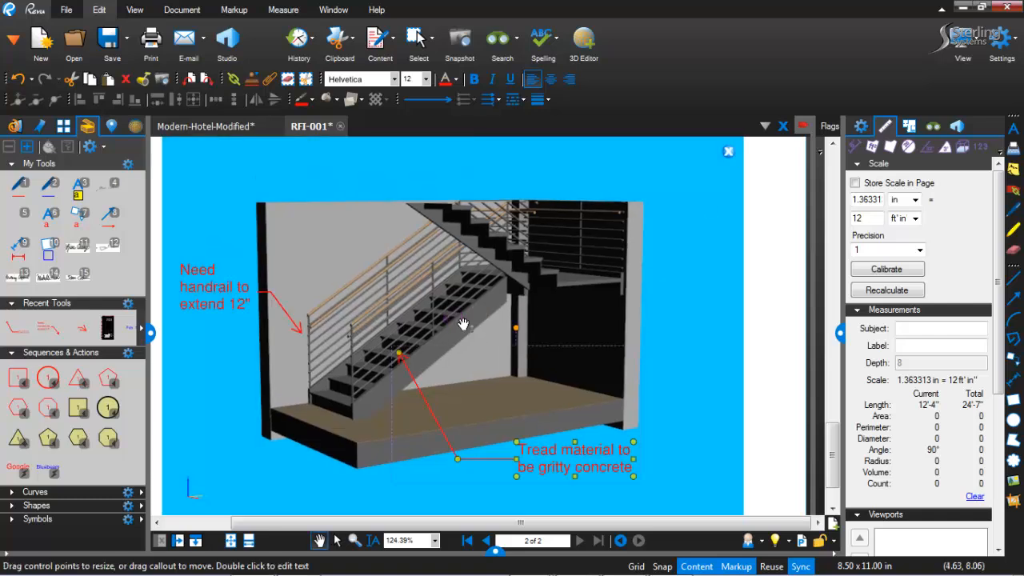
Rotate the 3D model to show the underside of the stair and add a text box below it reading Make sure height is hi enough for code.
left_click(729, 152)
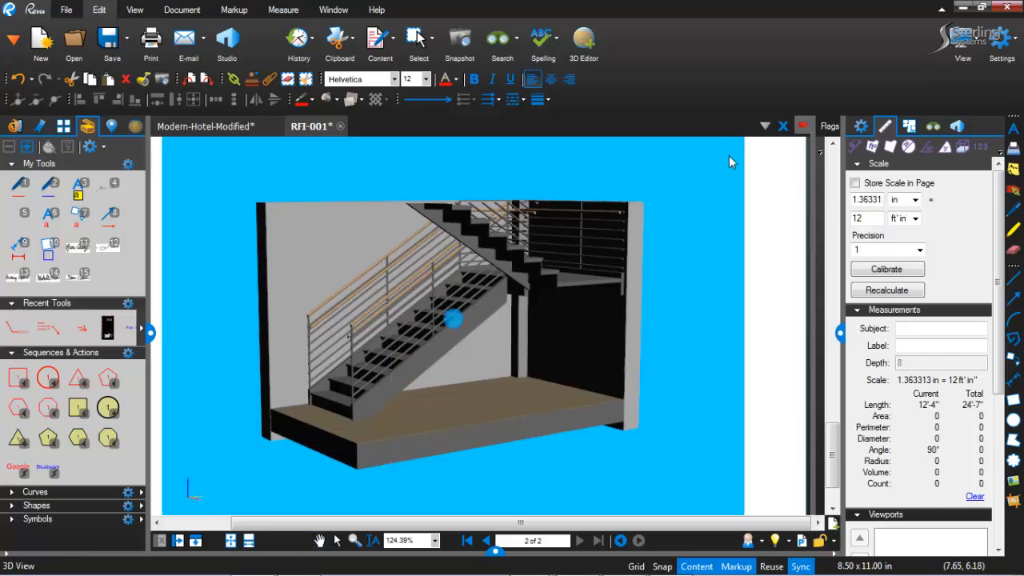
left_click_drag(620, 407, 461, 390)
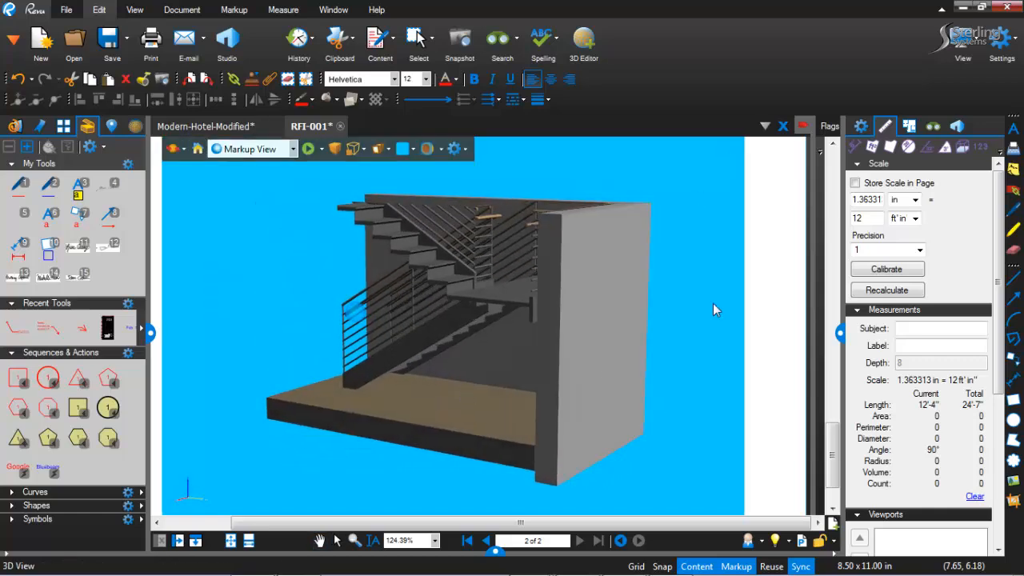
left_click(1012, 132)
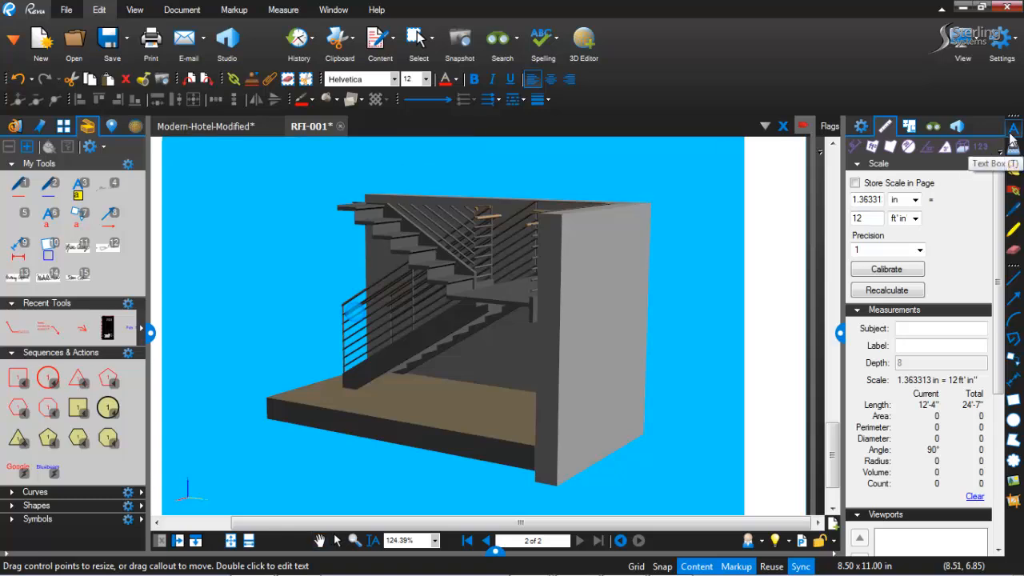
left_click_drag(469, 344, 590, 404)
type("Mas")
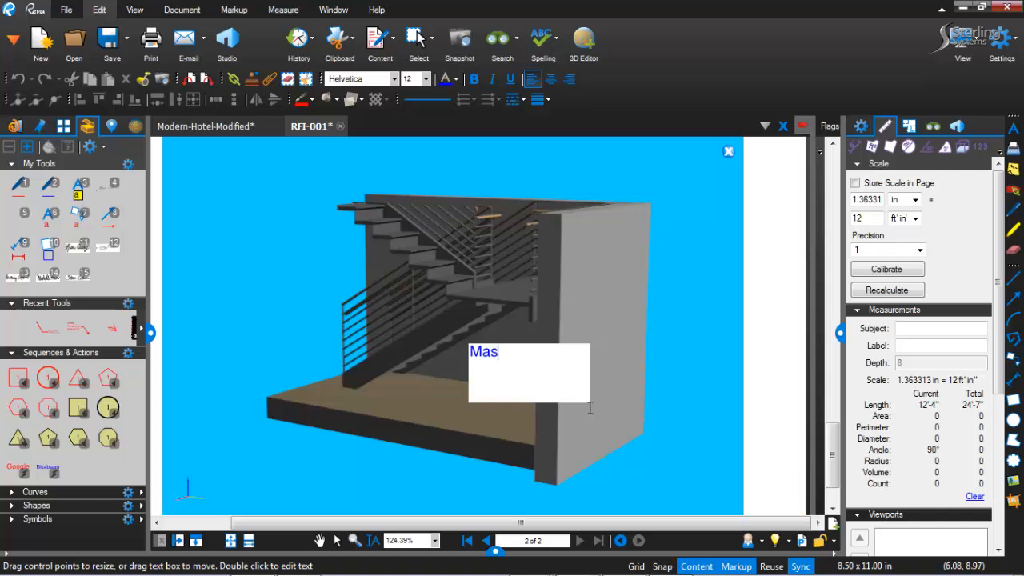
type("ke sure he")
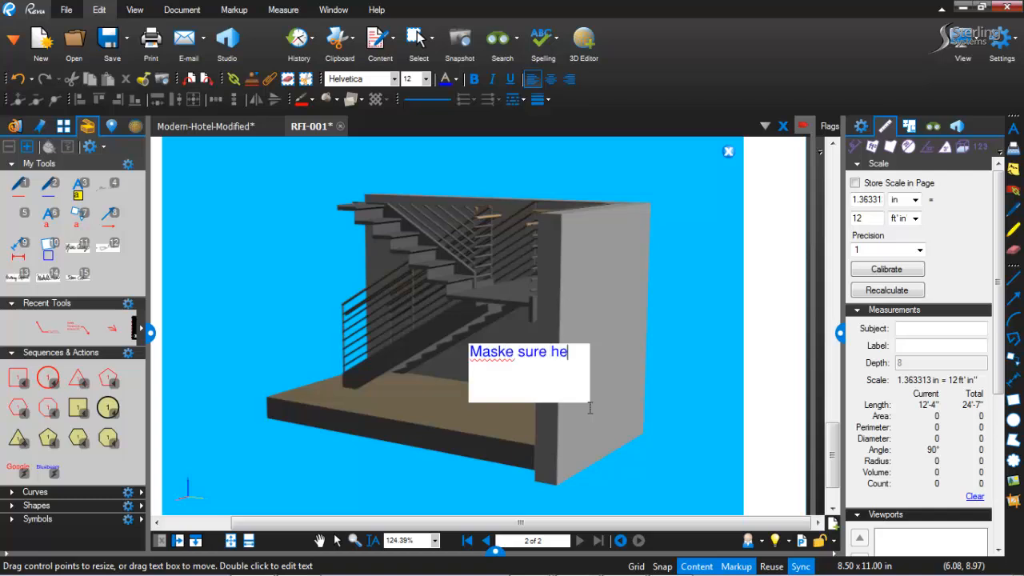
type("ight is hi enough for")
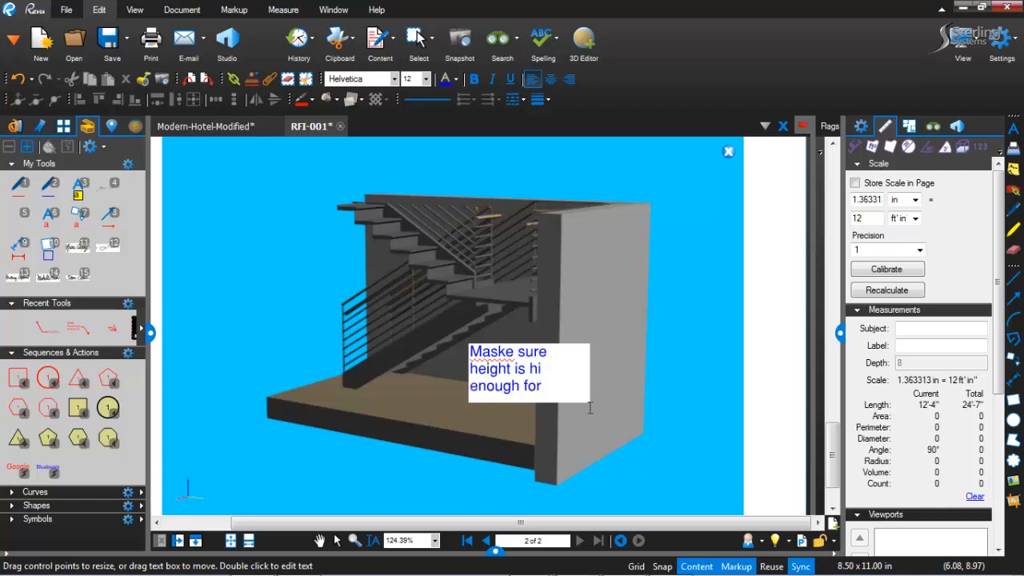
type(" code")
left_click(497, 355)
key("BackSpace")
key("Escape")
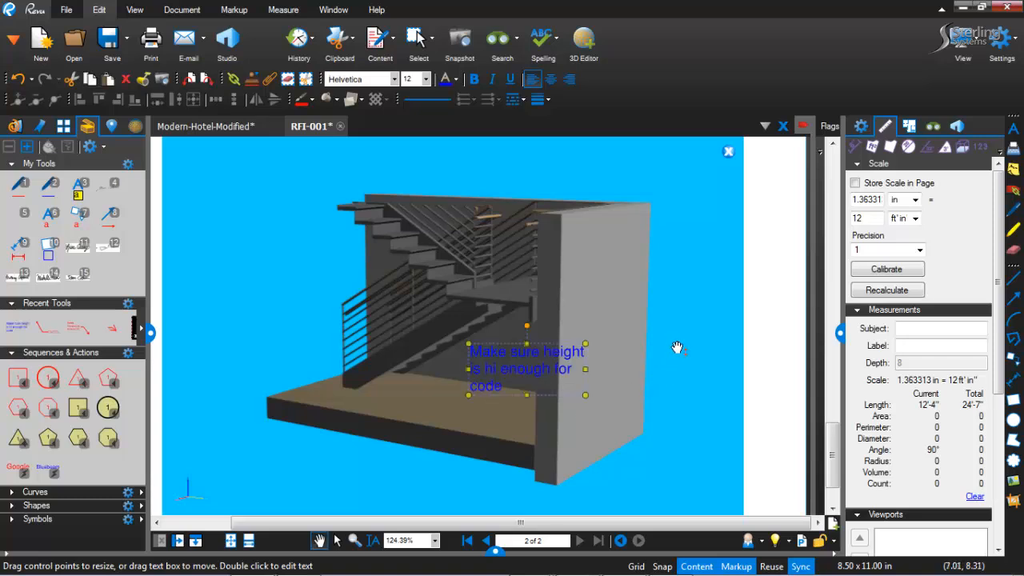
left_click(660, 381)
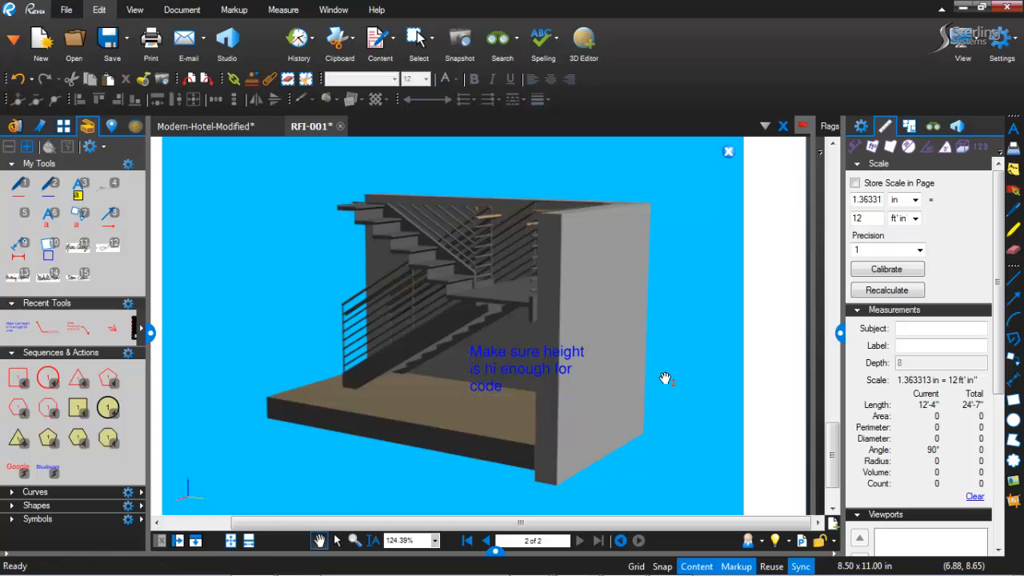
Close the markup view, orbit around the 3D model, and reopen the height note from its marker.
left_click(727, 151)
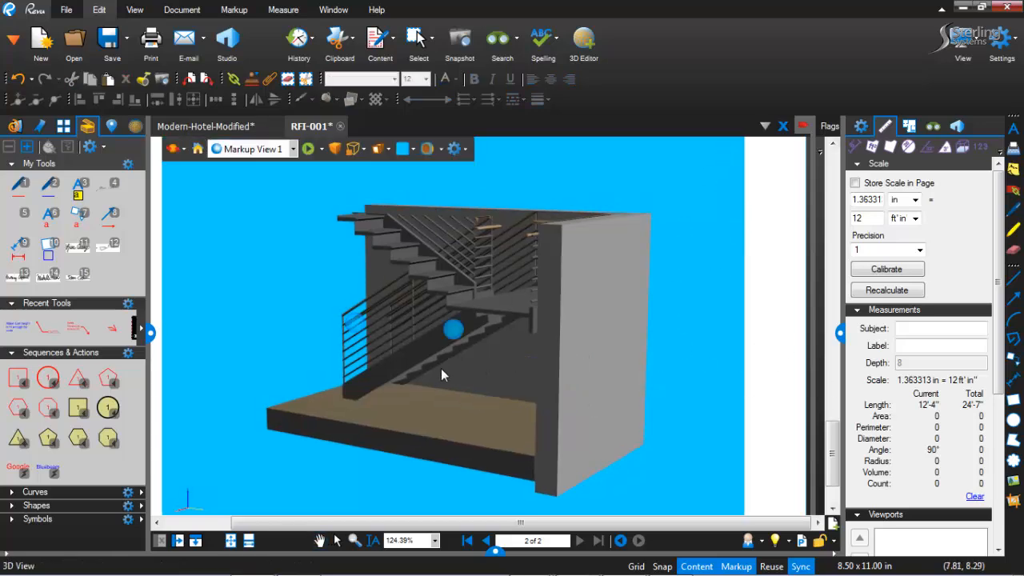
left_click_drag(440, 368, 536, 387)
left_click_drag(411, 394, 384, 407)
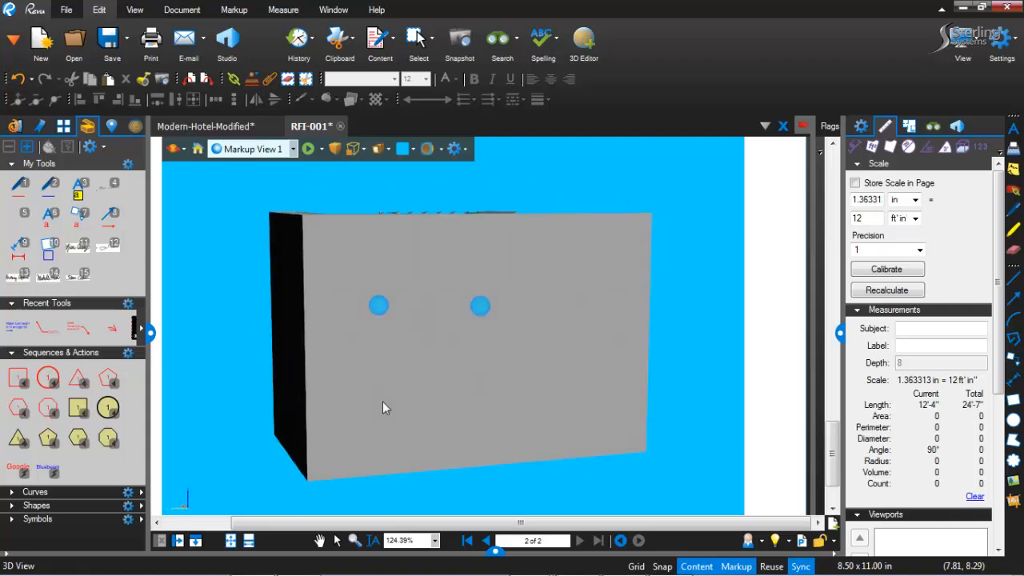
left_click(378, 308)
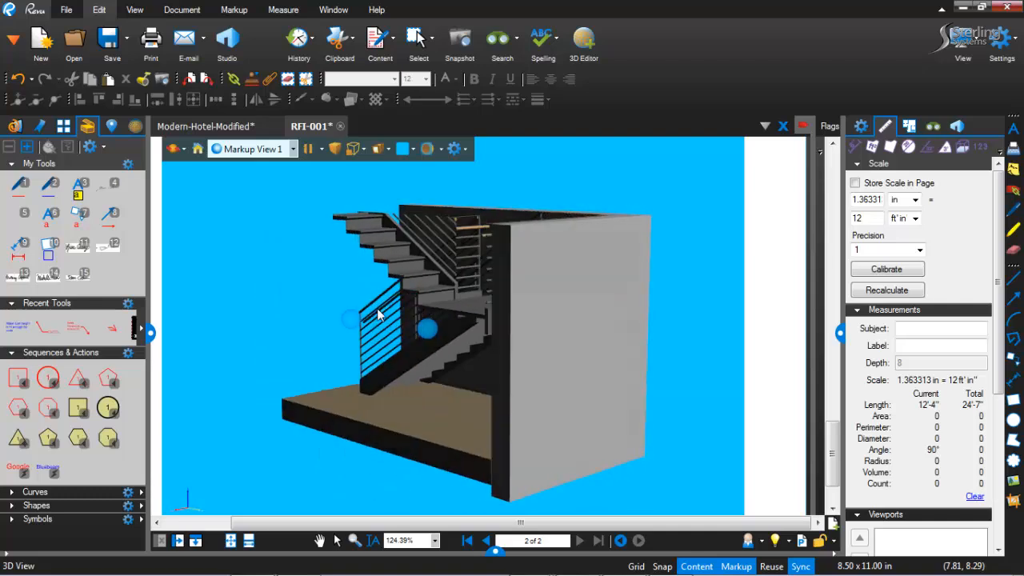
left_click_drag(422, 328, 399, 331)
Close the 3D markup view, save RFI-001 with its 3D markups, and close the document.
scroll(455, 300, "down", 1)
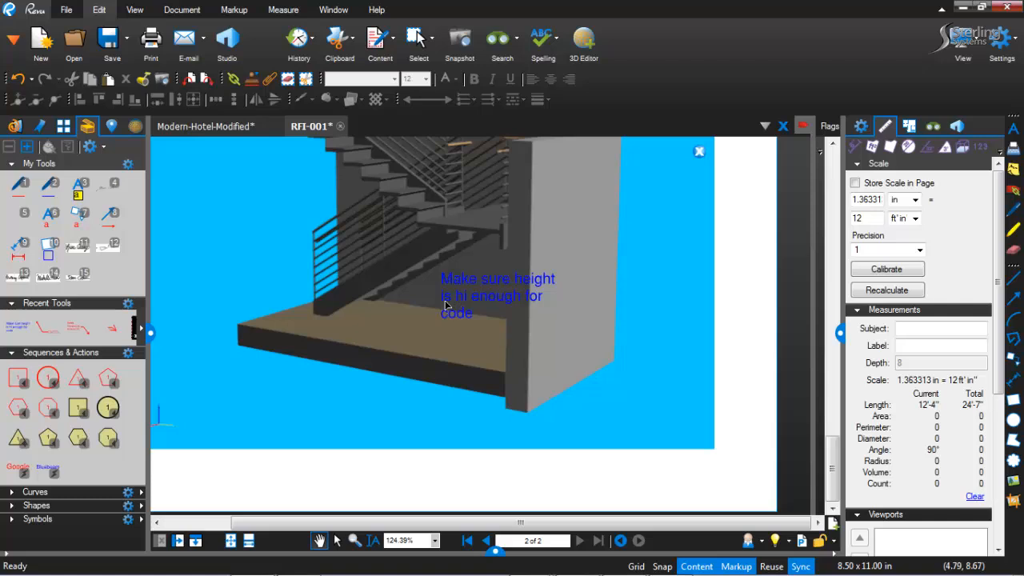
scroll(444, 299, "down", 1)
scroll(444, 300, "down", 3)
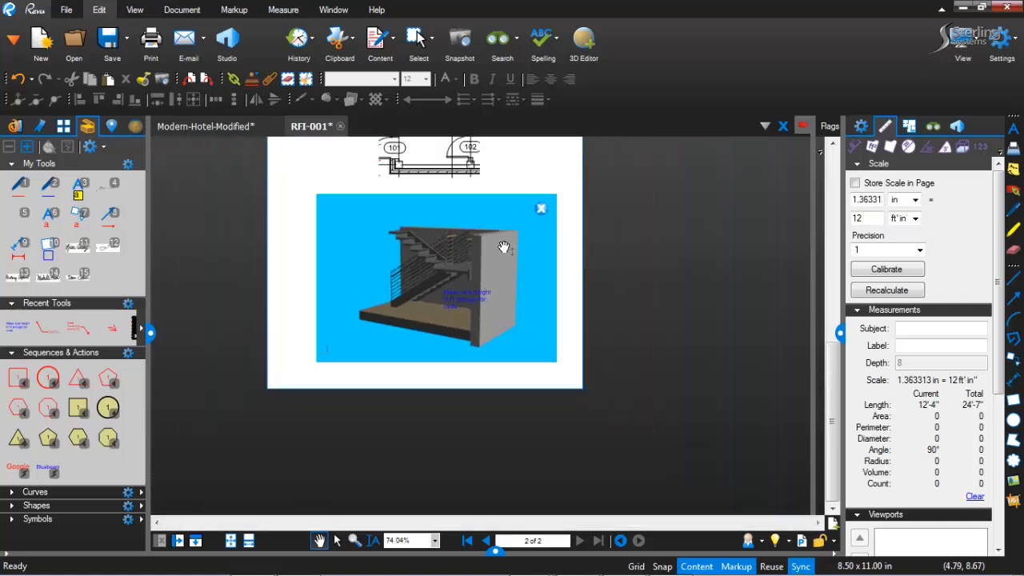
left_click_drag(505, 248, 538, 357)
left_click(573, 318)
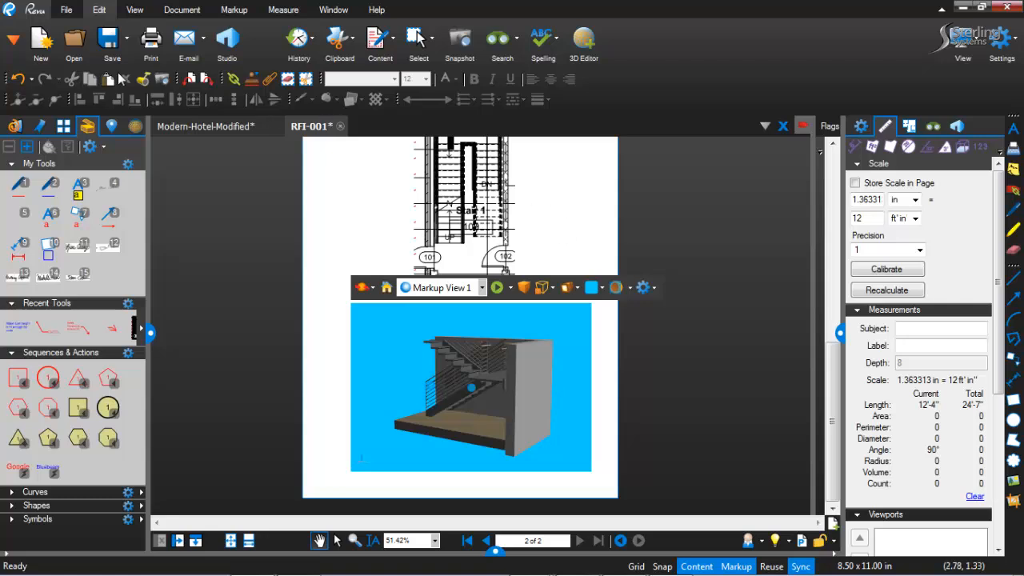
left_click(111, 40)
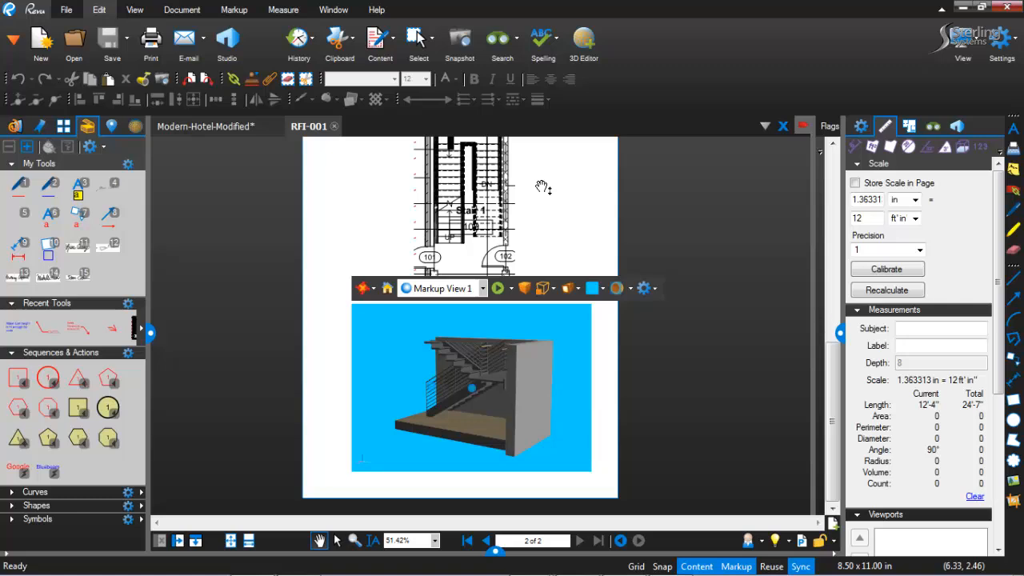
left_click_drag(539, 158, 537, 263)
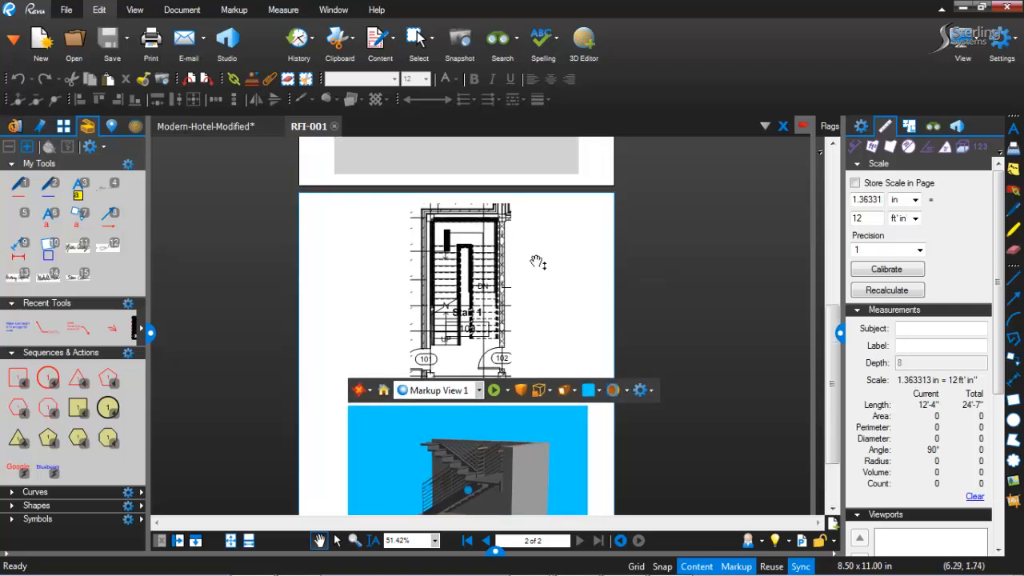
left_click(335, 127)
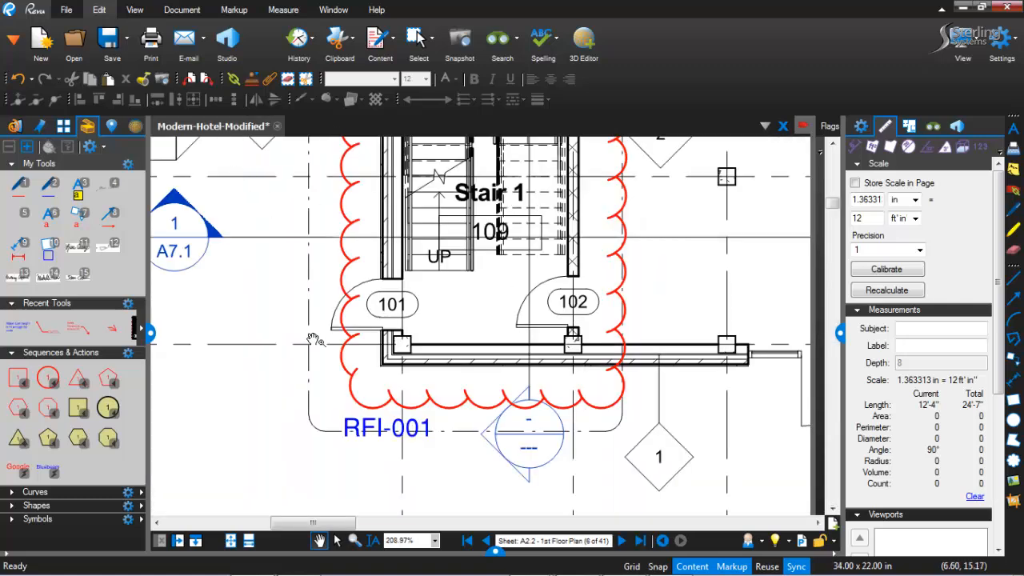
Open RFI-001 from its hyperlink on the floor plan and display the callout view of the embedded 3D model.
left_click(367, 428)
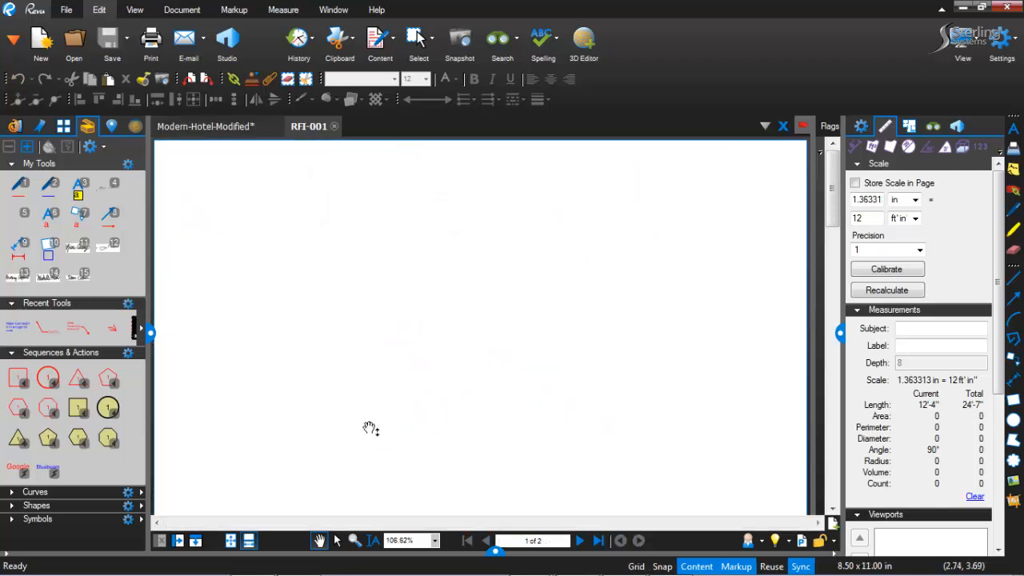
scroll(586, 298, "down", 2)
scroll(586, 299, "down", 5)
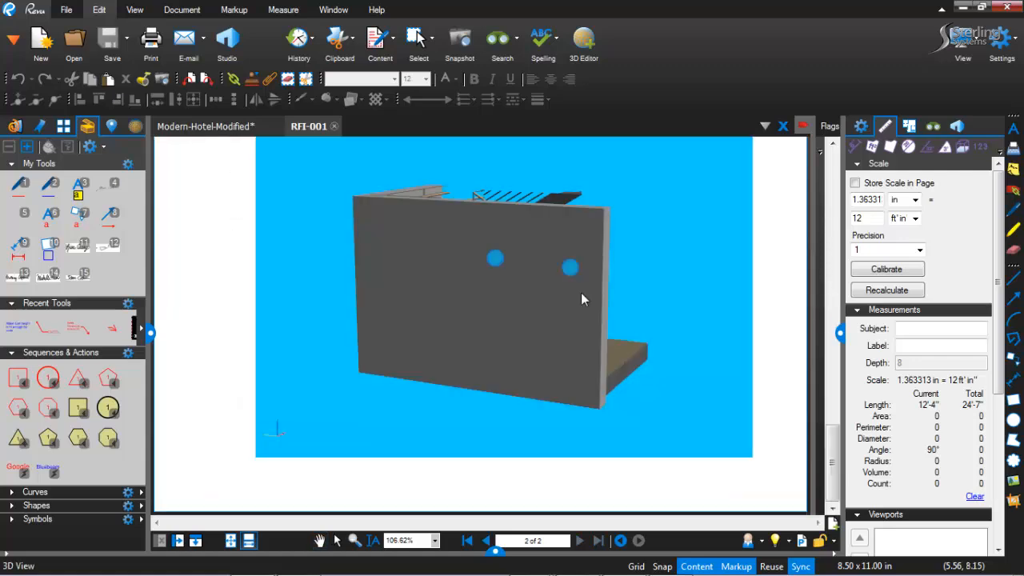
left_click(569, 267)
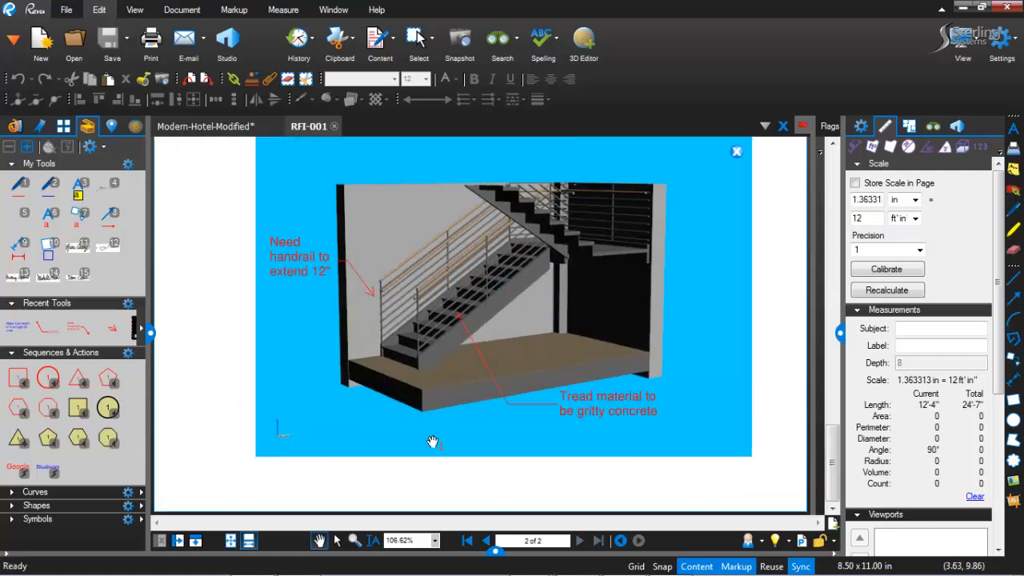
Set the status of both callouts and the height text box to Accepted in the markups list, and hide the list.
left_click(495, 551)
left_click(246, 461)
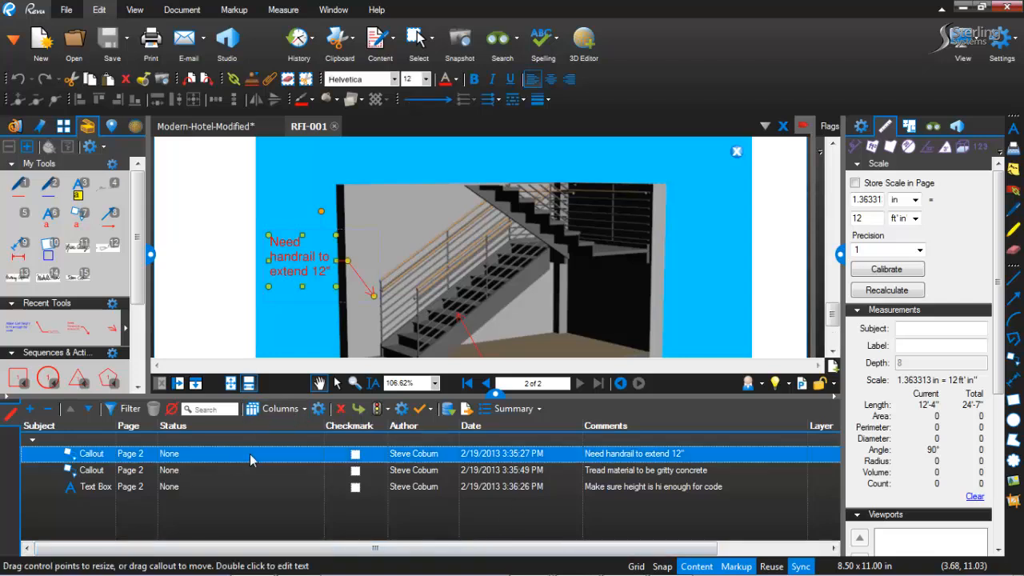
left_click(313, 454)
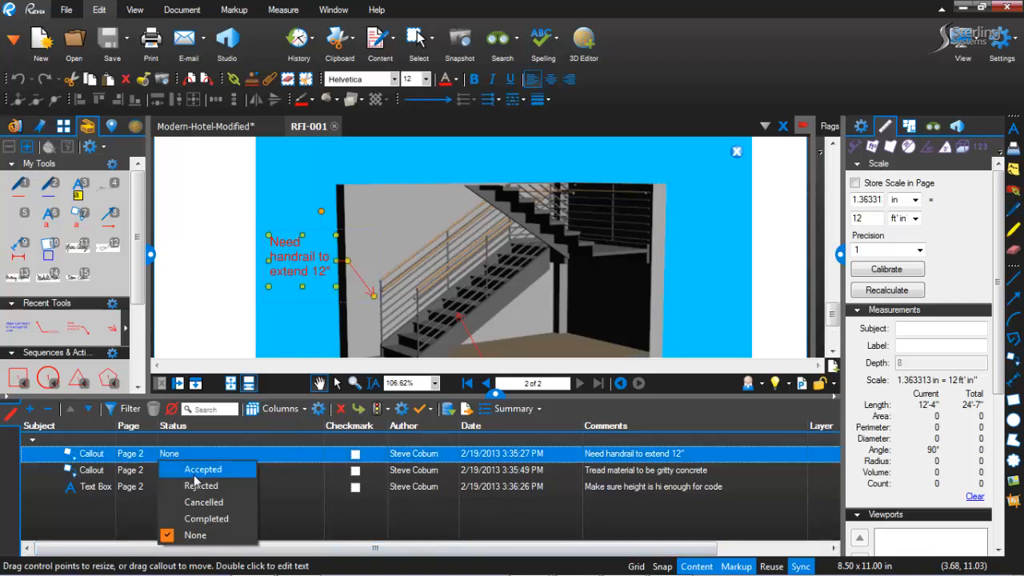
left_click(196, 469)
left_click(315, 472)
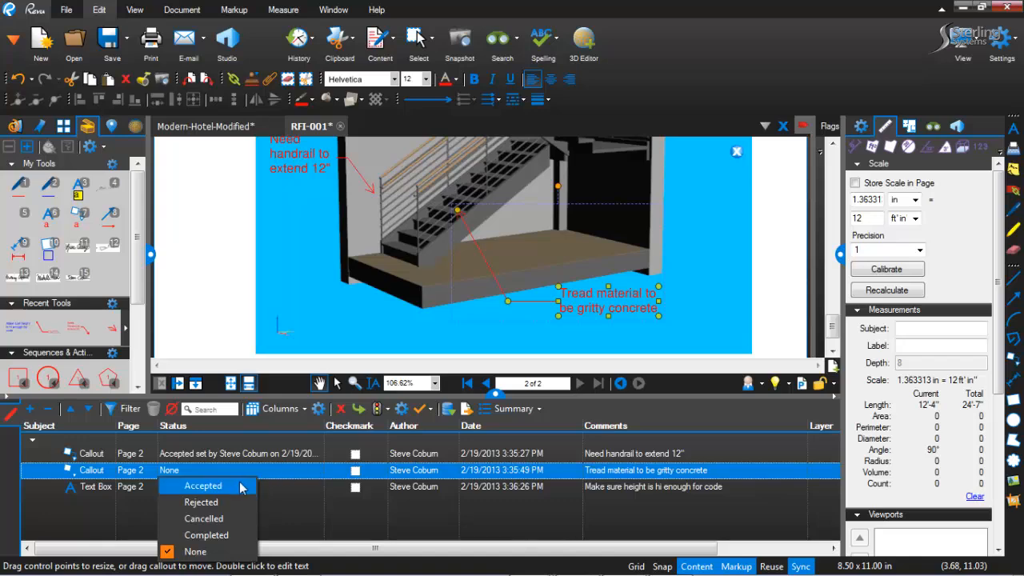
left_click(201, 483)
left_click(318, 488)
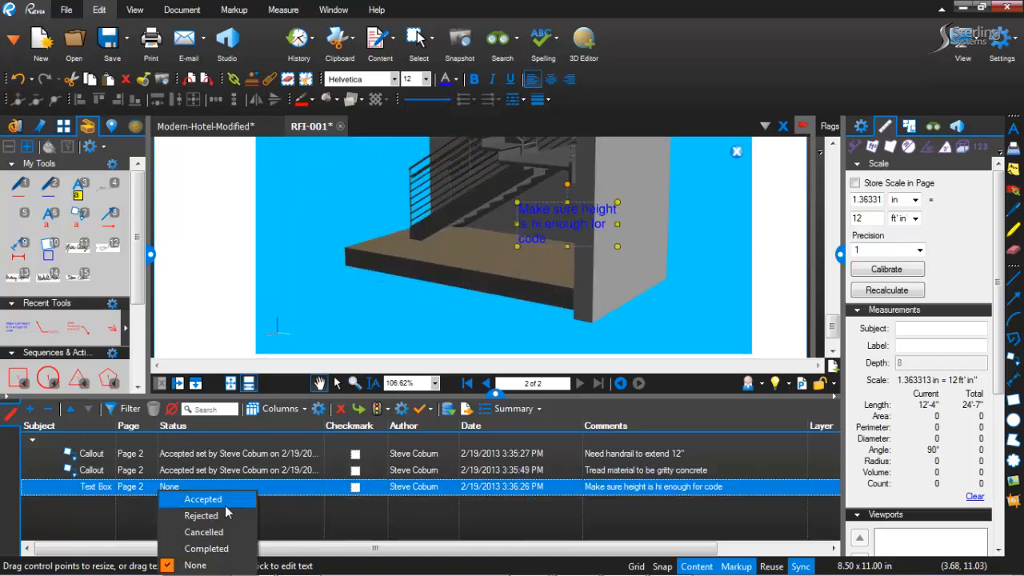
left_click(202, 499)
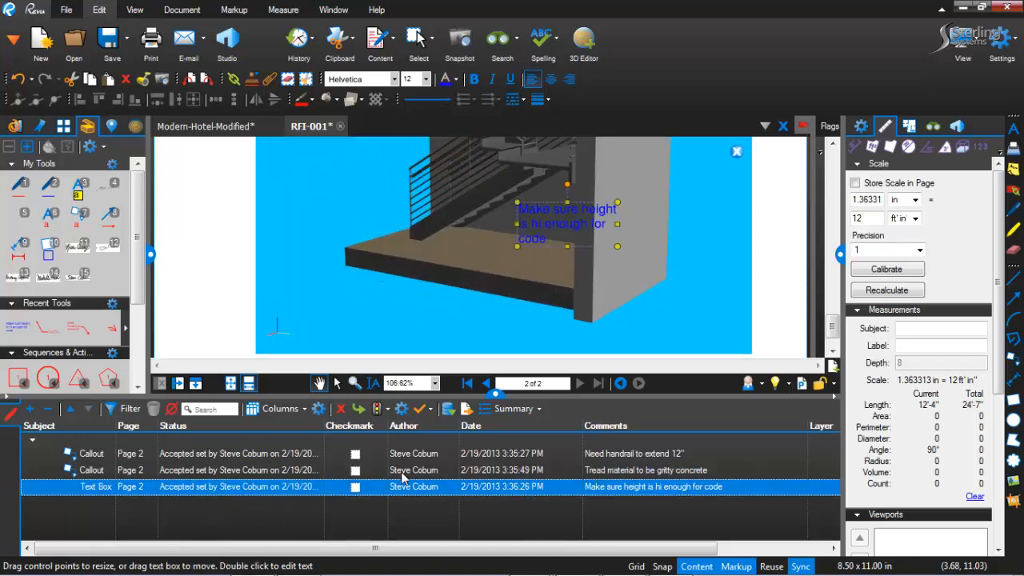
left_click(678, 326)
left_click(491, 395)
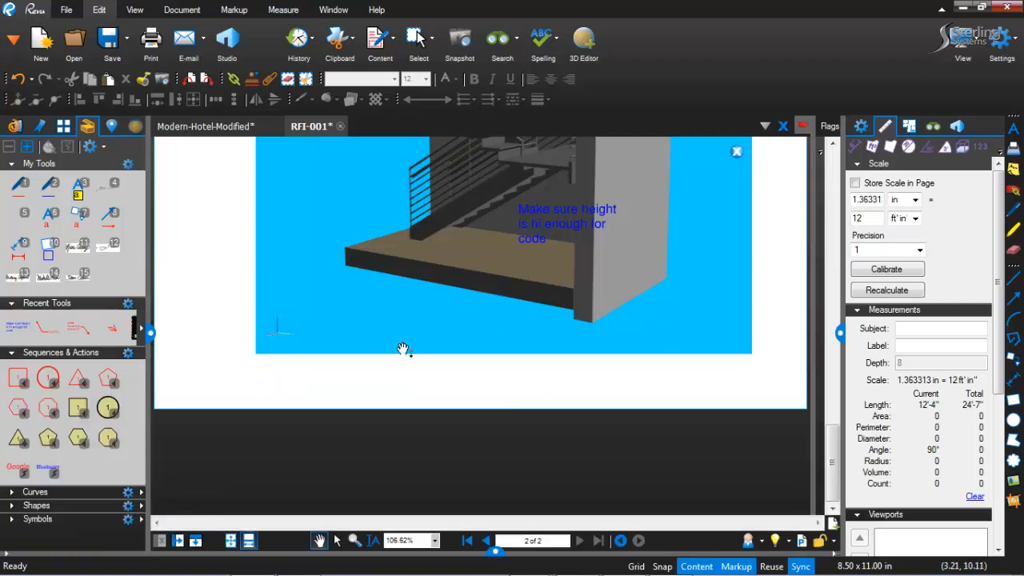
Close RFI-001 without saving the changes.
scroll(338, 336, "up", 5)
left_click_drag(323, 317, 319, 291)
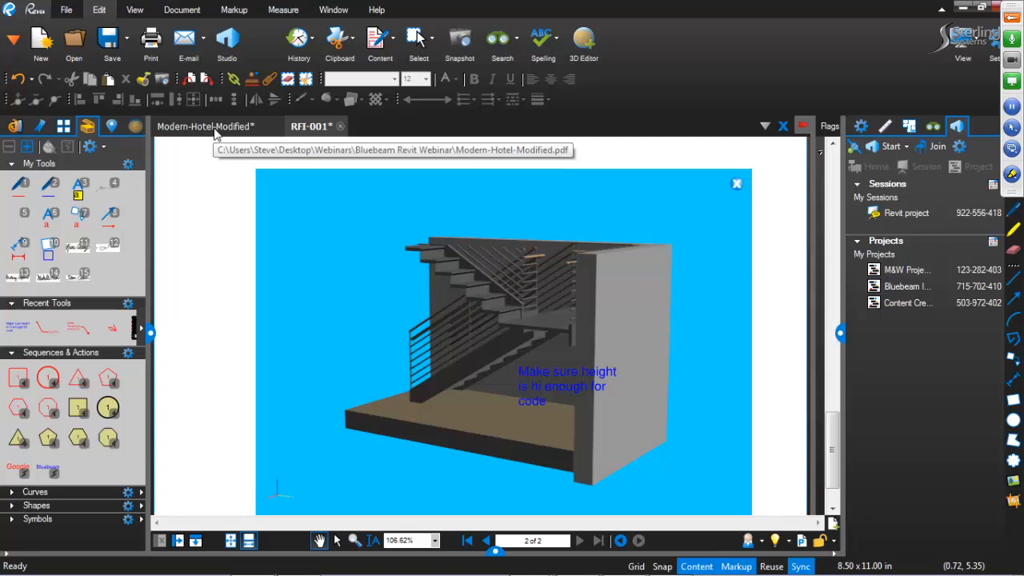
left_click(340, 125)
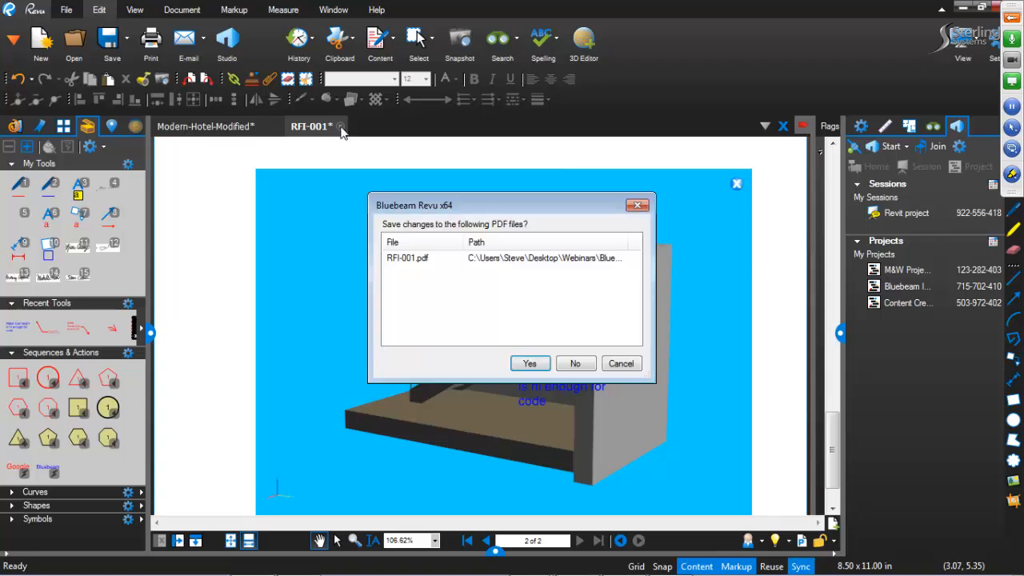
left_click(574, 364)
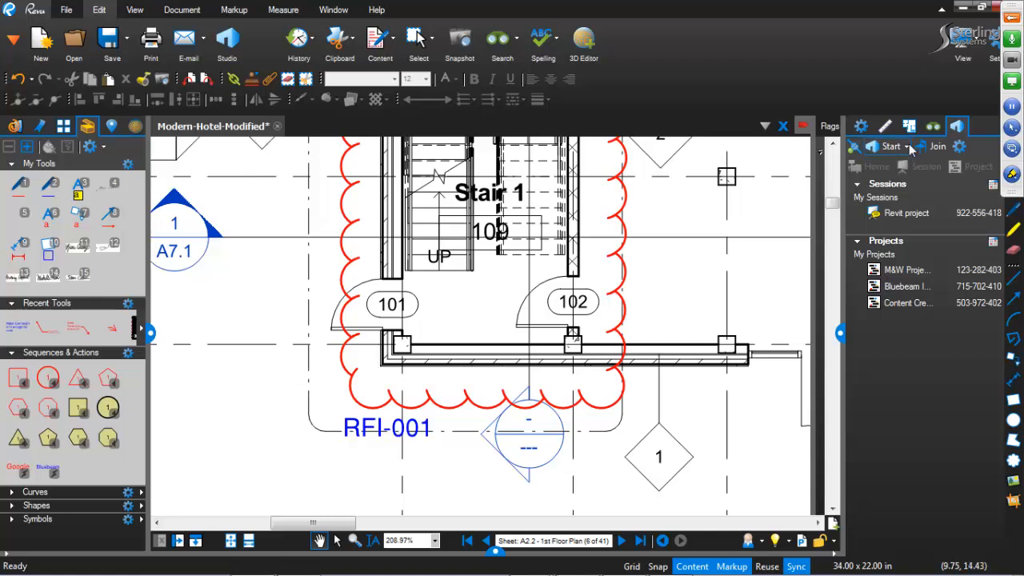
Show the drawing set's spaces and go to Level 2 on the 2nd floor plan.
left_click(909, 126)
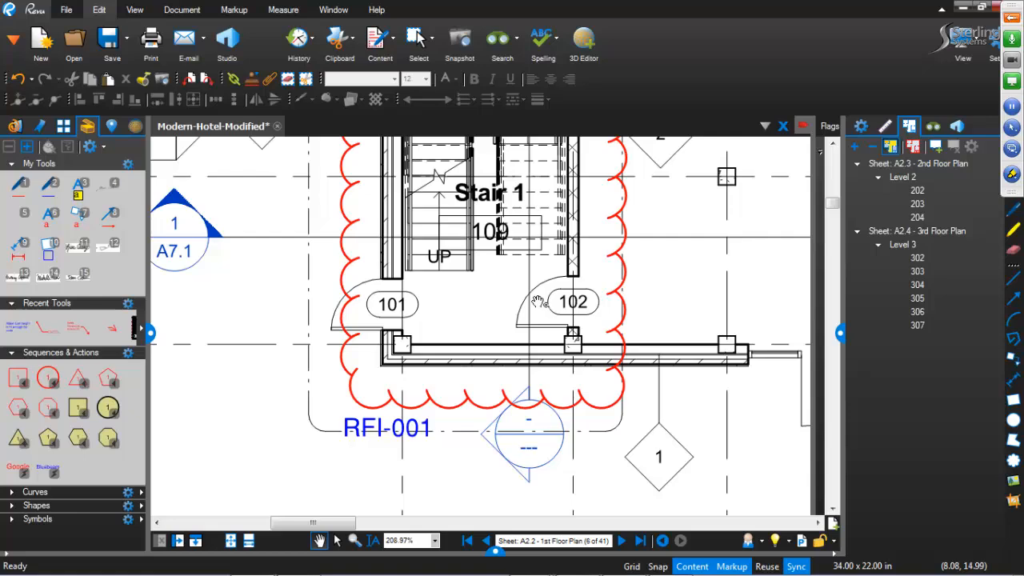
left_click(911, 179)
left_click(476, 167)
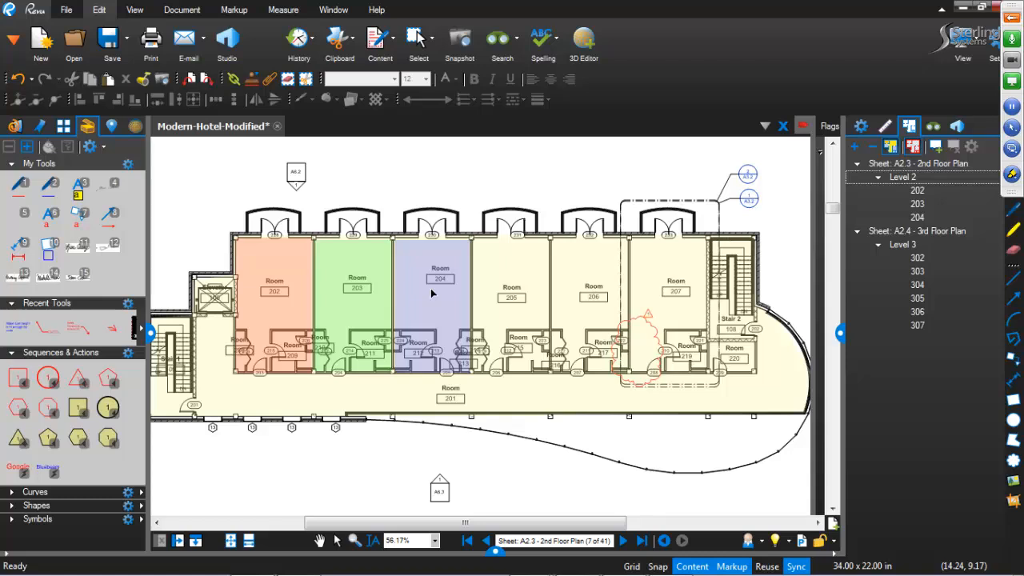
Show the Studio sessions and join the Revit project session.
left_click(956, 125)
left_click(935, 302)
left_click(907, 213)
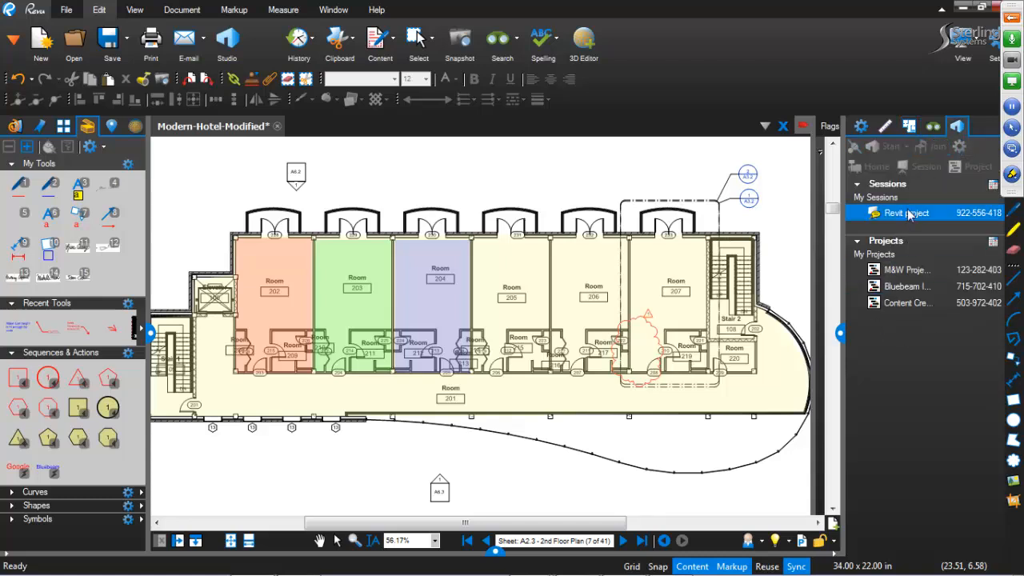
double_click(909, 214)
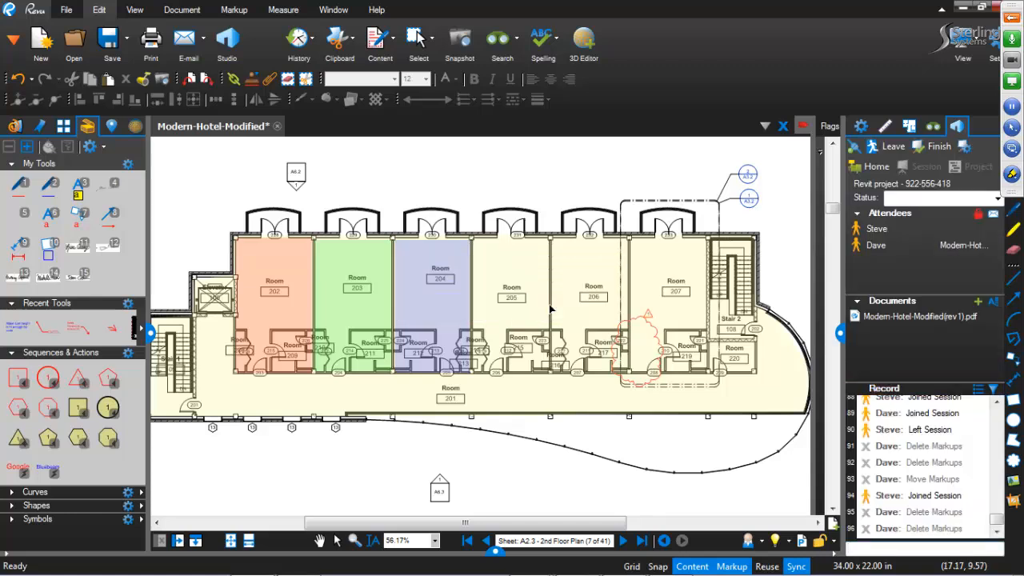
Open Modern-Hotel-Modified(rev1).pdf from the session documents and follow the other attendee's view.
left_click(926, 318)
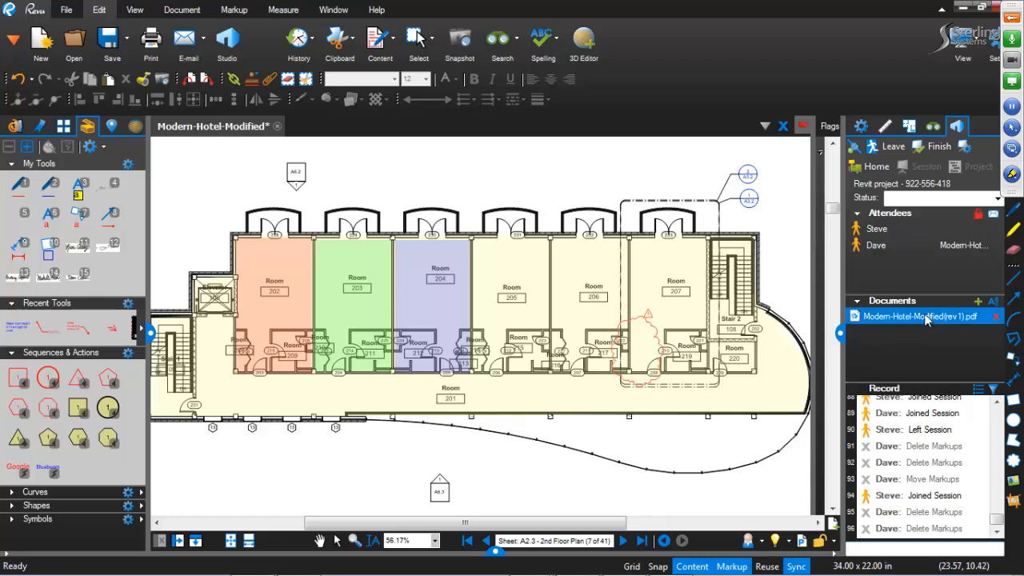
mouse_move(924, 317)
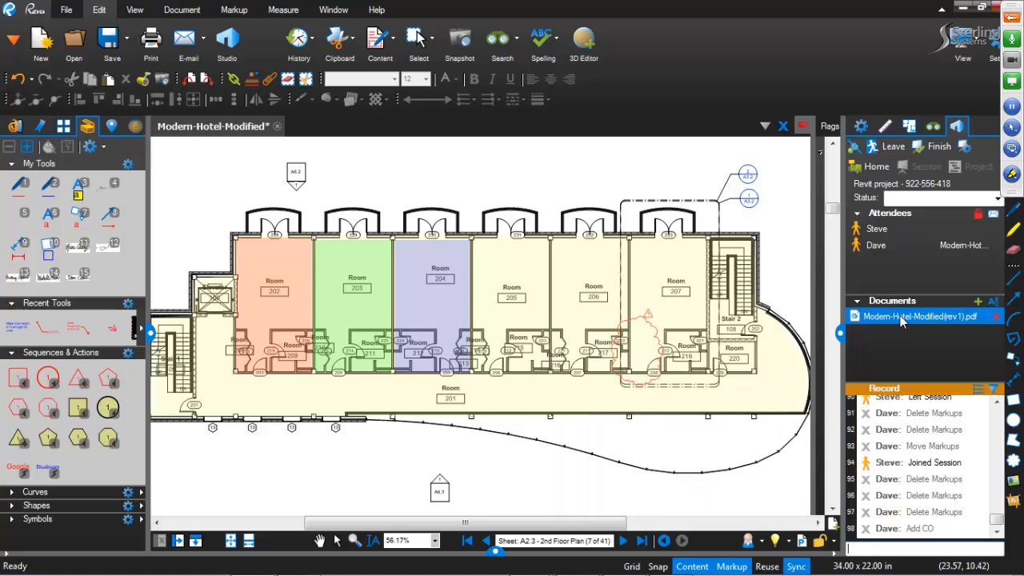
double_click(902, 319)
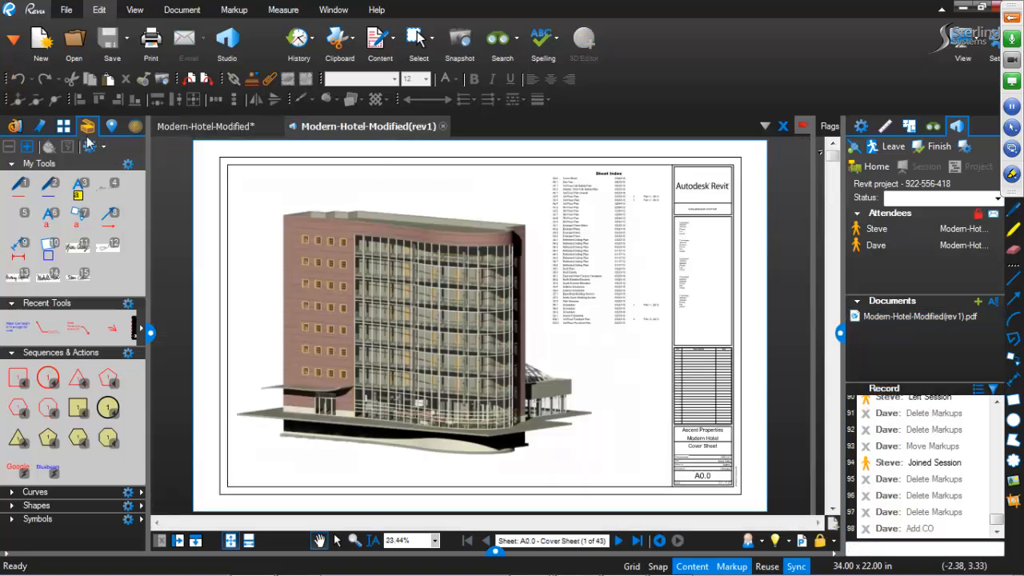
left_click(876, 248)
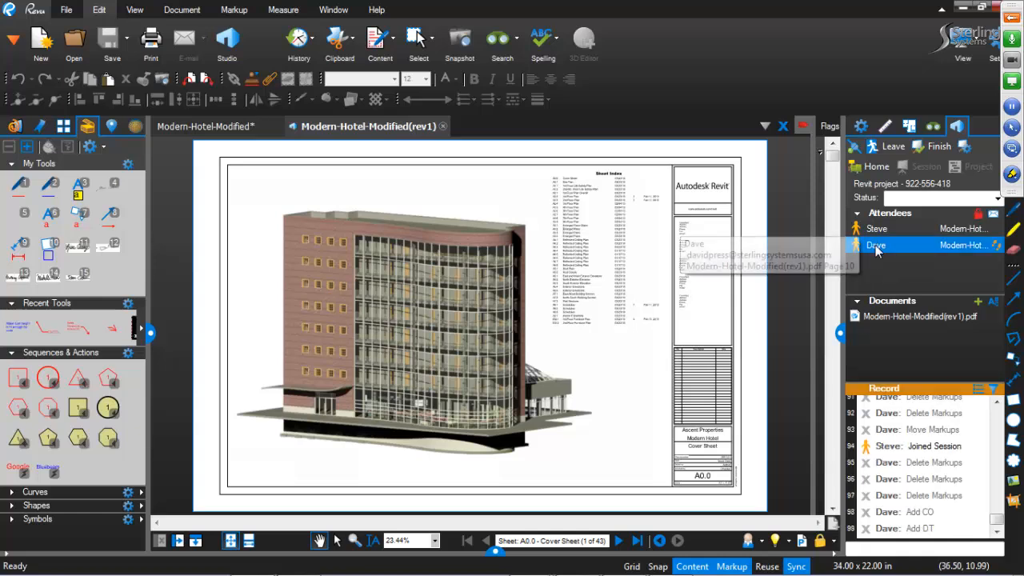
left_click(996, 246)
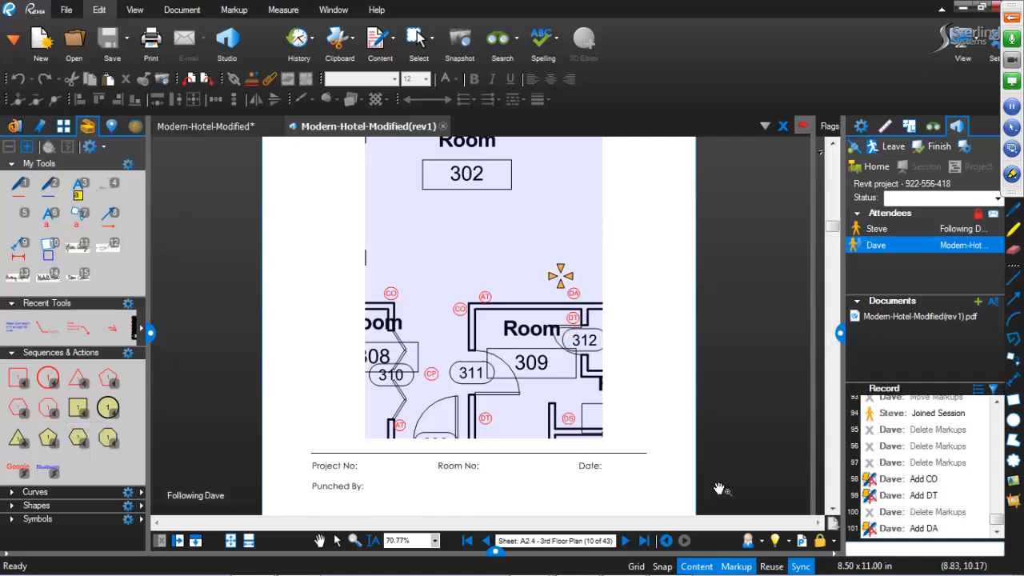
Switch to the Punch profile and show its tool chest with the Punchkey tool sets collapsed.
left_click(752, 540)
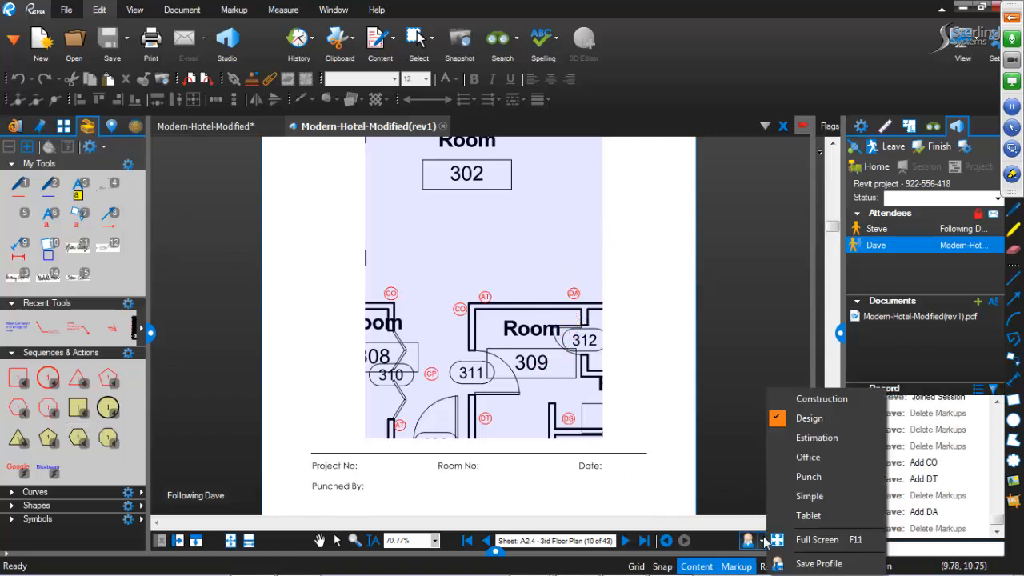
left_click(809, 477)
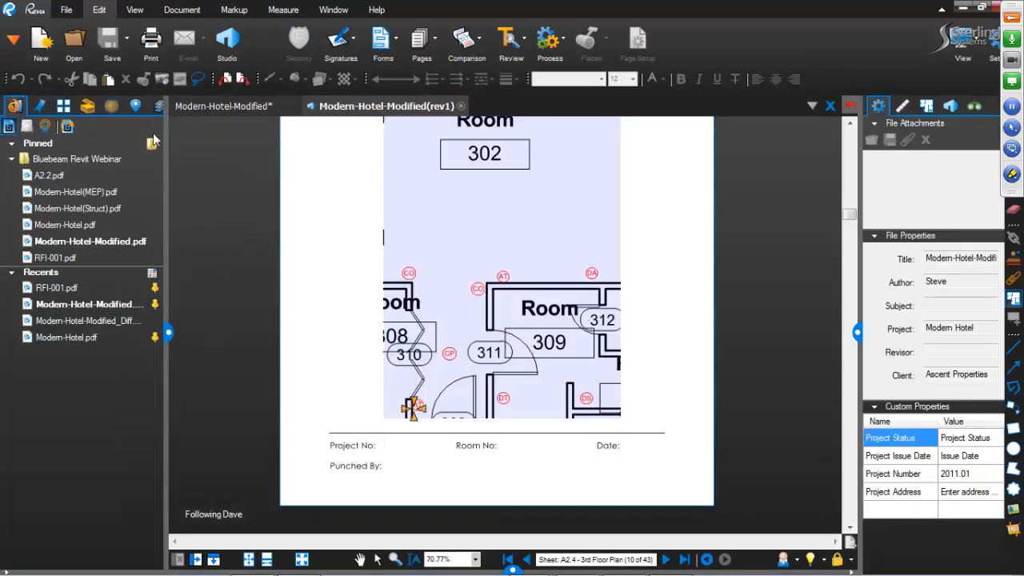
left_click(87, 105)
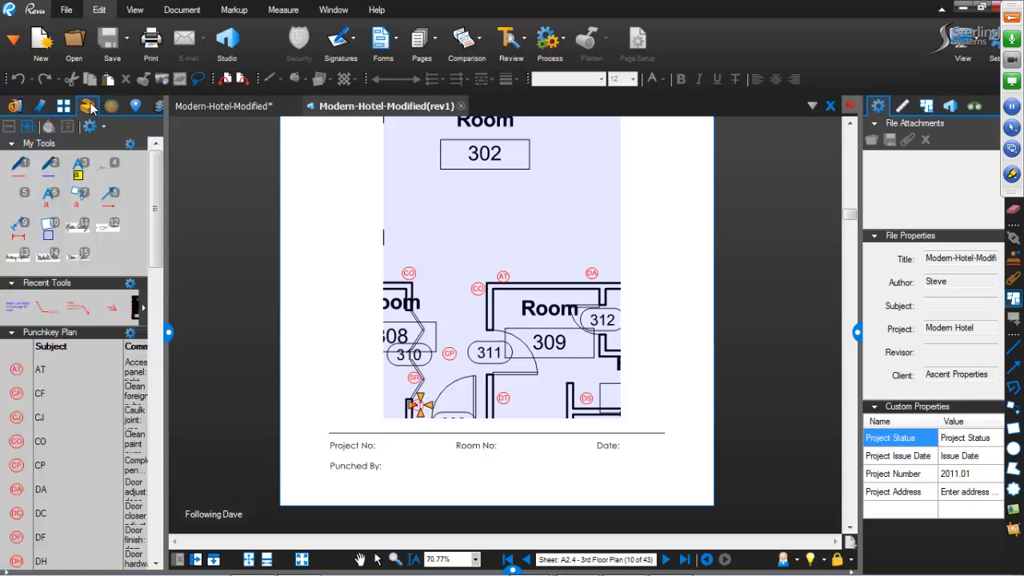
left_click(15, 333)
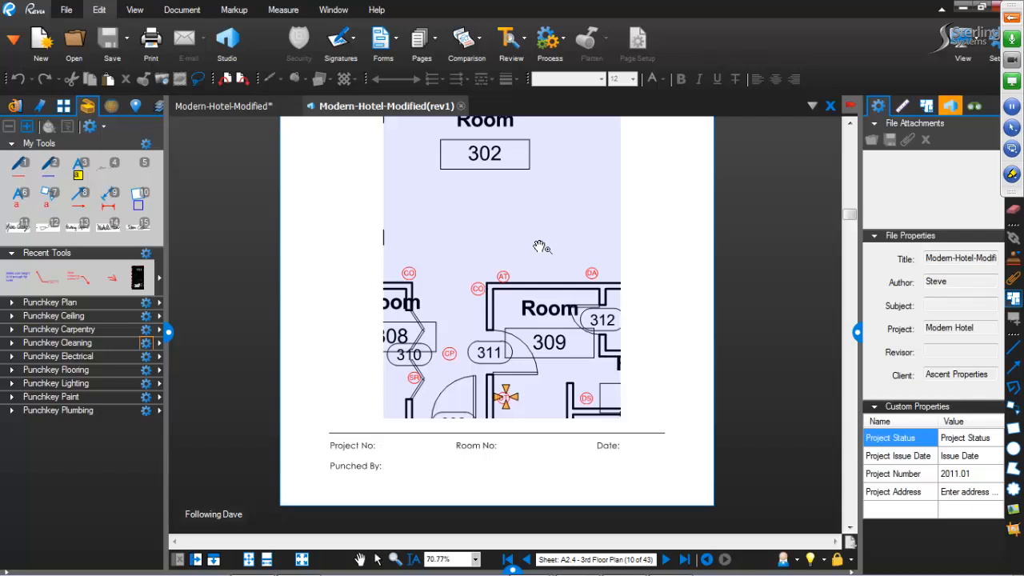
Examine the properties of the AT punch symbol above Room 309.
scroll(541, 264, "up", 2)
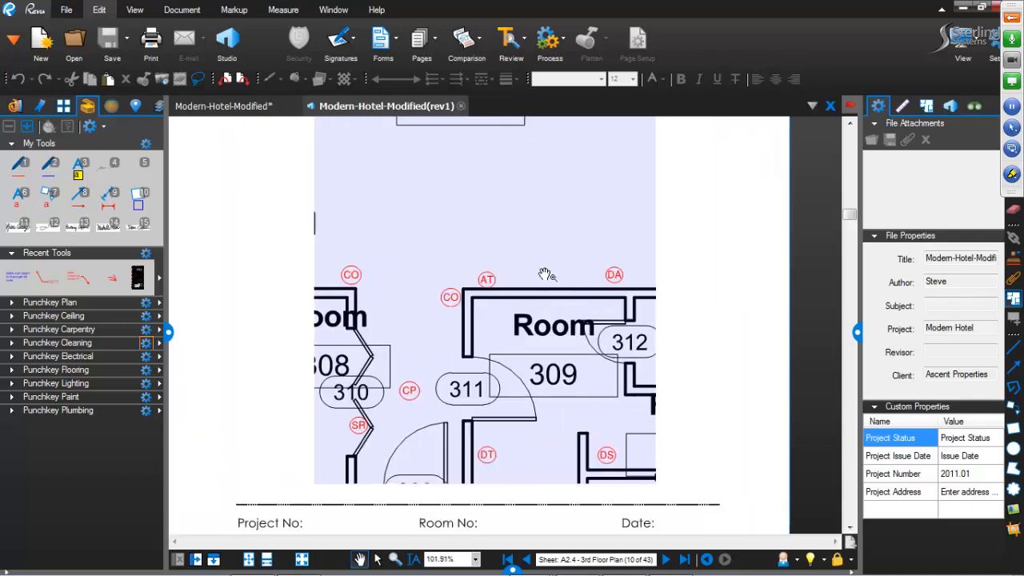
left_click(493, 282)
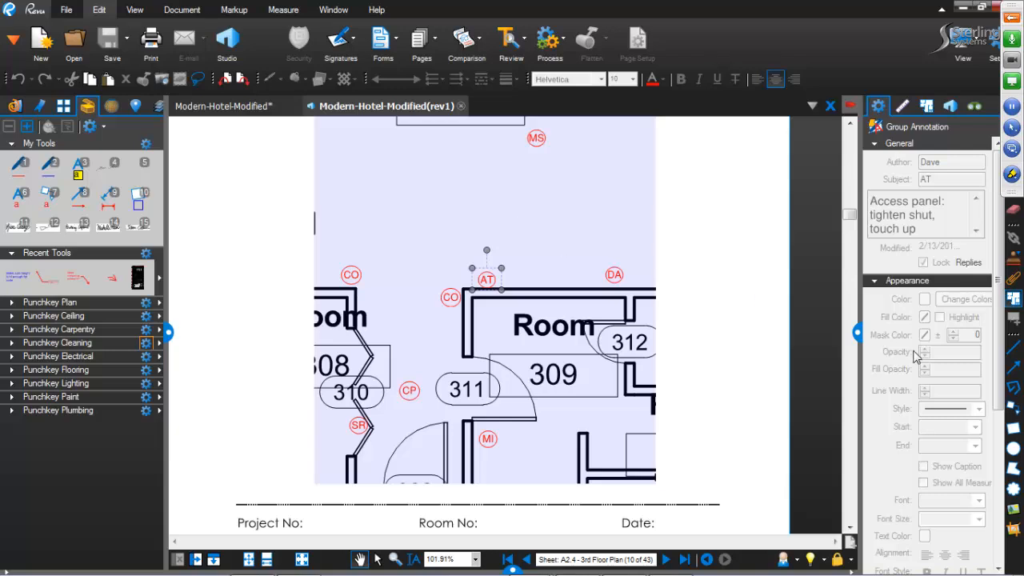
Send the chat message "make sure oyu notice the doors" in the Studio session, and deselect the AT symbol.
left_click(950, 107)
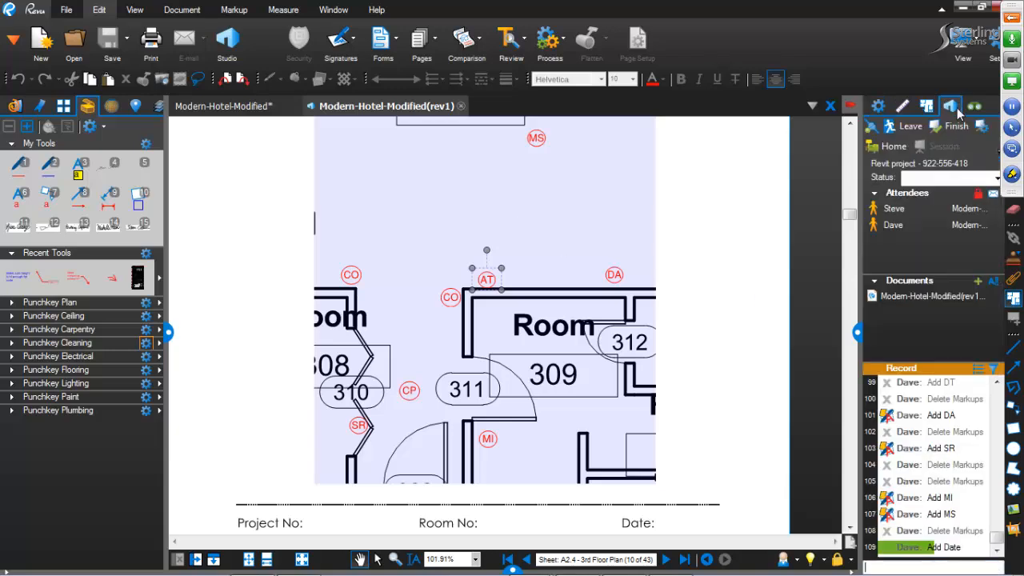
left_click(946, 566)
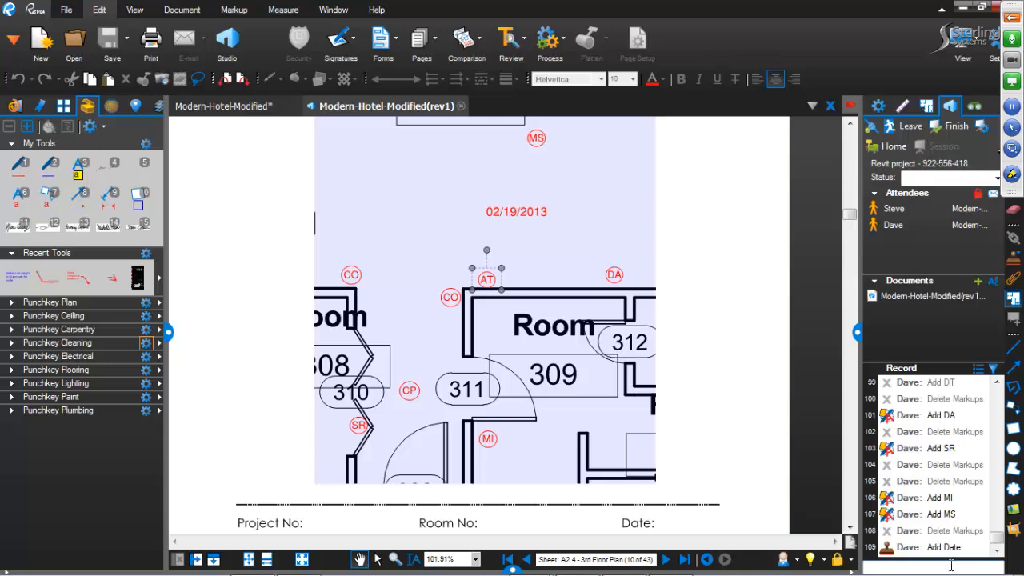
type("make sure oyu notice the do")
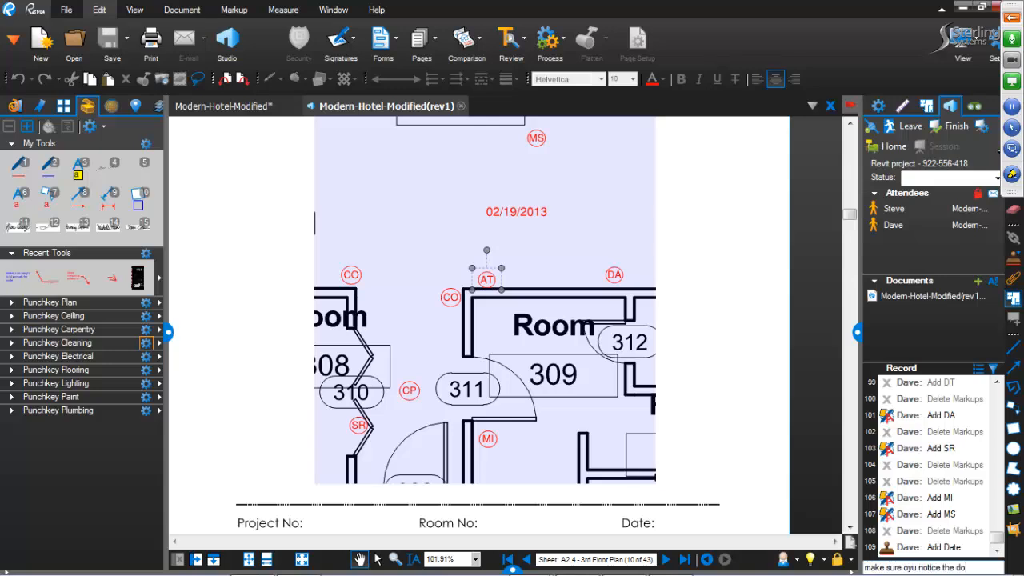
type("ors")
key("Return")
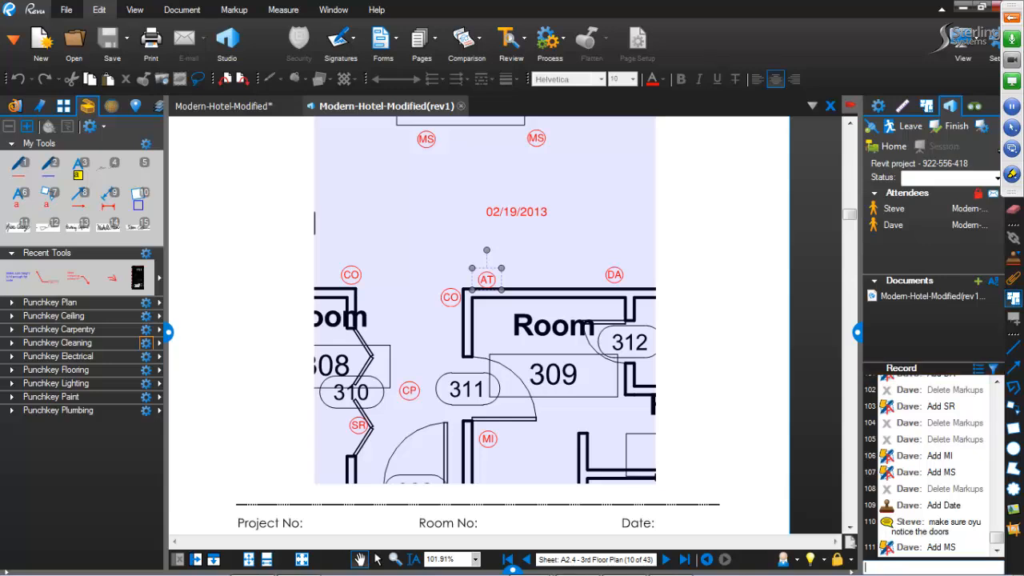
left_click(708, 221)
Insert the image Paint Crack 1.jpg from the desktop's Webinars > Bluebeam Revit Webinar folder at the upper right of Room 302.
scroll(704, 221, "down", 1)
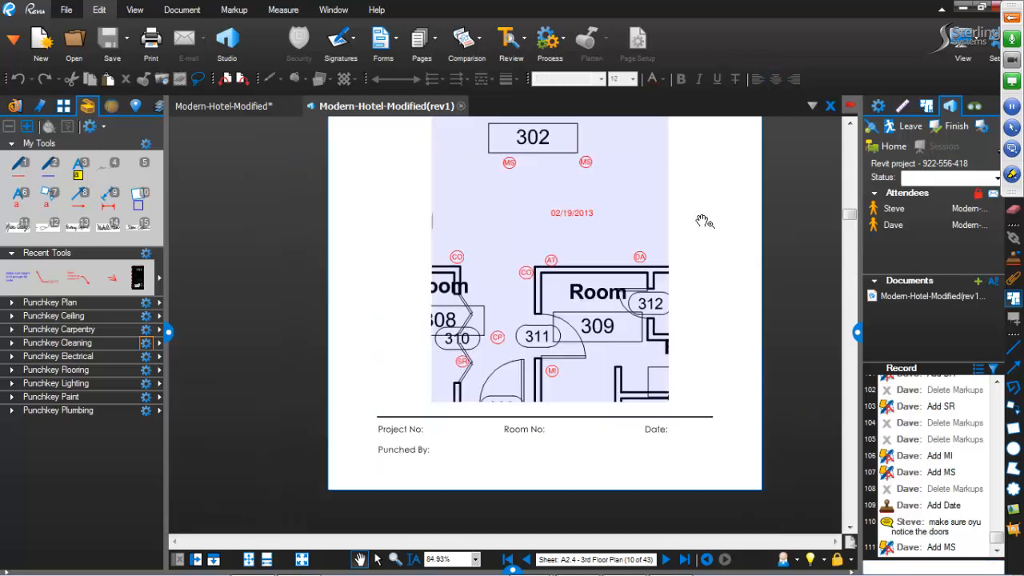
scroll(685, 231, "down", 1)
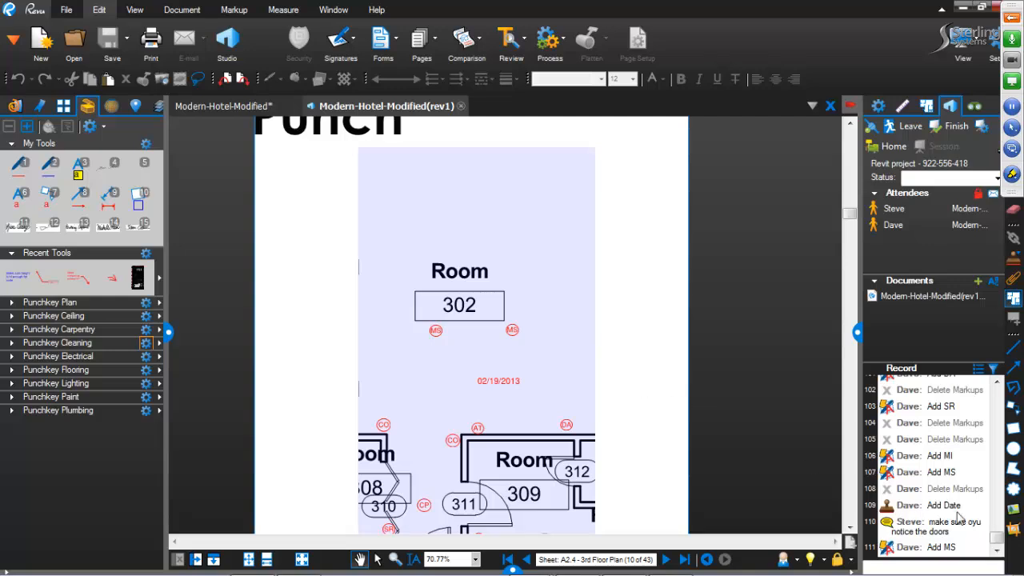
left_click(1014, 512)
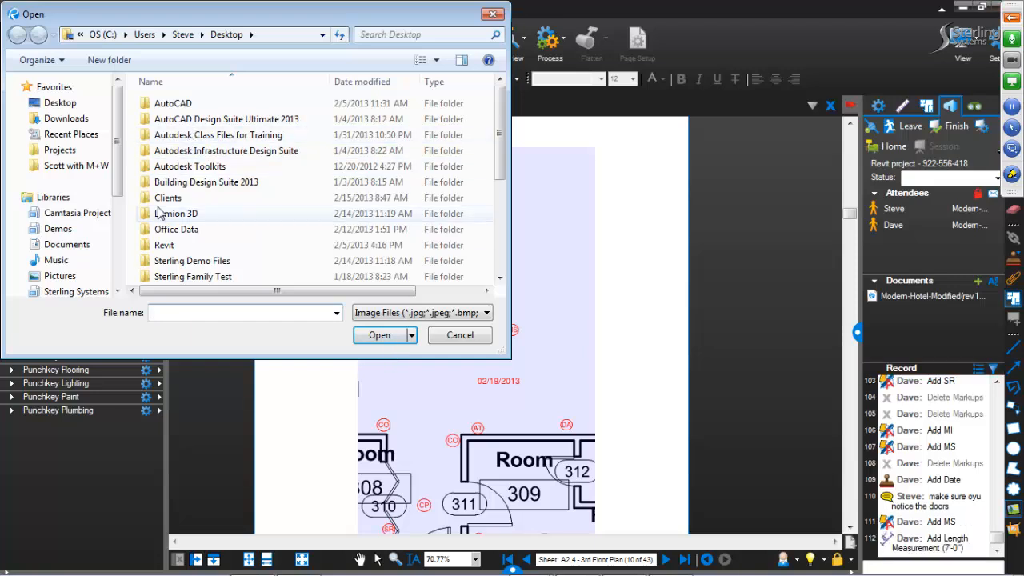
left_click(71, 103)
left_click(226, 245)
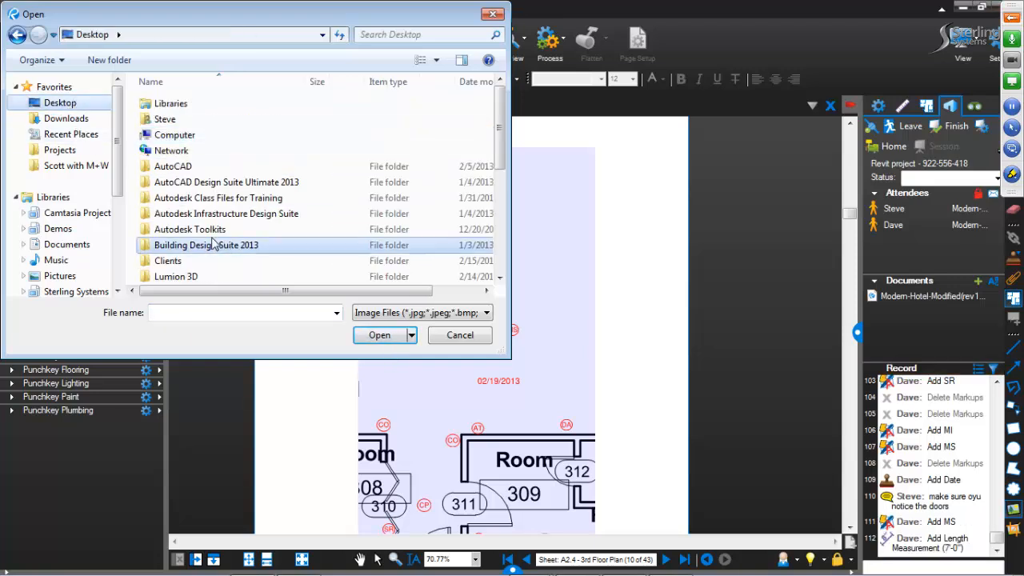
scroll(216, 248, "down", 3)
scroll(212, 244, "down", 2)
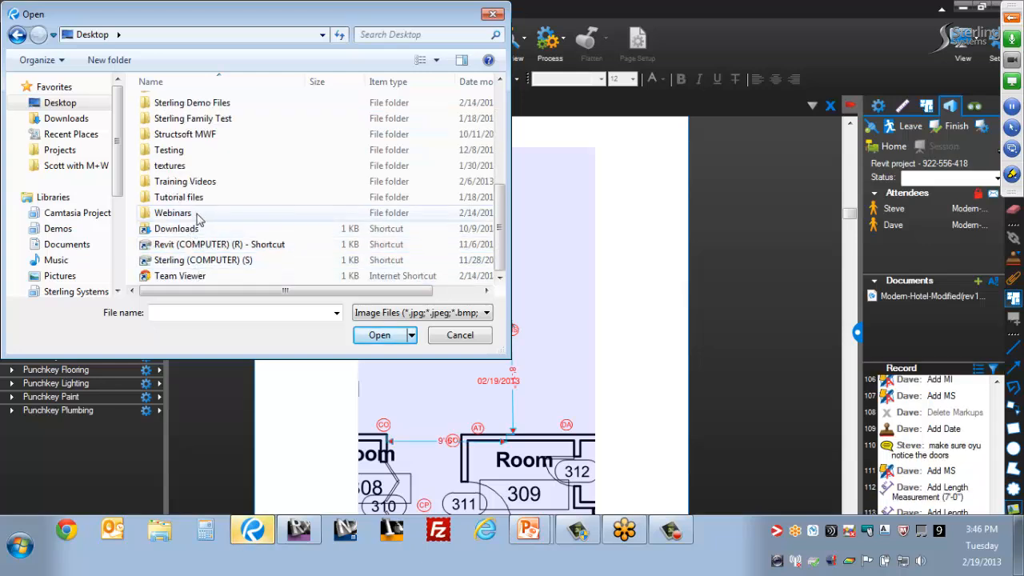
double_click(200, 213)
double_click(223, 107)
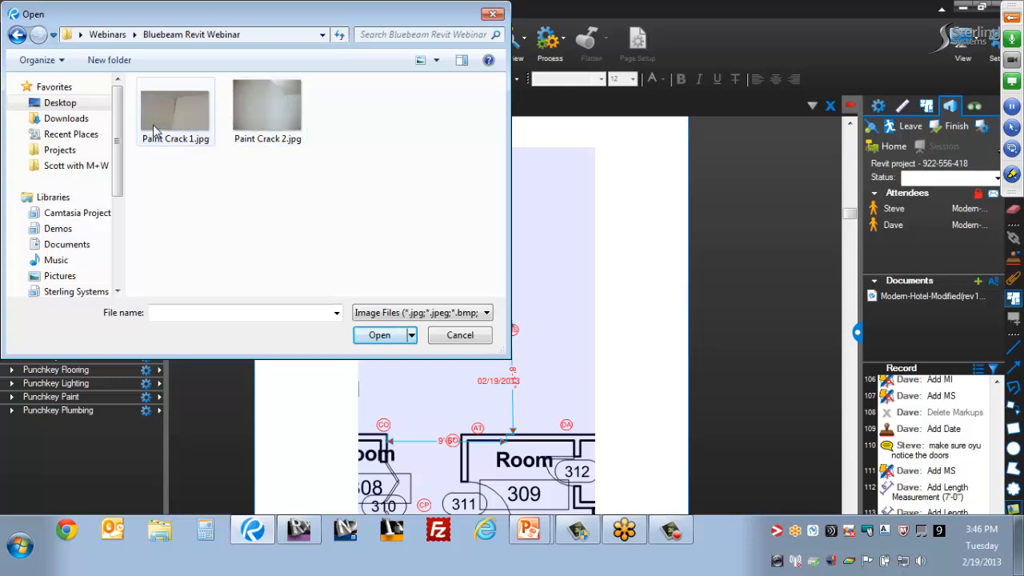
left_click(175, 107)
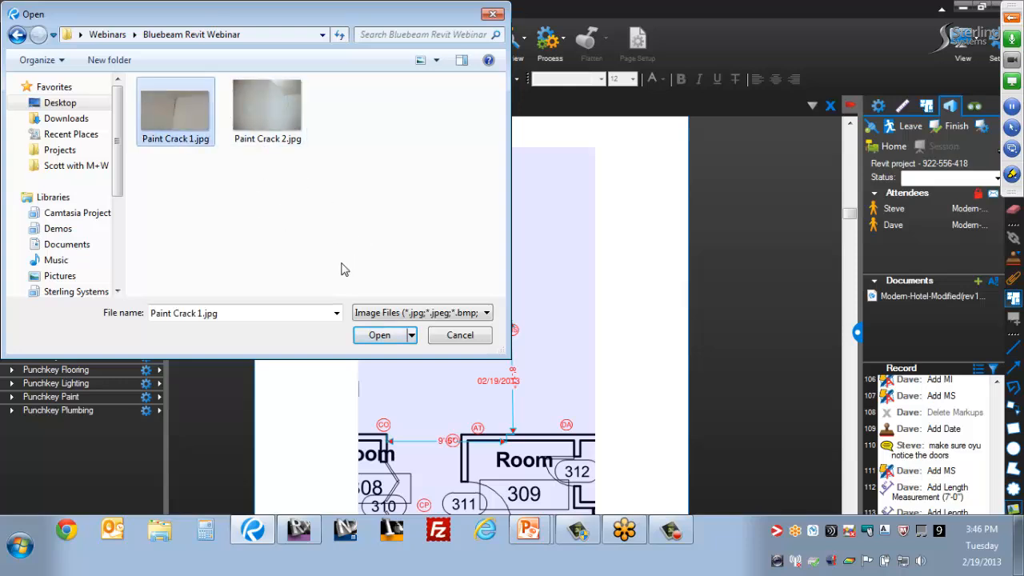
left_click(373, 334)
mouse_move(543, 164)
left_mouse_down()
mouse_move(594, 211)
mouse_move(598, 287)
mouse_move(614, 303)
left_mouse_up()
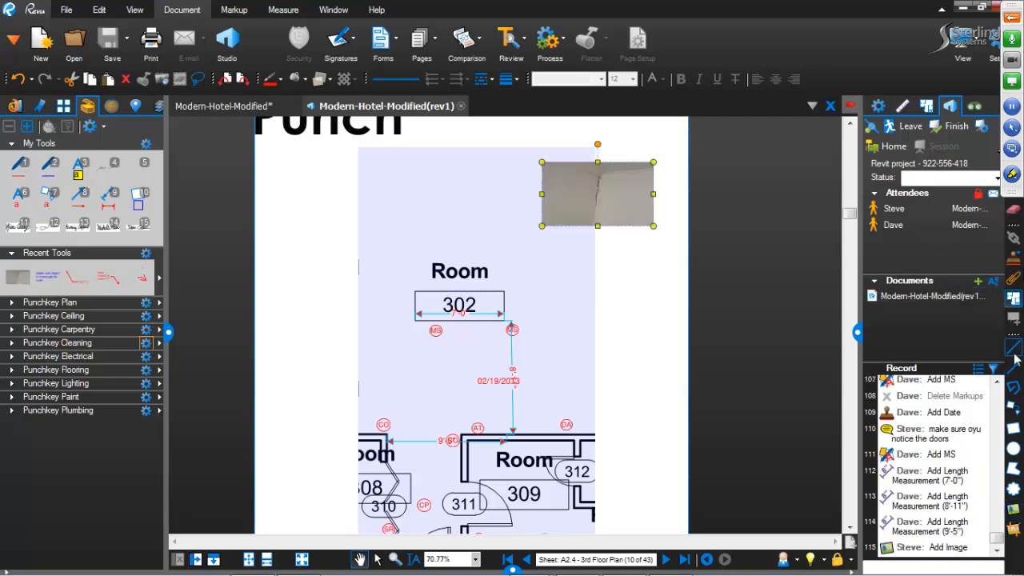
Clear the meeting controls from the markup tools and add a text box reading "please repair crack" below the paint crack image.
left_click(1014, 298)
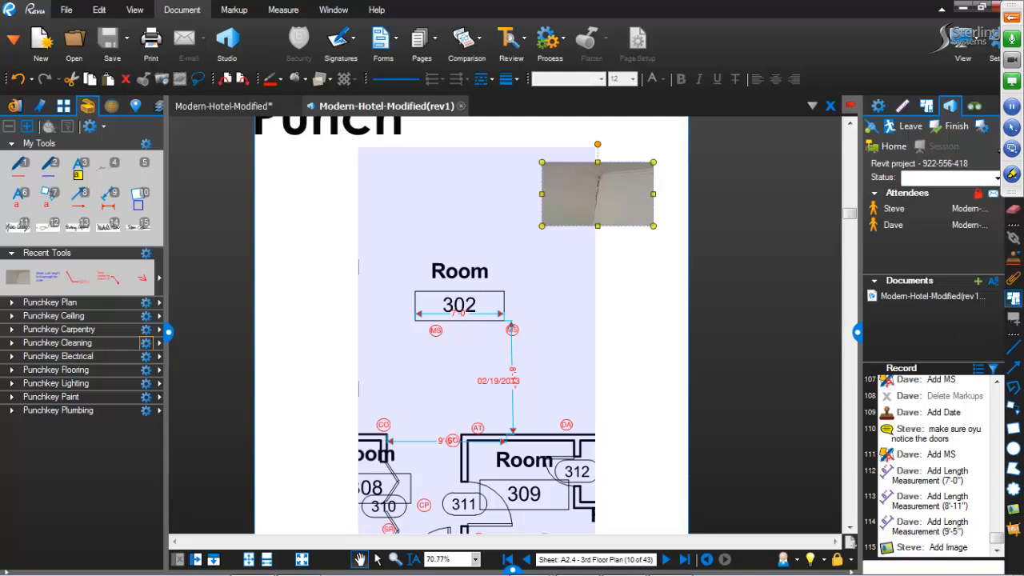
left_click(1011, 16)
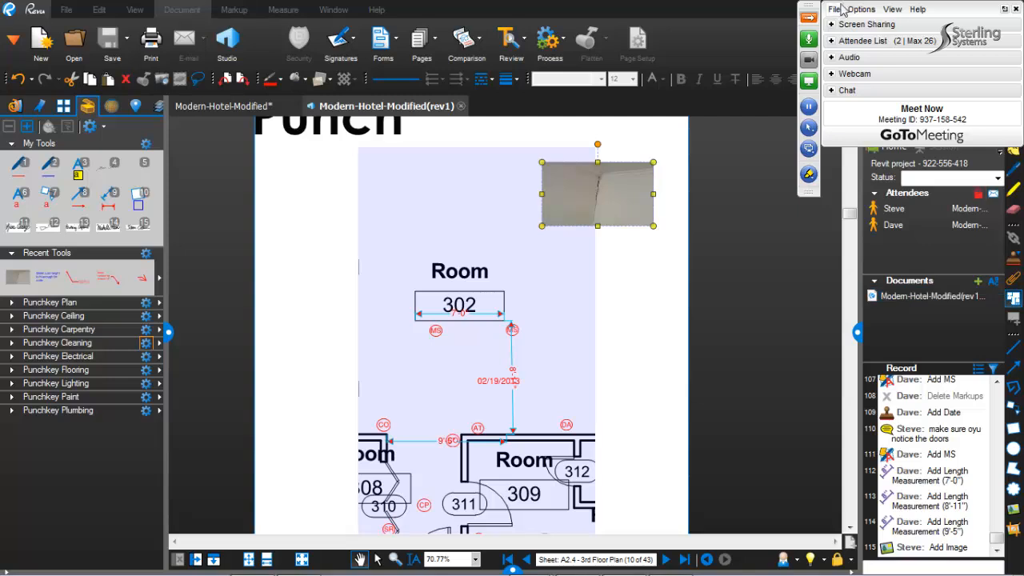
left_click(809, 17)
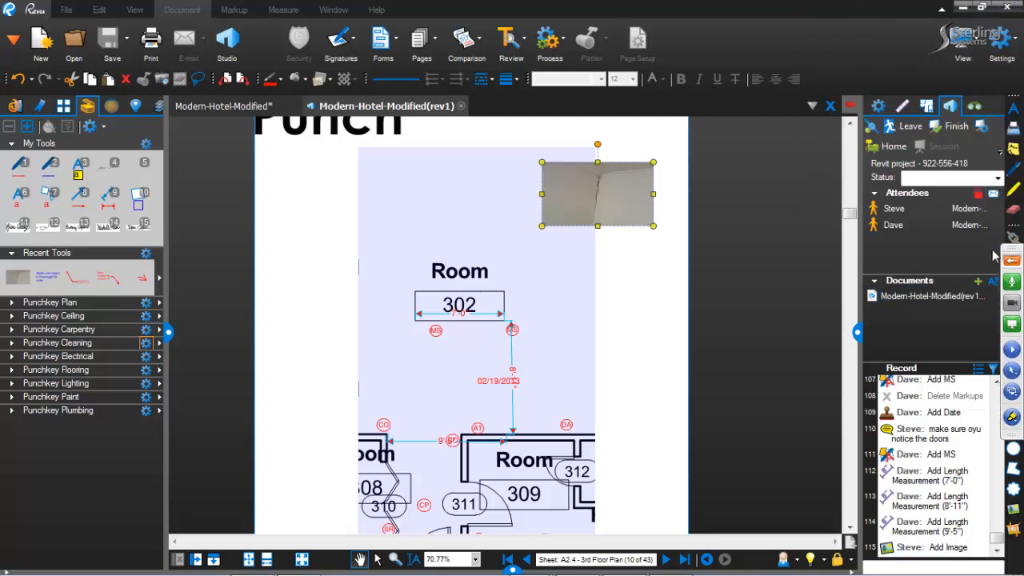
left_click(1014, 108)
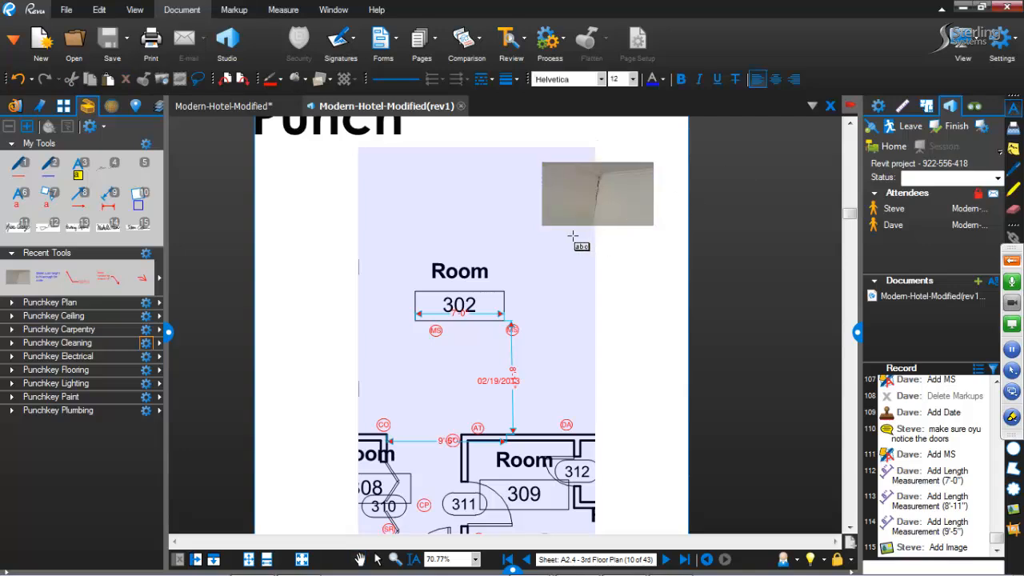
left_click_drag(564, 234, 651, 285)
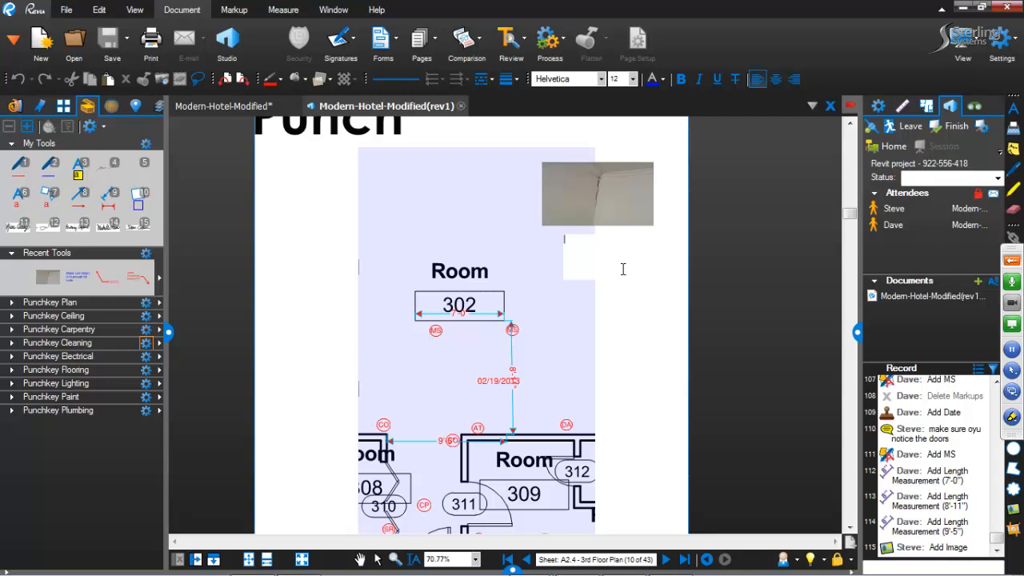
type("please repair crack")
left_click(618, 304)
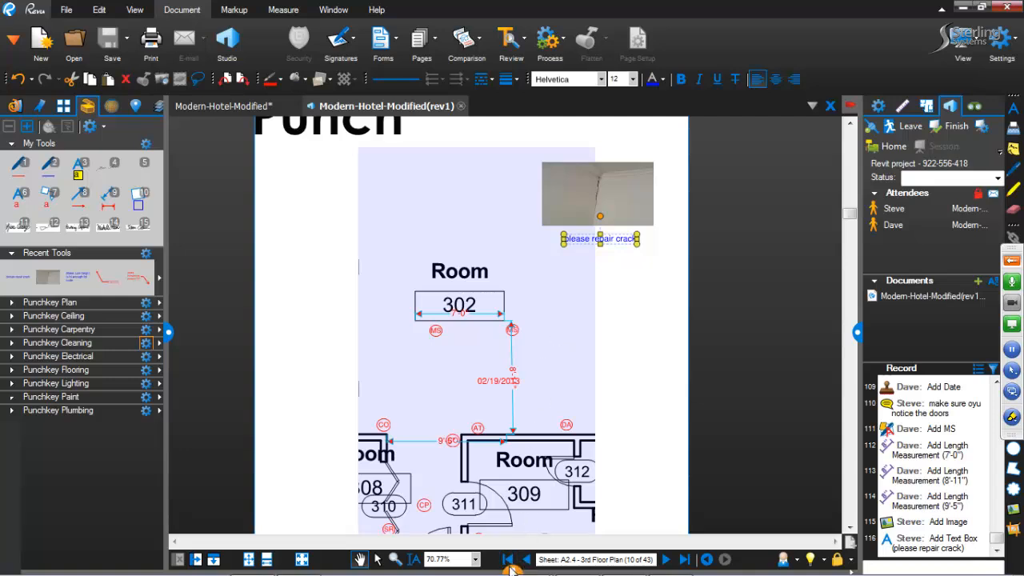
Display the markups list of the session document, and leave the Revit project session to return to the 2nd floor plan.
left_click(512, 570)
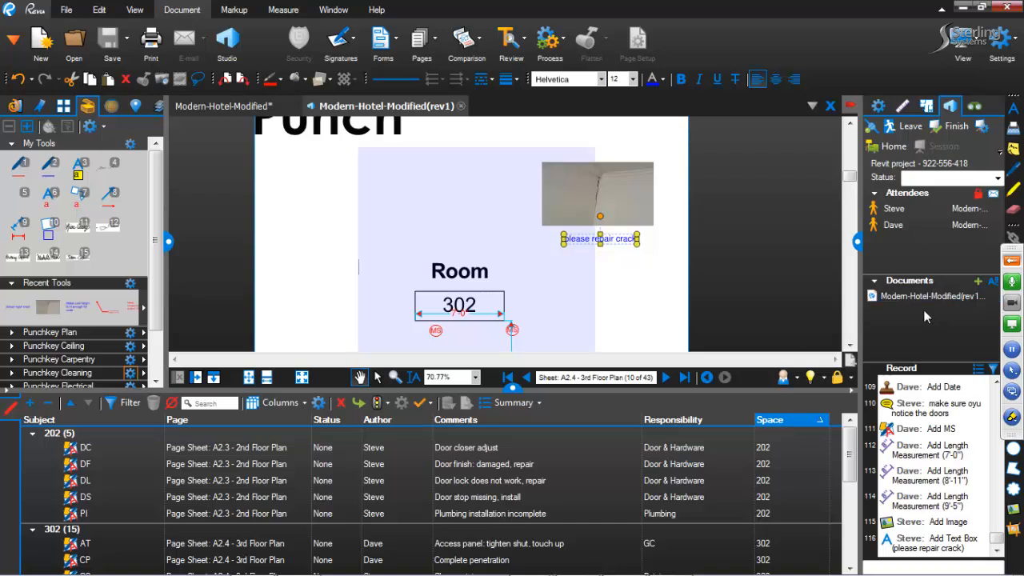
left_click(898, 301)
left_click(909, 131)
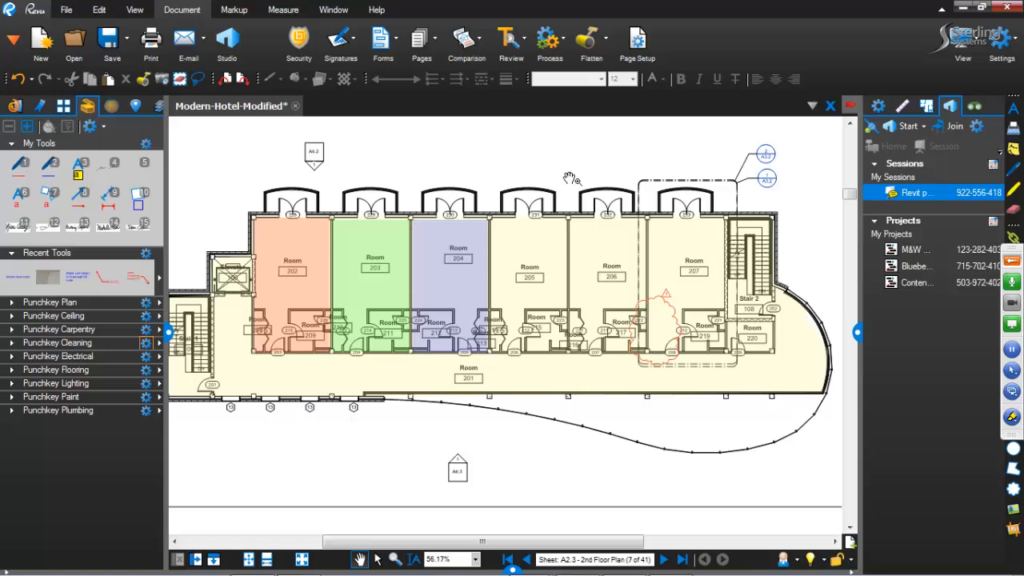
left_click_drag(540, 171, 561, 166)
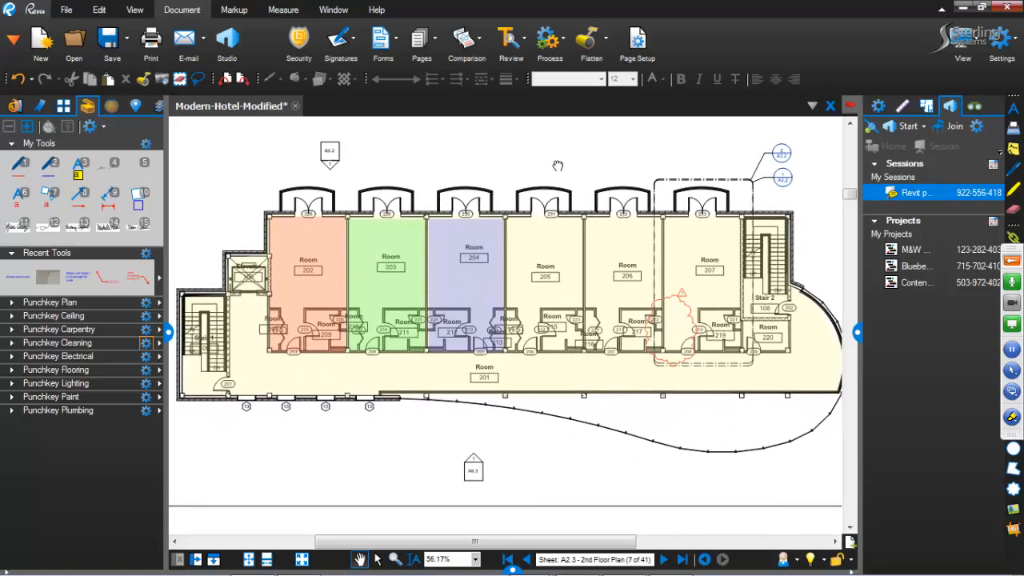